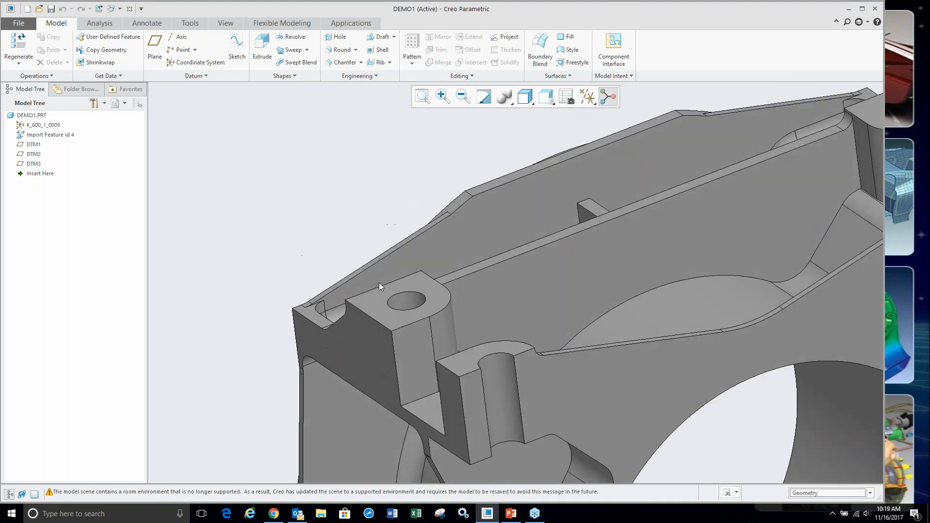
{"action": "left_click", "coordinate": [411, 307]}
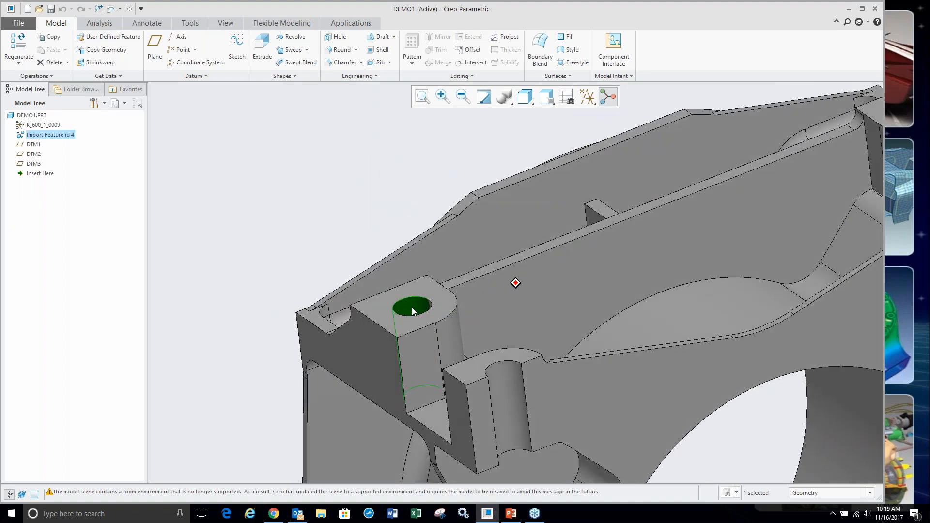
{"action": "left_click", "coordinate": [317, 234]}
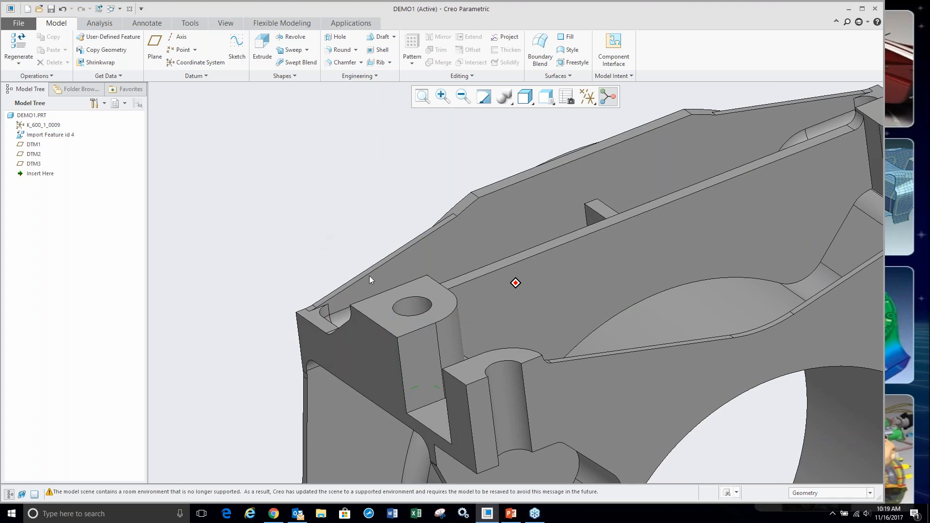
{"action": "left_click", "coordinate": [411, 306]}
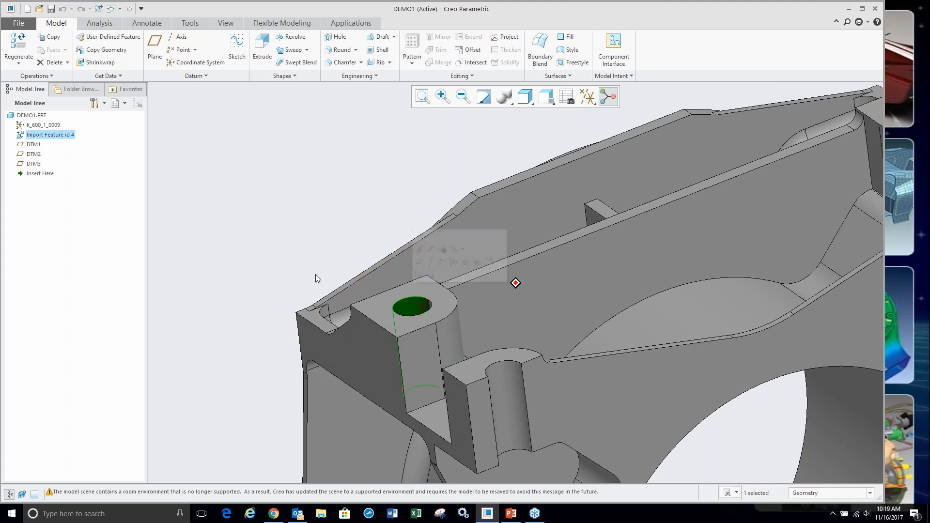
{"action": "left_click", "coordinate": [303, 263]}
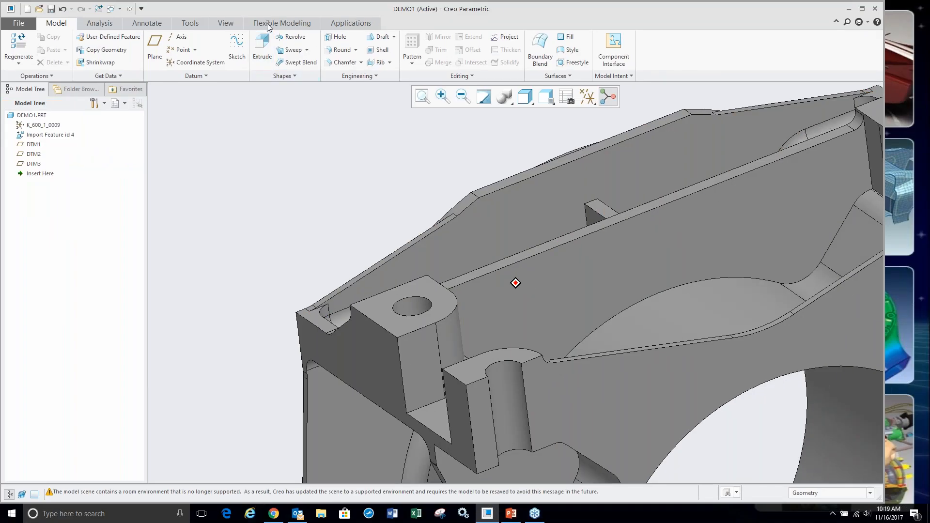
- Switch to the Flexible Modeling tools
{"action": "left_click", "coordinate": [267, 23]}
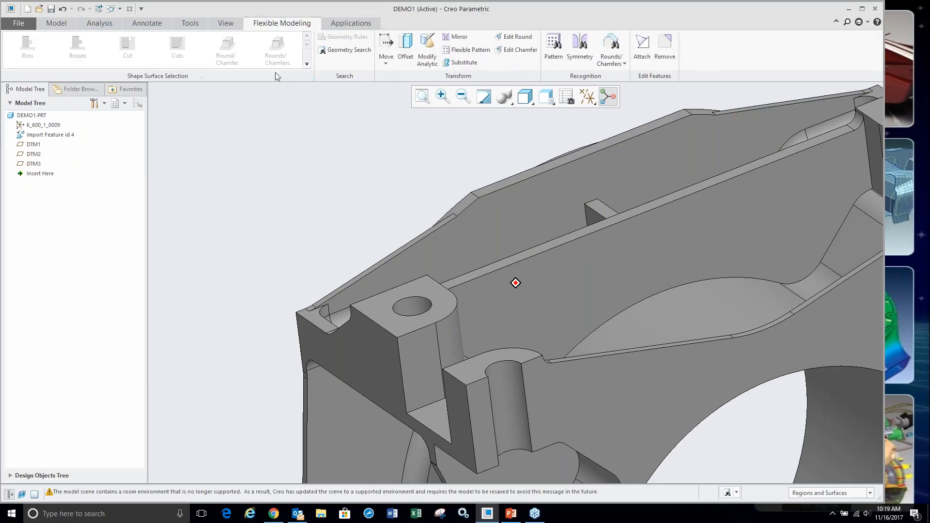
{"action": "right_click", "coordinate": [333, 46]}
{"action": "left_click", "coordinate": [376, 112]}
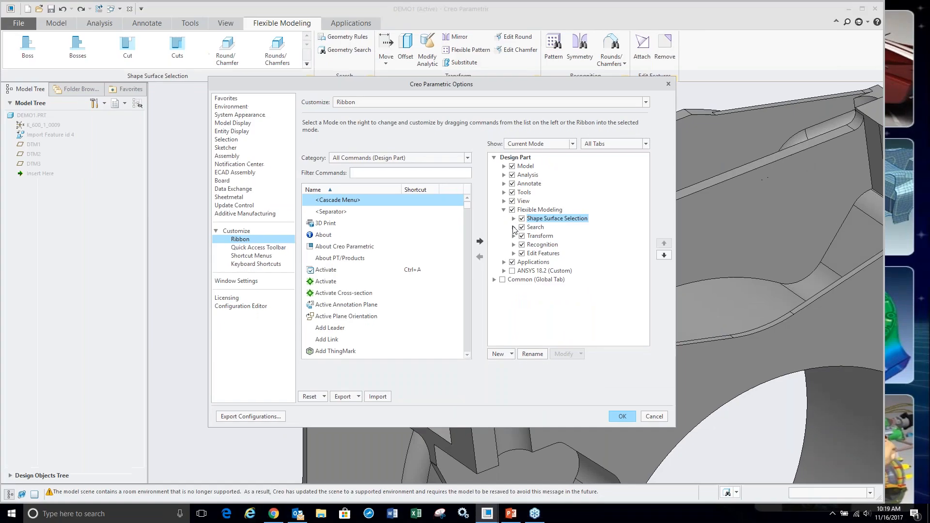
{"action": "left_click", "coordinate": [650, 417]}
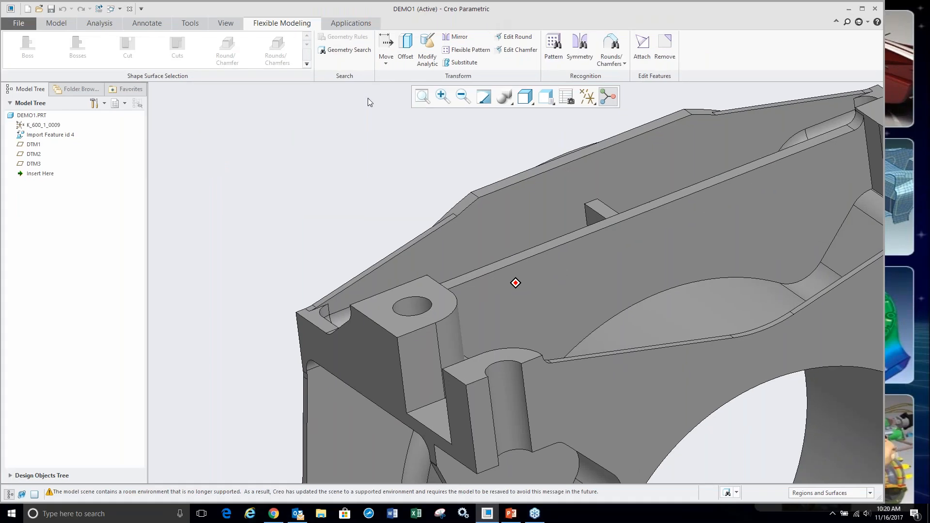
{"action": "left_click", "coordinate": [412, 309]}
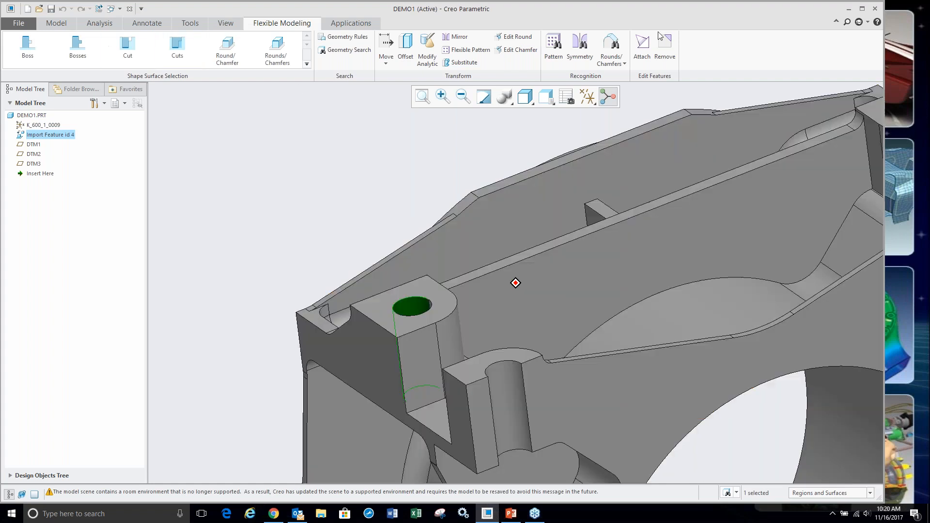
{"action": "left_click", "coordinate": [371, 210]}
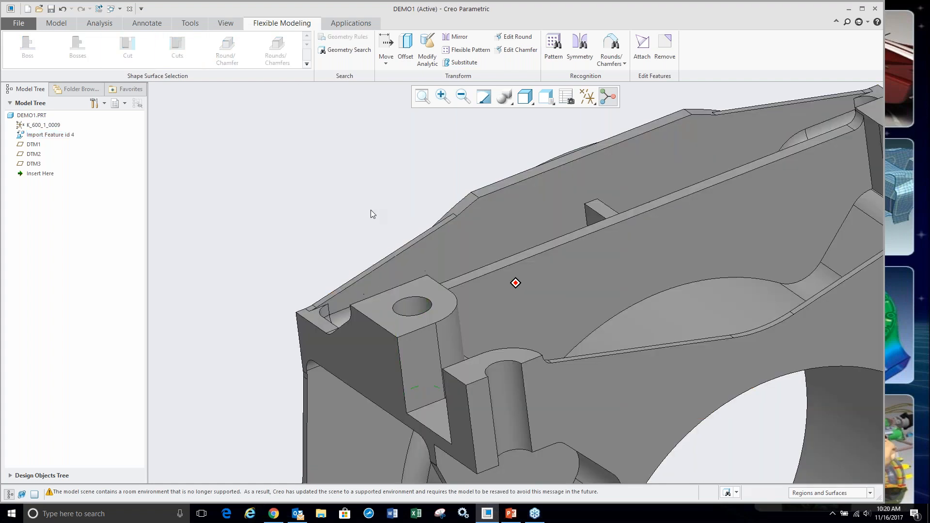
{"action": "left_click", "coordinate": [412, 309]}
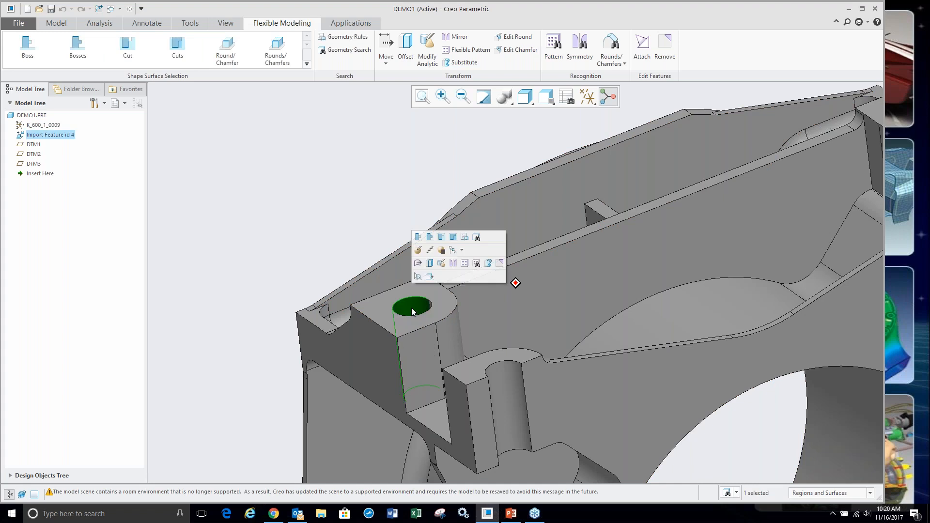
{"action": "left_click", "coordinate": [338, 218]}
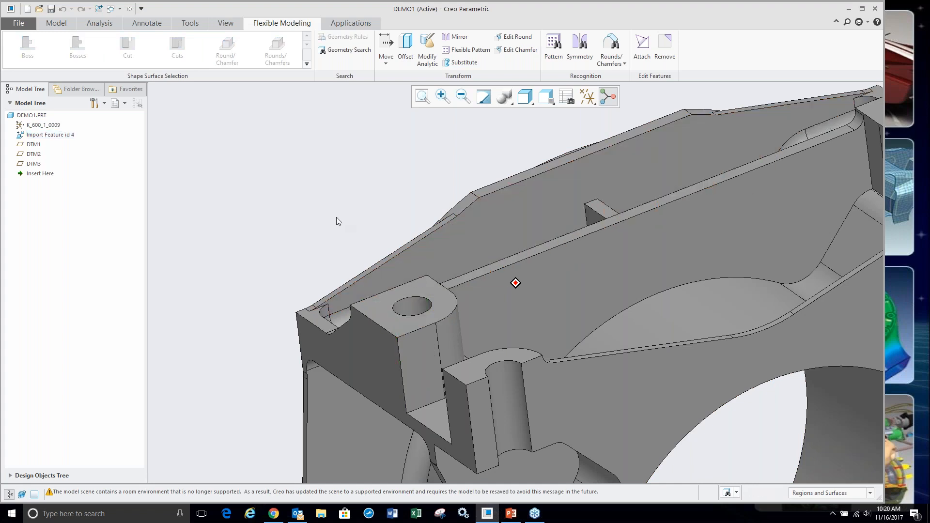
- Go to full-screen view and enlarge the hole in the near closed lug to a radius of about 20.80 with Modify Analytic
{"action": "key", "text": "ctrl+f"}
{"action": "scroll", "coordinate": [329, 295], "scroll_direction": "up", "scroll_amount": 4}
{"action": "left_click", "coordinate": [330, 291]}
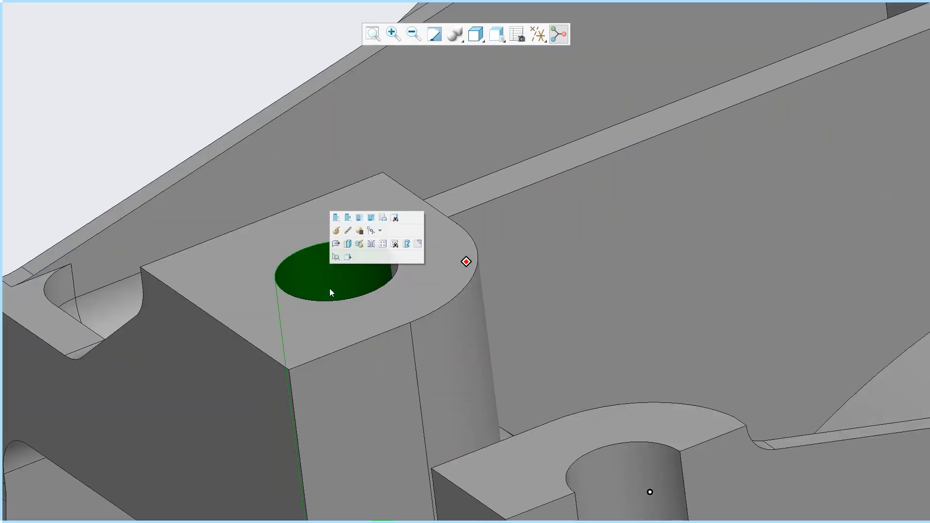
{"action": "left_click", "coordinate": [360, 245]}
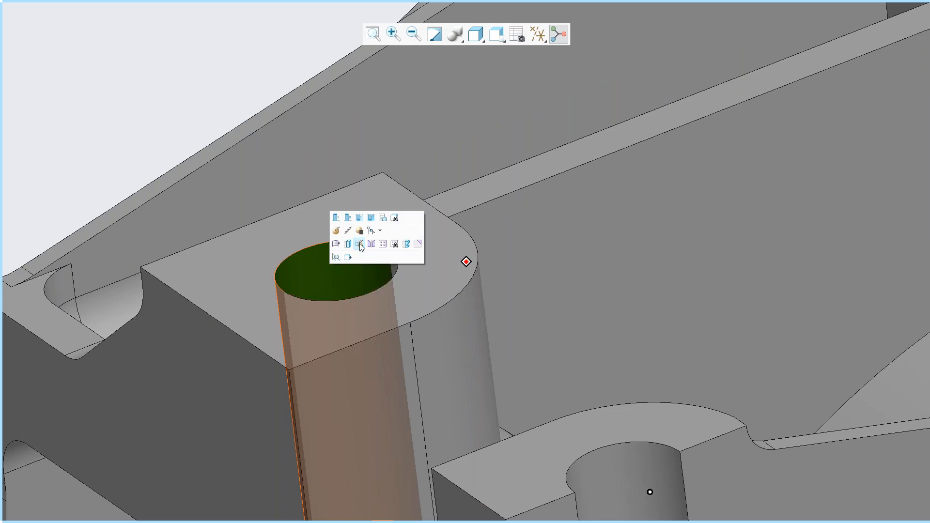
{"action": "scroll", "coordinate": [465, 260], "scroll_direction": "down", "scroll_amount": 3}
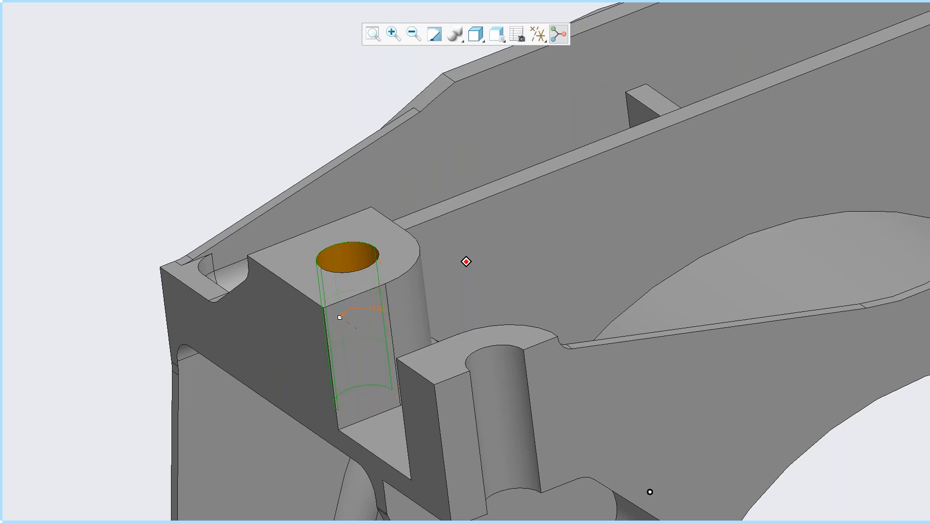
{"action": "mouse_move", "coordinate": [339, 317]}
{"action": "left_mouse_down"}
{"action": "mouse_move", "coordinate": [327, 309]}
{"action": "mouse_move", "coordinate": [310, 315]}
{"action": "mouse_move", "coordinate": [331, 308]}
{"action": "left_mouse_up"}
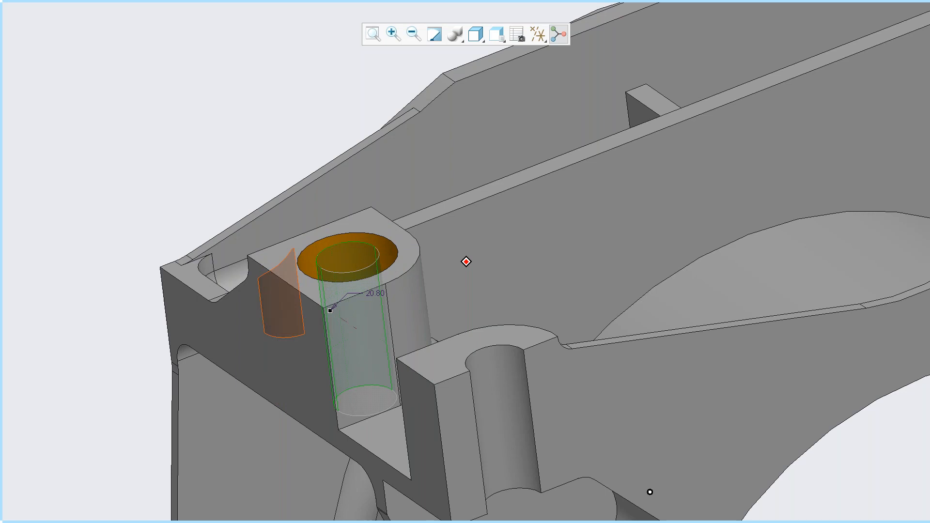
{"action": "middle_click", "coordinate": [210, 119]}
{"action": "scroll", "coordinate": [210, 119], "scroll_direction": "up", "scroll_amount": 1}
{"action": "left_click", "coordinate": [205, 136]}
{"action": "scroll", "coordinate": [249, 231], "scroll_direction": "up", "scroll_amount": 4}
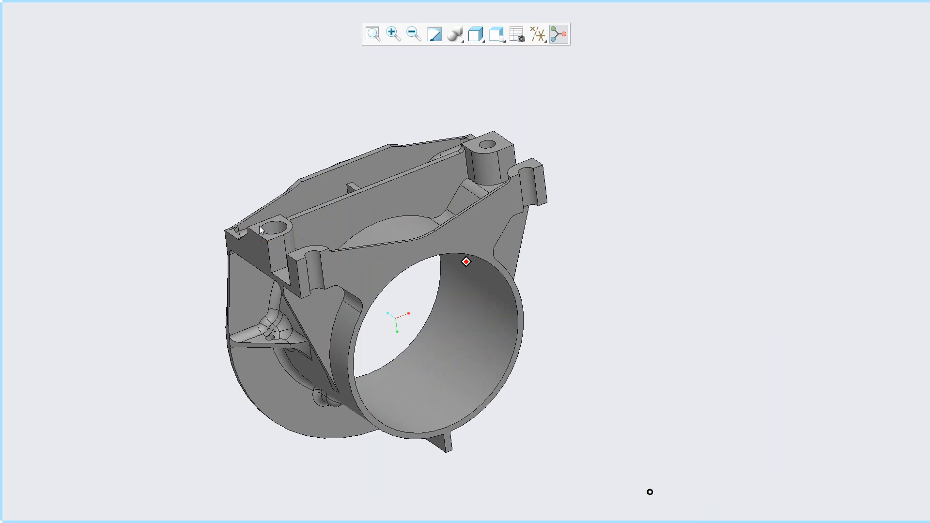
- Reduce the radius of the large vertical round on the opposite closed lug with Edit Round
{"action": "mouse_move", "coordinate": [502, 82]}
{"action": "left_click", "coordinate": [487, 176]}
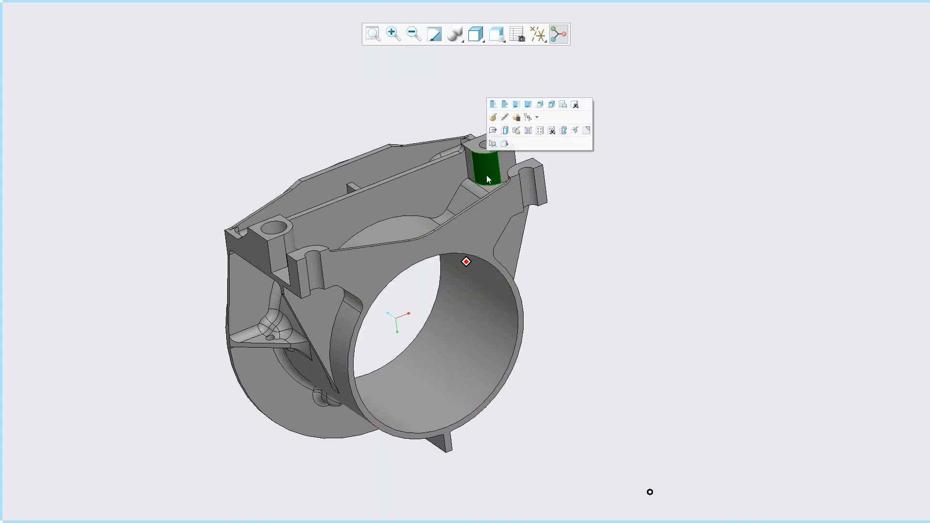
{"action": "left_click", "coordinate": [573, 131]}
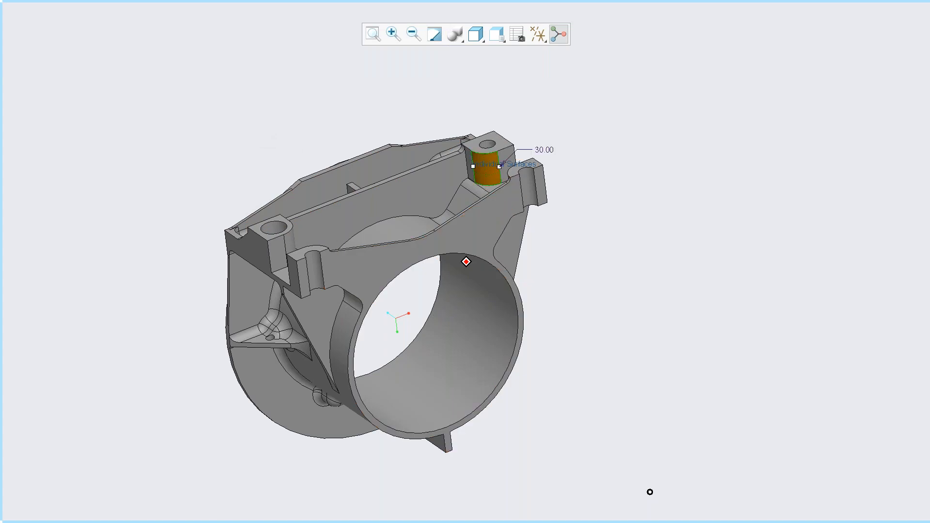
{"action": "scroll", "coordinate": [516, 170], "scroll_direction": "up", "scroll_amount": 5}
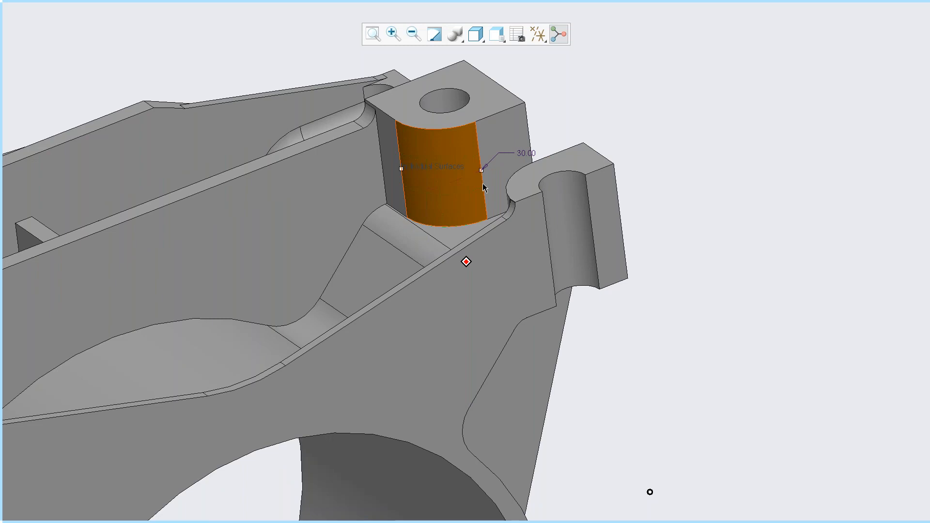
{"action": "left_click_drag", "start_coordinate": [481, 170], "coordinate": [454, 178]}
{"action": "middle_click", "coordinate": [599, 123]}
{"action": "left_click", "coordinate": [654, 160]}
{"action": "scroll", "coordinate": [655, 160], "scroll_direction": "down", "scroll_amount": 3}
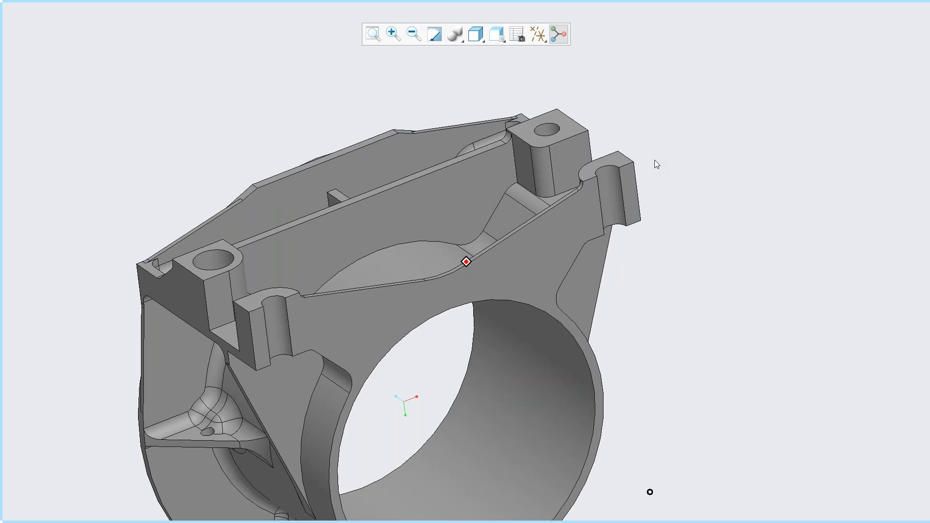
- Move both side faces of the long tapered rib on the cylinder, with their attached rounds, freely toward the large flange, and preview the result
{"action": "scroll", "coordinate": [402, 353], "scroll_direction": "down", "scroll_amount": 2}
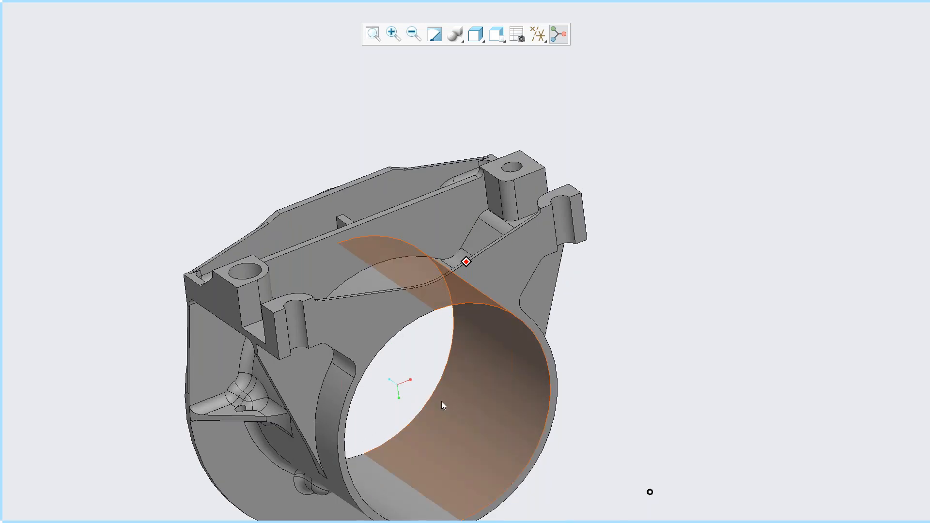
{"action": "middle_click_drag", "start_coordinate": [438, 384], "coordinate": [461, 366]}
{"action": "key", "text": "ctrl+d"}
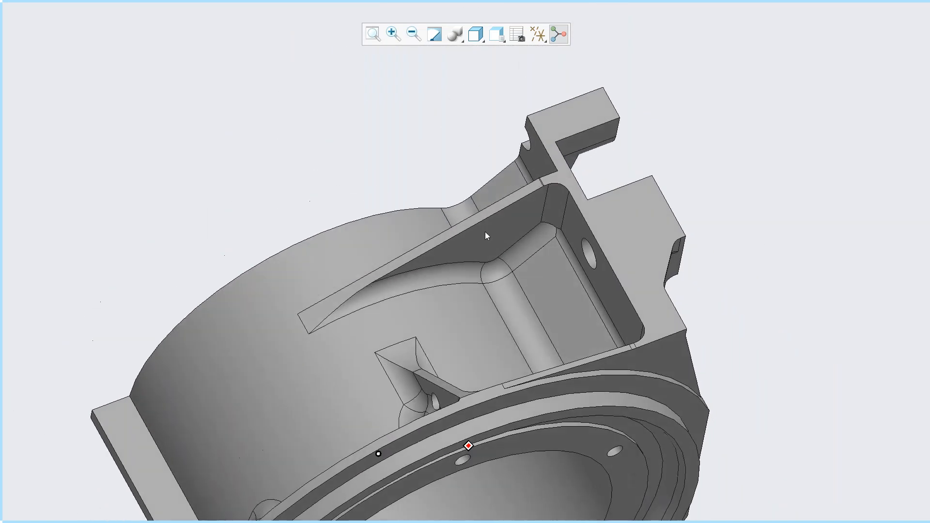
{"action": "left_click", "coordinate": [466, 260]}
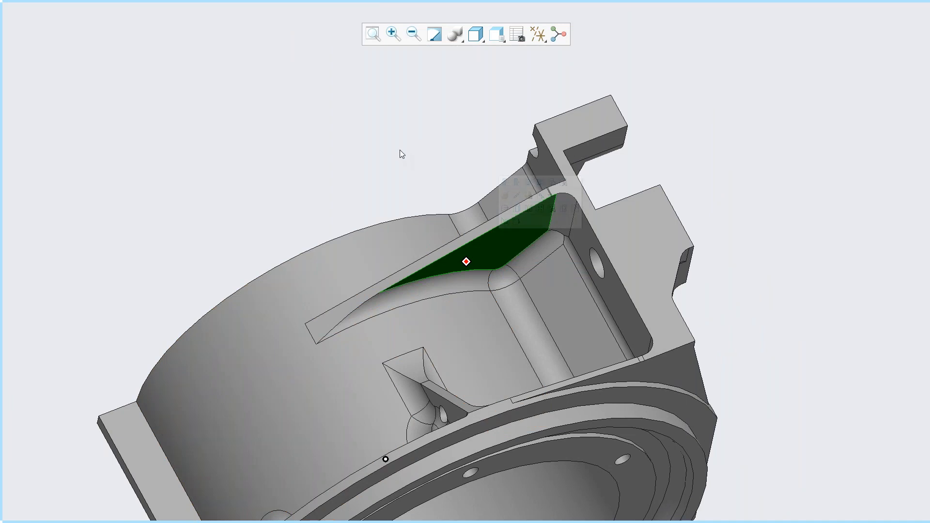
{"action": "middle_click_drag", "start_coordinate": [400, 150], "coordinate": [451, 209]}
{"action": "left_click", "coordinate": [452, 209]}
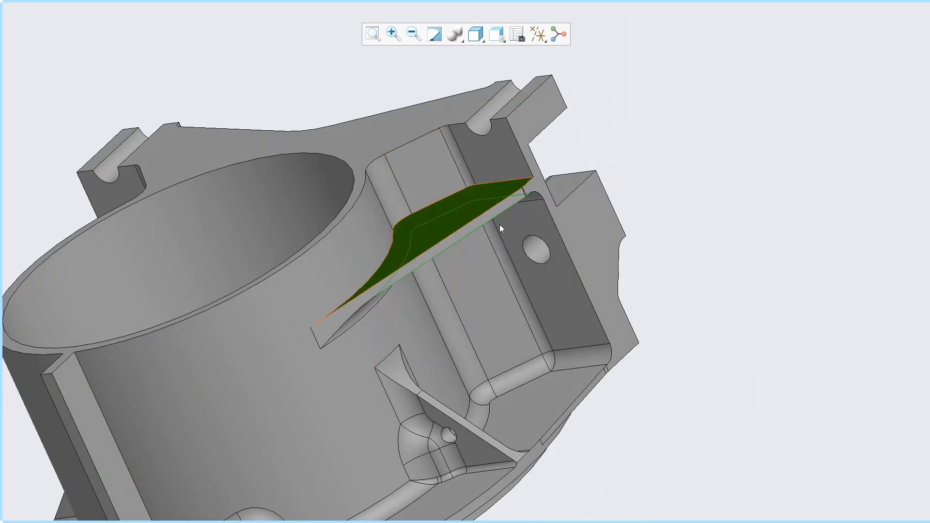
{"action": "left_click", "coordinate": [568, 208]}
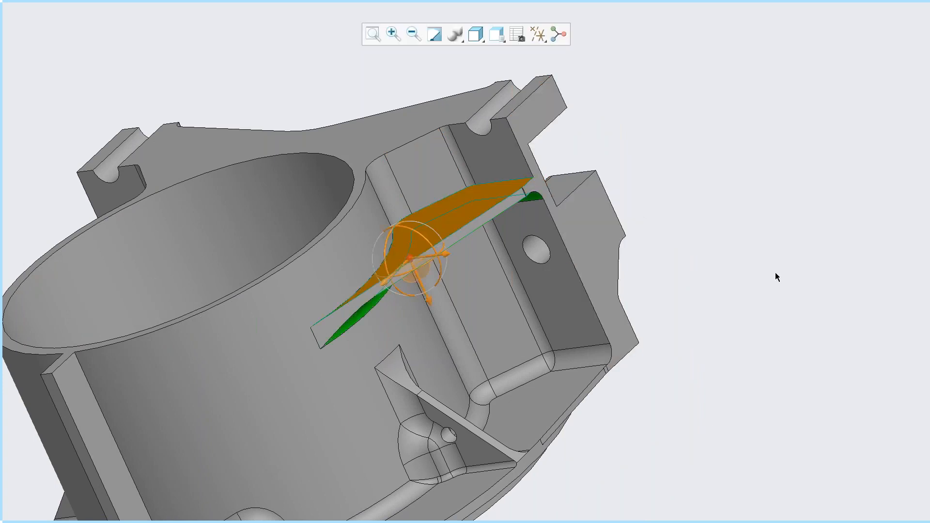
{"action": "mouse_move", "coordinate": [738, 294]}
{"action": "middle_mouse_down"}
{"action": "mouse_move", "coordinate": [703, 257]}
{"action": "mouse_move", "coordinate": [629, 315]}
{"action": "middle_mouse_up"}
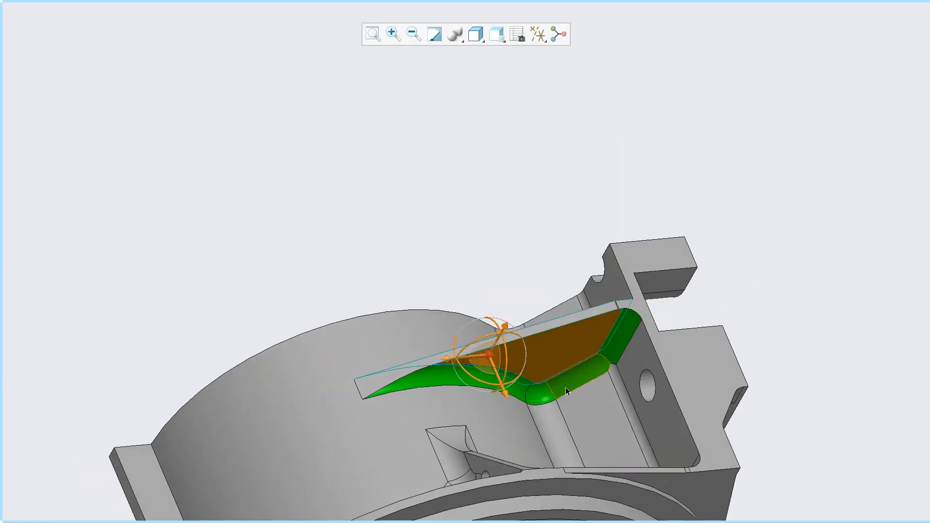
{"action": "scroll", "coordinate": [536, 350], "scroll_direction": "up", "scroll_amount": 2}
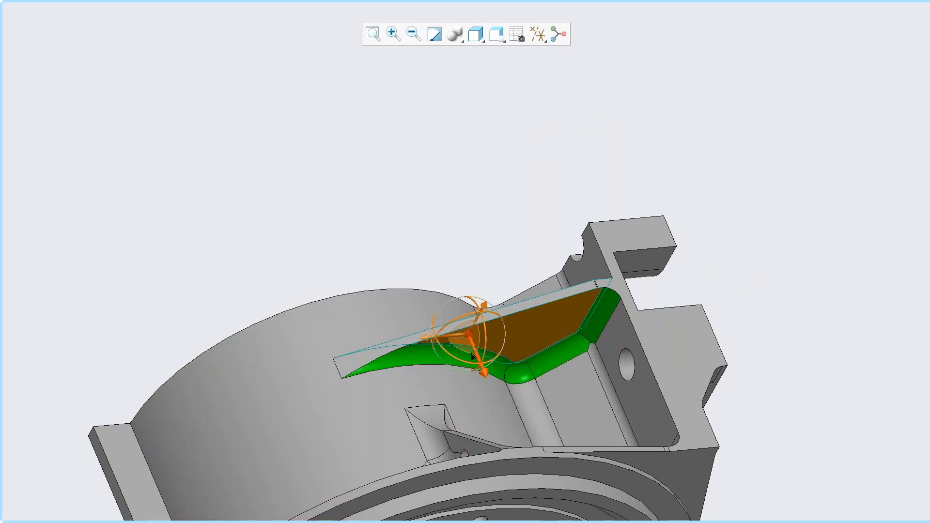
{"action": "left_click_drag", "start_coordinate": [472, 345], "coordinate": [490, 388]}
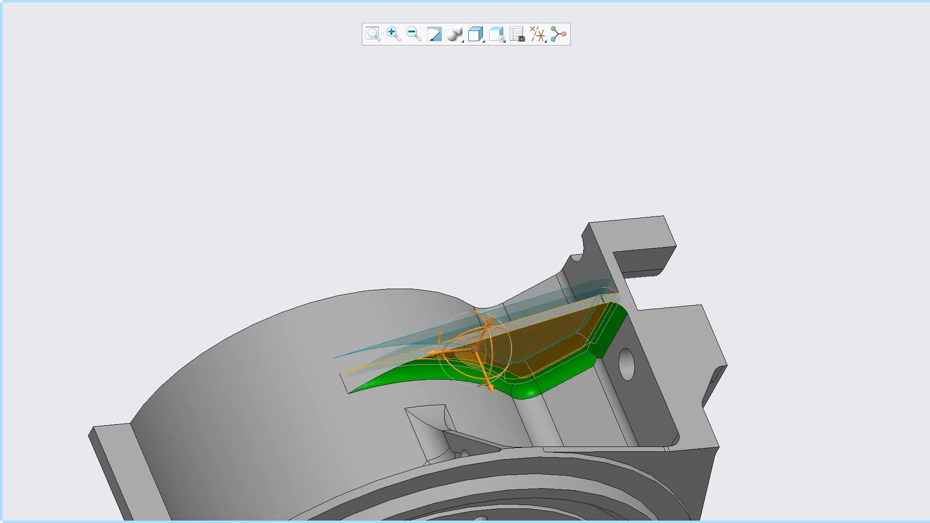
{"action": "scroll", "coordinate": [718, 274], "scroll_direction": "down", "scroll_amount": 3}
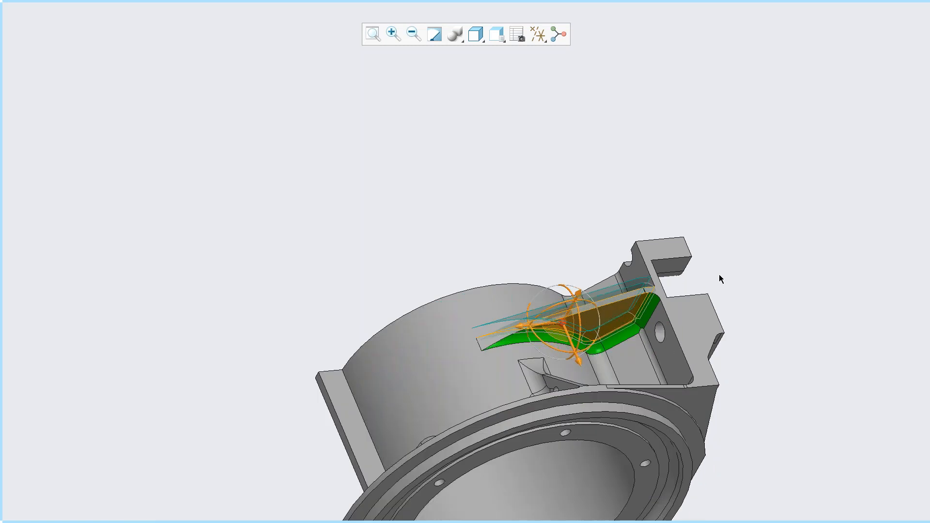
{"action": "scroll", "coordinate": [744, 276], "scroll_direction": "up", "scroll_amount": 2}
{"action": "mouse_move", "coordinate": [291, 21]}
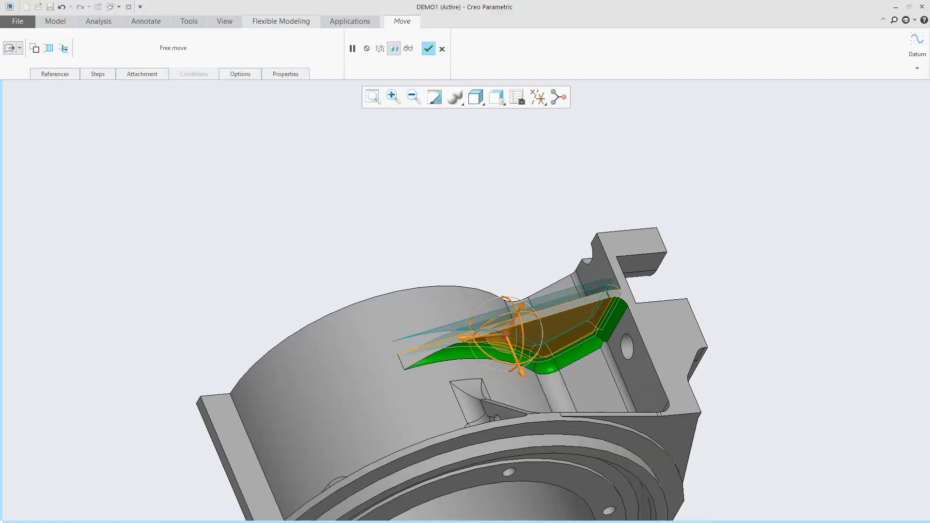
{"action": "left_click", "coordinate": [408, 49]}
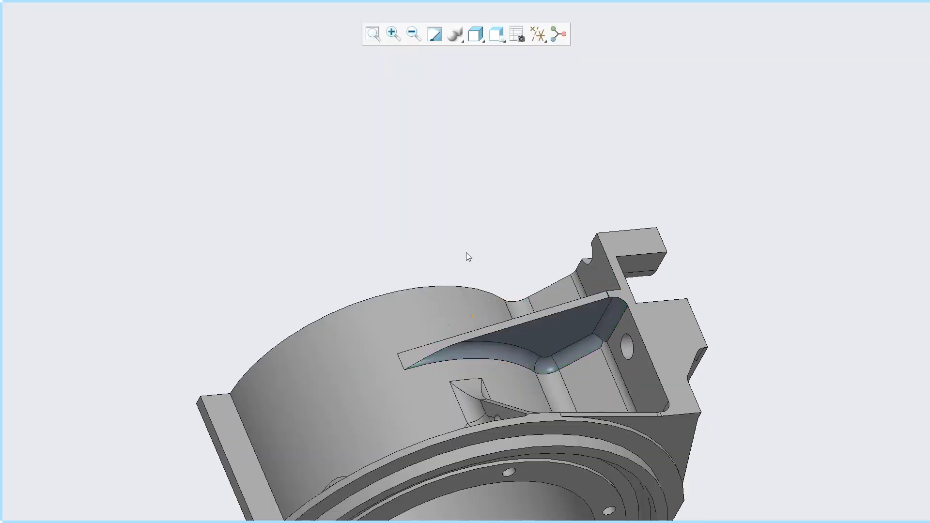
{"action": "middle_click", "coordinate": [460, 252]}
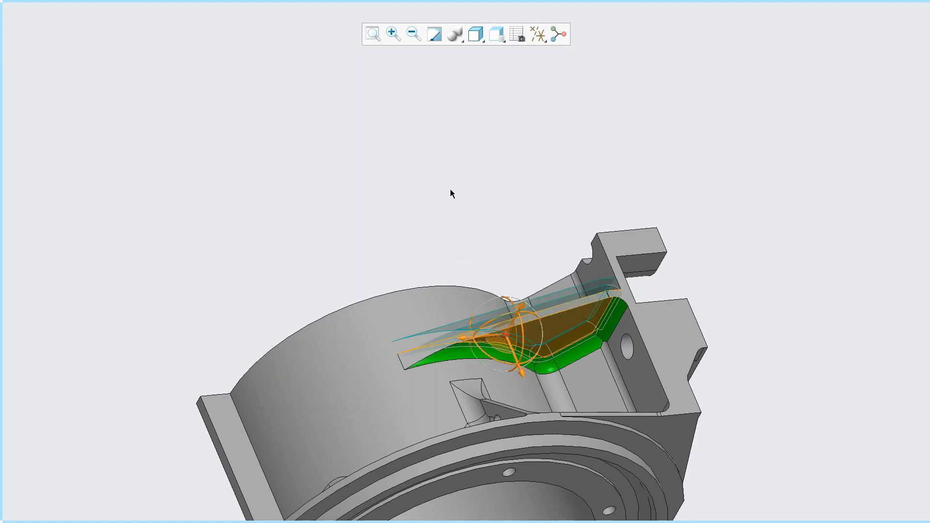
{"action": "middle_click", "coordinate": [459, 206]}
- Select the coplanar faces at the cylinder's open end, including the small end faces of both half-round lugs
{"action": "scroll", "coordinate": [452, 190], "scroll_direction": "up", "scroll_amount": 3}
{"action": "mouse_move", "coordinate": [442, 302]}
{"action": "middle_mouse_down"}
{"action": "mouse_move", "coordinate": [477, 363]}
{"action": "mouse_move", "coordinate": [487, 350]}
{"action": "mouse_move", "coordinate": [468, 347]}
{"action": "mouse_move", "coordinate": [535, 356]}
{"action": "mouse_move", "coordinate": [573, 292]}
{"action": "mouse_move", "coordinate": [600, 363]}
{"action": "mouse_move", "coordinate": [629, 338]}
{"action": "mouse_move", "coordinate": [612, 343]}
{"action": "middle_mouse_up"}
{"action": "scroll", "coordinate": [648, 290], "scroll_direction": "up", "scroll_amount": 2}
{"action": "scroll", "coordinate": [494, 345], "scroll_direction": "down", "scroll_amount": 3}
{"action": "scroll", "coordinate": [453, 367], "scroll_direction": "up", "scroll_amount": 2}
{"action": "scroll", "coordinate": [363, 274], "scroll_direction": "down", "scroll_amount": 4}
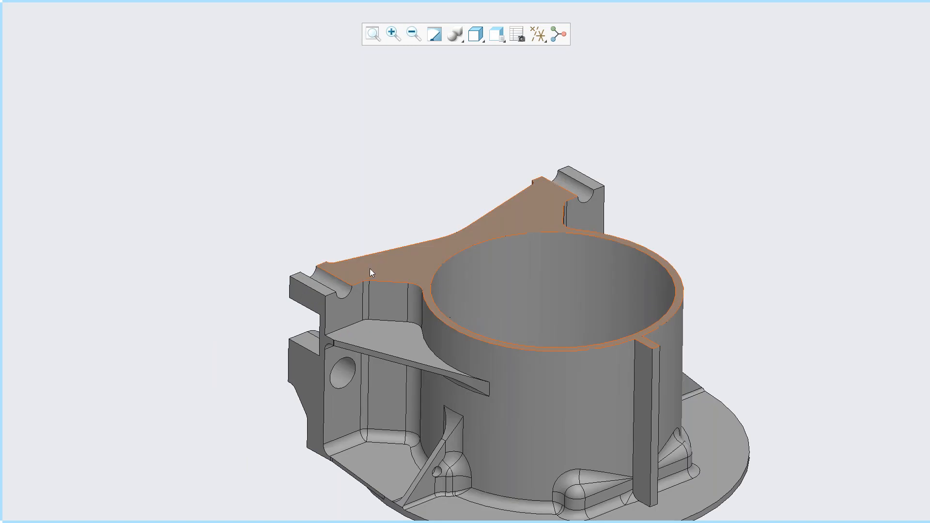
{"action": "left_click", "coordinate": [373, 263]}
{"action": "middle_click_drag", "start_coordinate": [367, 269], "coordinate": [328, 281]}
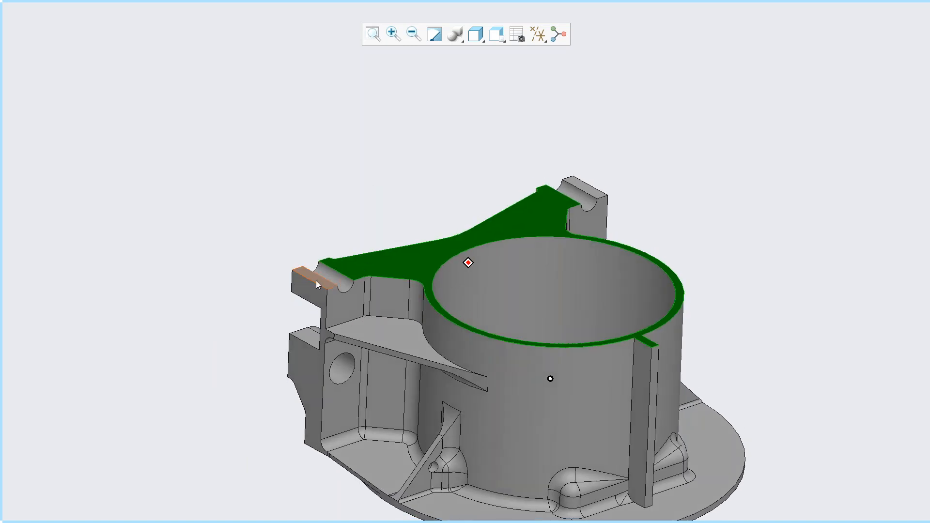
{"action": "scroll", "coordinate": [359, 159], "scroll_direction": "up", "scroll_amount": 2}
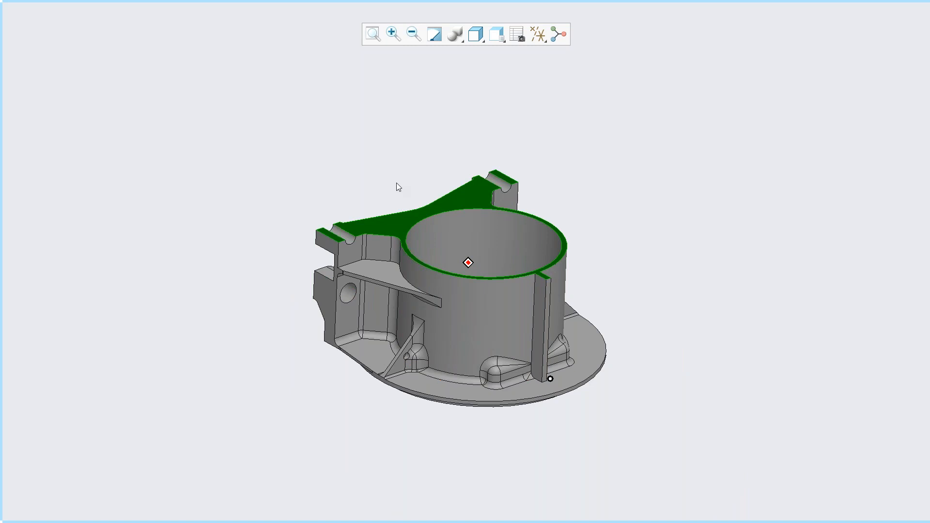
{"action": "mouse_move", "coordinate": [325, 383]}
{"action": "middle_mouse_down"}
{"action": "mouse_move", "coordinate": [335, 328]}
{"action": "mouse_move", "coordinate": [382, 355]}
{"action": "mouse_move", "coordinate": [352, 334]}
{"action": "mouse_move", "coordinate": [355, 346]}
{"action": "middle_mouse_up"}
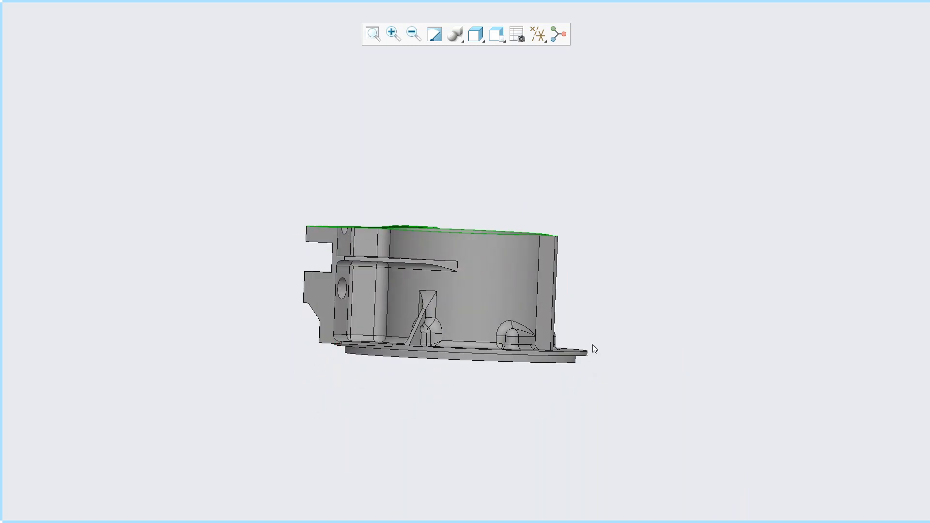
{"action": "middle_click_drag", "start_coordinate": [580, 294], "coordinate": [560, 321]}
{"action": "scroll", "coordinate": [630, 223], "scroll_direction": "down", "scroll_amount": 2}
{"action": "scroll", "coordinate": [605, 275], "scroll_direction": "up", "scroll_amount": 2}
- Move the selected end faces away from the flange with Move by Dimension, to about 313.30 from the ring face on the flange's underside
{"action": "mouse_move", "coordinate": [360, 1]}
{"action": "left_click", "coordinate": [380, 60]}
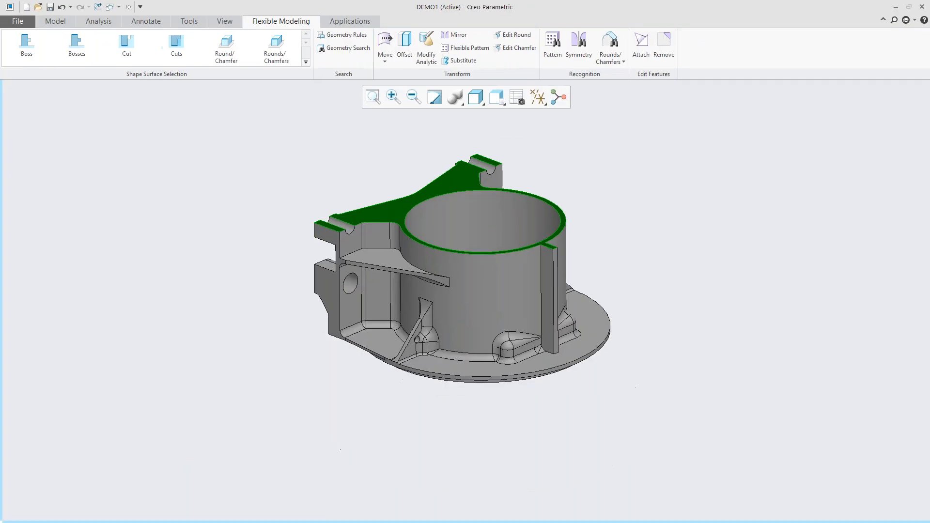
{"action": "left_click", "coordinate": [313, 100]}
{"action": "left_click", "coordinate": [398, 84]}
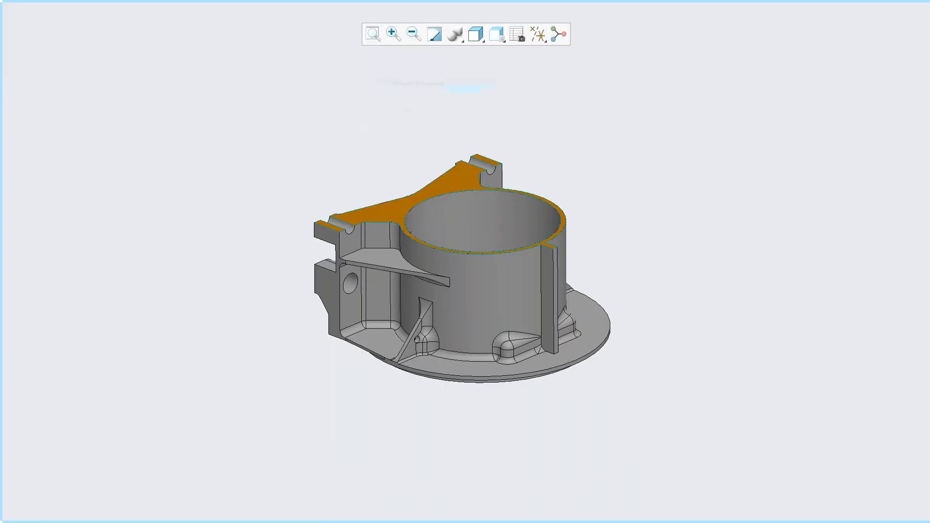
{"action": "left_click", "coordinate": [371, 210]}
{"action": "middle_click_drag", "start_coordinate": [273, 318], "coordinate": [270, 260]}
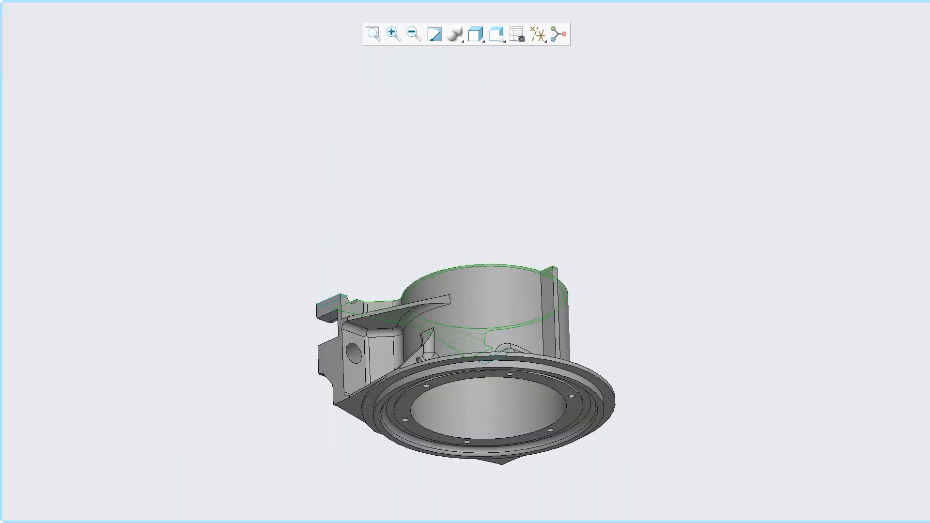
{"action": "scroll", "coordinate": [404, 419], "scroll_direction": "down", "scroll_amount": 5}
{"action": "scroll", "coordinate": [390, 372], "scroll_direction": "down", "scroll_amount": 2}
{"action": "left_click", "coordinate": [379, 371], "text": "ctrl"}
{"action": "scroll", "coordinate": [405, 258], "scroll_direction": "up", "scroll_amount": 3}
{"action": "scroll", "coordinate": [385, 211], "scroll_direction": "up", "scroll_amount": 3}
{"action": "middle_click_drag", "start_coordinate": [384, 213], "coordinate": [395, 267]}
{"action": "scroll", "coordinate": [408, 170], "scroll_direction": "down", "scroll_amount": 3}
{"action": "scroll", "coordinate": [345, 297], "scroll_direction": "up", "scroll_amount": 2}
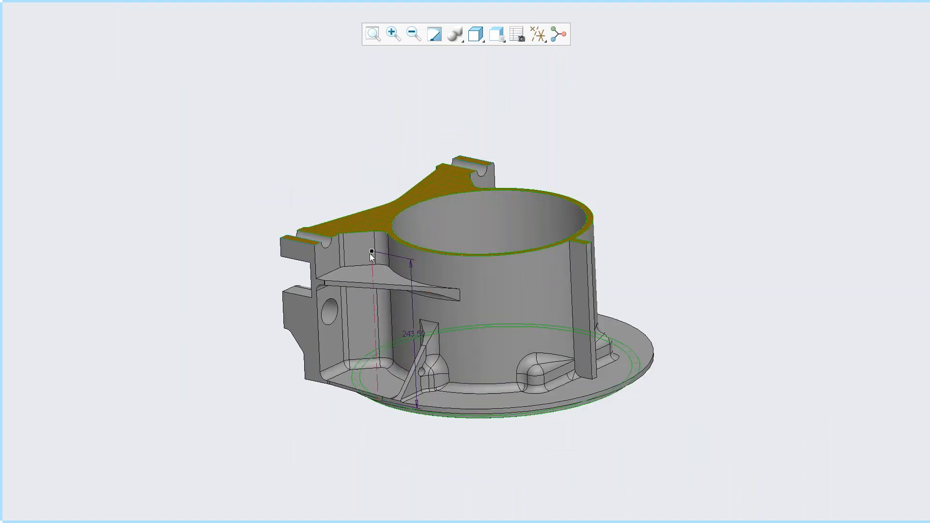
{"action": "left_click_drag", "start_coordinate": [372, 252], "coordinate": [369, 208]}
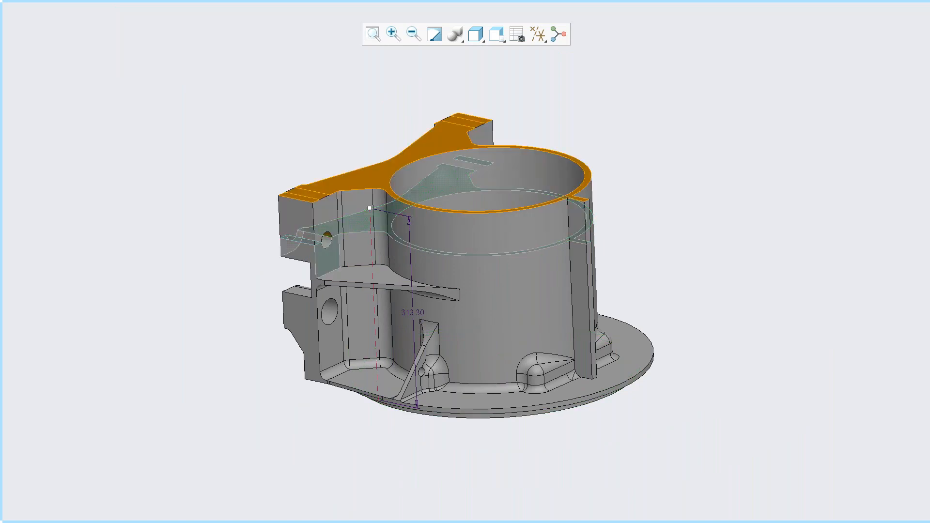
- Open the end-face move feature Move 2 for dimension editing and inspect its dimension on the model
{"action": "mouse_move", "coordinate": [2, 218]}
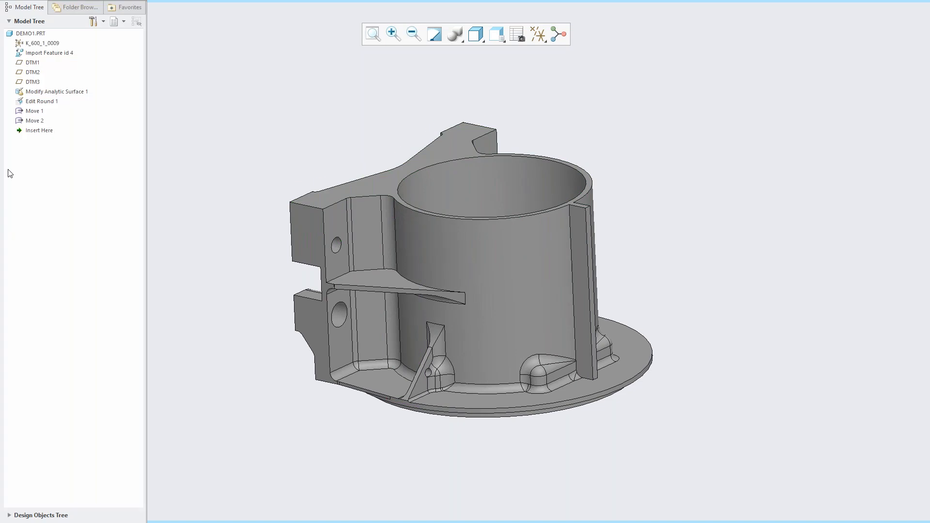
{"action": "left_click", "coordinate": [33, 122]}
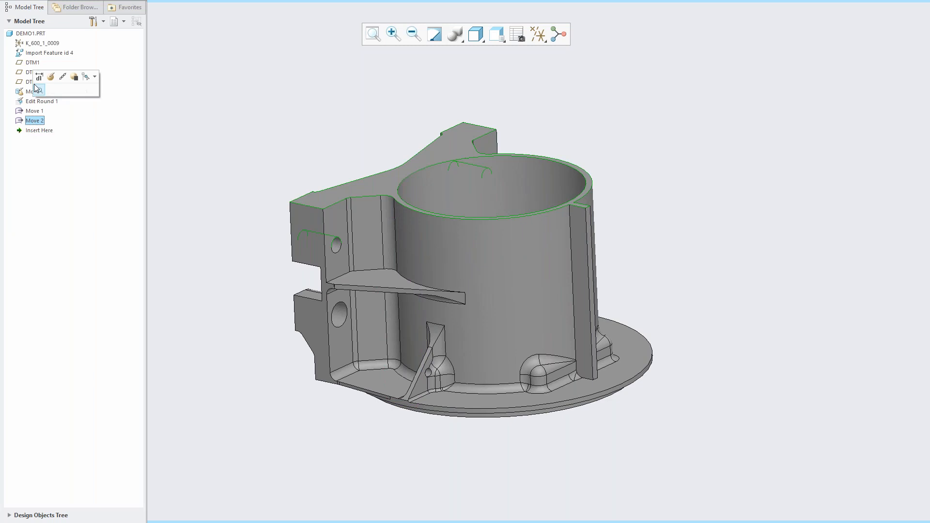
{"action": "left_click", "coordinate": [38, 72]}
{"action": "mouse_move", "coordinate": [279, 294]}
{"action": "middle_mouse_down"}
{"action": "mouse_move", "coordinate": [290, 286]}
{"action": "mouse_move", "coordinate": [271, 281]}
{"action": "mouse_move", "coordinate": [277, 266]}
{"action": "mouse_move", "coordinate": [235, 269]}
{"action": "mouse_move", "coordinate": [245, 255]}
{"action": "mouse_move", "coordinate": [249, 286]}
{"action": "mouse_move", "coordinate": [259, 275]}
{"action": "mouse_move", "coordinate": [290, 290]}
{"action": "middle_mouse_up"}
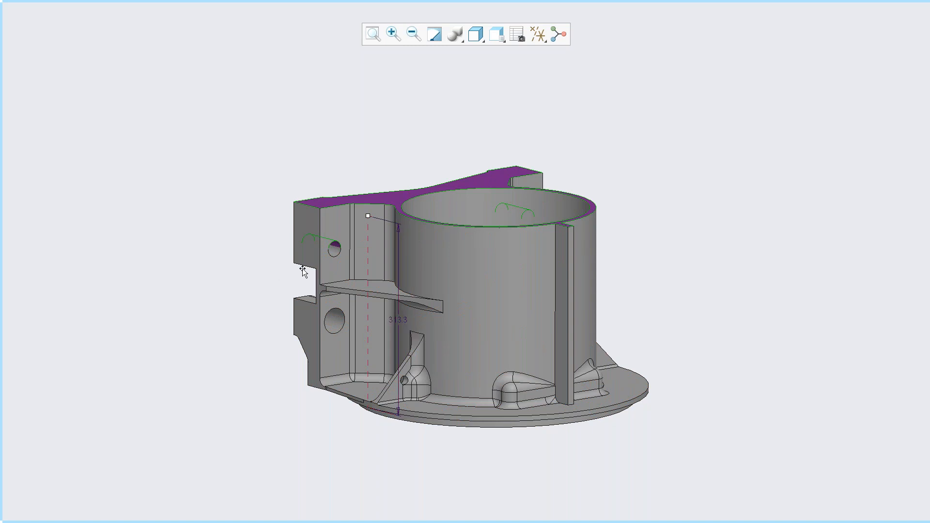
{"action": "left_click", "coordinate": [342, 203]}
{"action": "left_click", "coordinate": [227, 333]}
- Select the complete small hole in the near extended lug and move it by dimension to about 67.40 from the cylinder's open end face
{"action": "scroll", "coordinate": [235, 290], "scroll_direction": "up", "scroll_amount": 5}
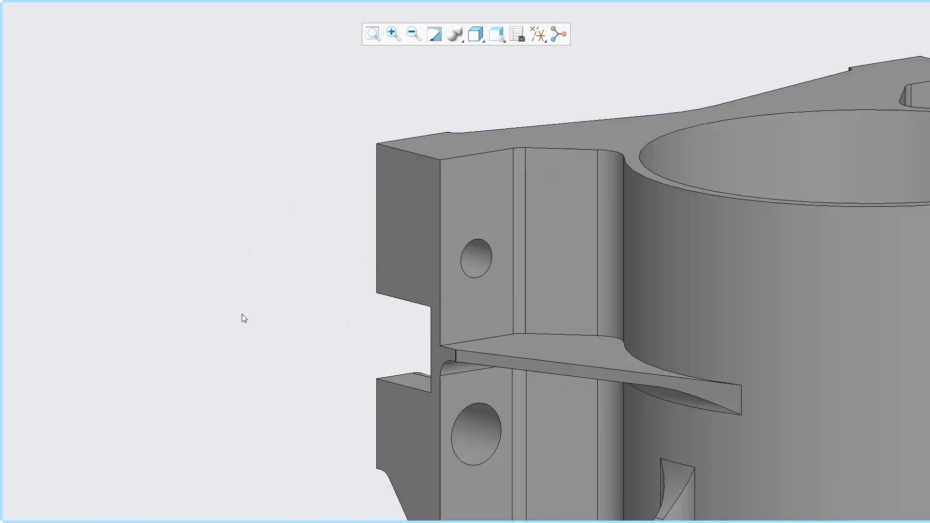
{"action": "scroll", "coordinate": [244, 318], "scroll_direction": "down", "scroll_amount": 5}
{"action": "left_click", "coordinate": [389, 285]}
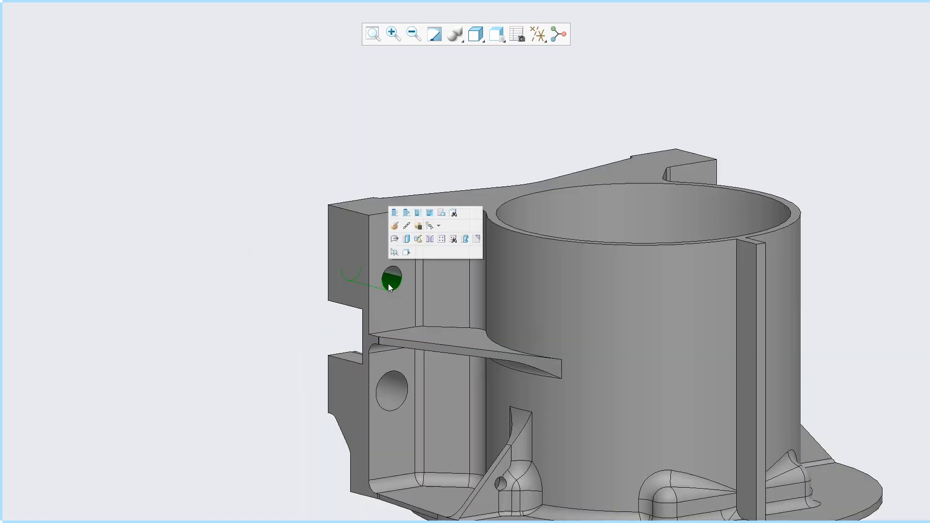
{"action": "left_click", "coordinate": [416, 214]}
{"action": "mouse_move", "coordinate": [472, 4]}
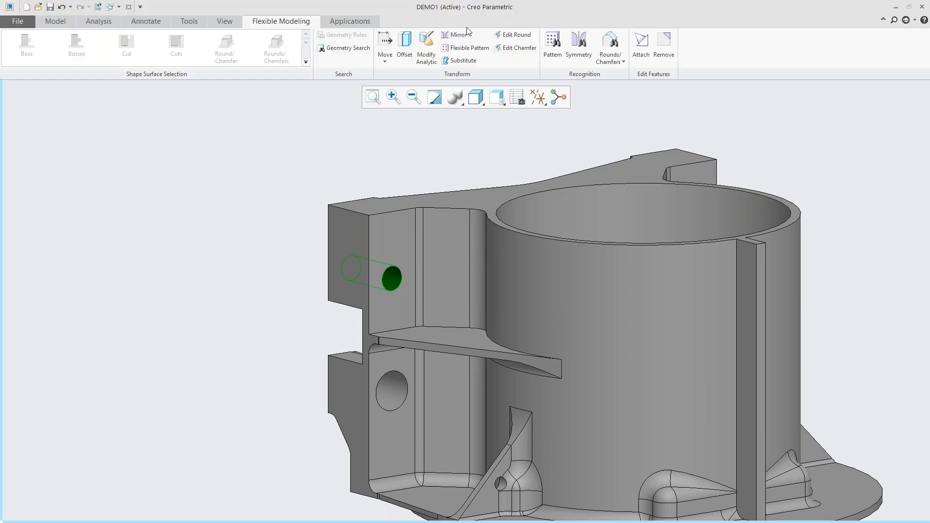
{"action": "left_click", "coordinate": [383, 62]}
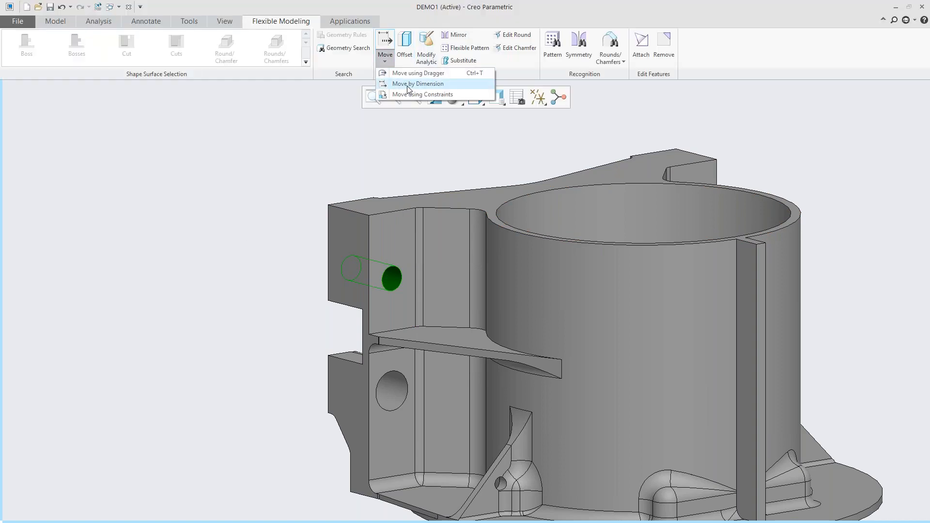
{"action": "left_click", "coordinate": [406, 84]}
{"action": "scroll", "coordinate": [305, 156], "scroll_direction": "down", "scroll_amount": 4}
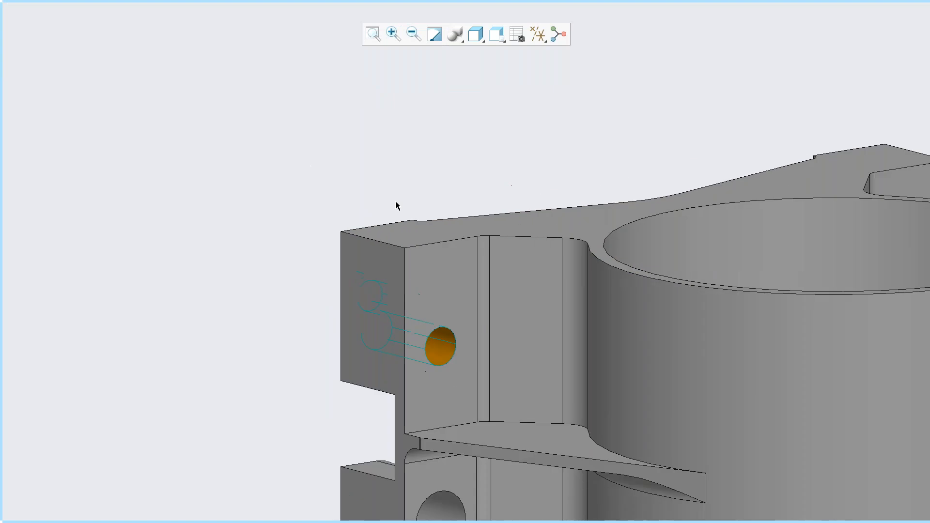
{"action": "left_click", "coordinate": [406, 234]}
{"action": "scroll", "coordinate": [336, 254], "scroll_direction": "up", "scroll_amount": 3}
{"action": "scroll", "coordinate": [348, 273], "scroll_direction": "down", "scroll_amount": 3}
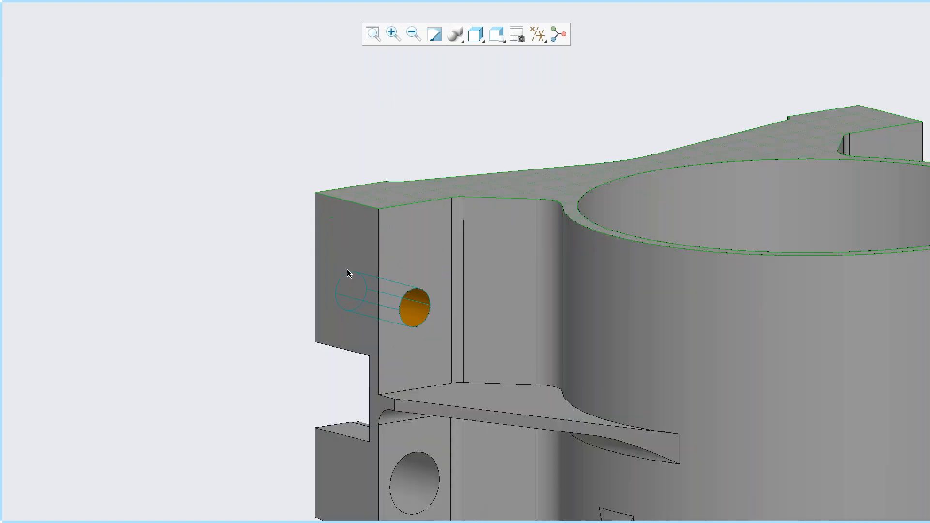
{"action": "left_click", "coordinate": [422, 315]}
{"action": "scroll", "coordinate": [257, 275], "scroll_direction": "up", "scroll_amount": 2}
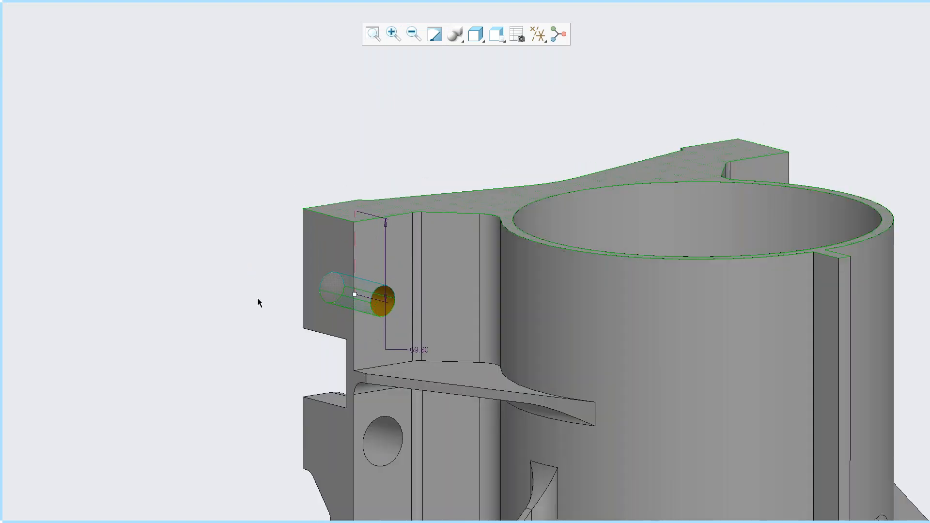
{"action": "mouse_move", "coordinate": [355, 294]}
{"action": "left_mouse_down"}
{"action": "mouse_move", "coordinate": [346, 296]}
{"action": "mouse_move", "coordinate": [355, 294]}
{"action": "mouse_move", "coordinate": [355, 322]}
{"action": "mouse_move", "coordinate": [354, 260]}
{"action": "mouse_move", "coordinate": [355, 291]}
{"action": "left_mouse_up"}
- Add a move dimension from the lug's outer side face, placing the hole about 37.90 from it and about 47.50 from the end face
{"action": "mouse_move", "coordinate": [218, 323]}
{"action": "middle_mouse_down"}
{"action": "mouse_move", "coordinate": [228, 318]}
{"action": "mouse_move", "coordinate": [206, 315]}
{"action": "mouse_move", "coordinate": [232, 333]}
{"action": "middle_mouse_up"}
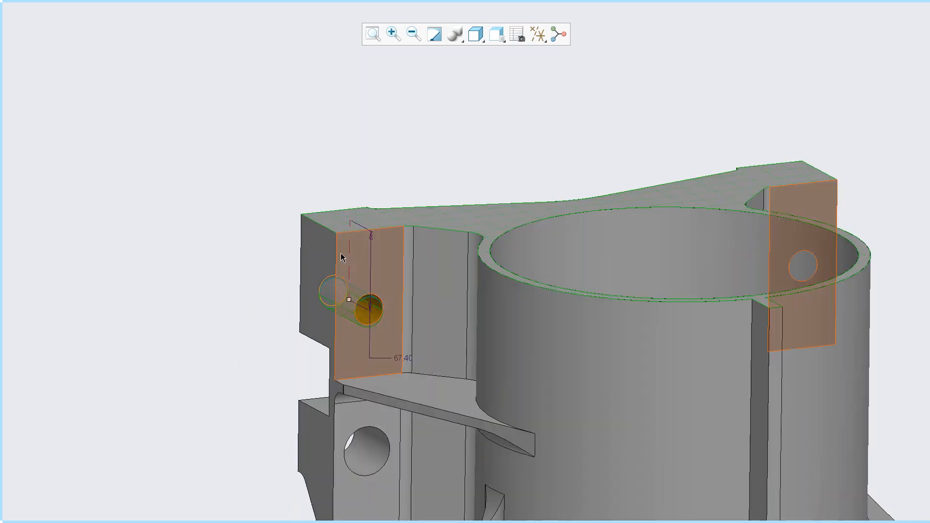
{"action": "right_click", "coordinate": [231, 287]}
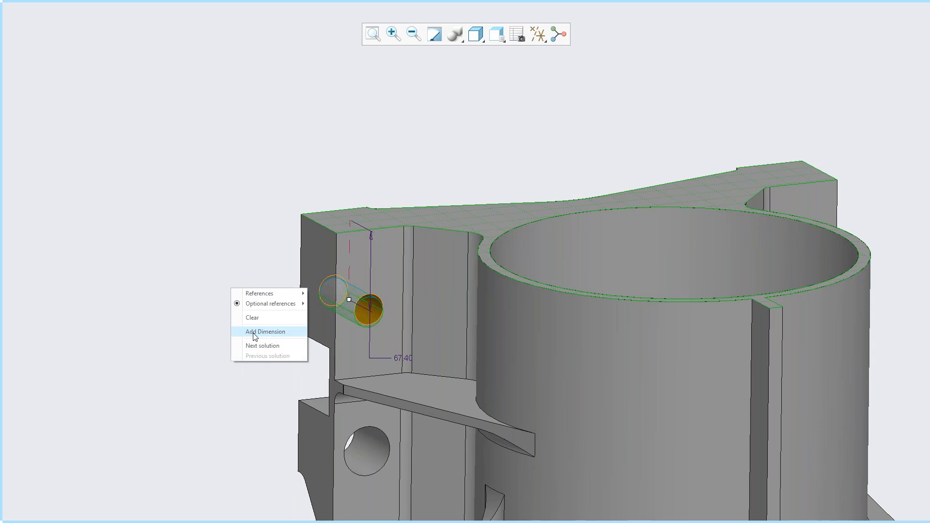
{"action": "left_click", "coordinate": [244, 331]}
{"action": "left_click", "coordinate": [309, 252]}
{"action": "scroll", "coordinate": [288, 290], "scroll_direction": "down", "scroll_amount": 3}
{"action": "left_click", "coordinate": [431, 347], "text": "ctrl"}
{"action": "scroll", "coordinate": [251, 278], "scroll_direction": "up", "scroll_amount": 1}
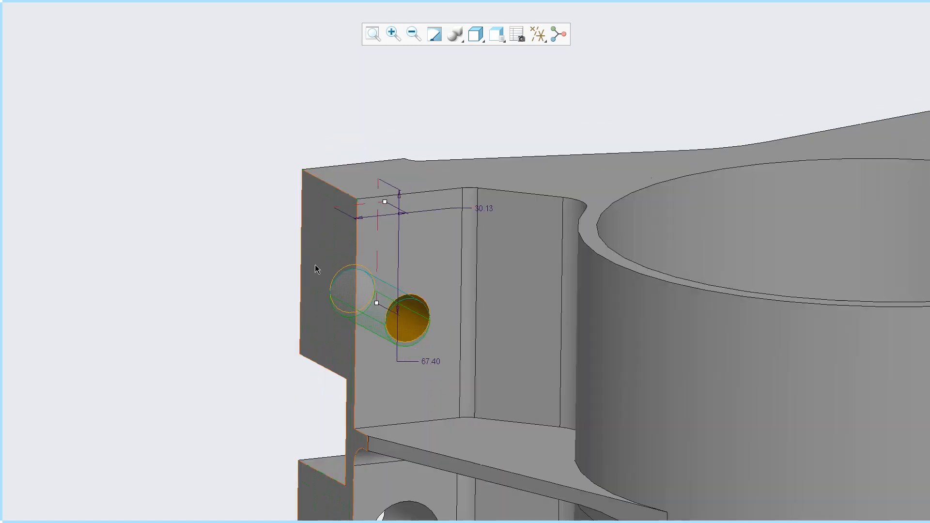
{"action": "left_click_drag", "start_coordinate": [384, 201], "coordinate": [401, 212]}
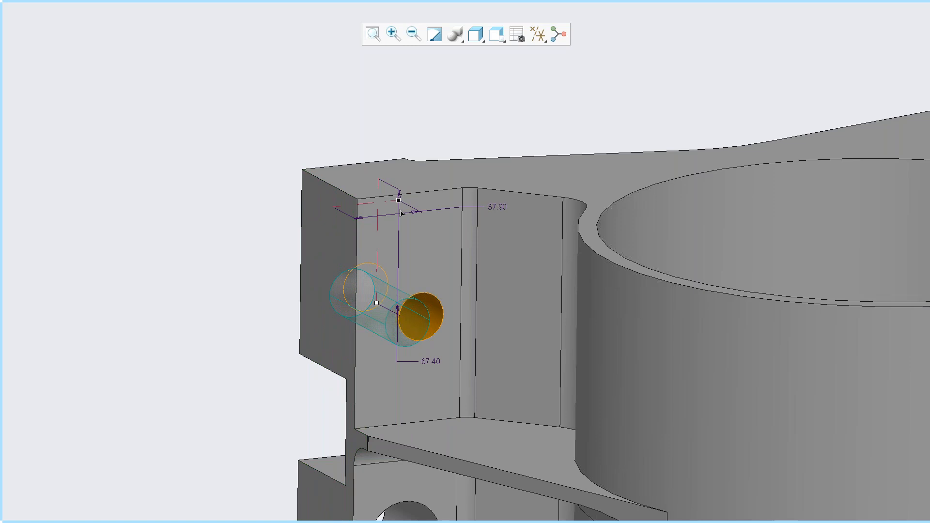
{"action": "left_click_drag", "start_coordinate": [376, 303], "coordinate": [377, 265]}
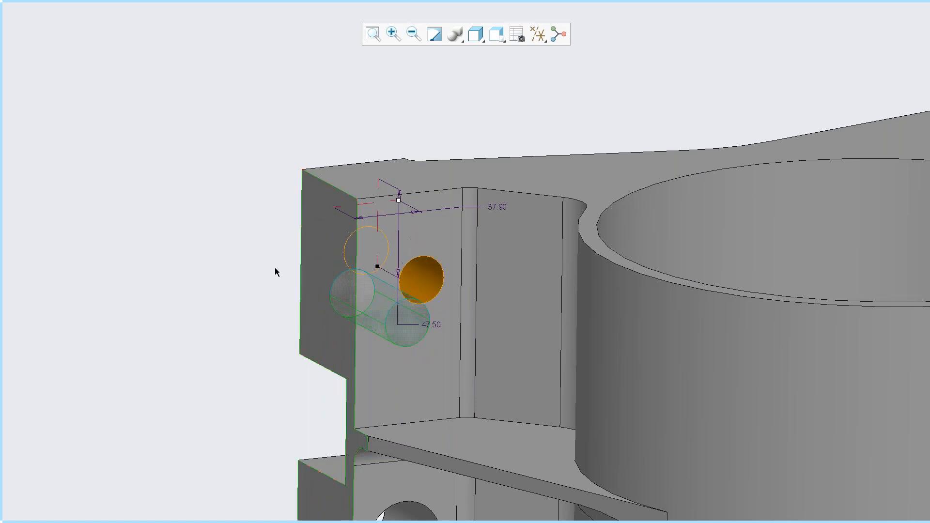
{"action": "middle_click", "coordinate": [248, 270]}
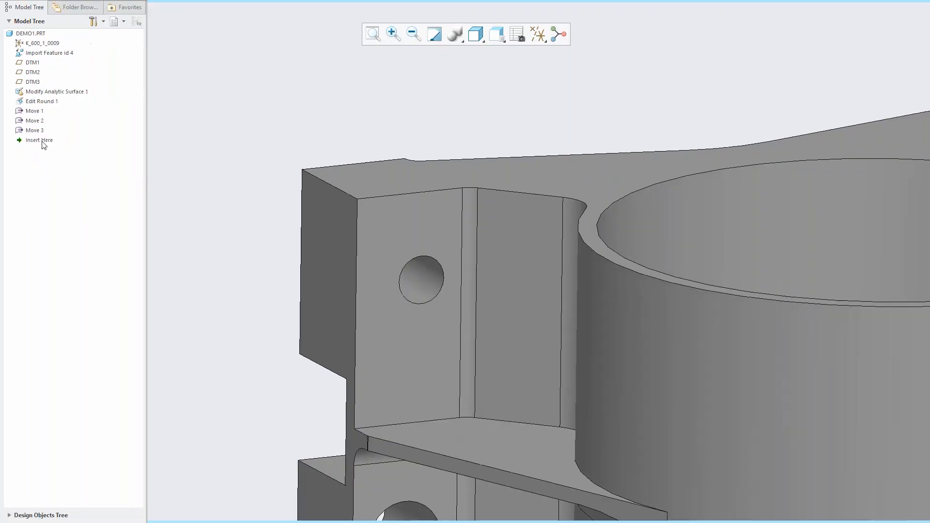
- Edit the dimensions of the hole's move feature on the model, shifting the hole slightly nearer the end face and the lug's outer side
{"action": "left_click", "coordinate": [75, 171]}
{"action": "left_click", "coordinate": [42, 84]}
{"action": "mouse_move", "coordinate": [276, 263]}
{"action": "middle_mouse_down"}
{"action": "mouse_move", "coordinate": [254, 245]}
{"action": "mouse_move", "coordinate": [243, 252]}
{"action": "mouse_move", "coordinate": [256, 261]}
{"action": "middle_mouse_up"}
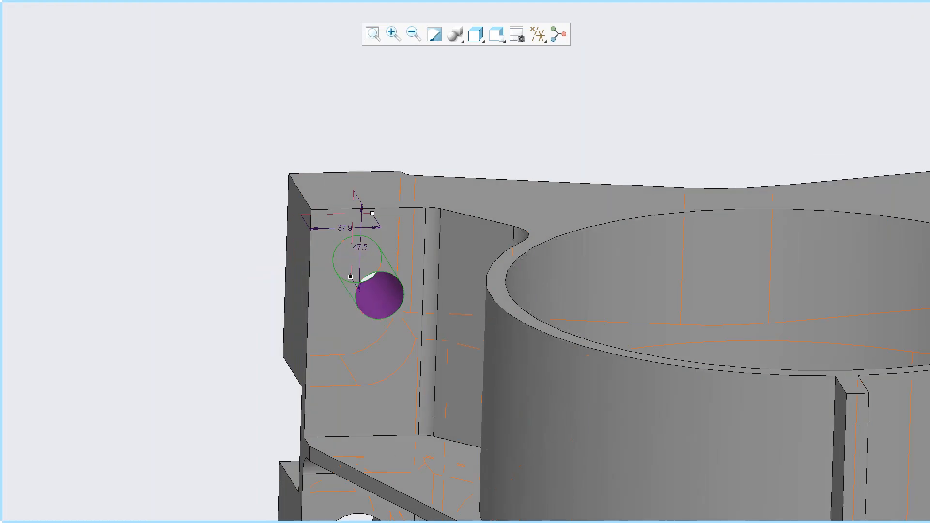
{"action": "mouse_move", "coordinate": [351, 277]}
{"action": "left_mouse_down"}
{"action": "mouse_move", "coordinate": [350, 290]}
{"action": "mouse_move", "coordinate": [351, 270]}
{"action": "left_mouse_up"}
{"action": "left_click_drag", "start_coordinate": [372, 213], "coordinate": [362, 213]}
{"action": "left_click", "coordinate": [204, 272]}
- Enlarge the radius of the moved lug hole freely with Modify Analytic and clear the selection
{"action": "scroll", "coordinate": [204, 272], "scroll_direction": "up", "scroll_amount": 2}
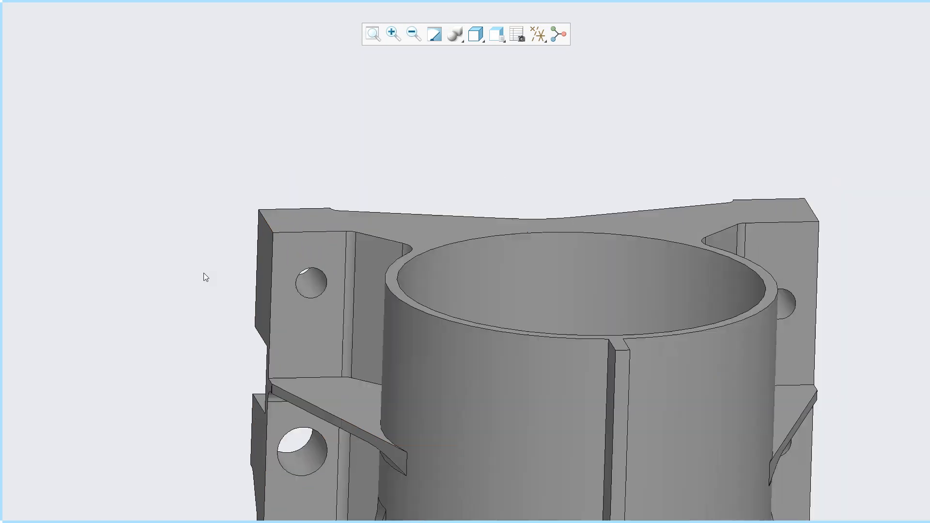
{"action": "scroll", "coordinate": [242, 300], "scroll_direction": "down", "scroll_amount": 2}
{"action": "left_click", "coordinate": [351, 274]}
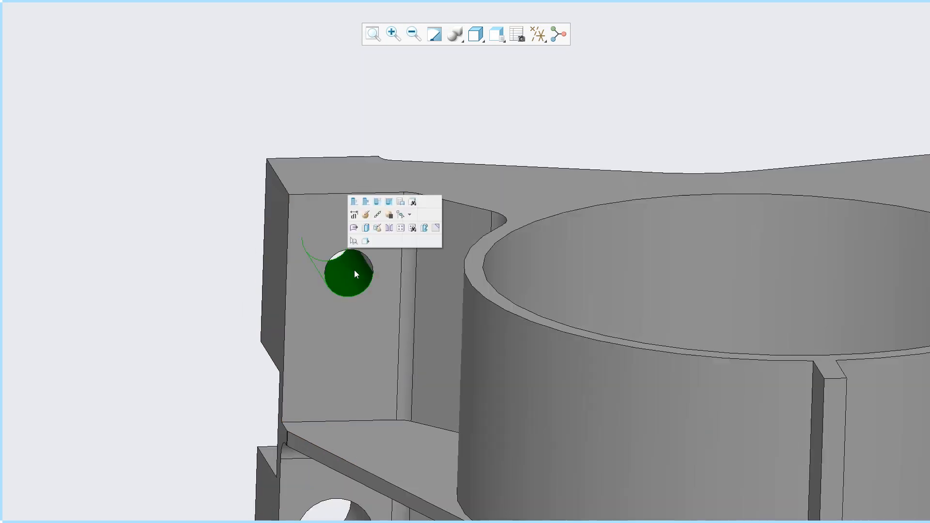
{"action": "left_click", "coordinate": [378, 228]}
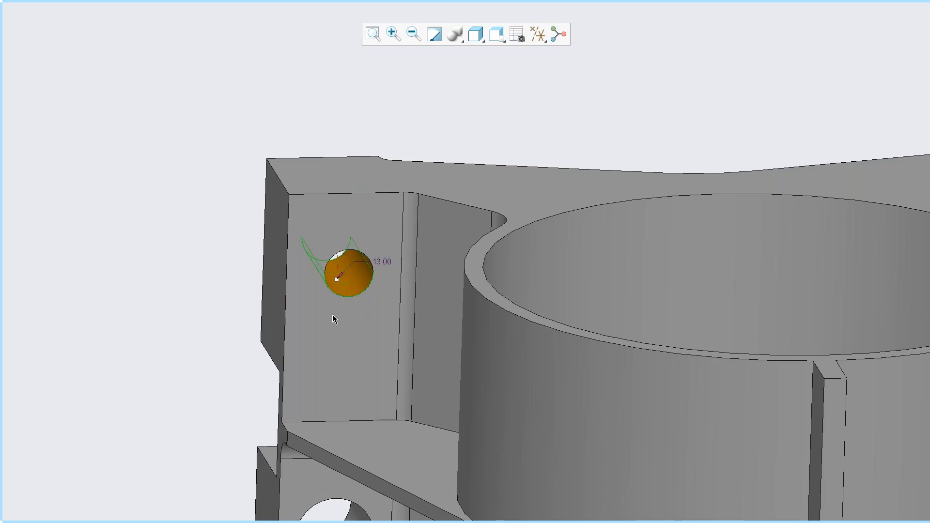
{"action": "left_click_drag", "start_coordinate": [338, 281], "coordinate": [338, 290]}
{"action": "middle_click", "coordinate": [151, 312]}
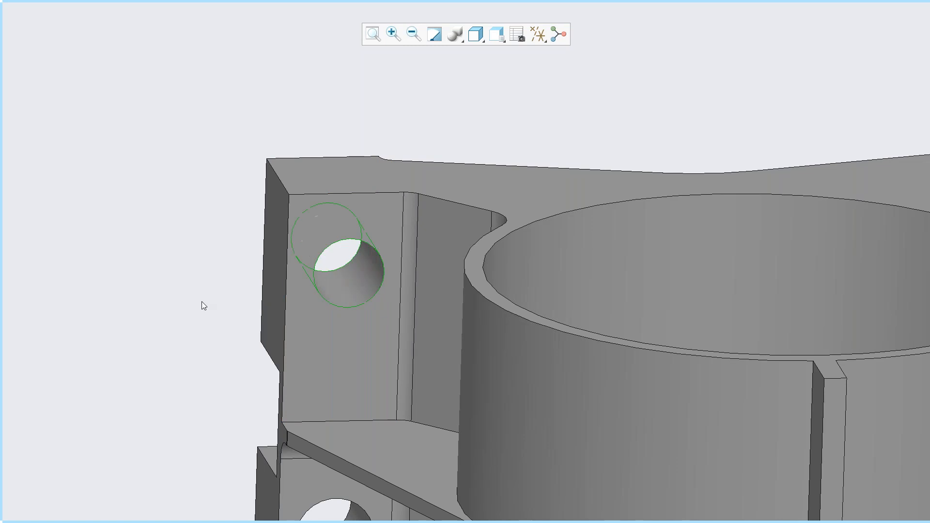
{"action": "scroll", "coordinate": [193, 271], "scroll_direction": "up", "scroll_amount": 5}
{"action": "left_click", "coordinate": [159, 307]}
{"action": "scroll", "coordinate": [191, 361], "scroll_direction": "down", "scroll_amount": 3}
{"action": "scroll", "coordinate": [219, 297], "scroll_direction": "up", "scroll_amount": 2}
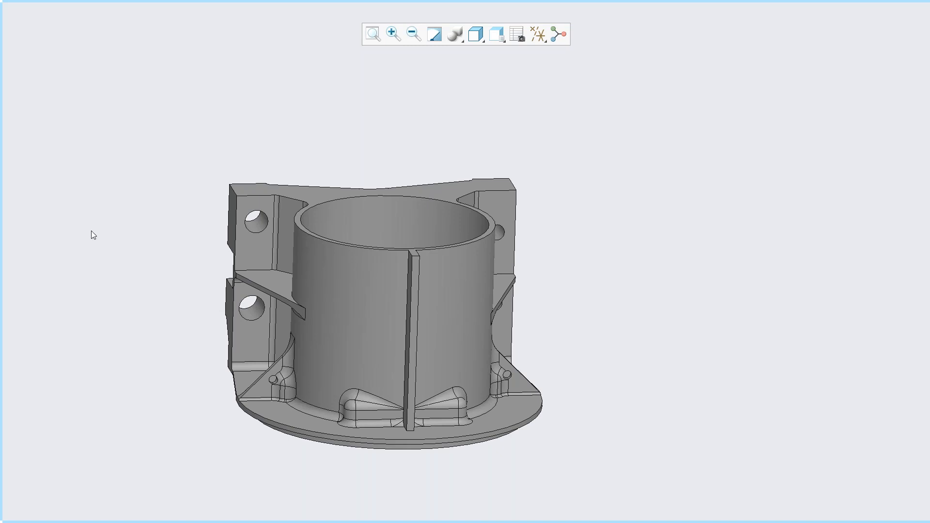
- Remove the cylinder's inner bore surface so that the cylinder closes into a solid body
{"action": "mouse_move", "coordinate": [1, 184]}
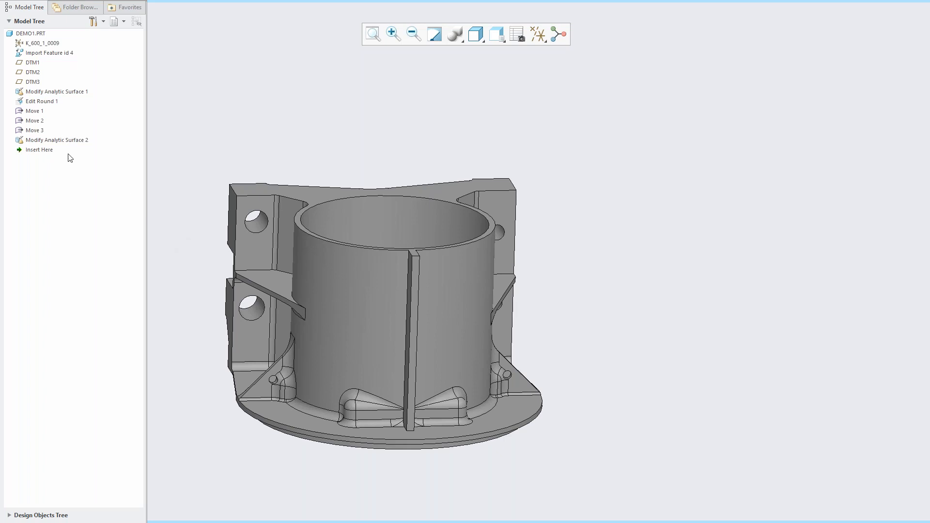
{"action": "left_click", "coordinate": [240, 247]}
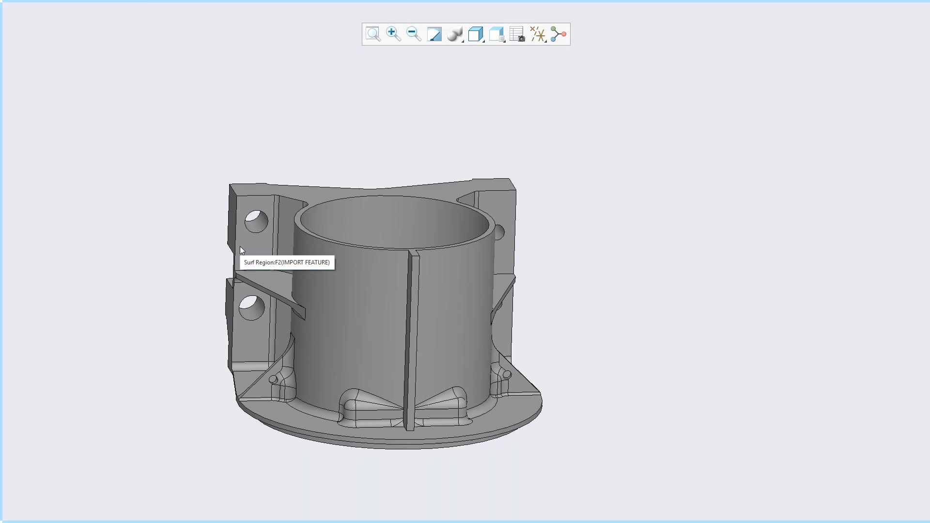
{"action": "mouse_move", "coordinate": [202, 267]}
{"action": "middle_mouse_down"}
{"action": "mouse_move", "coordinate": [218, 291]}
{"action": "mouse_move", "coordinate": [216, 234]}
{"action": "mouse_move", "coordinate": [207, 259]}
{"action": "mouse_move", "coordinate": [216, 293]}
{"action": "middle_mouse_up"}
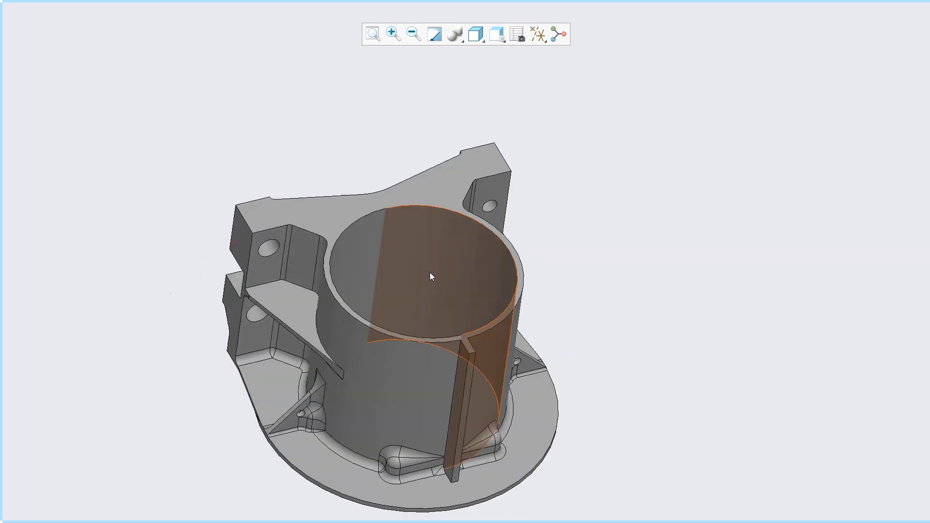
{"action": "left_click", "coordinate": [432, 269]}
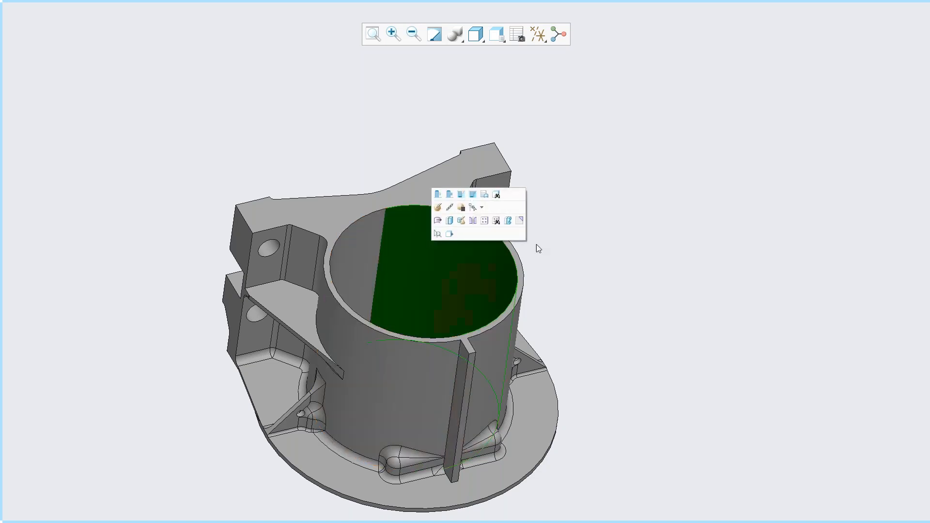
{"action": "left_click", "coordinate": [520, 220]}
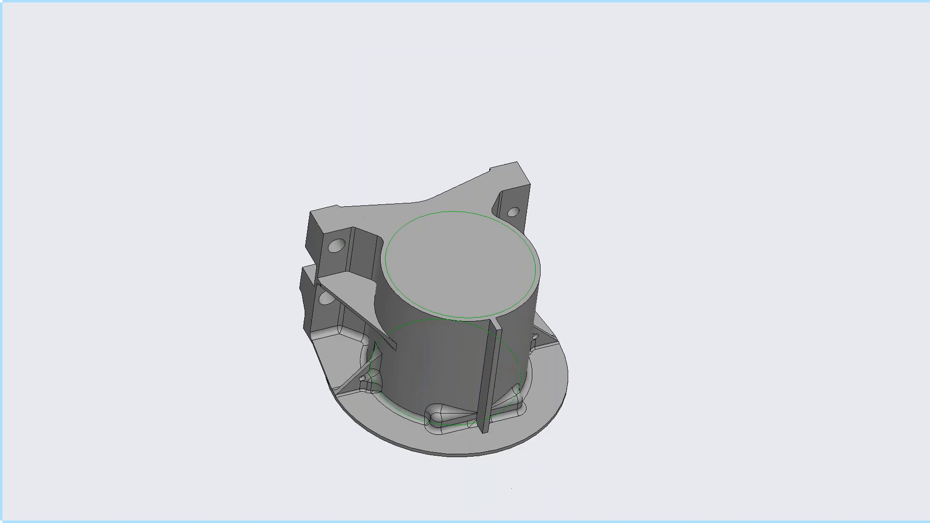
{"action": "mouse_move", "coordinate": [611, 281]}
{"action": "middle_mouse_down"}
{"action": "mouse_move", "coordinate": [510, 202]}
{"action": "mouse_move", "coordinate": [600, 211]}
{"action": "mouse_move", "coordinate": [568, 210]}
{"action": "mouse_move", "coordinate": [583, 246]}
{"action": "mouse_move", "coordinate": [618, 251]}
{"action": "mouse_move", "coordinate": [597, 243]}
{"action": "mouse_move", "coordinate": [608, 247]}
{"action": "mouse_move", "coordinate": [608, 269]}
{"action": "middle_mouse_up"}
{"action": "scroll", "coordinate": [581, 313], "scroll_direction": "up", "scroll_amount": 3}
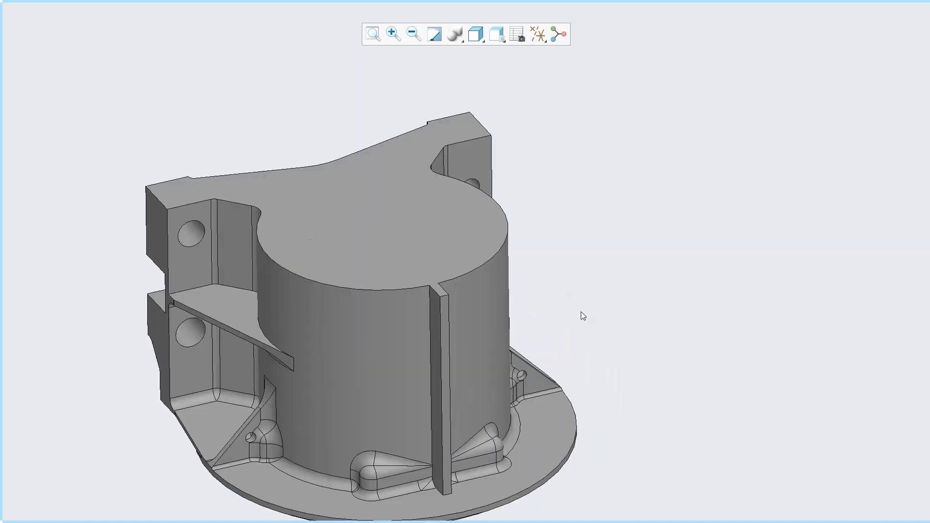
{"action": "scroll", "coordinate": [581, 312], "scroll_direction": "down", "scroll_amount": 3}
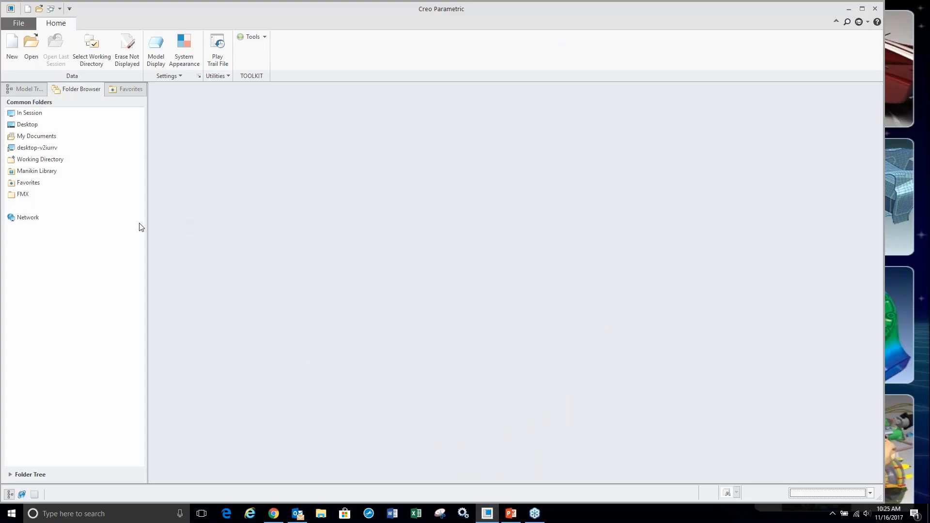
- Open demo2.prt from the FMX folder and turn it to a close, angled view
{"action": "left_click", "coordinate": [35, 194]}
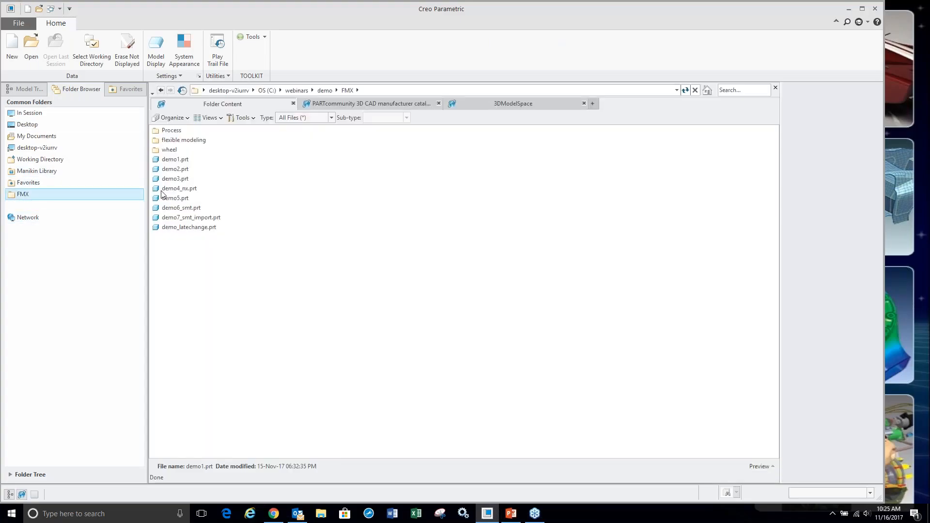
{"action": "double_click", "coordinate": [173, 170]}
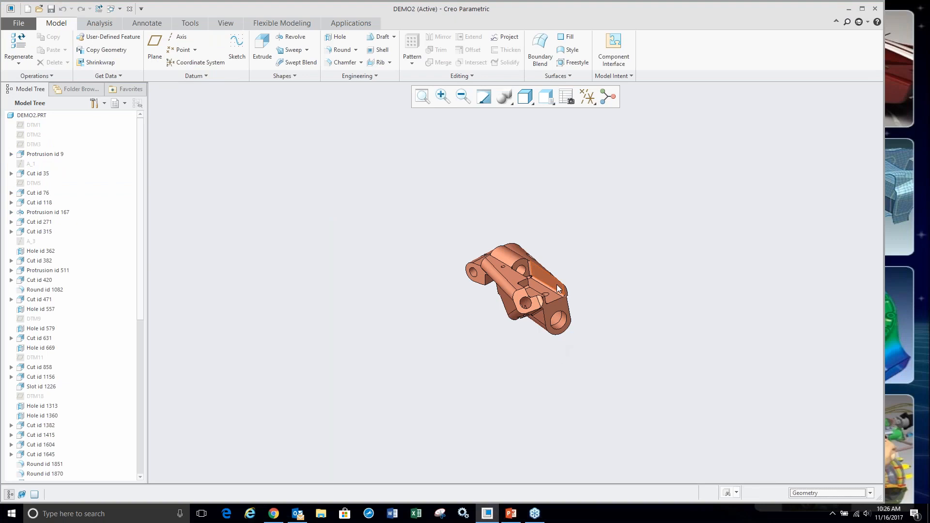
{"action": "mouse_move", "coordinate": [556, 285]}
{"action": "middle_mouse_down"}
{"action": "mouse_move", "coordinate": [472, 345]}
{"action": "mouse_move", "coordinate": [376, 346]}
{"action": "mouse_move", "coordinate": [195, 317]}
{"action": "mouse_move", "coordinate": [130, 296]}
{"action": "middle_mouse_up"}
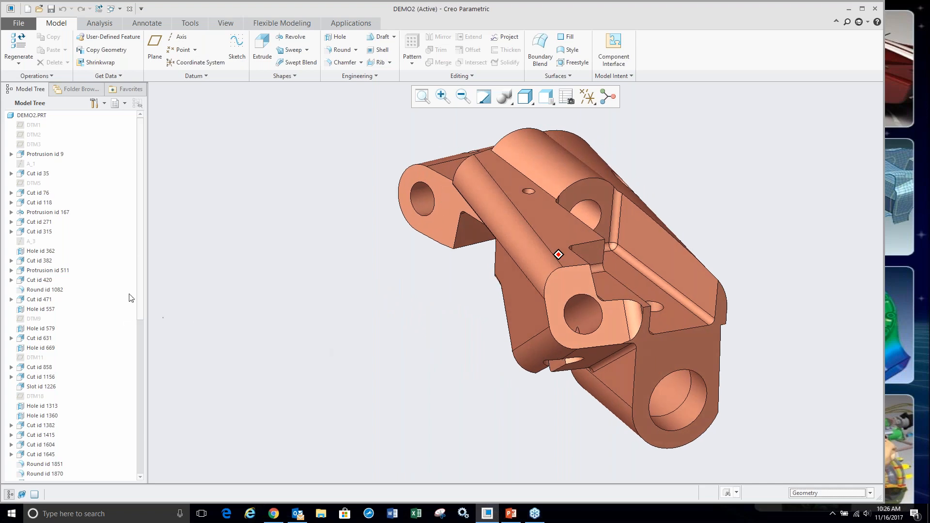
- Examine the part's feature history, highlighting Protrusion id 511 and the cut that forms the pocket floor on the model
{"action": "left_click_drag", "start_coordinate": [139, 248], "coordinate": [138, 187]}
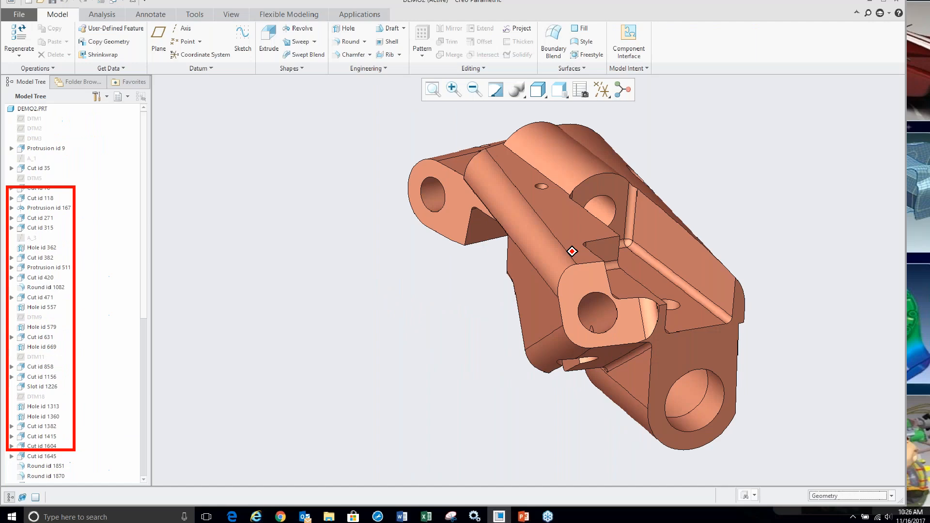
{"action": "left_click", "coordinate": [49, 267]}
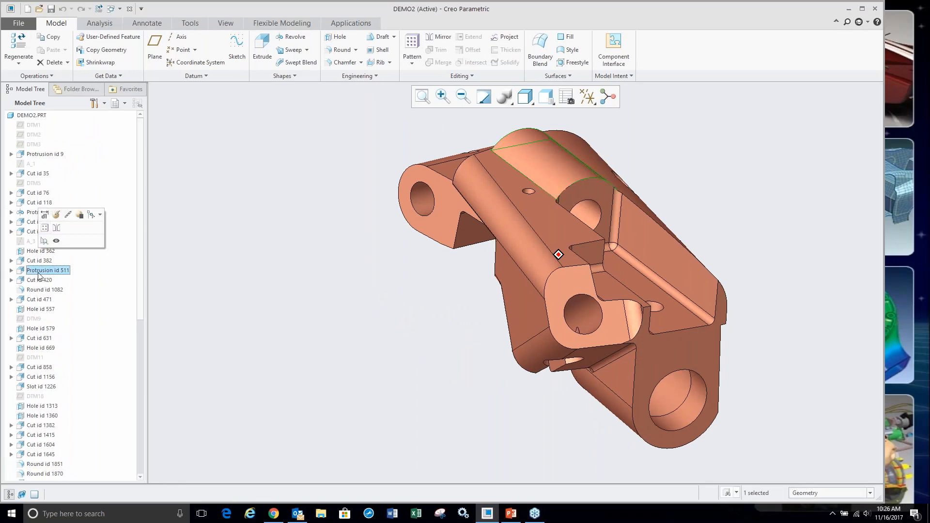
{"action": "left_click", "coordinate": [410, 384]}
{"action": "middle_click_drag", "start_coordinate": [454, 381], "coordinate": [545, 299]}
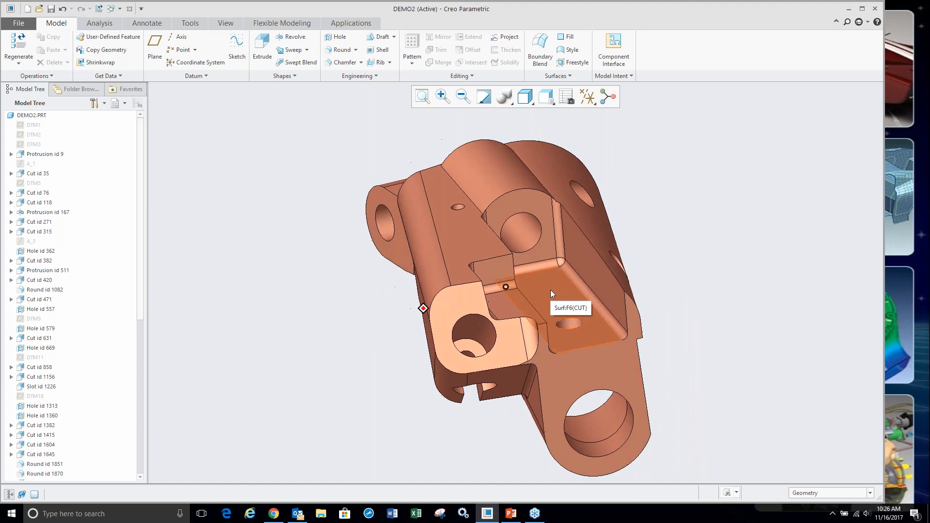
{"action": "left_click", "coordinate": [550, 289]}
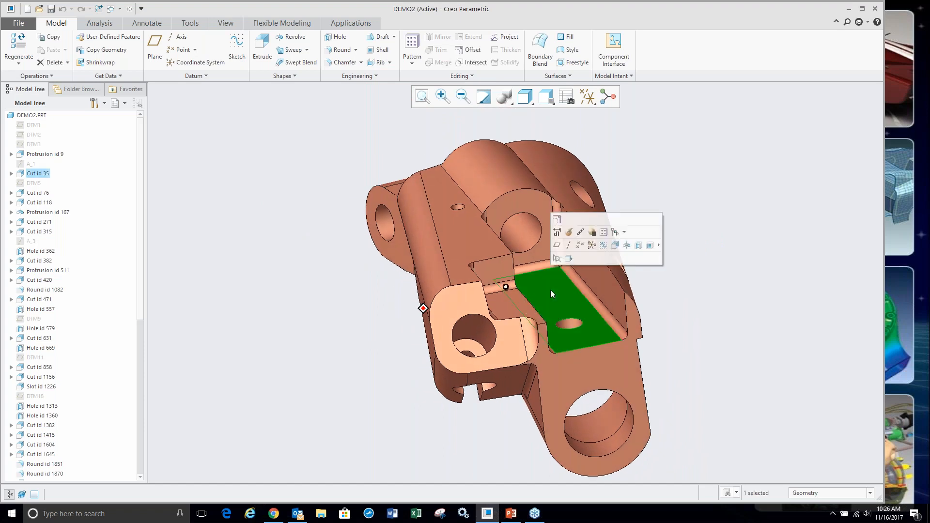
{"action": "left_click", "coordinate": [315, 361]}
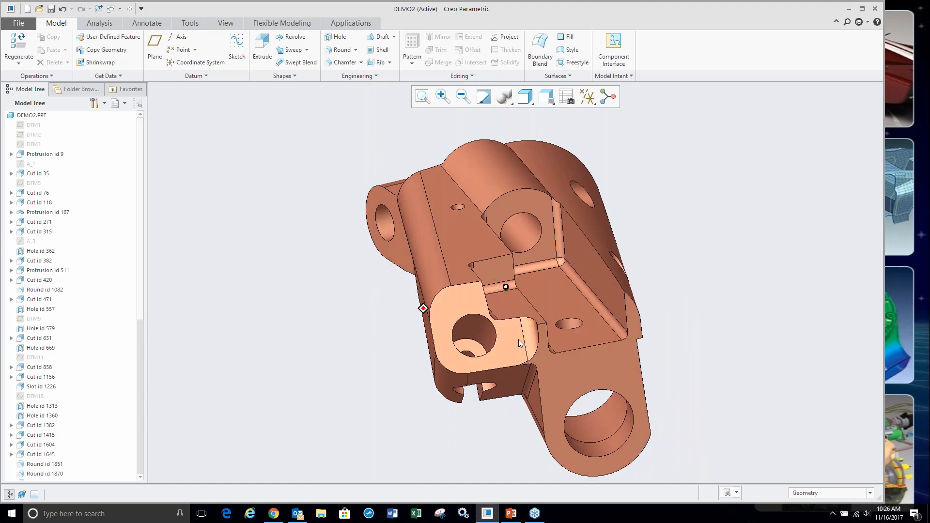
- Start suppressing the pocket's cut feature, review its dependent features in Children Handling, and cancel the suppression
{"action": "left_click", "coordinate": [559, 289]}
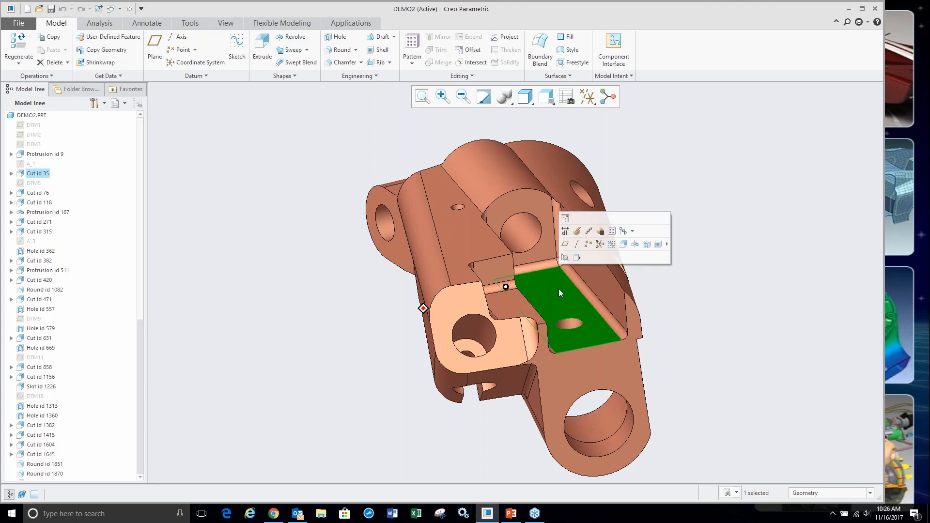
{"action": "left_click", "coordinate": [600, 231]}
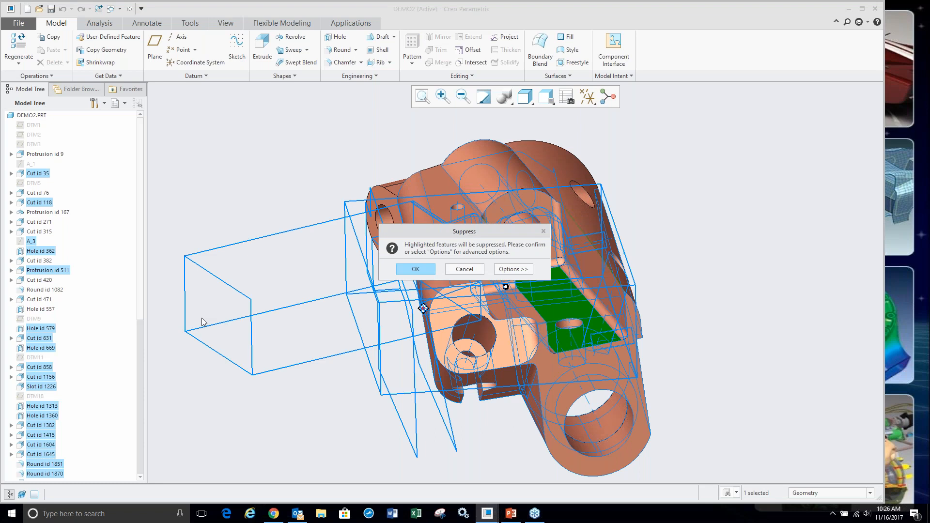
{"action": "left_click_drag", "start_coordinate": [476, 233], "coordinate": [312, 145]}
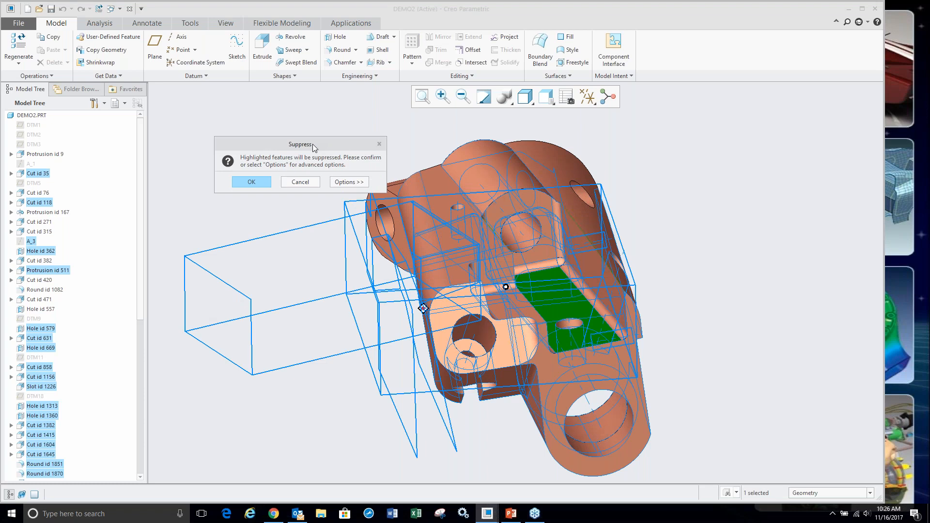
{"action": "left_click", "coordinate": [346, 182]}
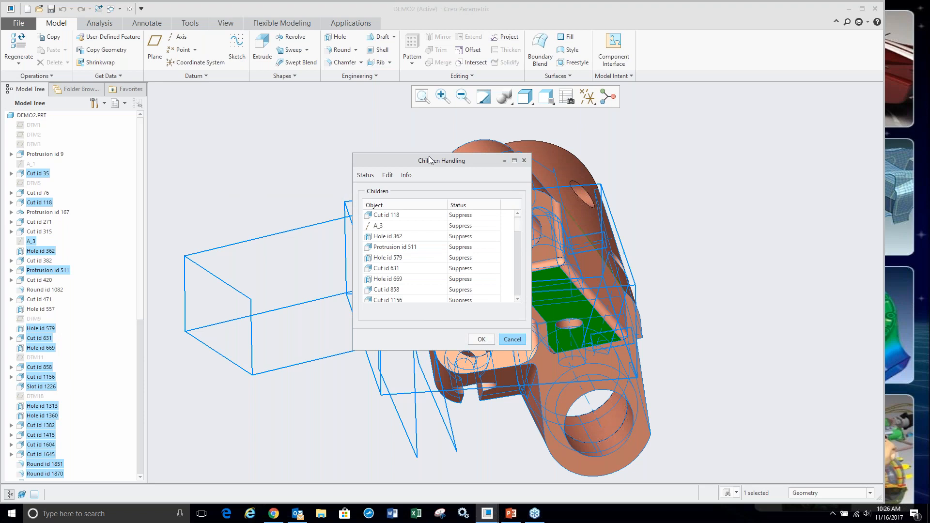
{"action": "left_click_drag", "start_coordinate": [430, 151], "coordinate": [288, 136]}
{"action": "mouse_move", "coordinate": [383, 222]}
{"action": "left_mouse_down"}
{"action": "mouse_move", "coordinate": [376, 341]}
{"action": "mouse_move", "coordinate": [382, 209]}
{"action": "left_mouse_up"}
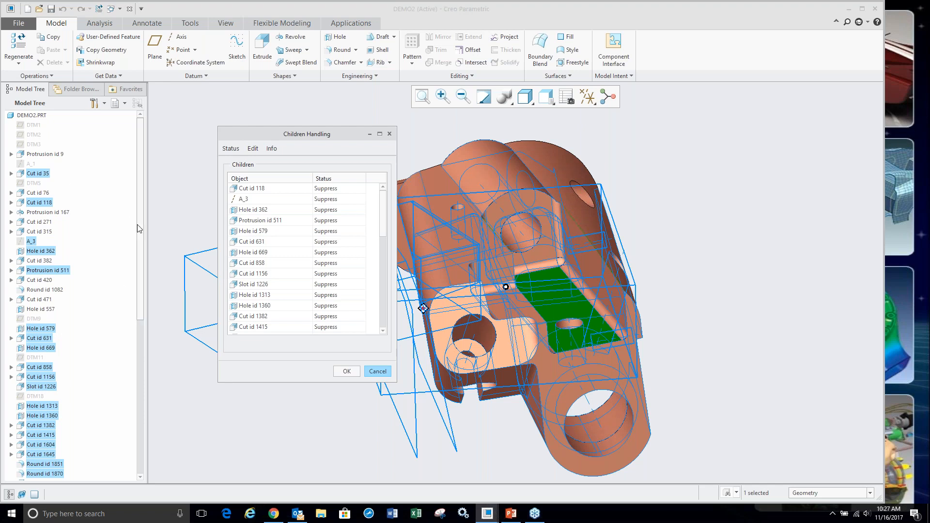
{"action": "left_click_drag", "start_coordinate": [139, 221], "coordinate": [128, 135]}
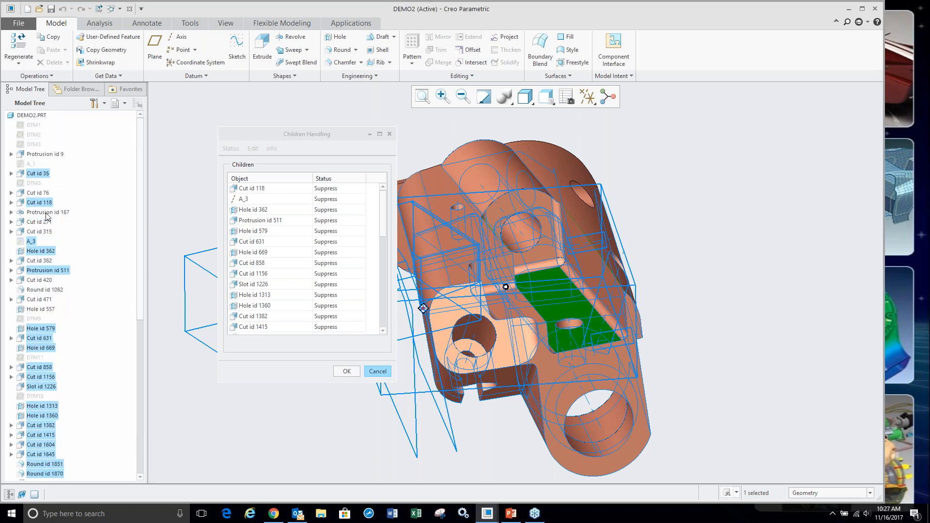
{"action": "left_click", "coordinate": [347, 371]}
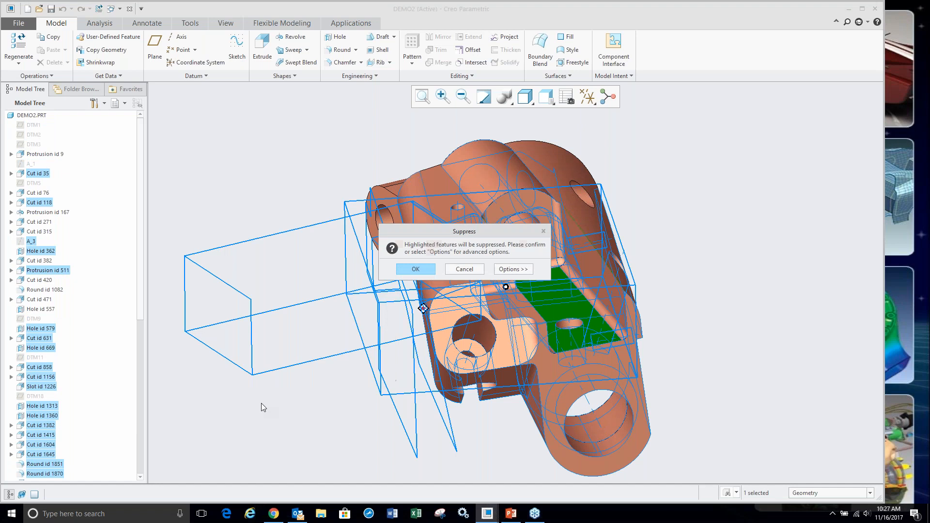
{"action": "left_click", "coordinate": [415, 268]}
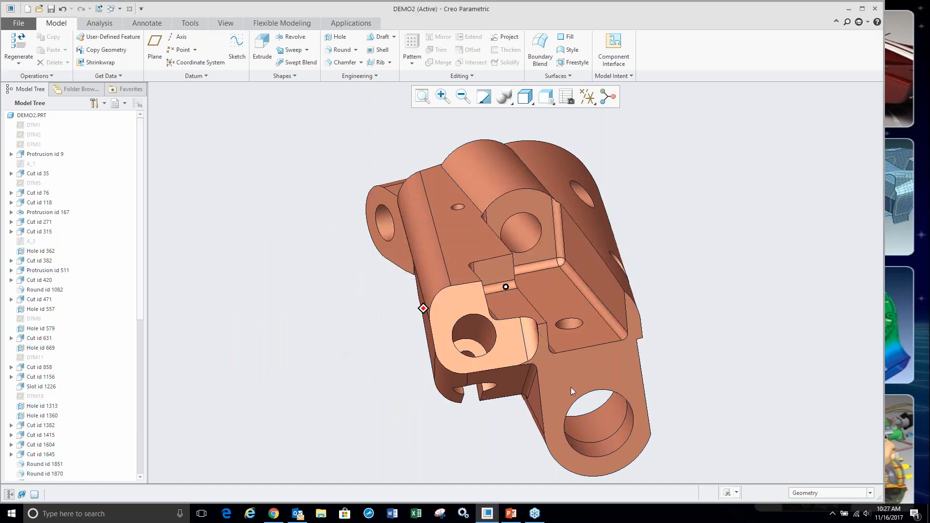
- Use Flexible Modeling to select the whole pocket, including its rounds, as a cut shape and remove its surfaces
{"action": "middle_click_drag", "start_coordinate": [314, 312], "coordinate": [300, 251]}
{"action": "left_click", "coordinate": [294, 23]}
{"action": "scroll", "coordinate": [267, 252], "scroll_direction": "up", "scroll_amount": 1}
{"action": "scroll", "coordinate": [489, 327], "scroll_direction": "down", "scroll_amount": 2}
{"action": "middle_click_drag", "start_coordinate": [489, 327], "coordinate": [463, 325]}
{"action": "left_click", "coordinate": [462, 325]}
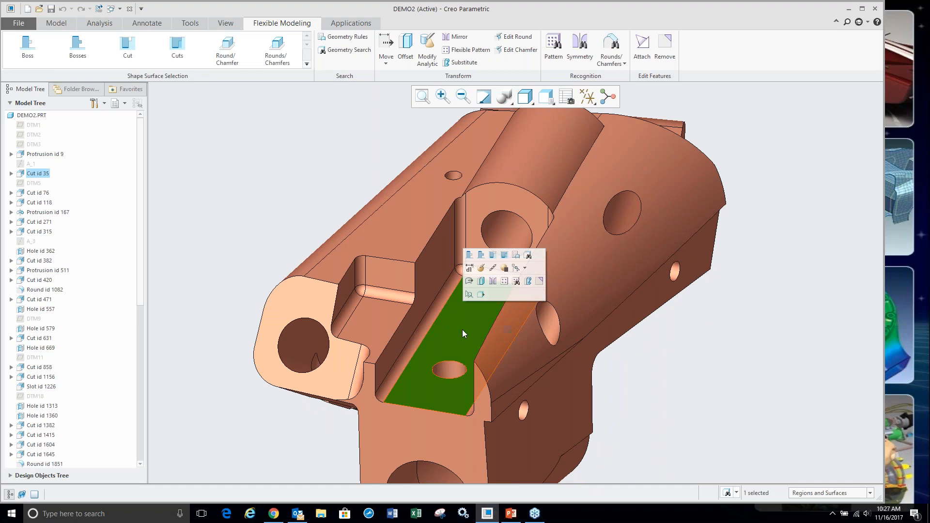
{"action": "left_click", "coordinate": [491, 257]}
{"action": "middle_click_drag", "start_coordinate": [269, 234], "coordinate": [305, 238]}
{"action": "middle_click_drag", "start_coordinate": [543, 308], "coordinate": [649, 237]}
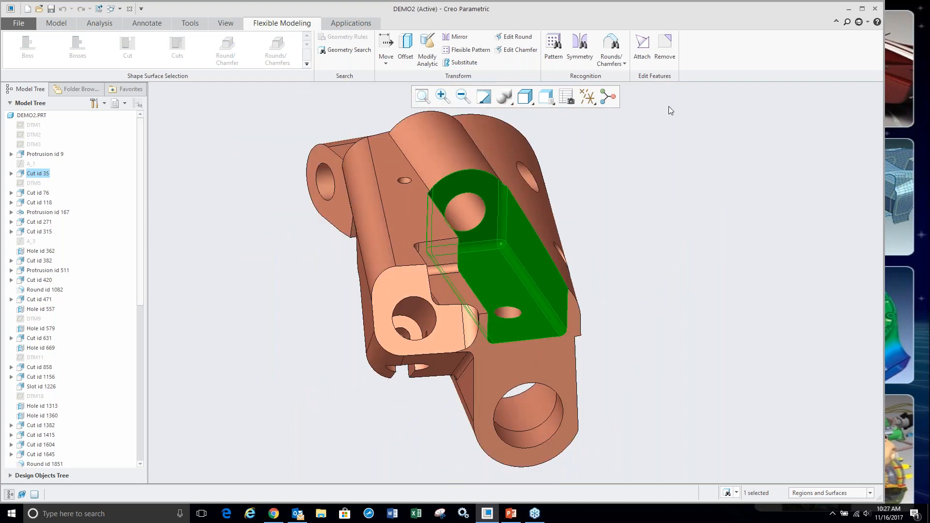
{"action": "left_click", "coordinate": [664, 46]}
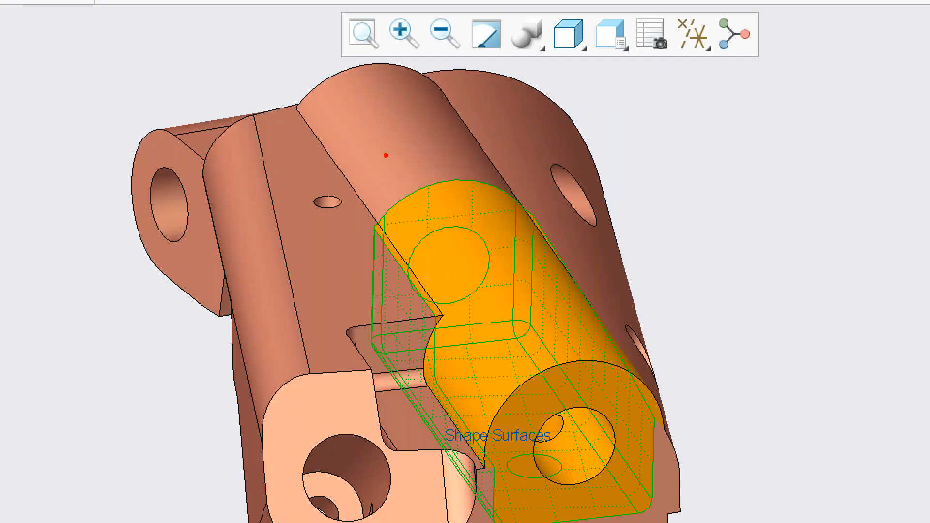
{"action": "left_click_drag", "start_coordinate": [353, 100], "coordinate": [524, 313]}
{"action": "left_click_drag", "start_coordinate": [631, 278], "coordinate": [694, 476]}
{"action": "key", "text": "Escape"}
{"action": "key", "text": "Return"}
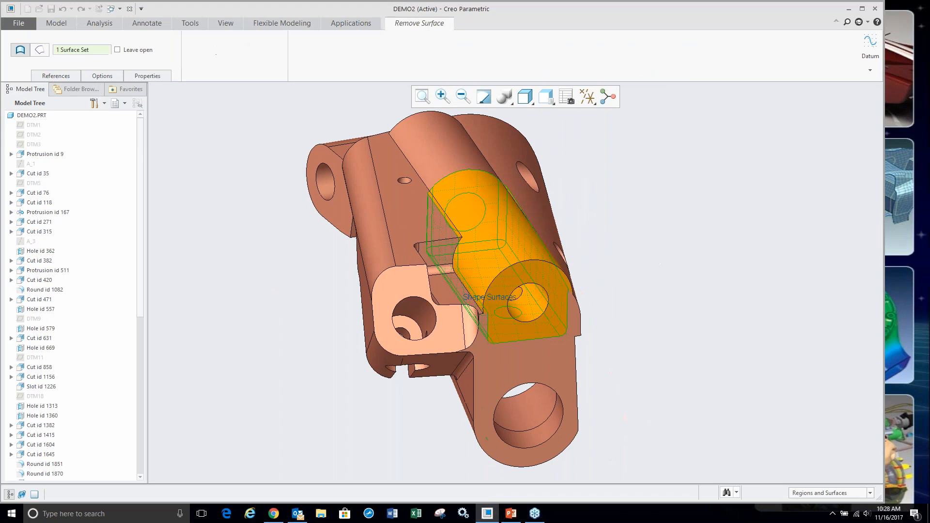
- Inspect the filled pocket area from several sides and undo the surface removal
{"action": "mouse_move", "coordinate": [661, 335]}
{"action": "middle_mouse_down"}
{"action": "mouse_move", "coordinate": [650, 308]}
{"action": "mouse_move", "coordinate": [664, 319]}
{"action": "mouse_move", "coordinate": [572, 339]}
{"action": "mouse_move", "coordinate": [484, 346]}
{"action": "mouse_move", "coordinate": [495, 332]}
{"action": "middle_mouse_up"}
{"action": "scroll", "coordinate": [578, 185], "scroll_direction": "up", "scroll_amount": 3}
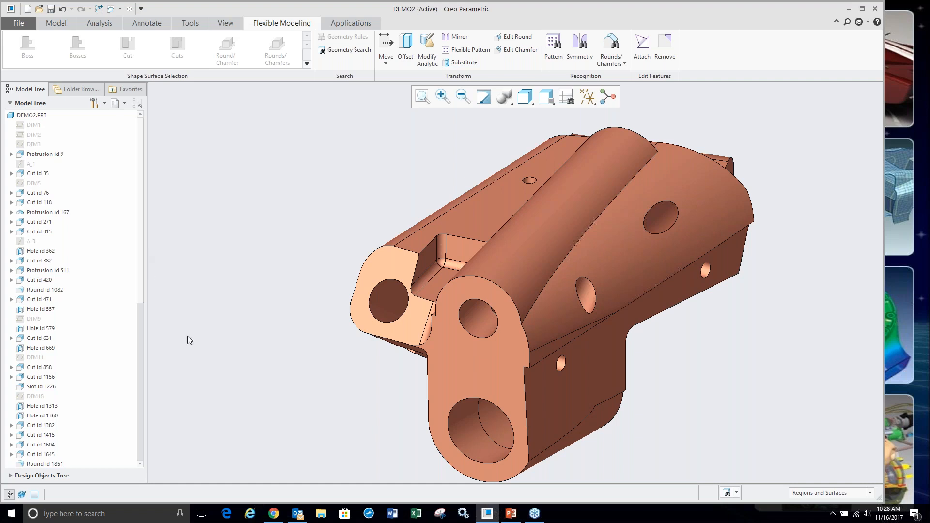
{"action": "mouse_move", "coordinate": [455, 321]}
{"action": "middle_mouse_down"}
{"action": "mouse_move", "coordinate": [510, 315]}
{"action": "mouse_move", "coordinate": [442, 315]}
{"action": "middle_mouse_up"}
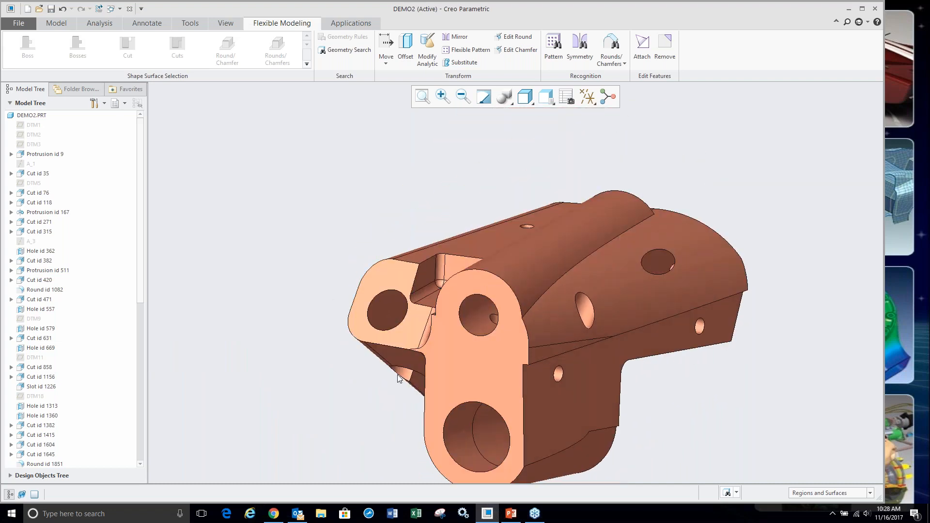
{"action": "mouse_move", "coordinate": [315, 423]}
{"action": "middle_mouse_down"}
{"action": "mouse_move", "coordinate": [310, 397]}
{"action": "mouse_move", "coordinate": [323, 401]}
{"action": "mouse_move", "coordinate": [300, 397]}
{"action": "middle_mouse_up"}
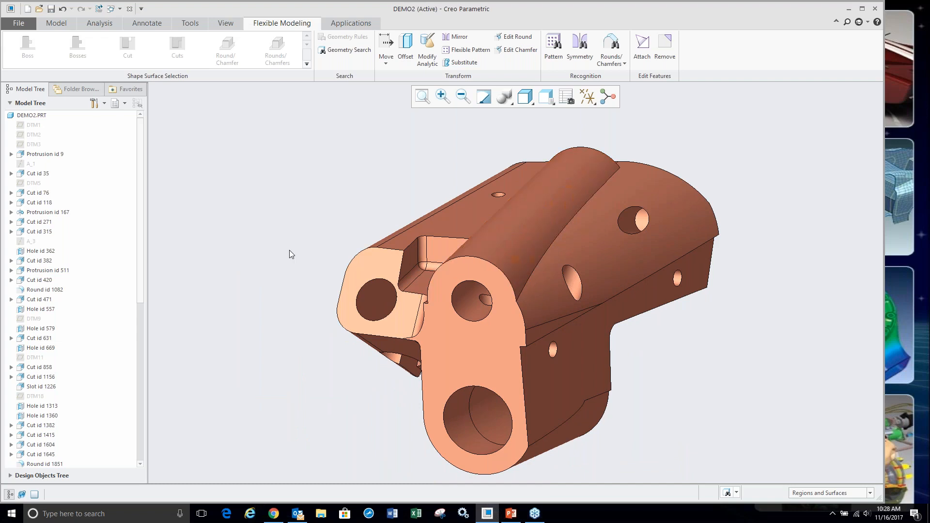
{"action": "key", "text": "ctrl+z"}
{"action": "middle_click_drag", "start_coordinate": [313, 291], "coordinate": [307, 311]}
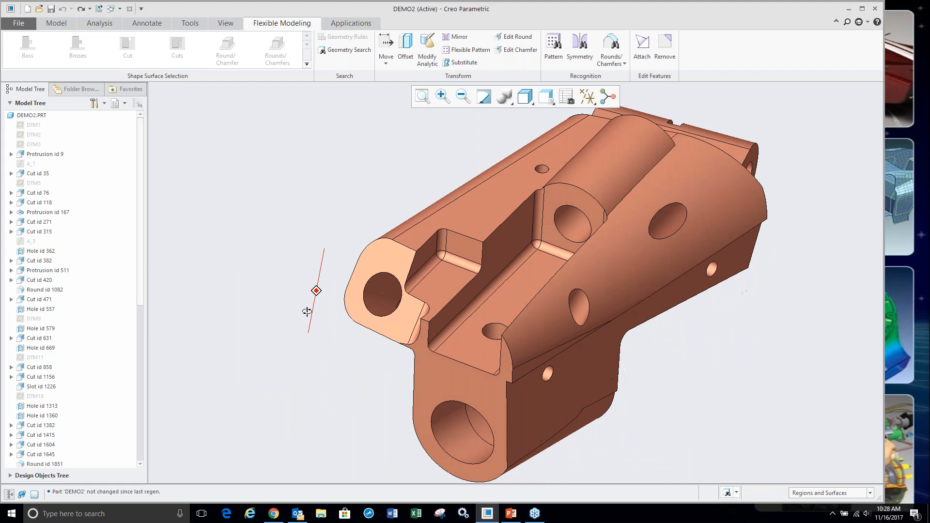
- Start moving the pocket's long side wall with its rounds, shift it slightly, and place the 3D handle on the wall's upper edge
{"action": "mouse_move", "coordinate": [512, 289]}
{"action": "middle_mouse_down"}
{"action": "mouse_move", "coordinate": [494, 283]}
{"action": "mouse_move", "coordinate": [502, 288]}
{"action": "mouse_move", "coordinate": [498, 272]}
{"action": "middle_mouse_up"}
{"action": "scroll", "coordinate": [503, 270], "scroll_direction": "down", "scroll_amount": 3}
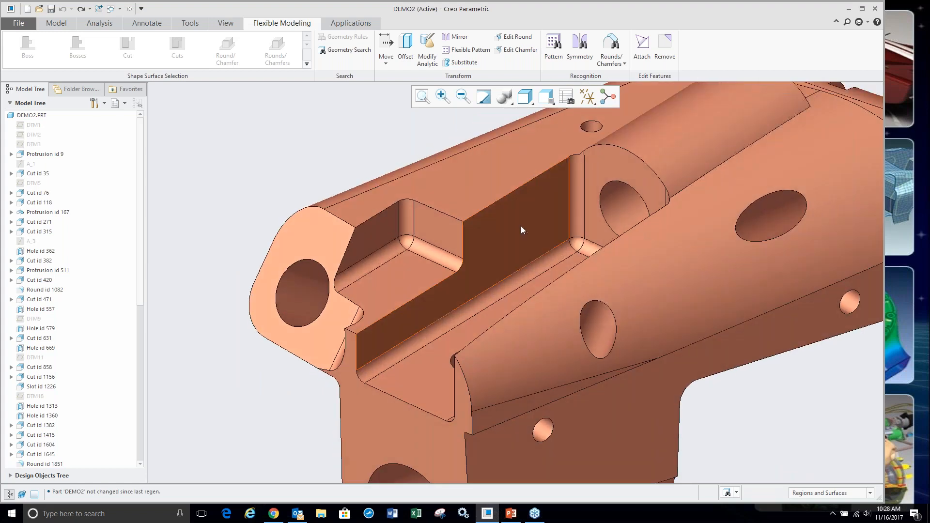
{"action": "left_click", "coordinate": [521, 225]}
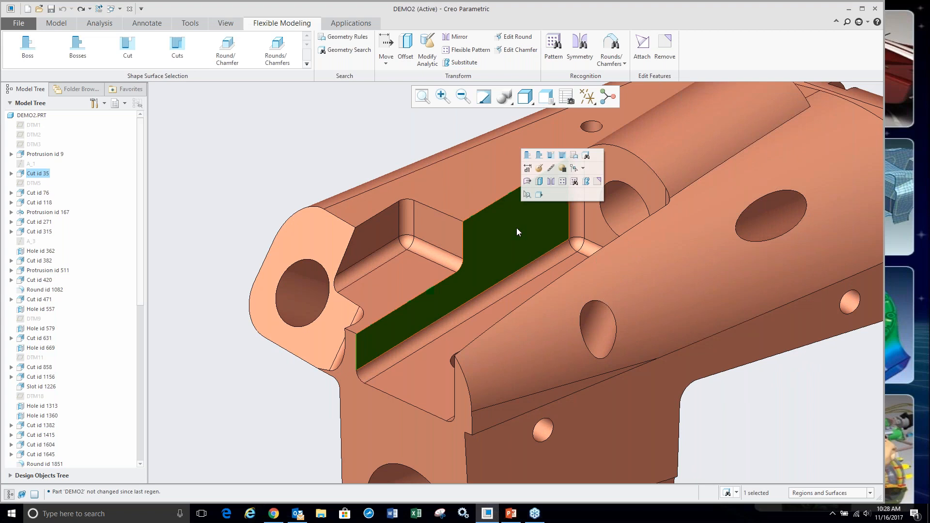
{"action": "left_click", "coordinate": [527, 182]}
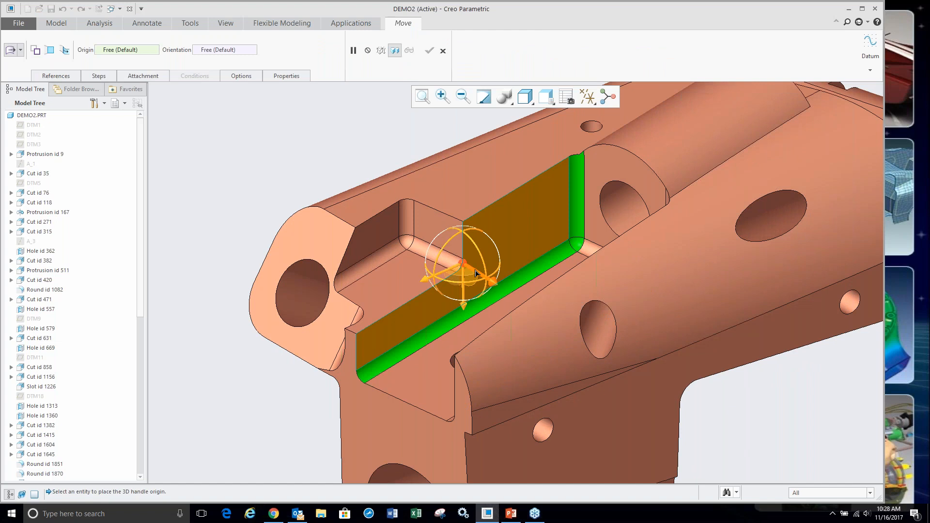
{"action": "mouse_move", "coordinate": [476, 274]}
{"action": "left_mouse_down"}
{"action": "mouse_move", "coordinate": [488, 285]}
{"action": "mouse_move", "coordinate": [470, 270]}
{"action": "left_mouse_up"}
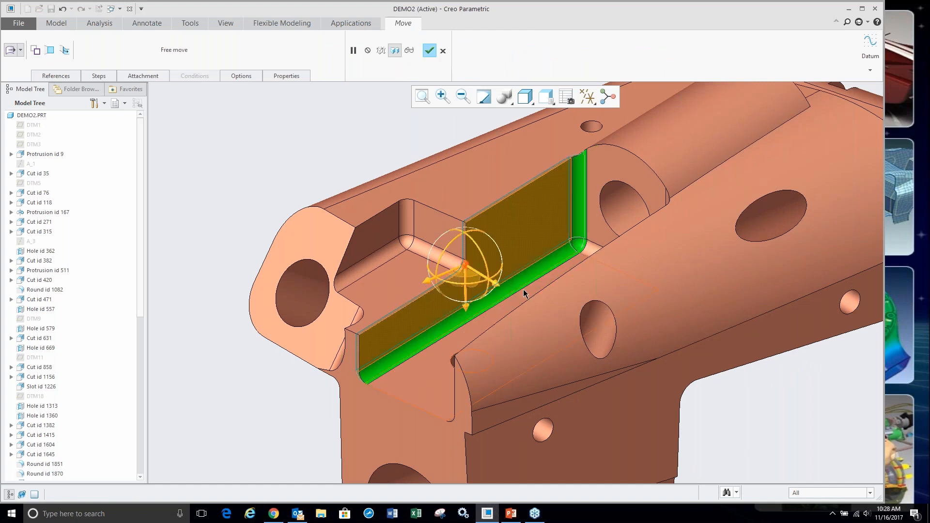
{"action": "left_click", "coordinate": [516, 192]}
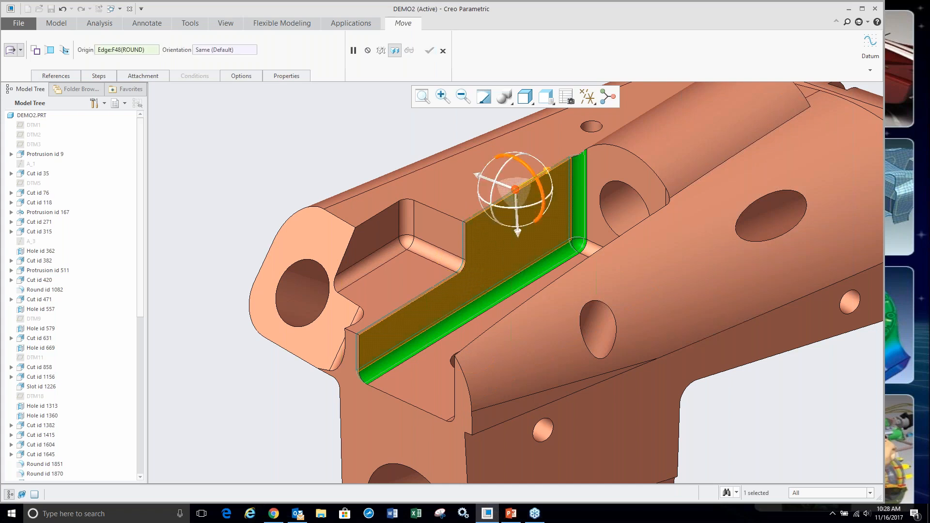
- Rotate the pocket's side wall 8 degrees about its upper edge and accept the move
{"action": "left_click_drag", "start_coordinate": [539, 185], "coordinate": [541, 189]}
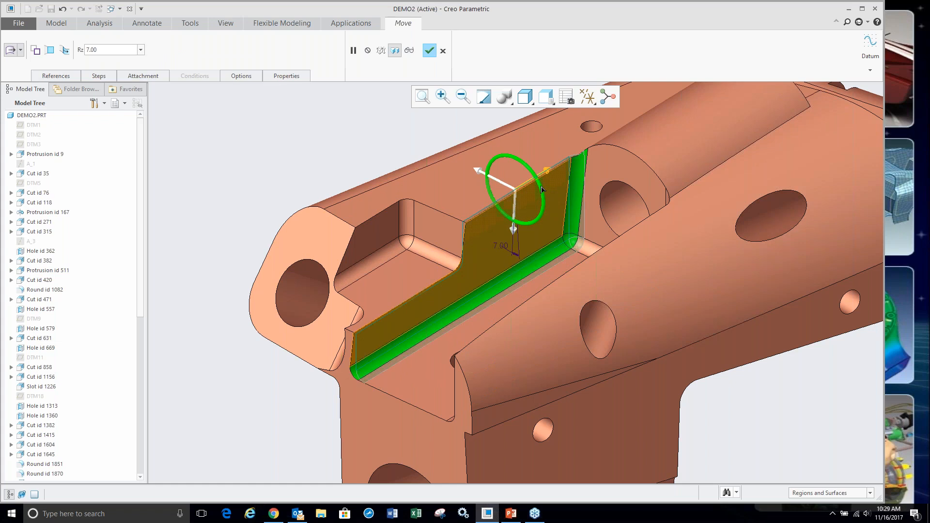
{"action": "left_click_drag", "start_coordinate": [541, 188], "coordinate": [530, 184]}
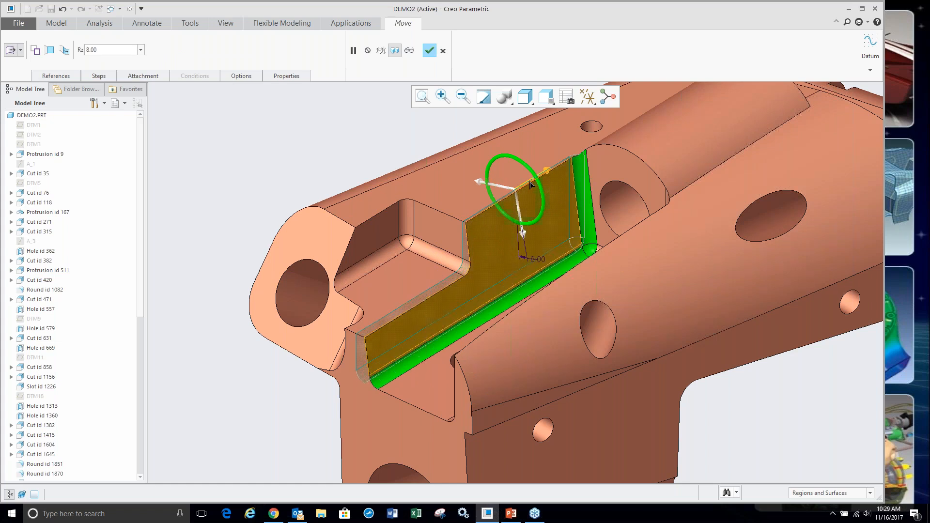
{"action": "left_click_drag", "start_coordinate": [530, 184], "coordinate": [530, 184]}
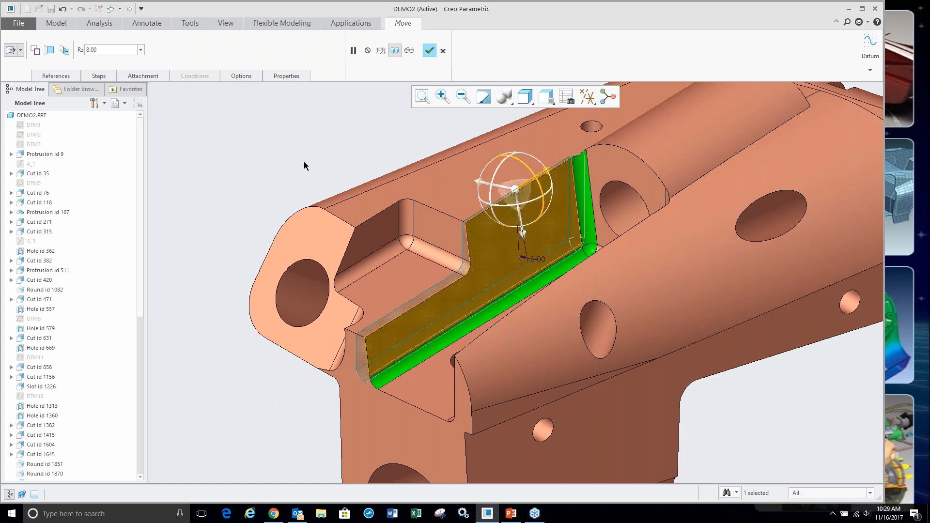
{"action": "middle_click", "coordinate": [289, 165]}
{"action": "scroll", "coordinate": [285, 189], "scroll_direction": "down", "scroll_amount": 3}
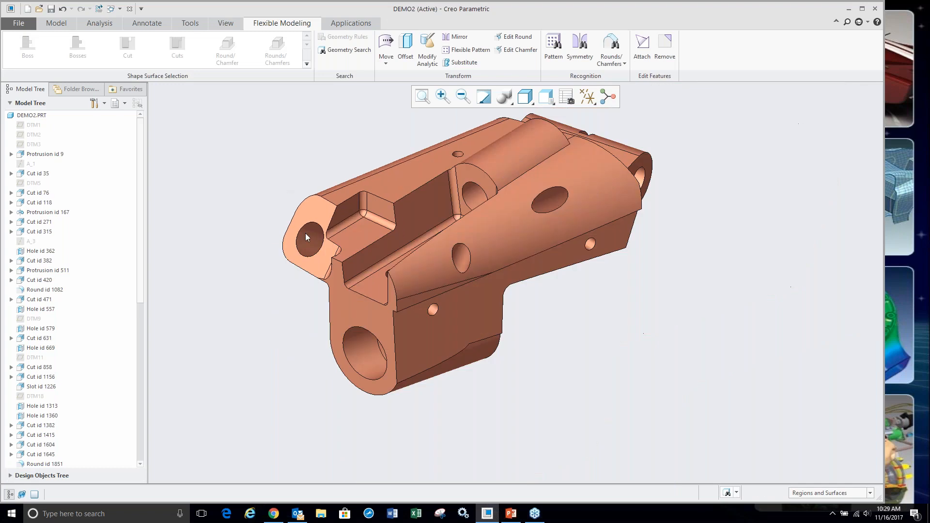
- Start a move on the pocket's end wall around the bore, examine its attached rounds, and leave the wall in place
{"action": "middle_click_drag", "start_coordinate": [359, 214], "coordinate": [428, 175]}
{"action": "scroll", "coordinate": [428, 170], "scroll_direction": "down", "scroll_amount": 3}
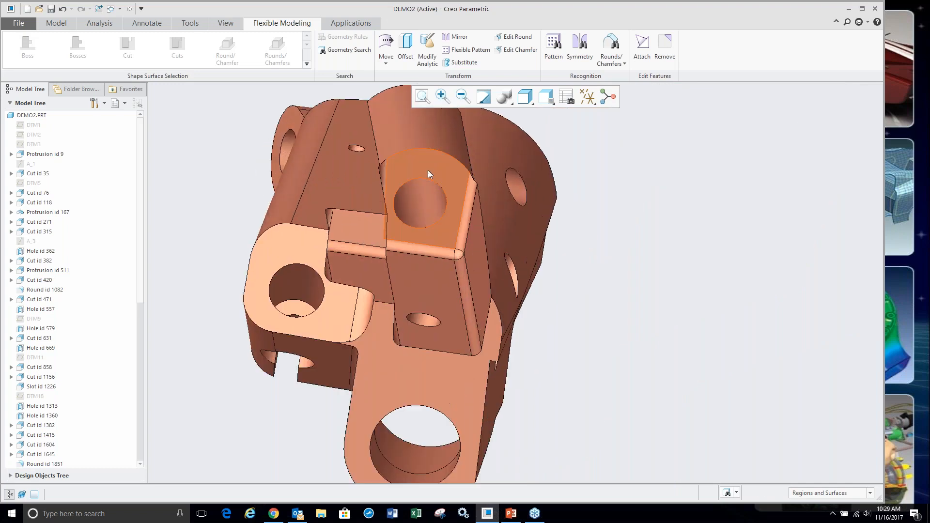
{"action": "left_click", "coordinate": [428, 171]}
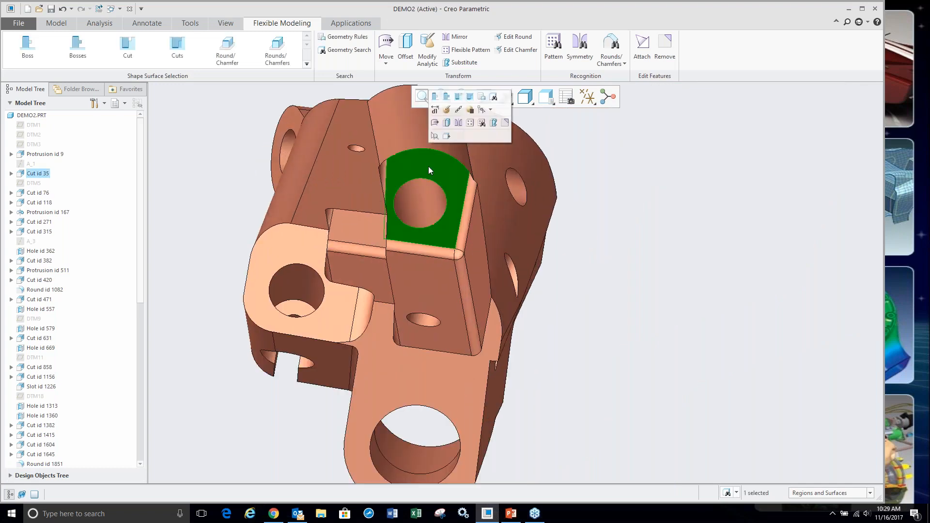
{"action": "left_click", "coordinate": [435, 123]}
{"action": "middle_click_drag", "start_coordinate": [442, 276], "coordinate": [408, 265]}
{"action": "scroll", "coordinate": [394, 256], "scroll_direction": "down", "scroll_amount": 4}
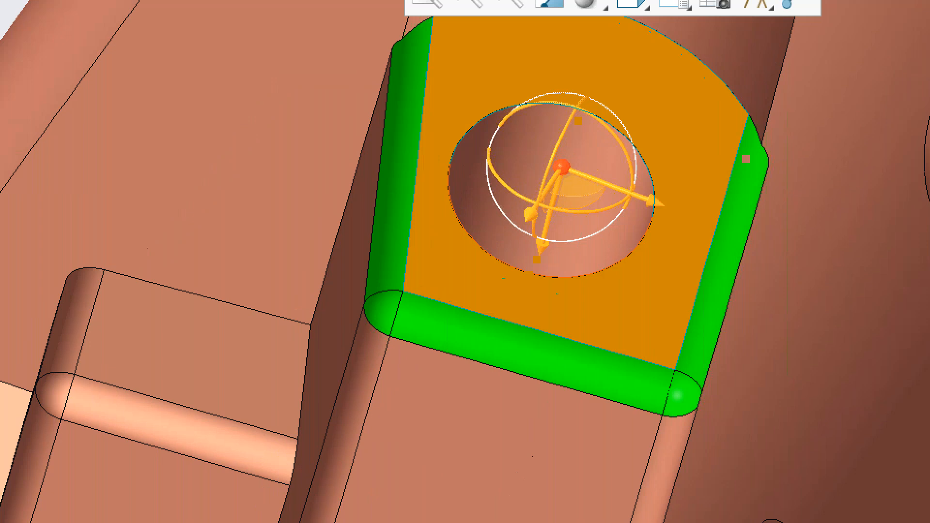
{"action": "left_click", "coordinate": [407, 144]}
{"action": "mouse_move", "coordinate": [409, 86]}
{"action": "left_mouse_down"}
{"action": "mouse_move", "coordinate": [407, 220]}
{"action": "mouse_move", "coordinate": [457, 335]}
{"action": "mouse_move", "coordinate": [648, 378]}
{"action": "mouse_move", "coordinate": [750, 180]}
{"action": "left_mouse_up"}
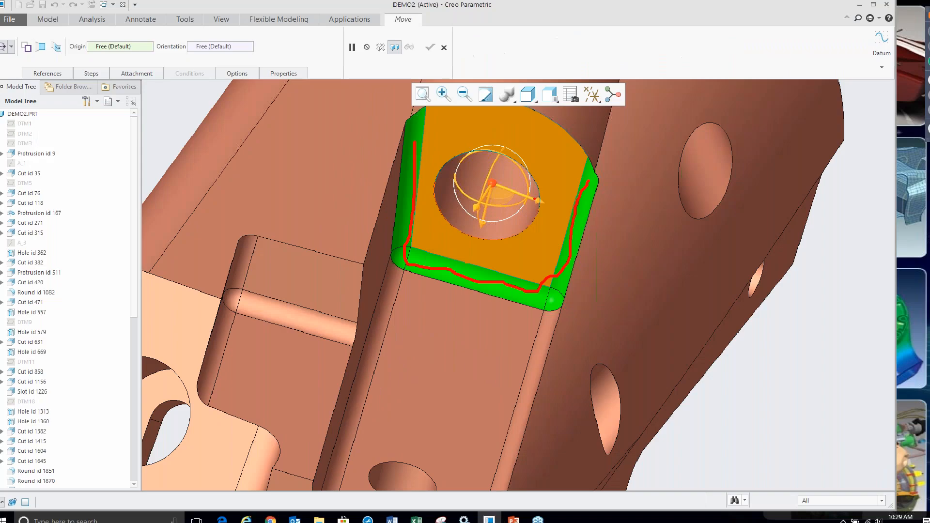
{"action": "scroll", "coordinate": [414, 277], "scroll_direction": "up", "scroll_amount": 4}
{"action": "middle_click_drag", "start_coordinate": [414, 277], "coordinate": [410, 281]}
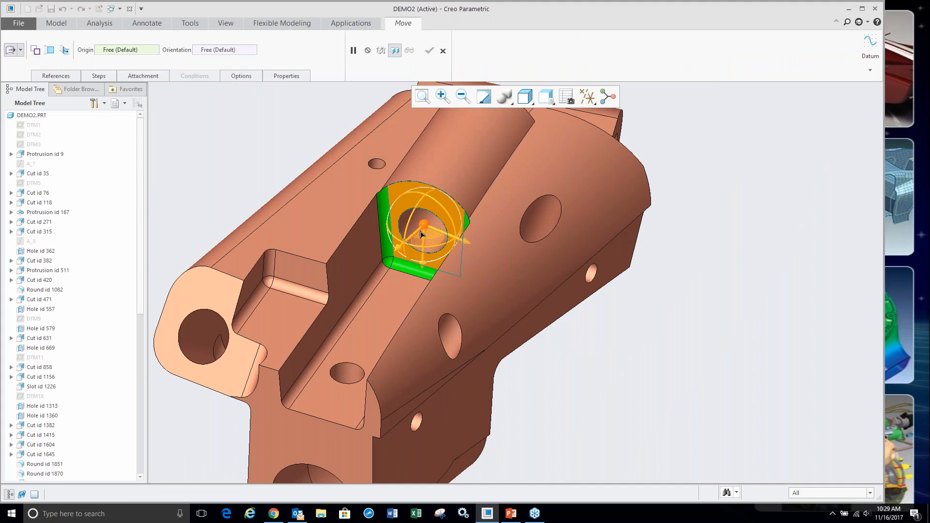
{"action": "mouse_move", "coordinate": [359, 303]}
{"action": "middle_mouse_down"}
{"action": "mouse_move", "coordinate": [606, 376]}
{"action": "mouse_move", "coordinate": [568, 344]}
{"action": "mouse_move", "coordinate": [585, 362]}
{"action": "middle_mouse_up"}
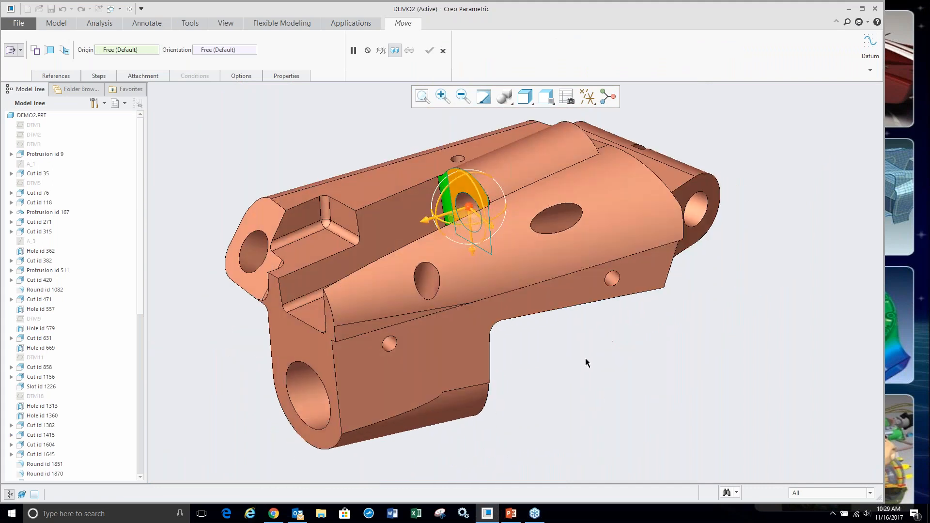
{"action": "left_click", "coordinate": [430, 50]}
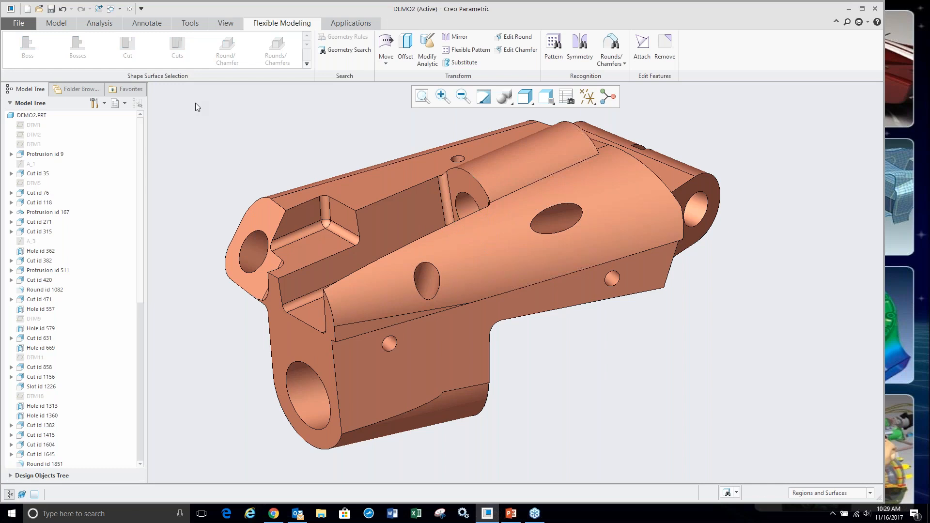
- Close the current part and open demo3.prt from the FMX folder
{"action": "key", "text": "ctrl+w"}
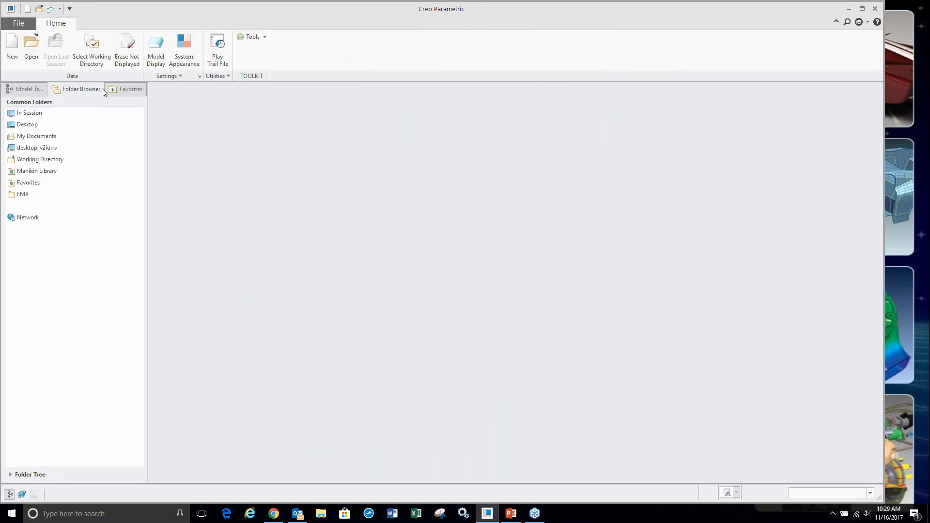
{"action": "left_click", "coordinate": [31, 49]}
{"action": "left_click", "coordinate": [296, 299]}
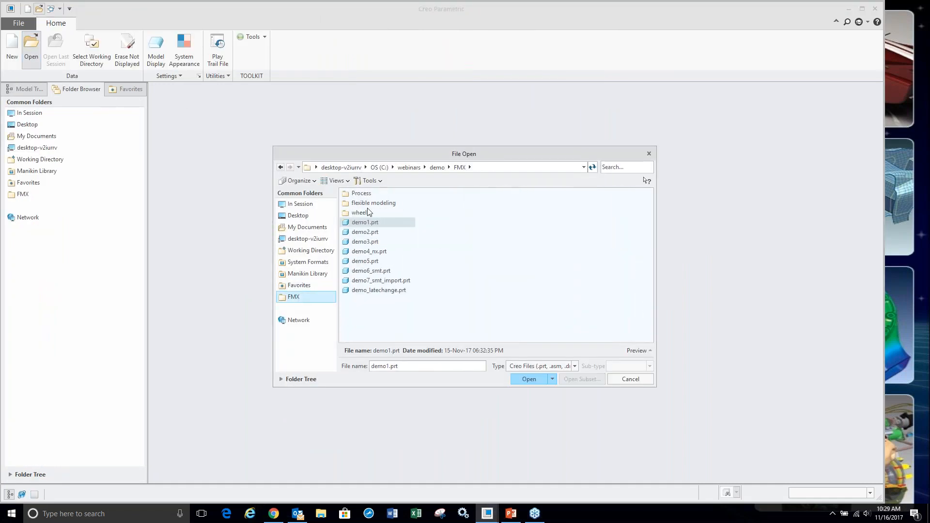
{"action": "double_click", "coordinate": [359, 242]}
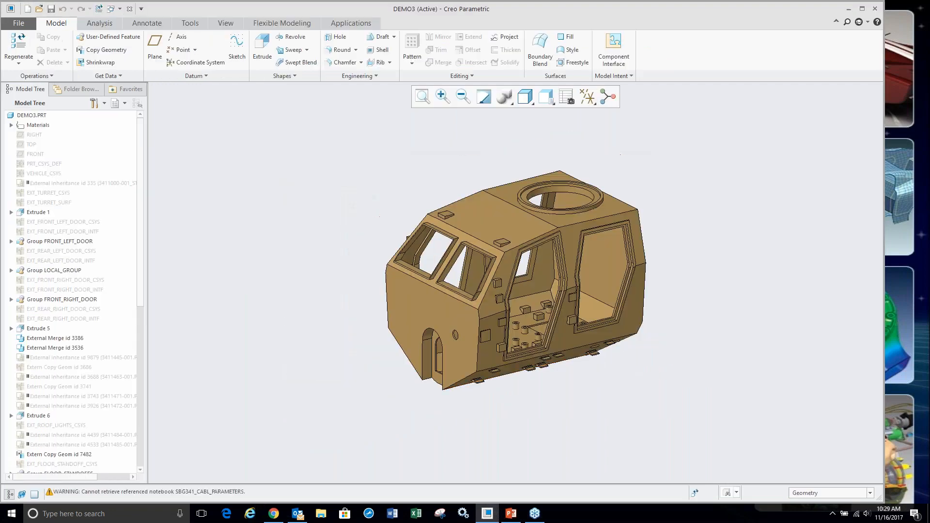
- Examine the vehicle body's feature history down to its last feature, highlighting External Inheritance id 335 on the model
{"action": "scroll", "coordinate": [639, 273], "scroll_direction": "down", "scroll_amount": 4}
{"action": "scroll", "coordinate": [598, 269], "scroll_direction": "up", "scroll_amount": 2}
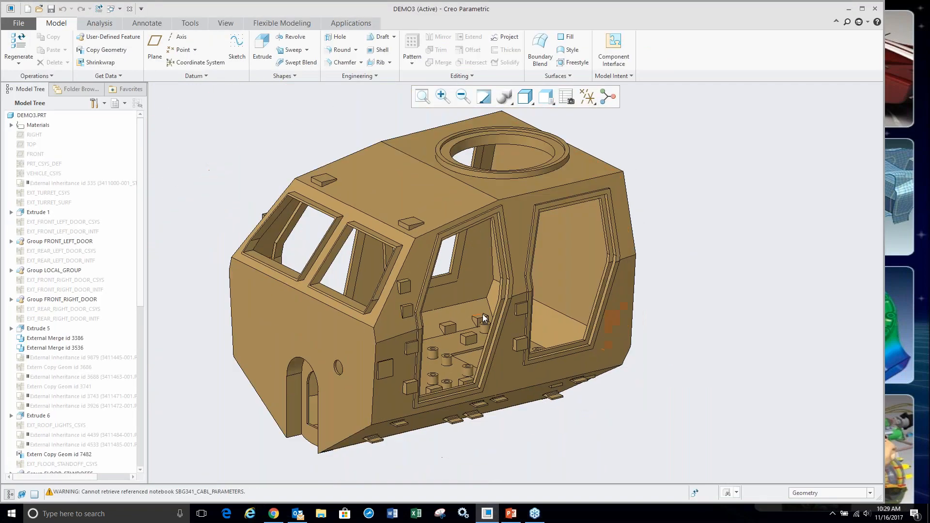
{"action": "left_click_drag", "start_coordinate": [141, 203], "coordinate": [156, 156]}
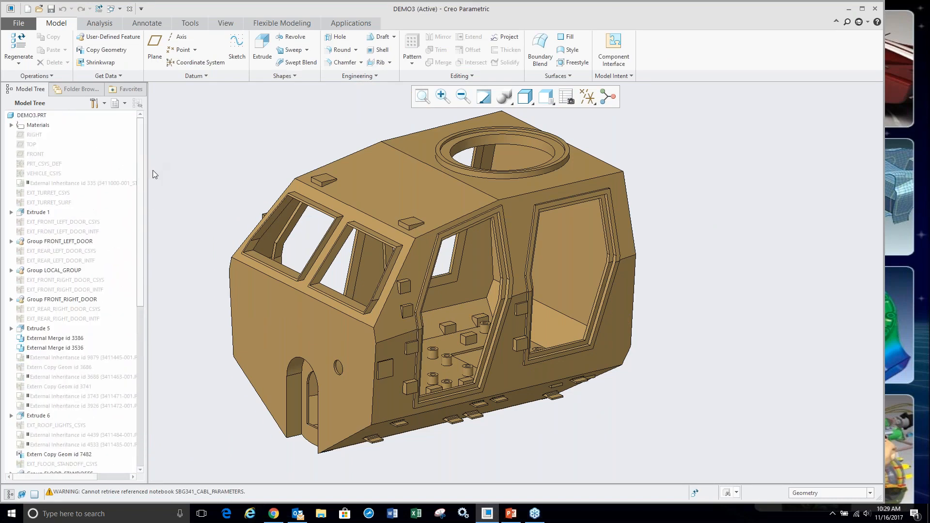
{"action": "left_click", "coordinate": [64, 184]}
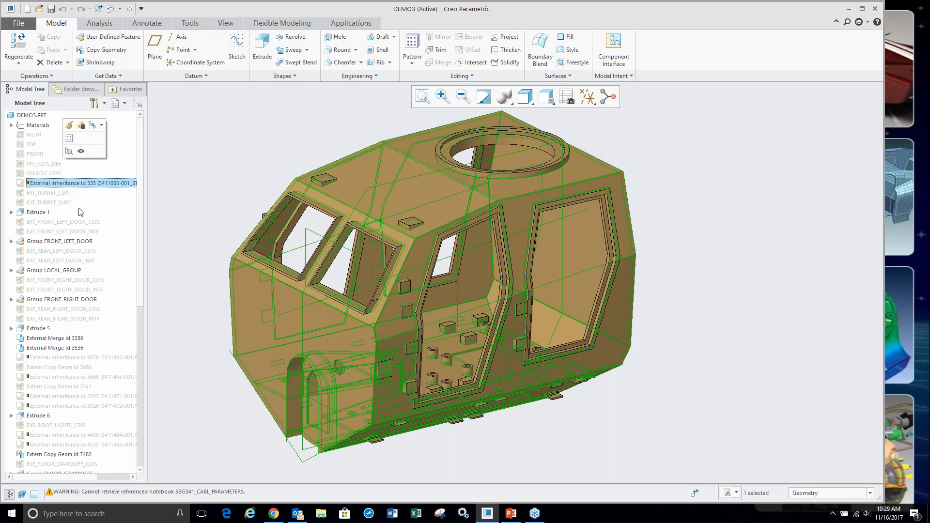
{"action": "left_click", "coordinate": [167, 187]}
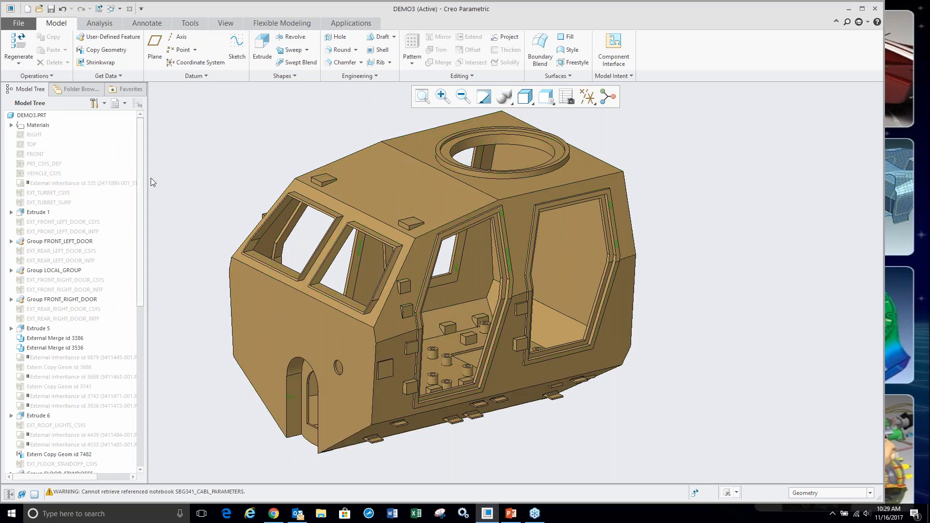
{"action": "scroll", "coordinate": [72, 271], "scroll_direction": "down", "scroll_amount": 10}
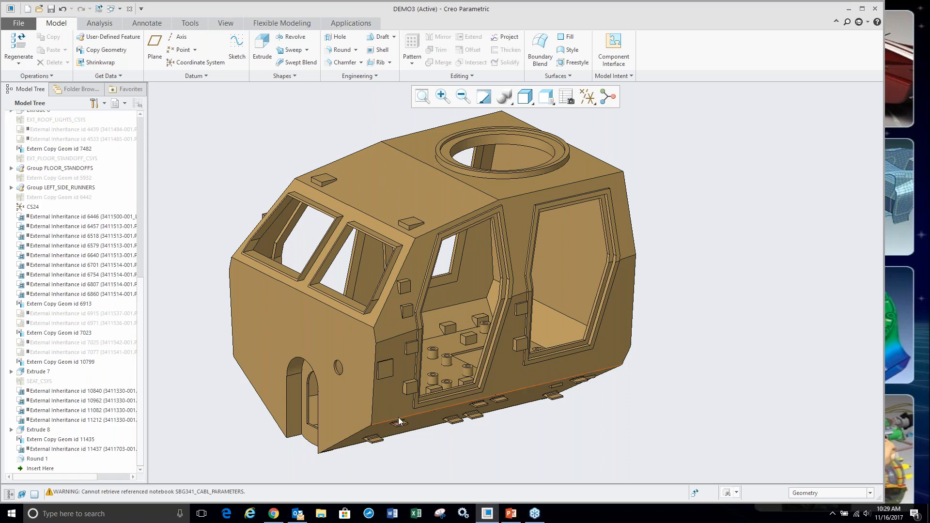
- Use Flexible Modeling to select the vehicle body's rear surfaces, including the lower slanted ones, and start moving them
{"action": "mouse_move", "coordinate": [463, 370]}
{"action": "middle_mouse_down"}
{"action": "mouse_move", "coordinate": [625, 322]}
{"action": "mouse_move", "coordinate": [753, 365]}
{"action": "mouse_move", "coordinate": [760, 349]}
{"action": "mouse_move", "coordinate": [644, 376]}
{"action": "middle_mouse_up"}
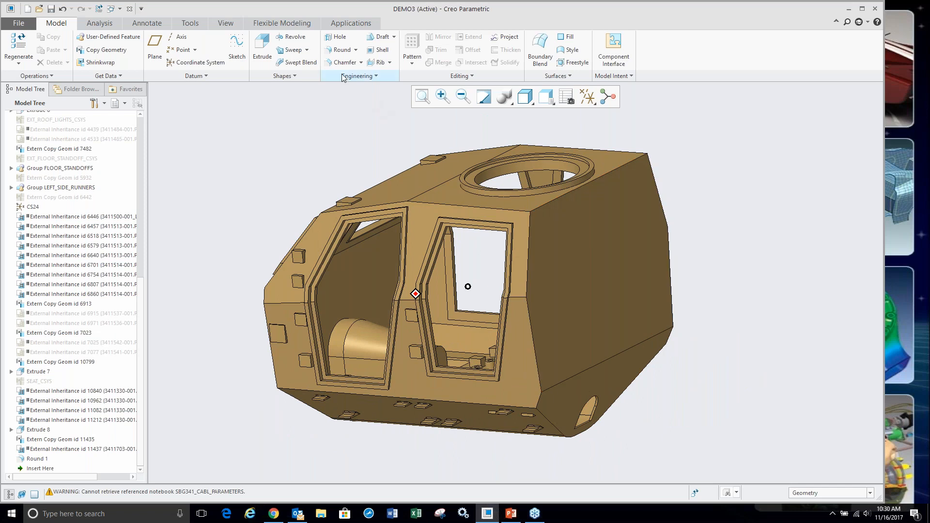
{"action": "left_click", "coordinate": [302, 23]}
{"action": "left_click", "coordinate": [610, 294]}
{"action": "left_click", "coordinate": [661, 379], "text": "ctrl"}
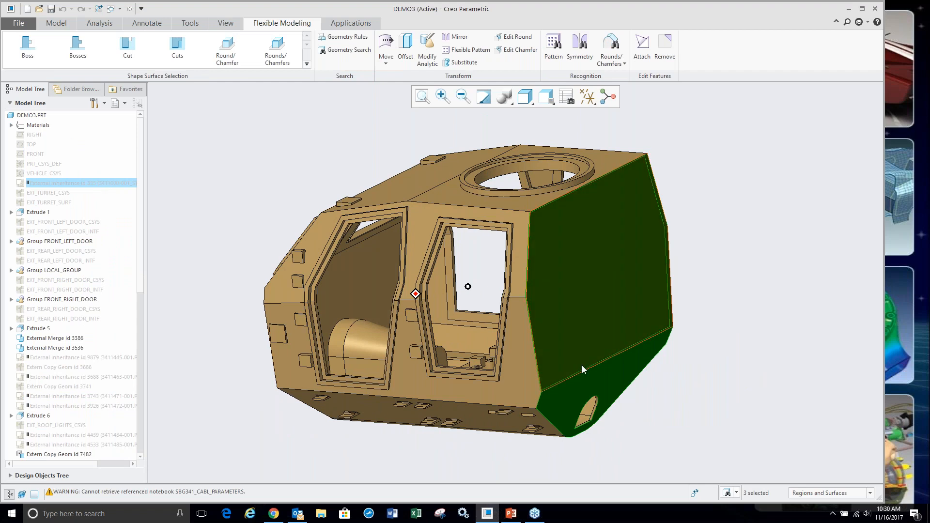
{"action": "left_click", "coordinate": [568, 398], "text": "ctrl"}
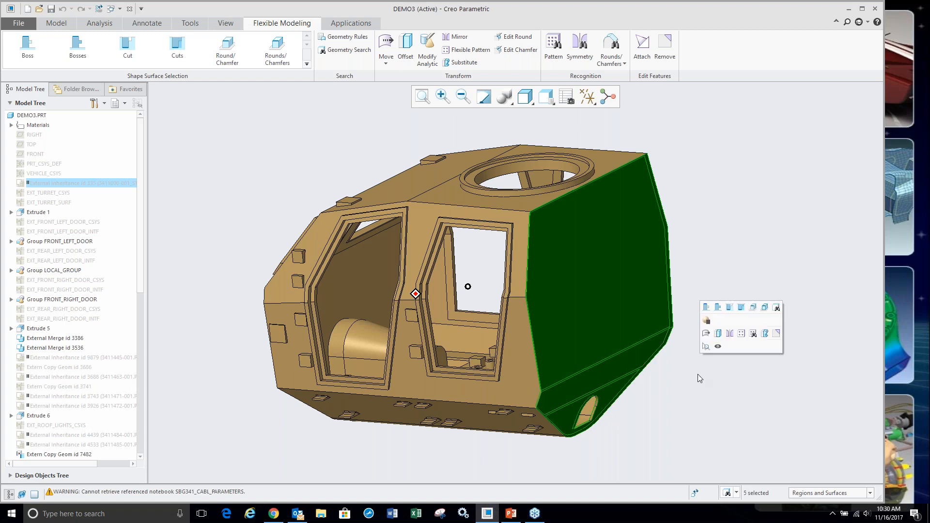
{"action": "left_click", "coordinate": [706, 334]}
{"action": "scroll", "coordinate": [434, 238], "scroll_direction": "down", "scroll_amount": 1}
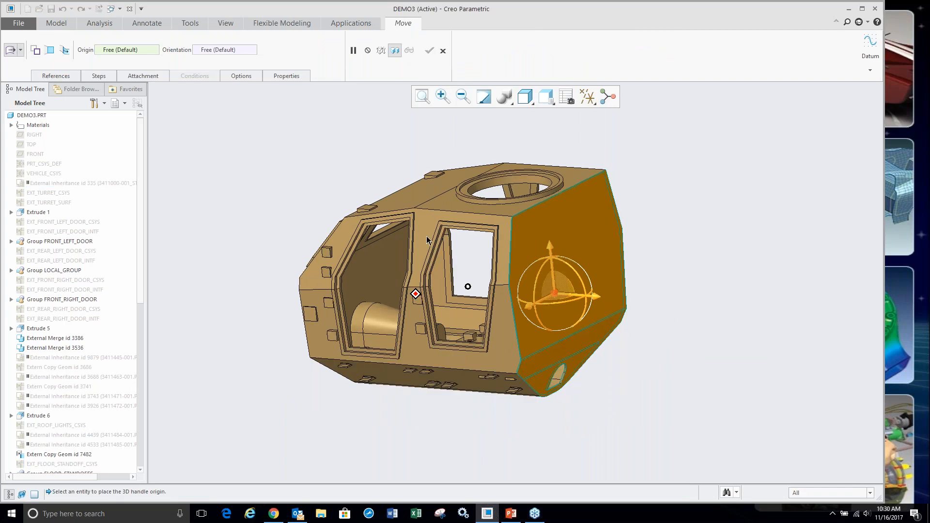
- Switch to moving by dimension, dimension the rear surfaces from the front face, and stretch that distance to about 130.16
{"action": "left_click", "coordinate": [21, 51]}
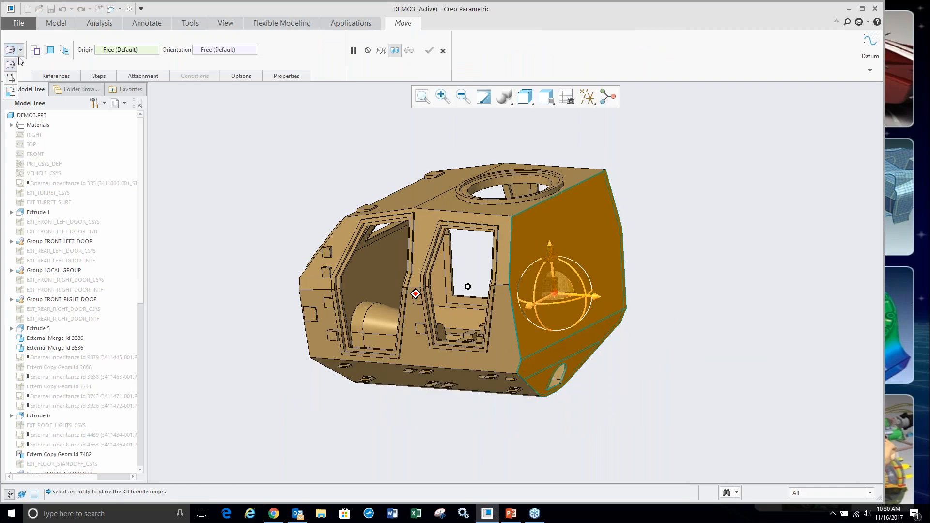
{"action": "left_click", "coordinate": [11, 78]}
{"action": "middle_click_drag", "start_coordinate": [545, 251], "coordinate": [341, 268]}
{"action": "left_click", "coordinate": [340, 268], "text": "ctrl"}
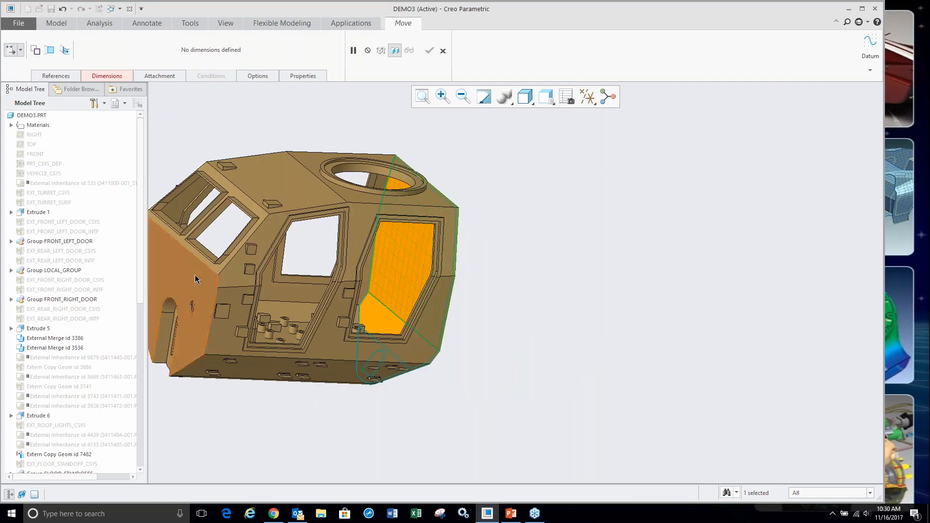
{"action": "scroll", "coordinate": [519, 303], "scroll_direction": "down", "scroll_amount": 1}
{"action": "middle_click_drag", "start_coordinate": [486, 309], "coordinate": [552, 313]}
{"action": "left_click_drag", "start_coordinate": [492, 289], "coordinate": [532, 288]}
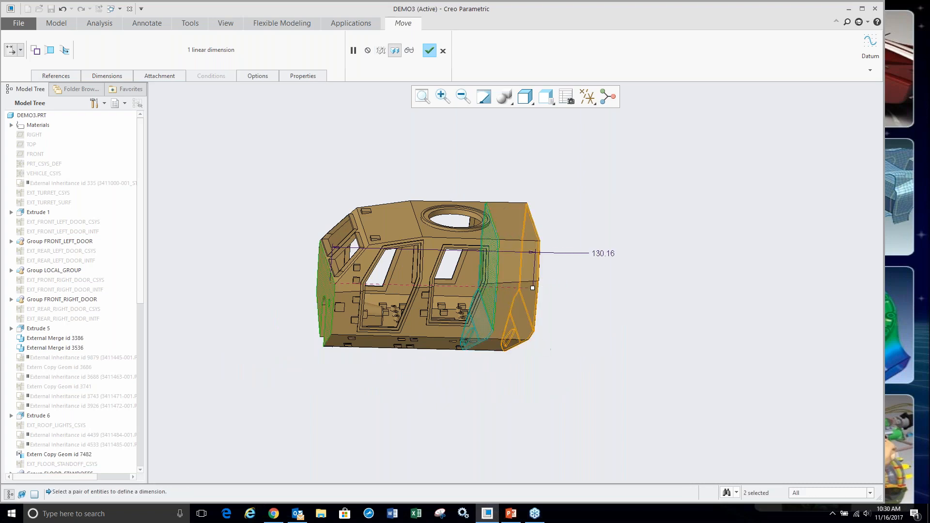
{"action": "middle_click", "coordinate": [498, 368]}
{"action": "left_click", "coordinate": [498, 368]}
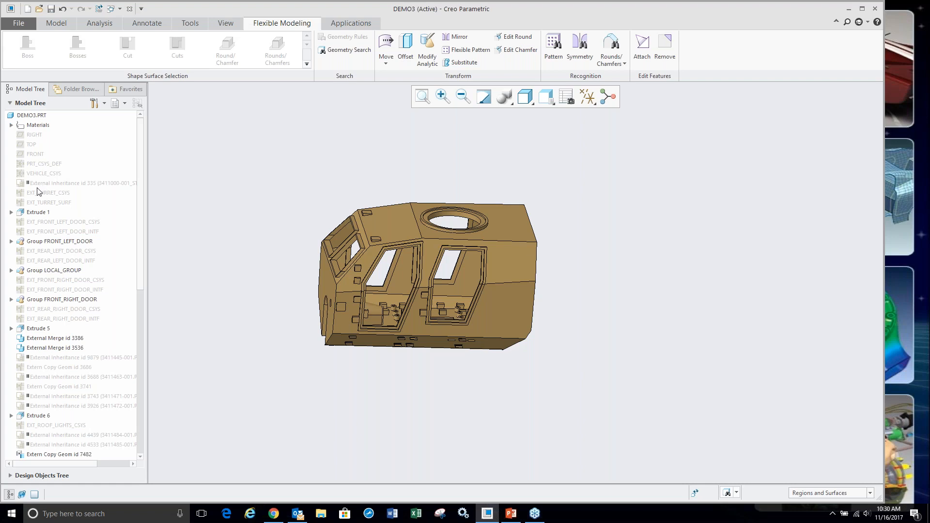
{"action": "key", "text": "ctrl+1"}
{"action": "left_click", "coordinate": [64, 180]}
{"action": "left_click_drag", "start_coordinate": [66, 80], "coordinate": [289, 494]}
{"action": "left_click_drag", "start_coordinate": [206, 99], "coordinate": [64, 474]}
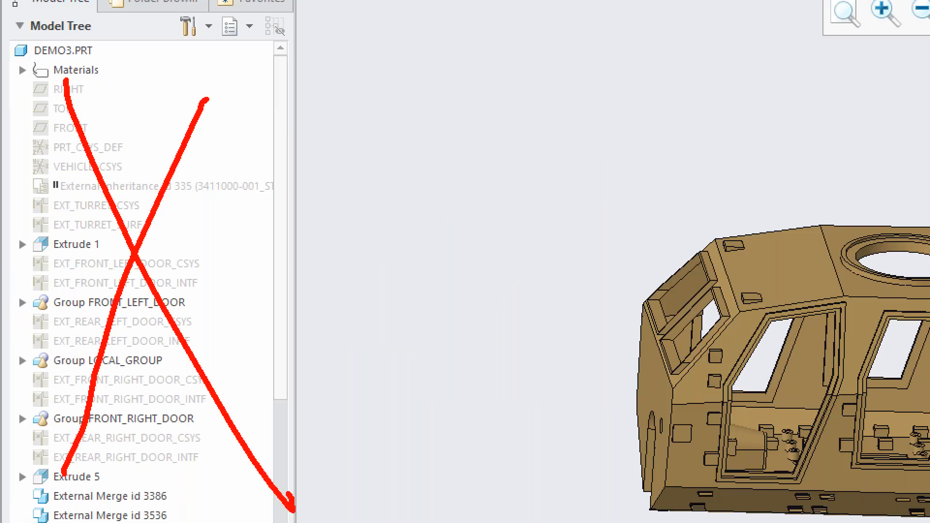
{"action": "key", "text": "Escape"}
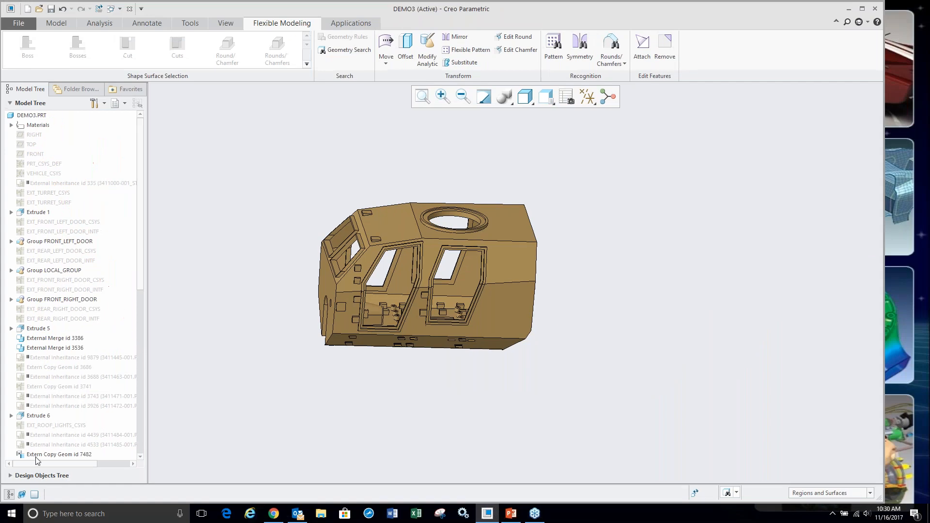
- Hide the model tree and inspect the lengthened vehicle body from the front and side
{"action": "left_click", "coordinate": [10, 495]}
{"action": "scroll", "coordinate": [357, 245], "scroll_direction": "up", "scroll_amount": 3}
{"action": "middle_click_drag", "start_coordinate": [451, 253], "coordinate": [566, 297]}
{"action": "scroll", "coordinate": [448, 232], "scroll_direction": "up", "scroll_amount": 2}
{"action": "scroll", "coordinate": [580, 204], "scroll_direction": "down", "scroll_amount": 3}
{"action": "scroll", "coordinate": [548, 207], "scroll_direction": "up", "scroll_amount": 3}
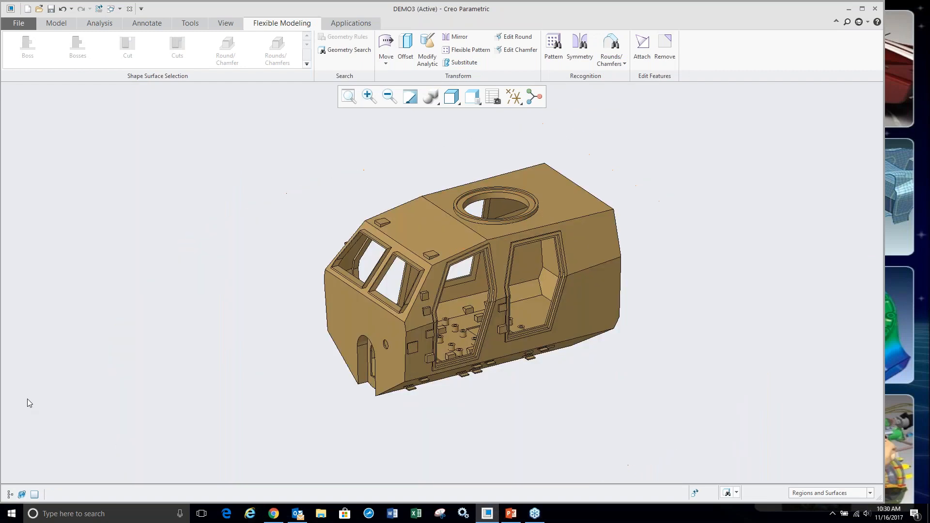
- Show the model tree again and reopen the Move 1 feature at the end of the history for editing
{"action": "left_click", "coordinate": [10, 494]}
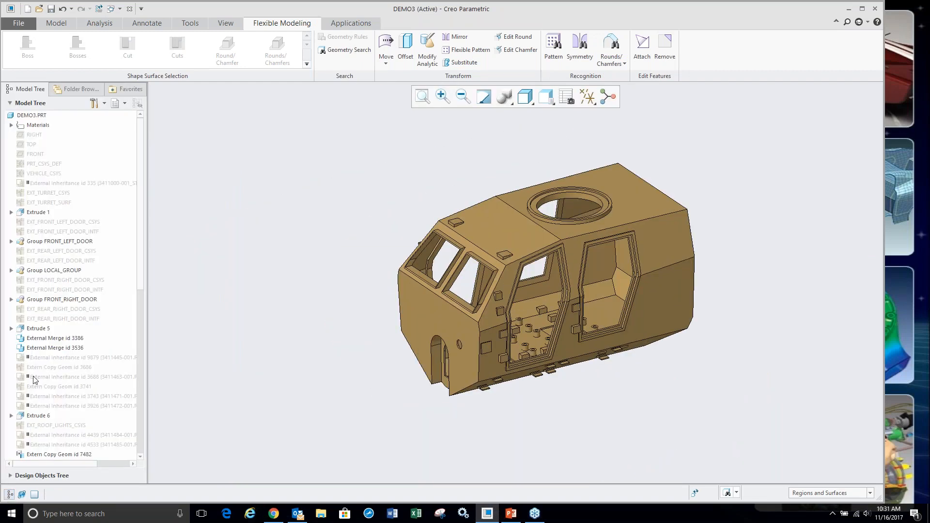
{"action": "left_click_drag", "start_coordinate": [141, 254], "coordinate": [140, 426]}
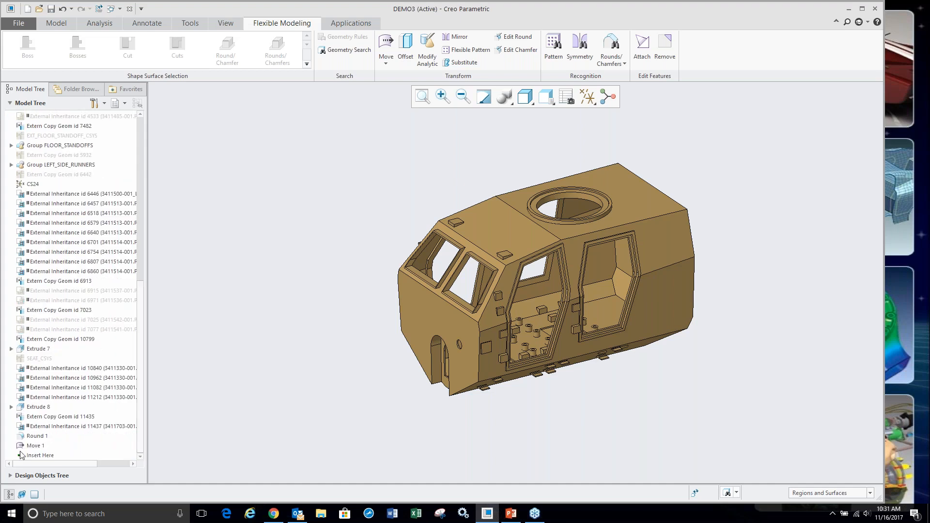
{"action": "left_click", "coordinate": [36, 445]}
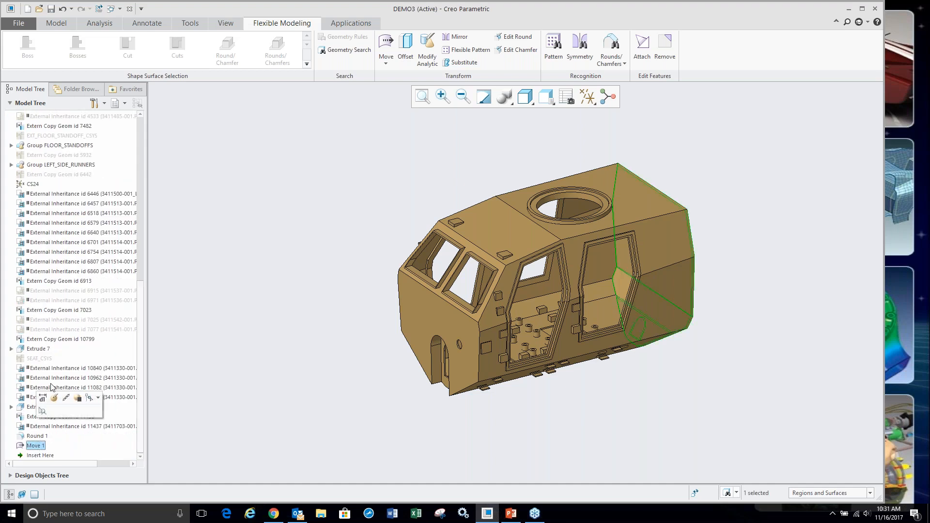
{"action": "left_click", "coordinate": [55, 398]}
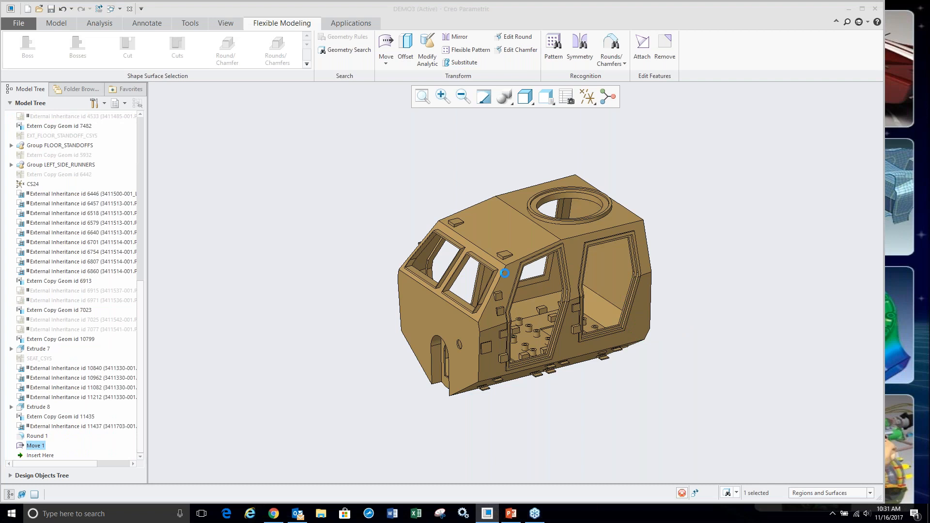
{"action": "scroll", "coordinate": [658, 211], "scroll_direction": "up", "scroll_amount": 3}
{"action": "scroll", "coordinate": [657, 207], "scroll_direction": "up", "scroll_amount": 1}
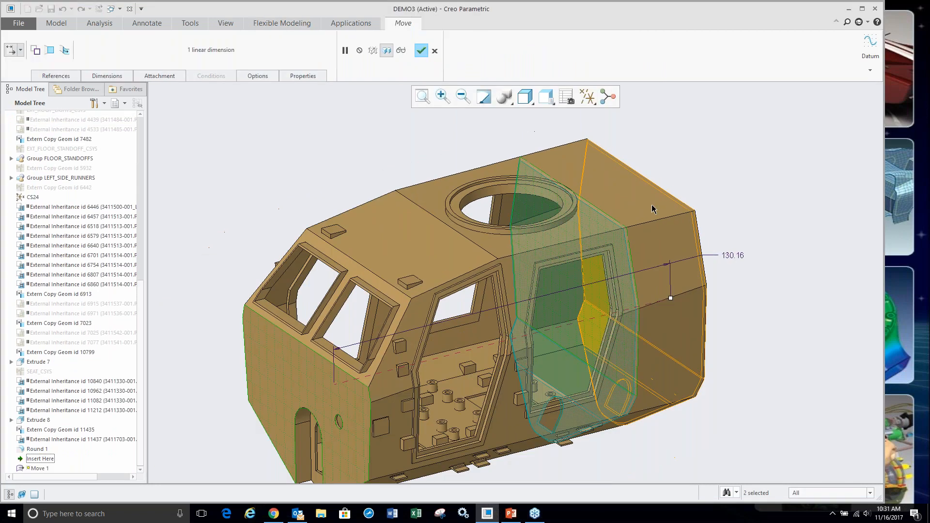
{"action": "scroll", "coordinate": [594, 174], "scroll_direction": "down", "scroll_amount": 2}
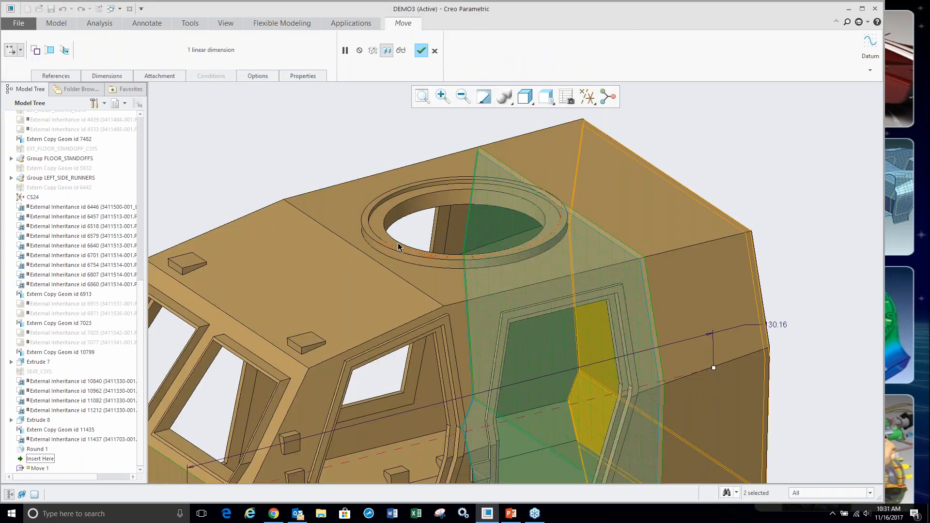
{"action": "scroll", "coordinate": [357, 204], "scroll_direction": "down", "scroll_amount": 2}
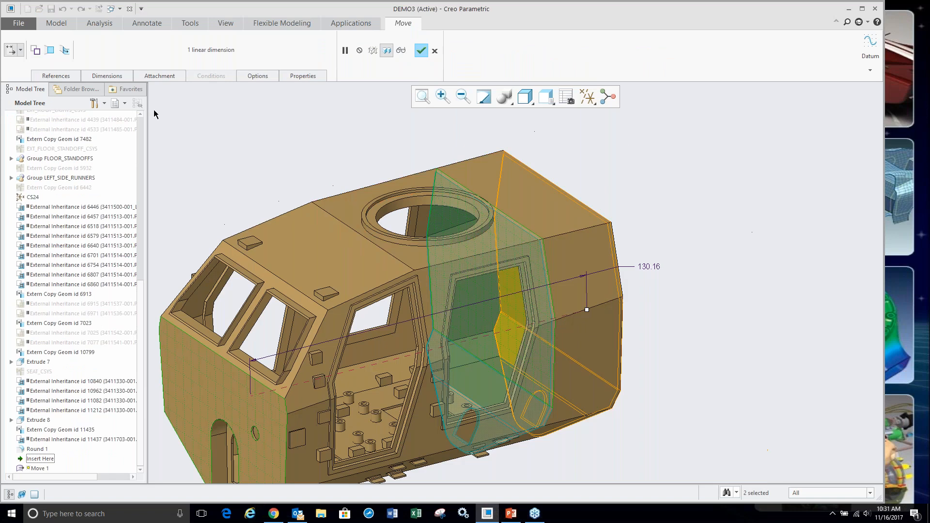
- Add a new surface set to the surfaces being moved, anchored on the inner cylindrical surface of the roof's turret ring
{"action": "left_click", "coordinate": [63, 79]}
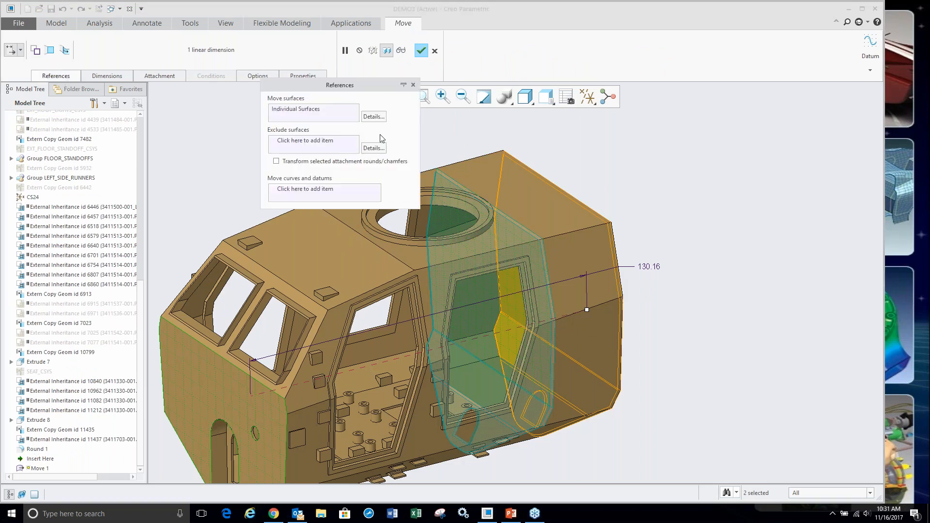
{"action": "left_click", "coordinate": [373, 117]}
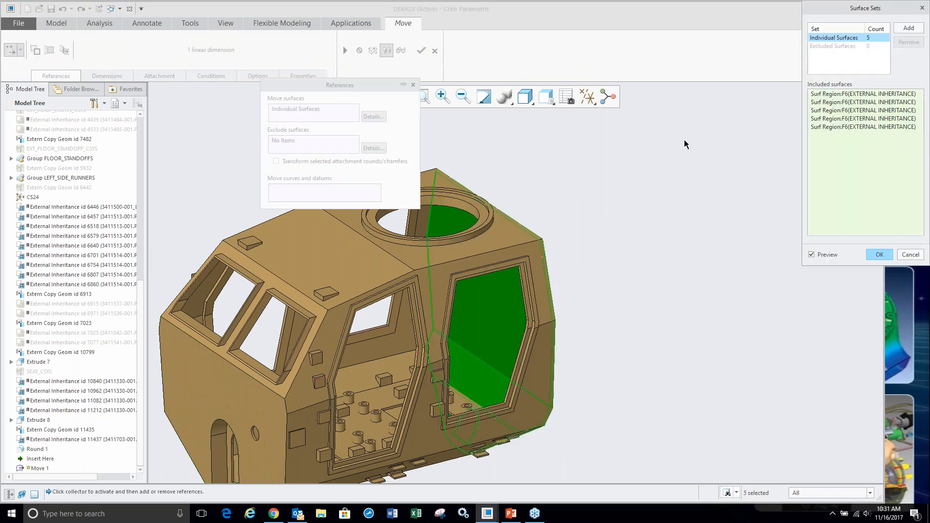
{"action": "left_click_drag", "start_coordinate": [858, 11], "coordinate": [839, 30]}
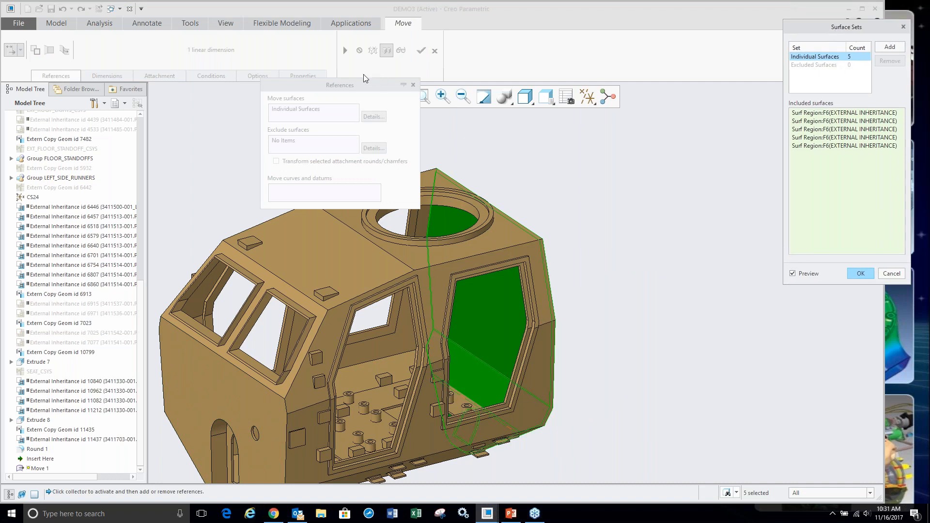
{"action": "left_click", "coordinate": [889, 47]}
{"action": "scroll", "coordinate": [678, 213], "scroll_direction": "up", "scroll_amount": 2}
{"action": "scroll", "coordinate": [539, 202], "scroll_direction": "down", "scroll_amount": 1}
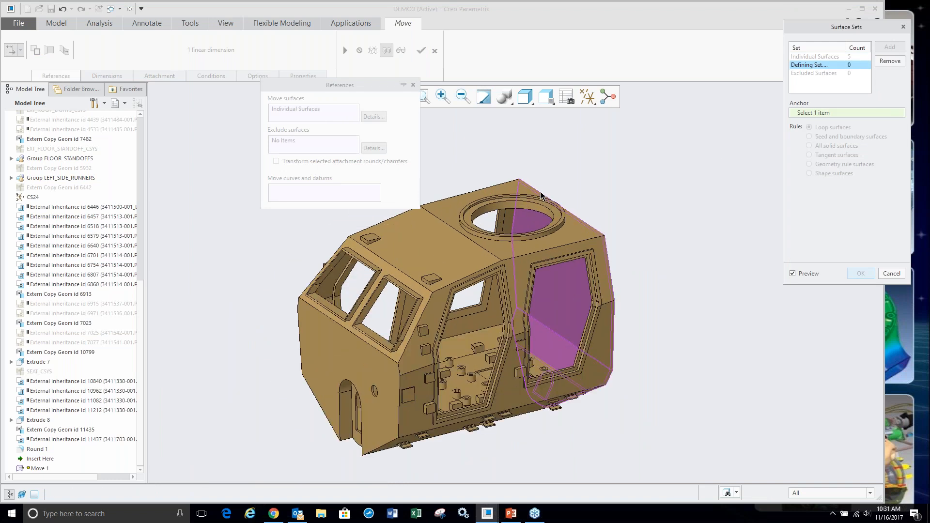
{"action": "scroll", "coordinate": [537, 200], "scroll_direction": "down", "scroll_amount": 3}
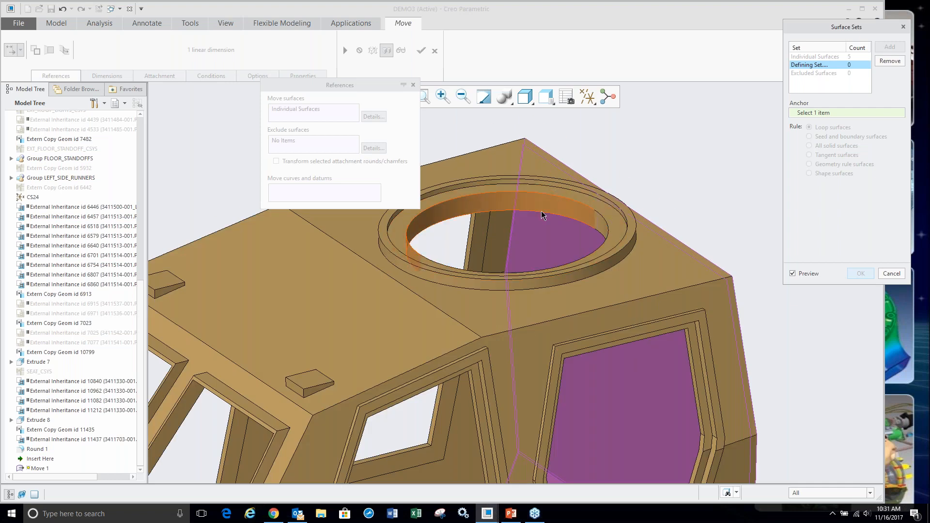
{"action": "left_click", "coordinate": [538, 207]}
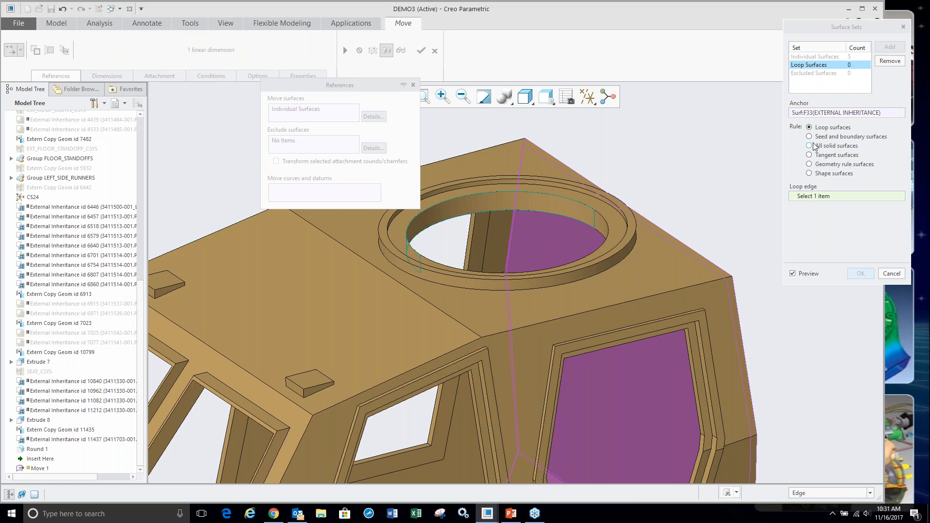
- Collect the whole turret ring by seed and boundary, using the outer and inner roof surfaces as boundaries, and complete the redefined move
{"action": "left_click", "coordinate": [809, 136]}
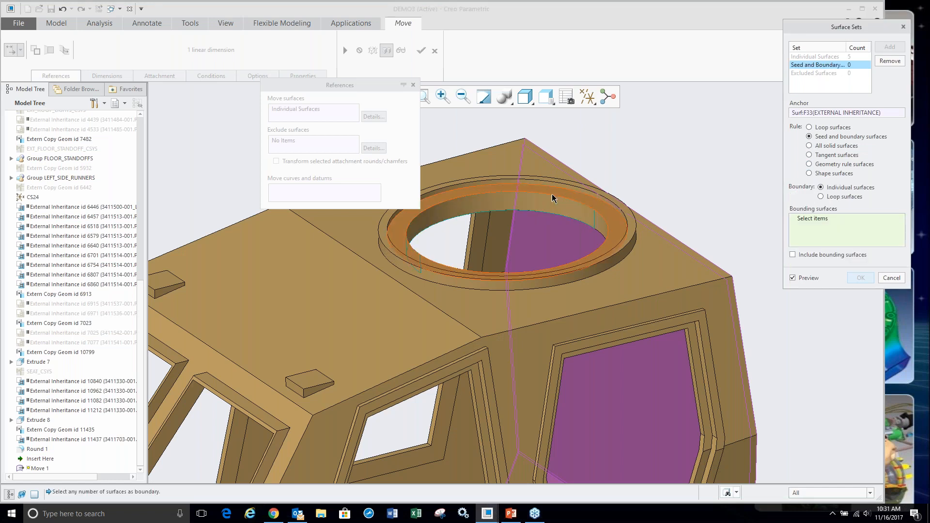
{"action": "left_click", "coordinate": [623, 274]}
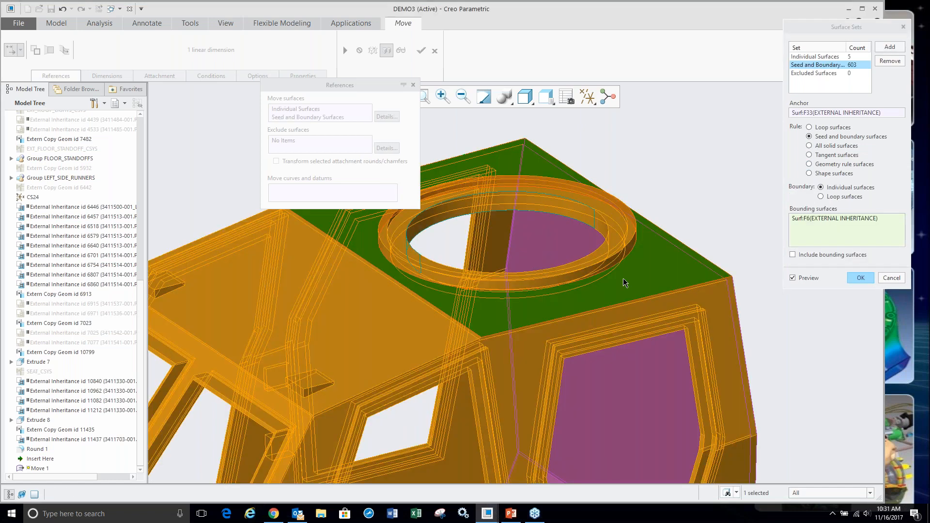
{"action": "mouse_move", "coordinate": [621, 310]}
{"action": "middle_mouse_down"}
{"action": "mouse_move", "coordinate": [618, 263]}
{"action": "mouse_move", "coordinate": [652, 357]}
{"action": "mouse_move", "coordinate": [625, 271]}
{"action": "mouse_move", "coordinate": [653, 247]}
{"action": "mouse_move", "coordinate": [614, 240]}
{"action": "middle_mouse_up"}
{"action": "left_click", "coordinate": [649, 379], "text": "ctrl"}
{"action": "scroll", "coordinate": [617, 271], "scroll_direction": "down", "scroll_amount": 4}
{"action": "mouse_move", "coordinate": [551, 274]}
{"action": "middle_mouse_down"}
{"action": "mouse_move", "coordinate": [522, 215]}
{"action": "mouse_move", "coordinate": [534, 272]}
{"action": "middle_mouse_up"}
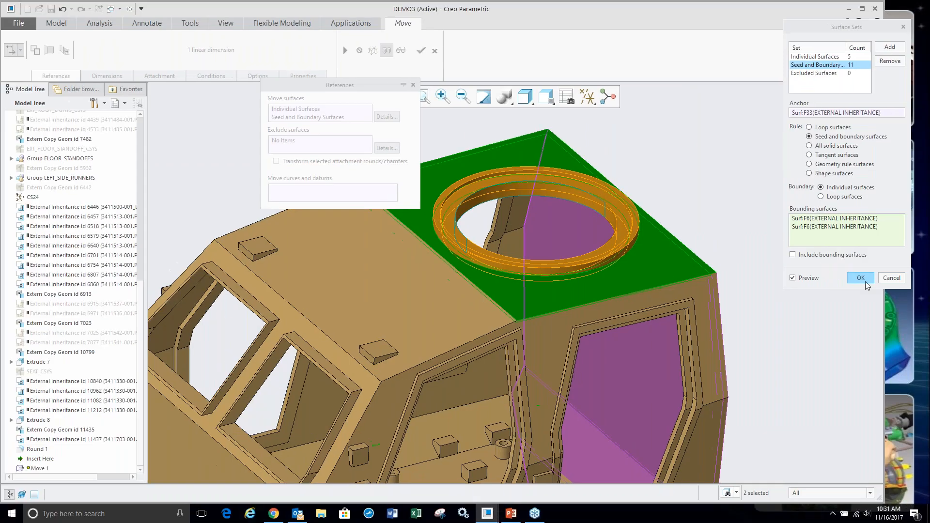
{"action": "left_click", "coordinate": [828, 484]}
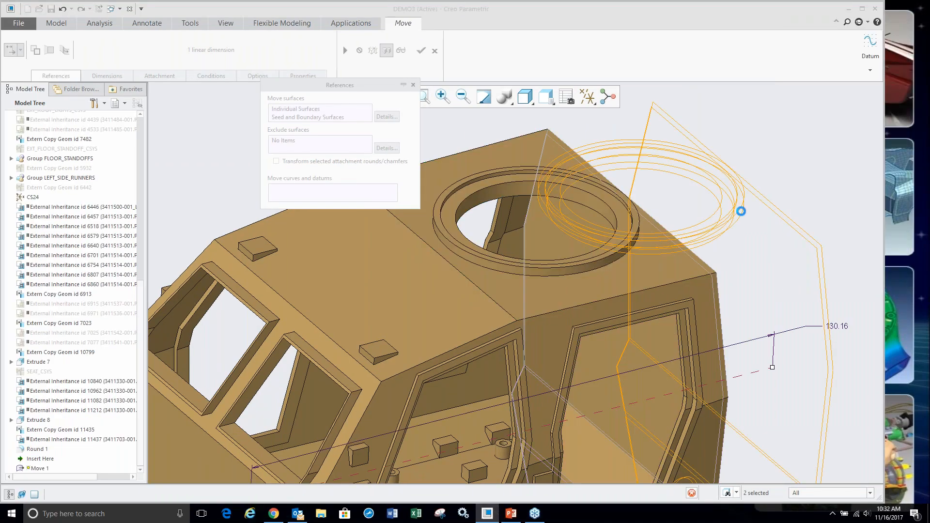
{"action": "scroll", "coordinate": [515, 243], "scroll_direction": "up", "scroll_amount": 2}
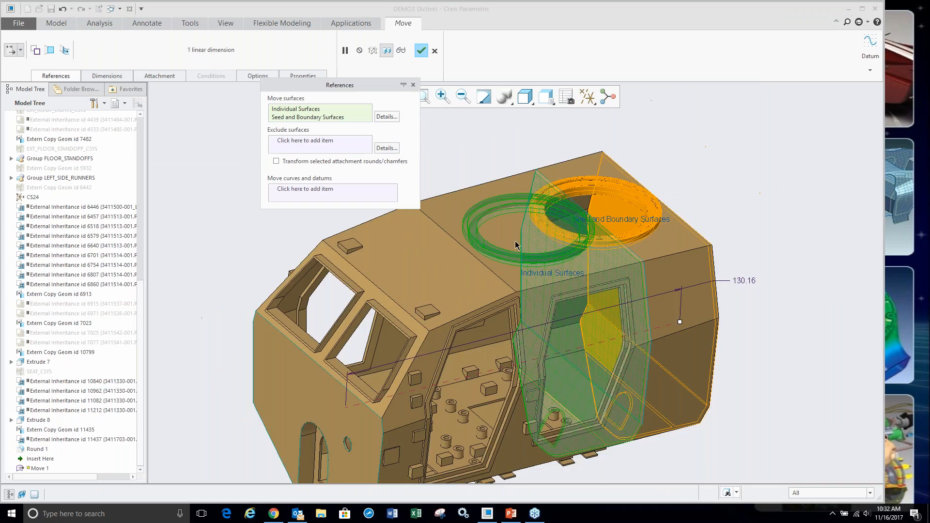
{"action": "middle_click", "coordinate": [722, 242]}
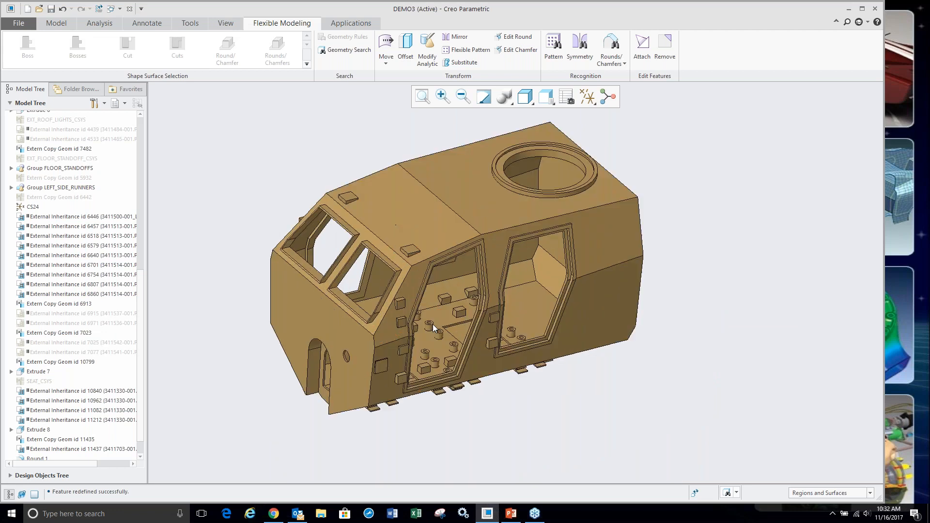
{"action": "scroll", "coordinate": [419, 375], "scroll_direction": "down", "scroll_amount": 5}
{"action": "mouse_move", "coordinate": [418, 375]}
{"action": "middle_mouse_down"}
{"action": "mouse_move", "coordinate": [417, 339]}
{"action": "mouse_move", "coordinate": [421, 375]}
{"action": "middle_mouse_up"}
{"action": "scroll", "coordinate": [408, 389], "scroll_direction": "down", "scroll_amount": 3}
{"action": "scroll", "coordinate": [446, 250], "scroll_direction": "up", "scroll_amount": 2}
{"action": "scroll", "coordinate": [406, 310], "scroll_direction": "down", "scroll_amount": 2}
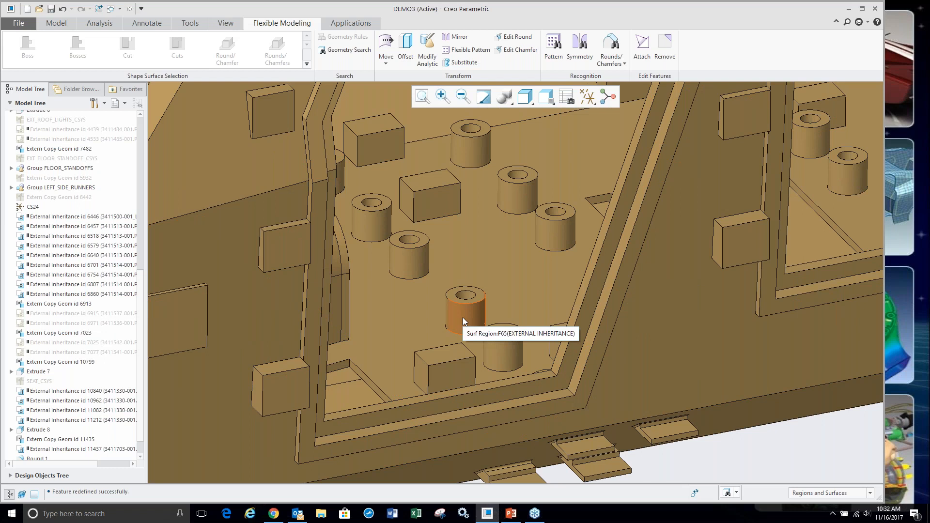
{"action": "scroll", "coordinate": [463, 318], "scroll_direction": "up", "scroll_amount": 2}
{"action": "left_click_drag", "start_coordinate": [415, 247], "coordinate": [526, 378]}
{"action": "scroll", "coordinate": [517, 376], "scroll_direction": "up", "scroll_amount": 5}
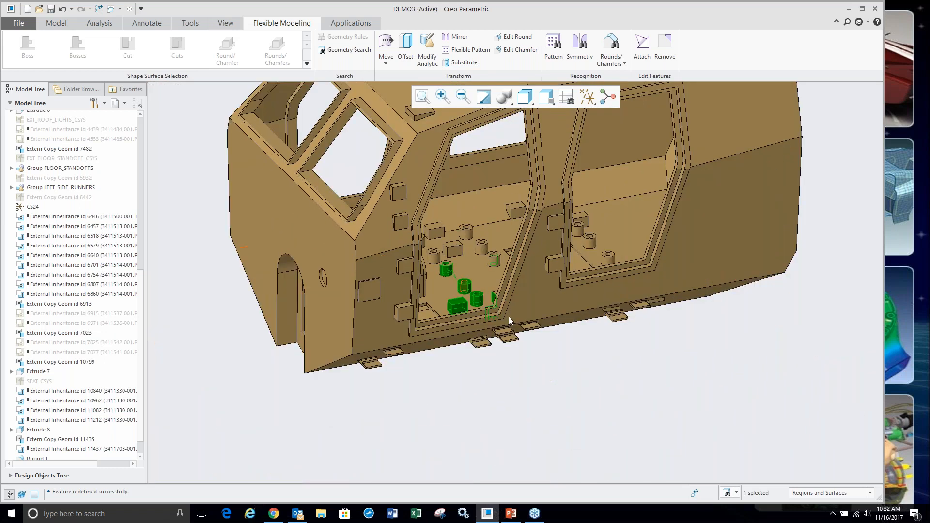
{"action": "left_click", "coordinate": [445, 453]}
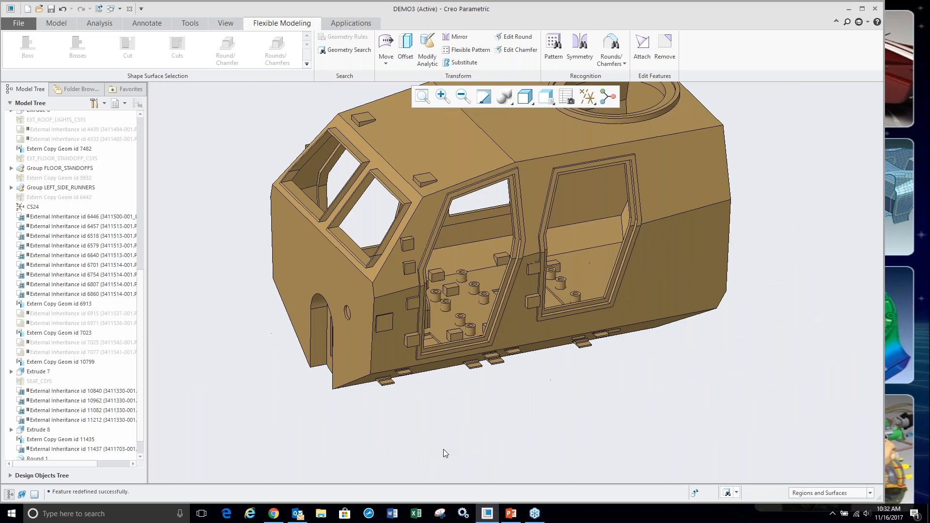
{"action": "left_click_drag", "start_coordinate": [513, 198], "coordinate": [583, 334]}
{"action": "left_click", "coordinate": [568, 437]}
{"action": "left_click_drag", "start_coordinate": [497, 230], "coordinate": [581, 323]}
{"action": "left_click", "coordinate": [595, 404]}
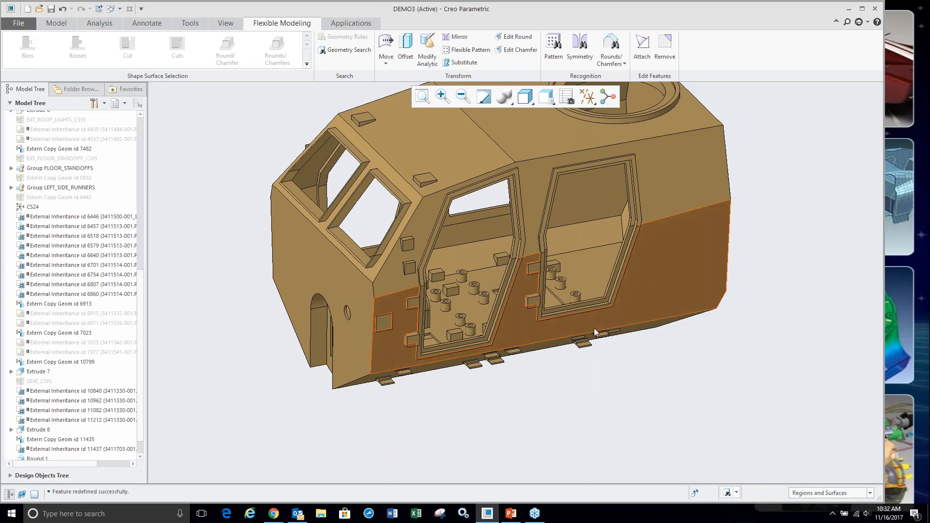
- Select a floor standoff's outer cylindrical surface and extend the selection with the Equal radius geometry rule
{"action": "scroll", "coordinate": [465, 328], "scroll_direction": "up", "scroll_amount": 5}
{"action": "scroll", "coordinate": [472, 331], "scroll_direction": "up", "scroll_amount": 4}
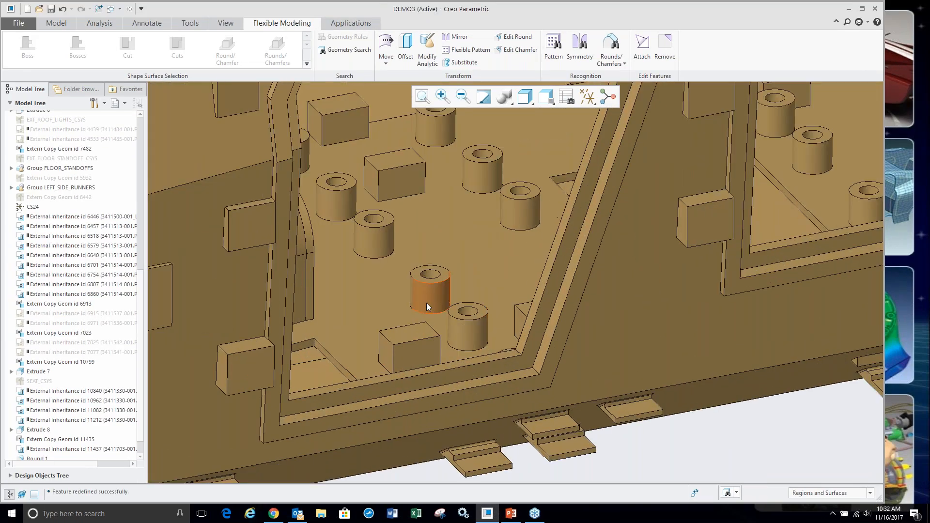
{"action": "left_click", "coordinate": [425, 302]}
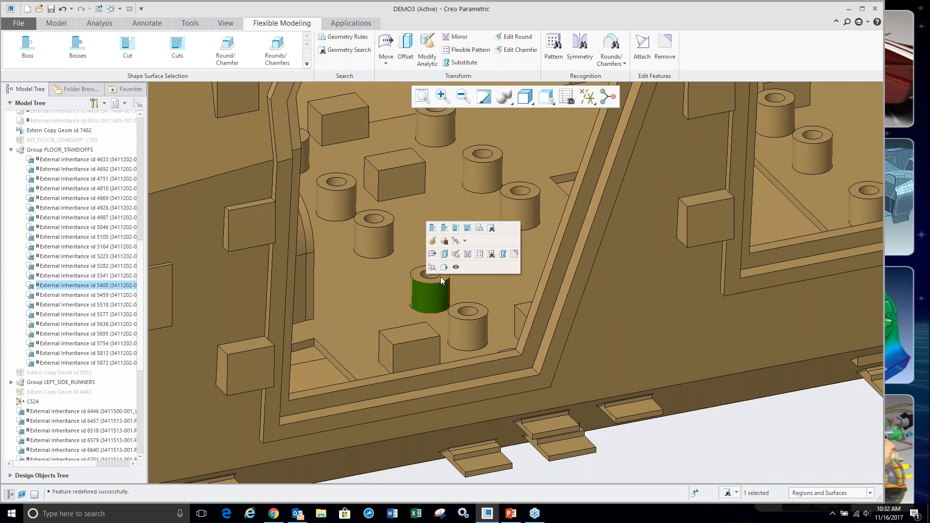
{"action": "left_click", "coordinate": [478, 228]}
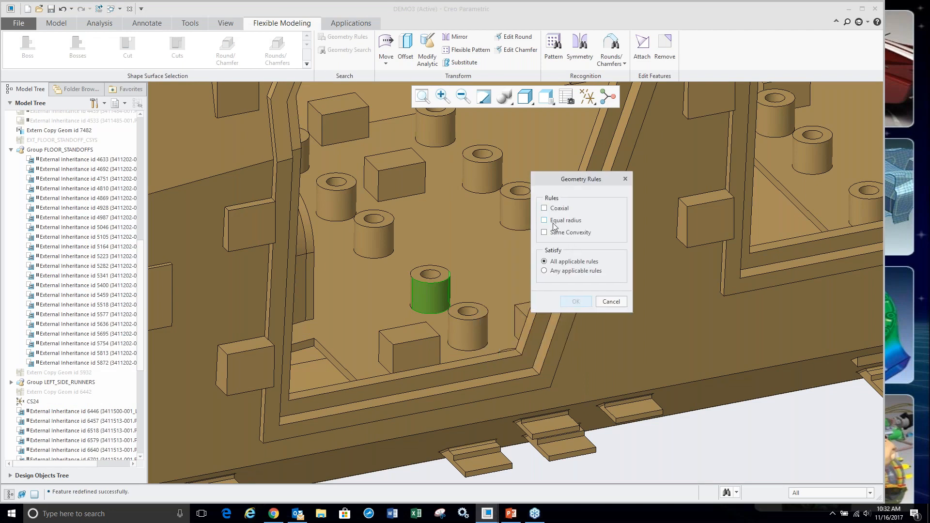
{"action": "left_click", "coordinate": [544, 221]}
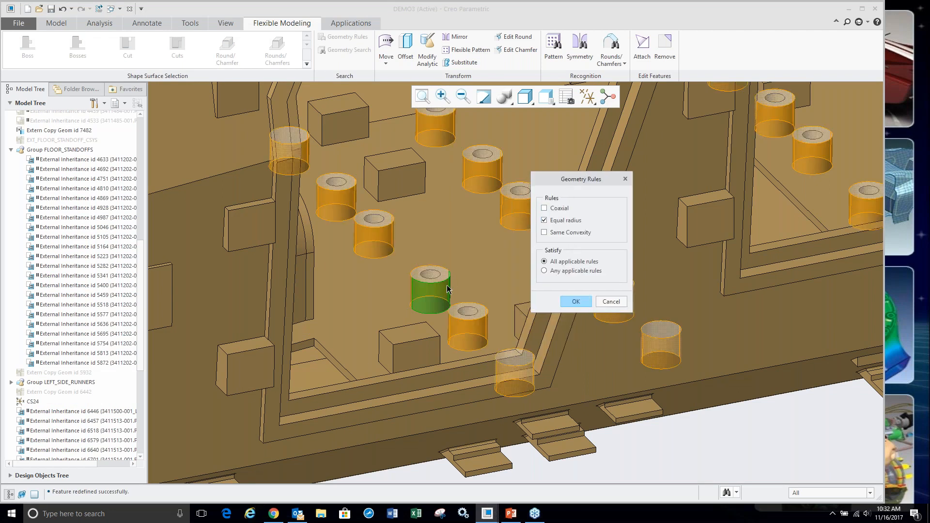
- Try the Same Convexity and Coaxial geometry rules separately on the standoff surface, then return to Equal radius only
{"action": "left_click", "coordinate": [546, 232]}
{"action": "left_click", "coordinate": [543, 221]}
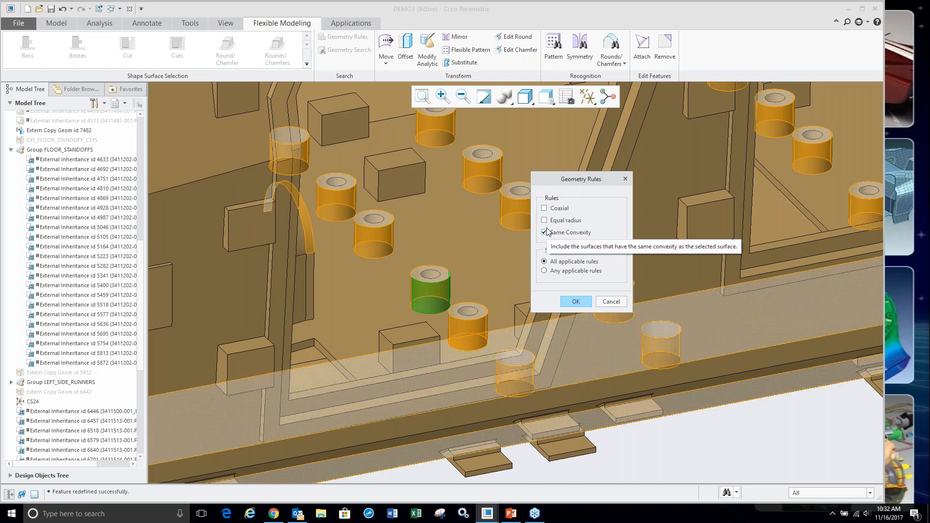
{"action": "left_click", "coordinate": [544, 233]}
{"action": "left_click", "coordinate": [544, 208]}
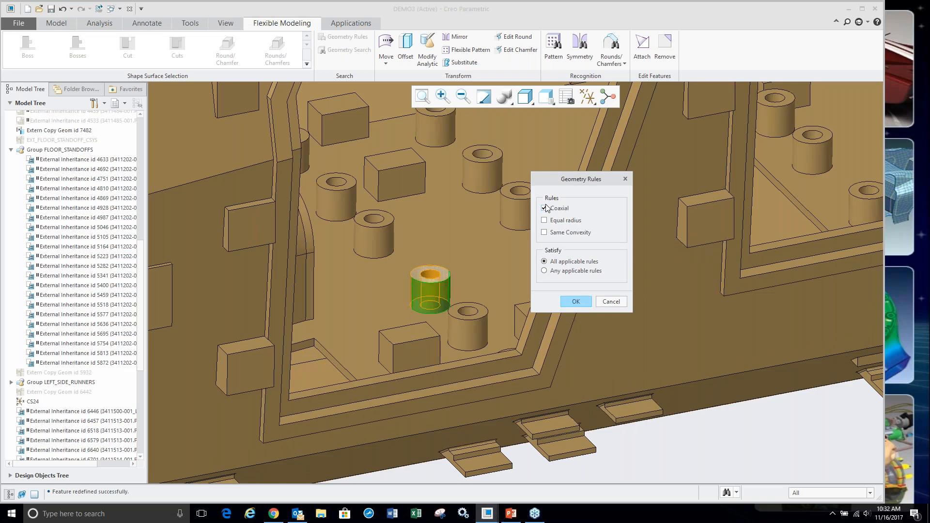
{"action": "left_click", "coordinate": [543, 221]}
{"action": "left_click", "coordinate": [544, 208]}
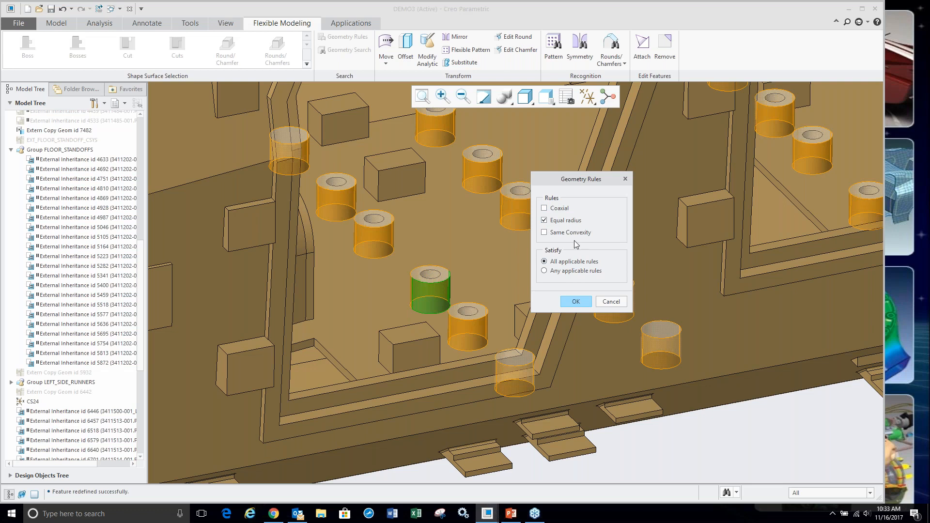
- Accept the equal-radius selection and remove all the matching floor standoffs from the vehicle body
{"action": "left_click", "coordinate": [575, 301]}
{"action": "scroll", "coordinate": [452, 285], "scroll_direction": "up", "scroll_amount": 5}
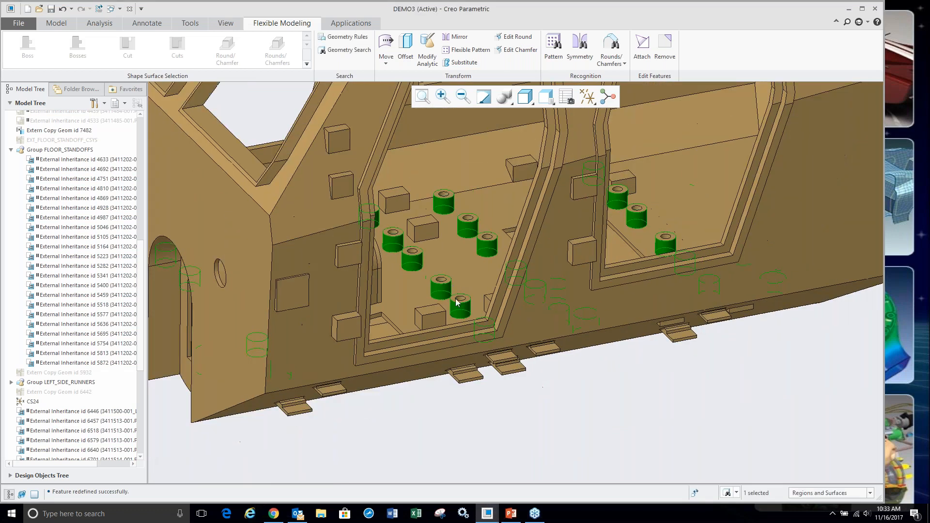
{"action": "left_click", "coordinate": [664, 47]}
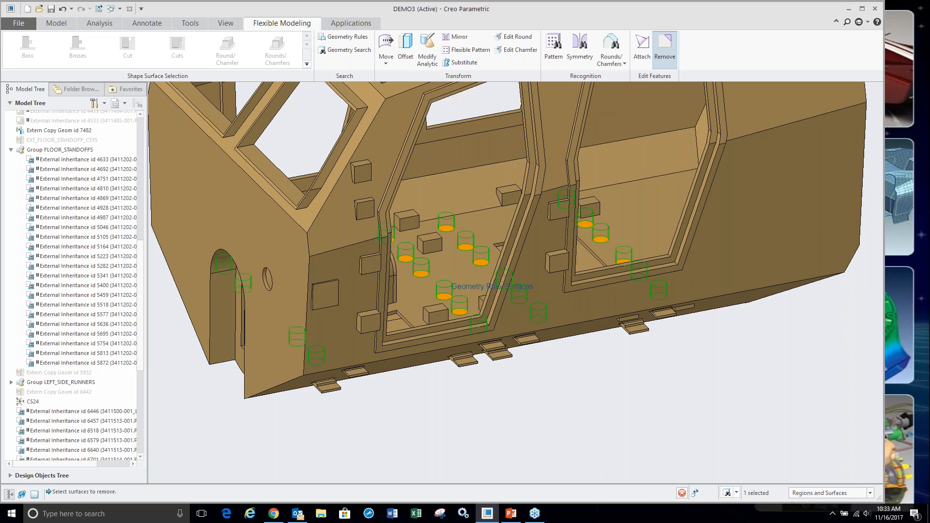
{"action": "left_click", "coordinate": [266, 50]}
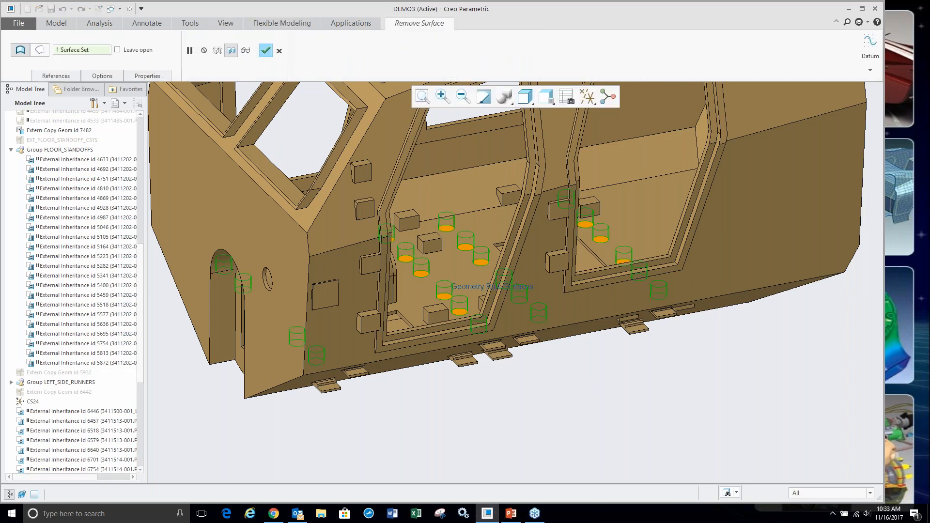
- Select the left rear door frame together with its hinge blocks and remove it from the vehicle body
{"action": "middle_click_drag", "start_coordinate": [528, 387], "coordinate": [537, 363]}
{"action": "scroll", "coordinate": [641, 274], "scroll_direction": "up", "scroll_amount": 8}
{"action": "left_click", "coordinate": [553, 338]}
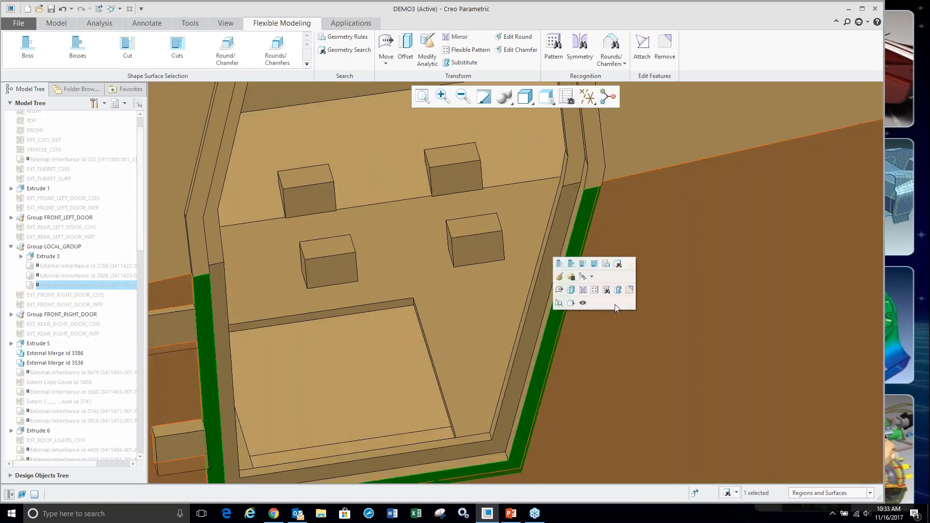
{"action": "scroll", "coordinate": [548, 368], "scroll_direction": "down", "scroll_amount": 3}
{"action": "scroll", "coordinate": [541, 400], "scroll_direction": "down", "scroll_amount": 2}
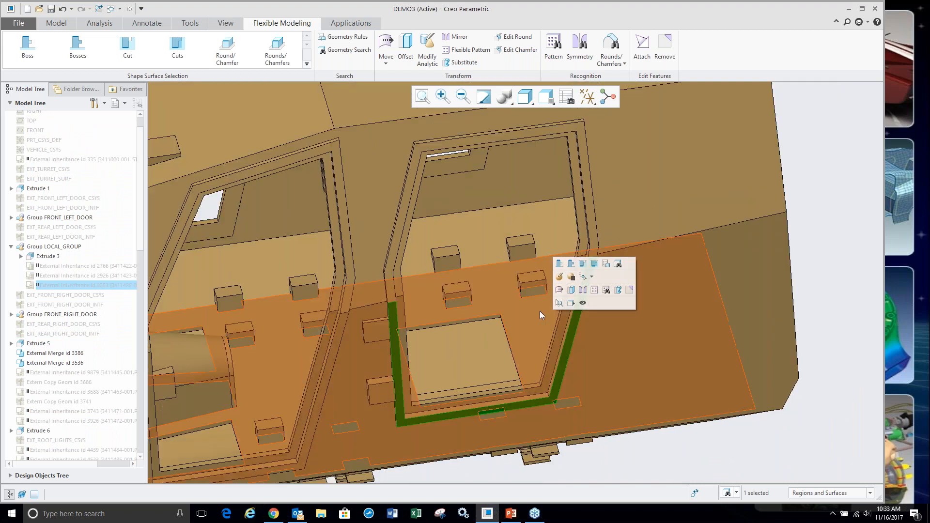
{"action": "left_click", "coordinate": [559, 265]}
{"action": "scroll", "coordinate": [370, 341], "scroll_direction": "up", "scroll_amount": 5}
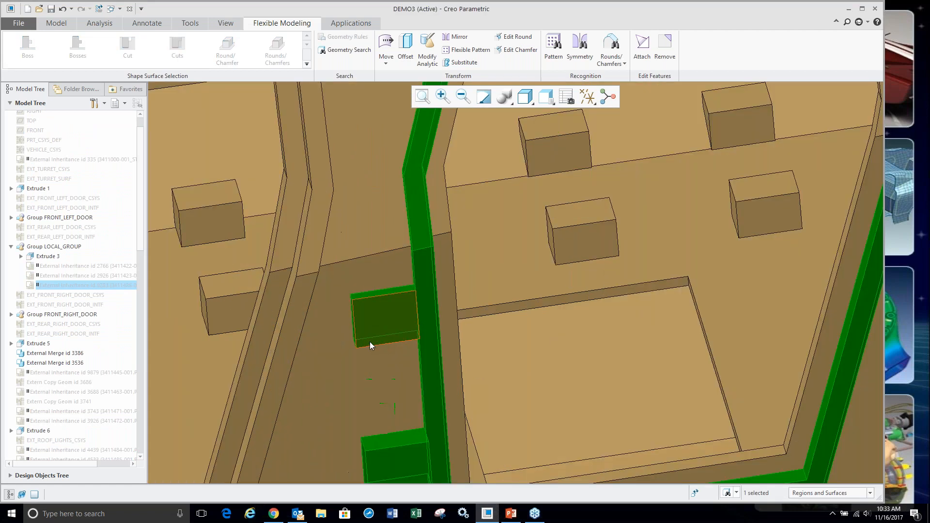
{"action": "scroll", "coordinate": [370, 341], "scroll_direction": "down", "scroll_amount": 6}
{"action": "left_click", "coordinate": [664, 46]}
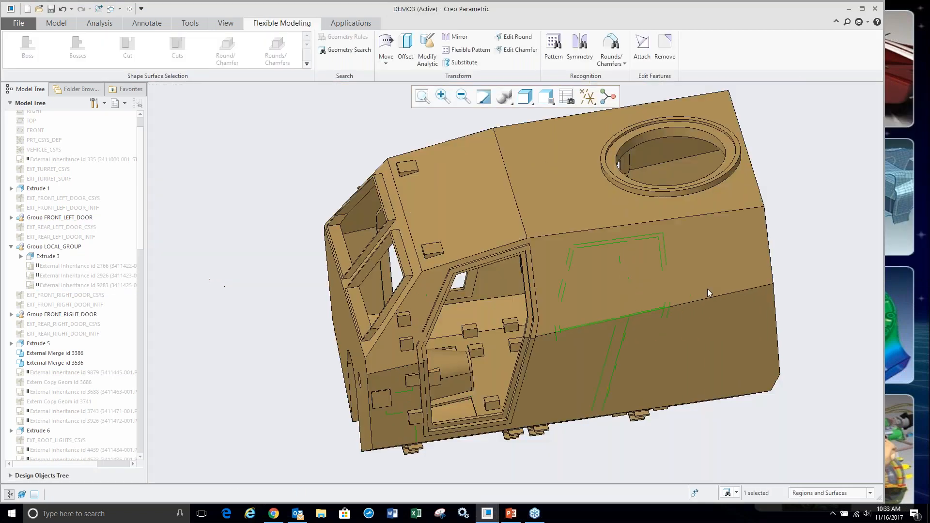
- Select the right rear door frame with its hinge blocks and remove it, closing the door opening
{"action": "middle_click_drag", "start_coordinate": [758, 344], "coordinate": [645, 249]}
{"action": "scroll", "coordinate": [460, 286], "scroll_direction": "up", "scroll_amount": 8}
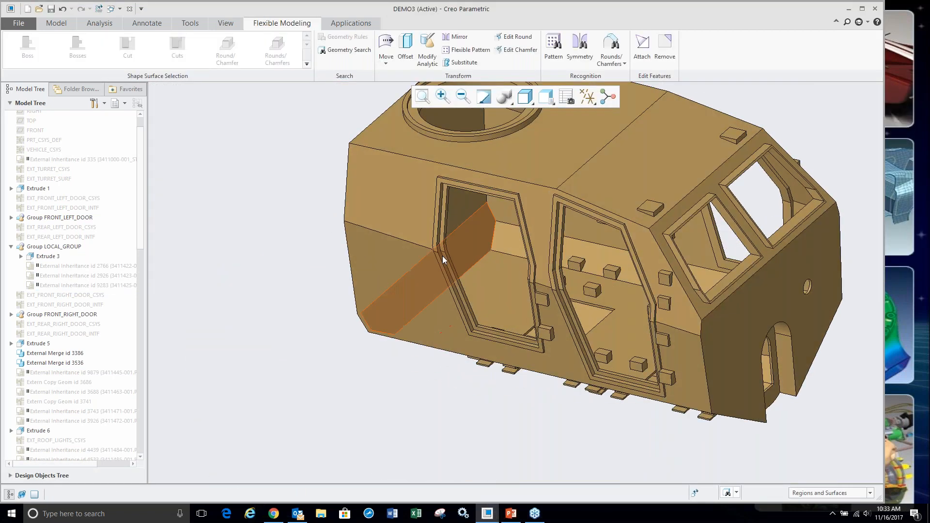
{"action": "left_click", "coordinate": [455, 291]}
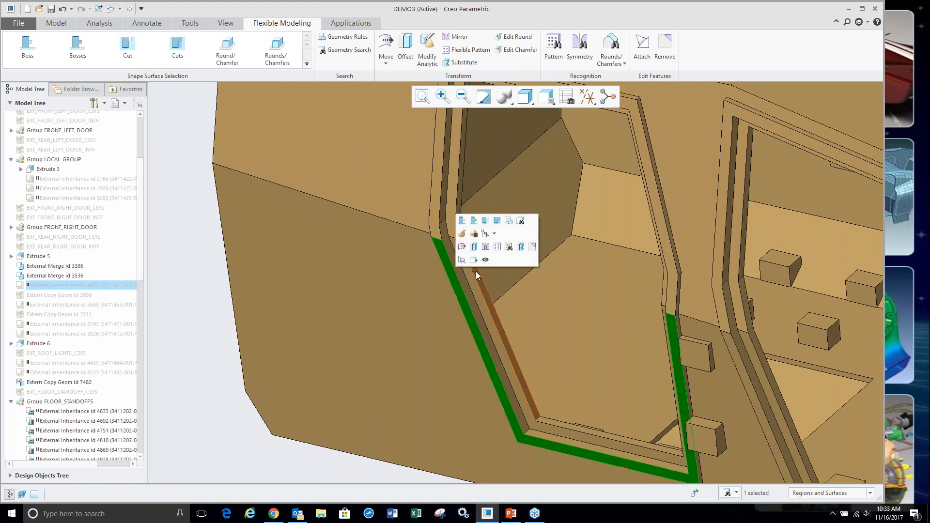
{"action": "scroll", "coordinate": [306, 375], "scroll_direction": "down", "scroll_amount": 6}
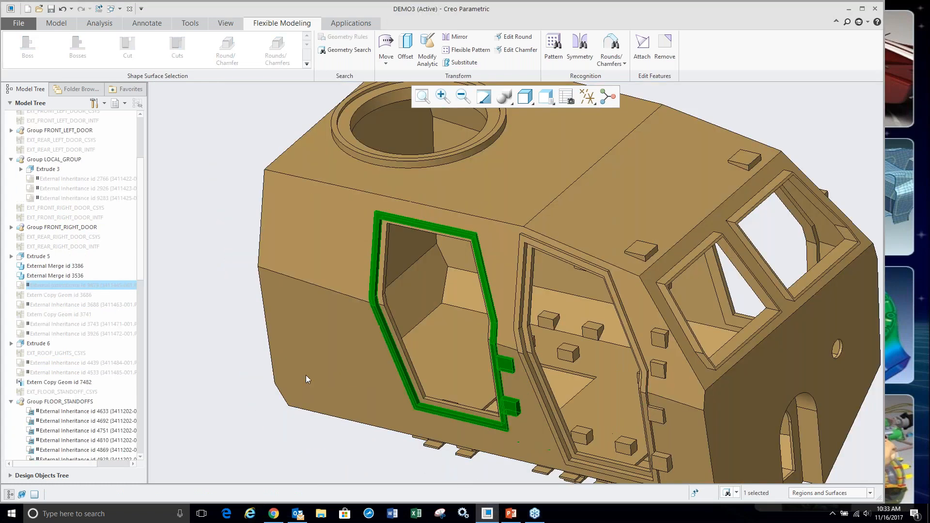
{"action": "left_click", "coordinate": [666, 46]}
{"action": "scroll", "coordinate": [281, 291], "scroll_direction": "up", "scroll_amount": 4}
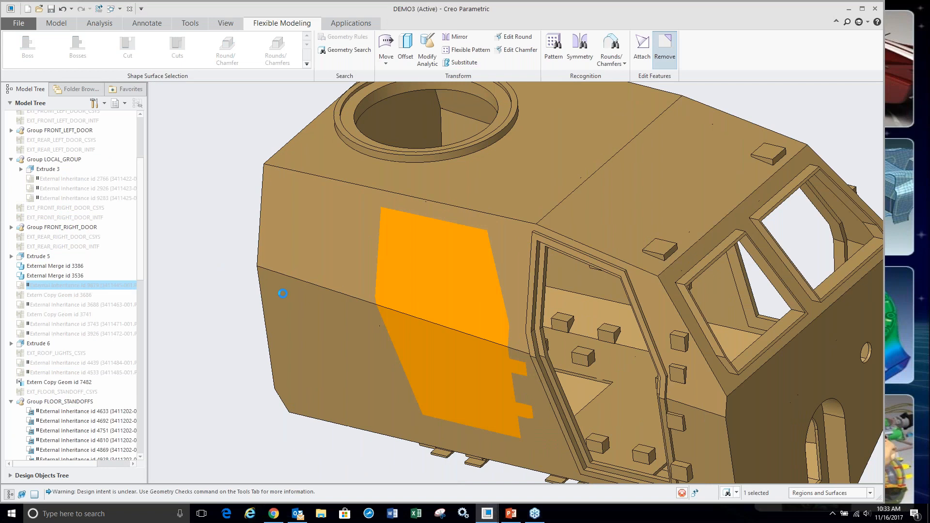
{"action": "middle_click", "coordinate": [206, 256]}
{"action": "scroll", "coordinate": [208, 260], "scroll_direction": "down", "scroll_amount": 4}
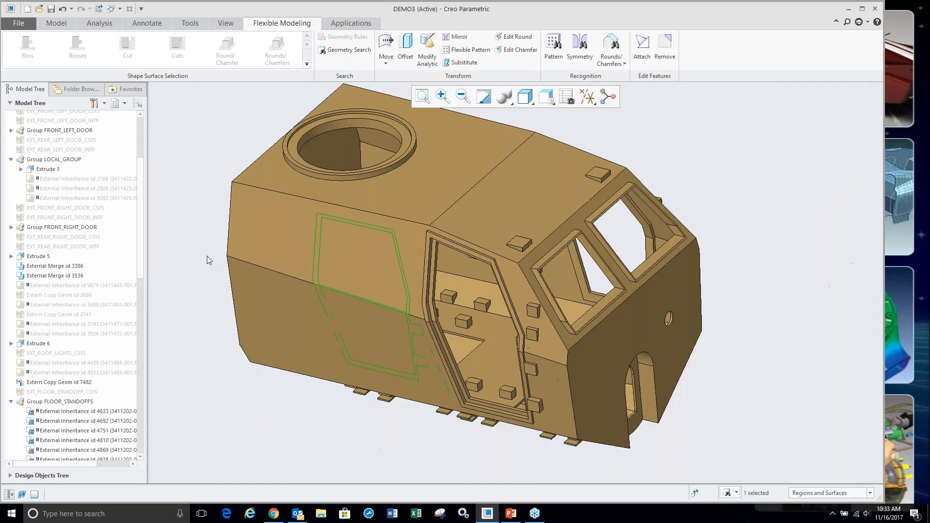
{"action": "middle_click_drag", "start_coordinate": [368, 335], "coordinate": [391, 303]}
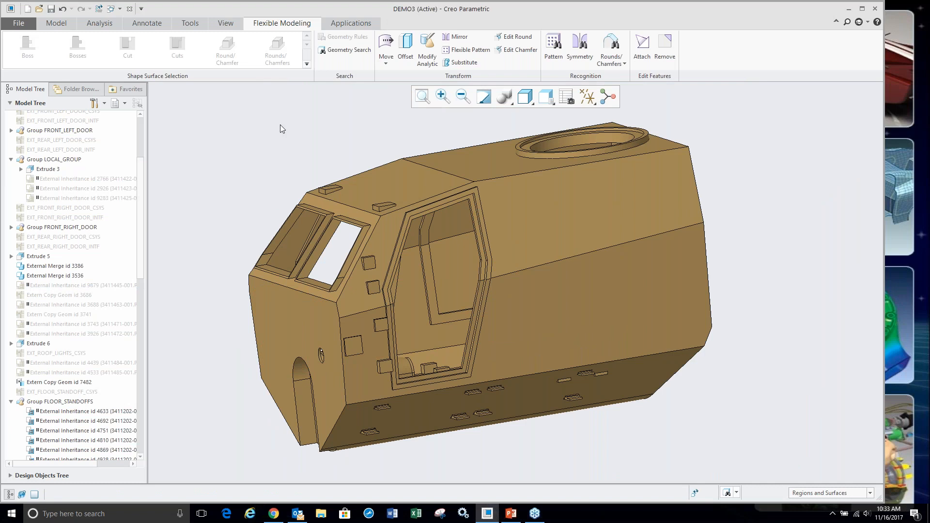
- Close the vehicle body model and open demo4_nx.prt from the FMX folder
{"action": "left_click", "coordinate": [129, 9]}
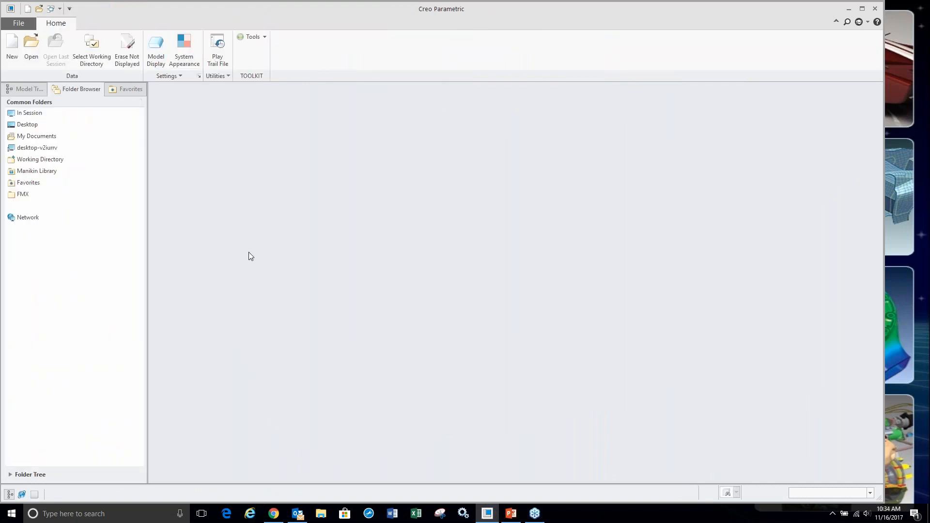
{"action": "left_click", "coordinate": [35, 195]}
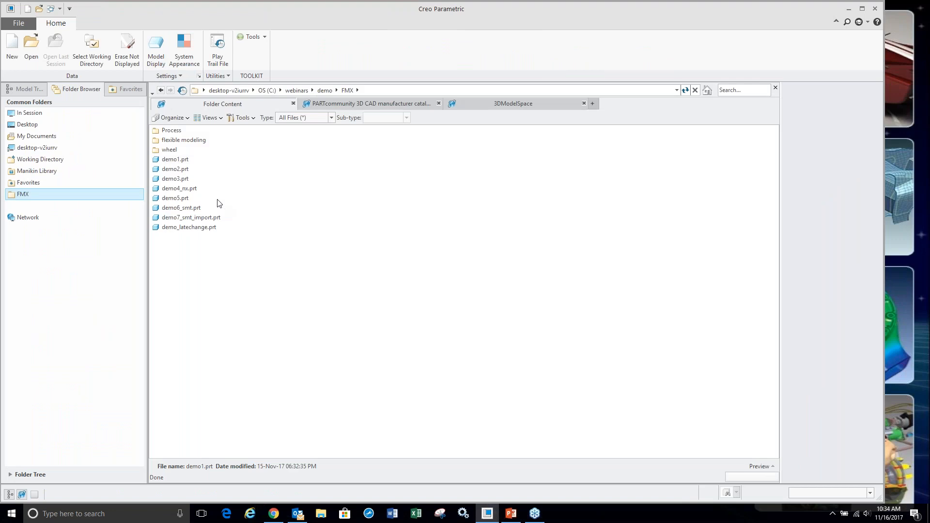
{"action": "double_click", "coordinate": [179, 190]}
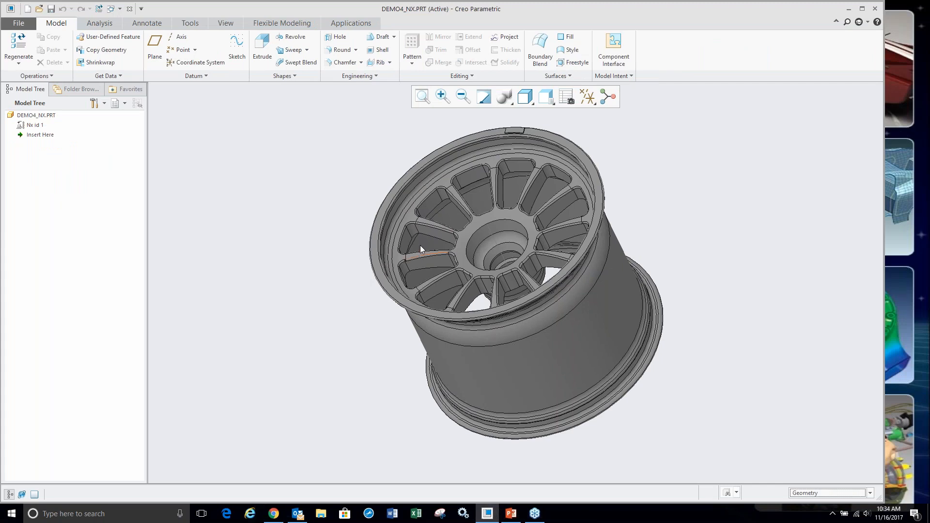
- Bring up the Flexible Modeling tools for the imported wheel and examine the windows between its spokes
{"action": "middle_click_drag", "start_coordinate": [420, 245], "coordinate": [419, 233]}
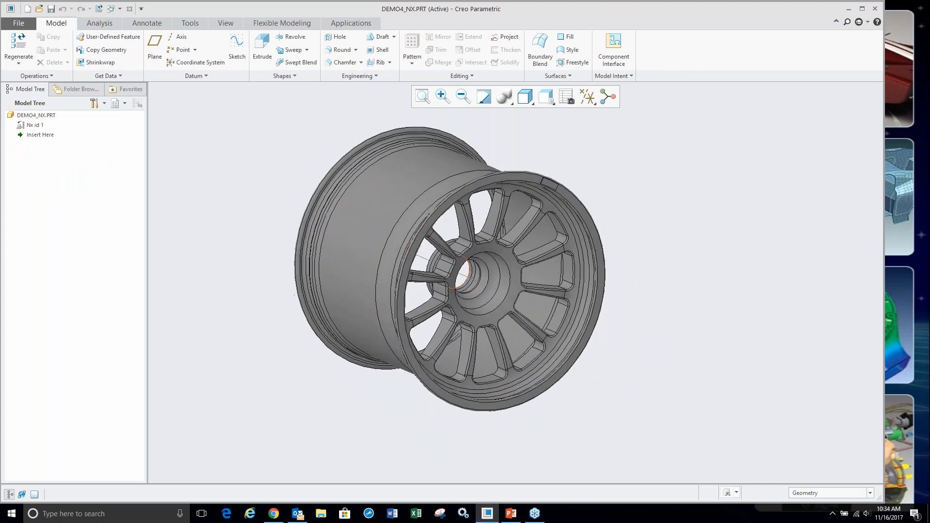
{"action": "scroll", "coordinate": [480, 202], "scroll_direction": "up", "scroll_amount": 5}
{"action": "scroll", "coordinate": [497, 234], "scroll_direction": "down", "scroll_amount": 4}
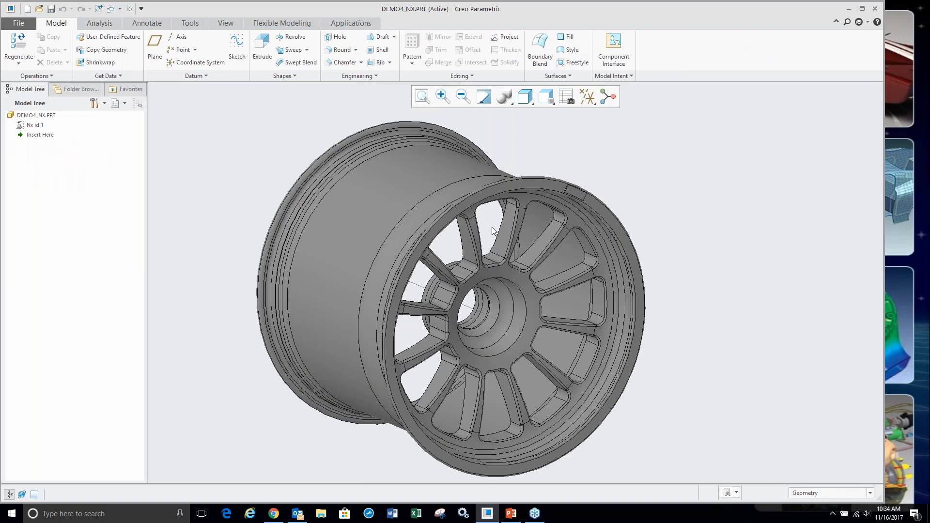
{"action": "scroll", "coordinate": [495, 236], "scroll_direction": "up", "scroll_amount": 3}
{"action": "scroll", "coordinate": [495, 235], "scroll_direction": "down", "scroll_amount": 2}
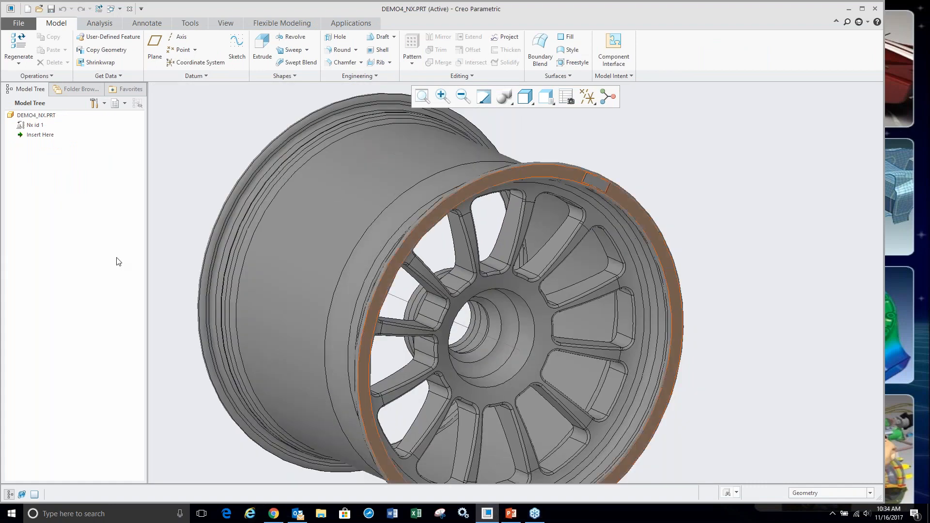
{"action": "scroll", "coordinate": [537, 242], "scroll_direction": "down", "scroll_amount": 2}
{"action": "left_click", "coordinate": [285, 24]}
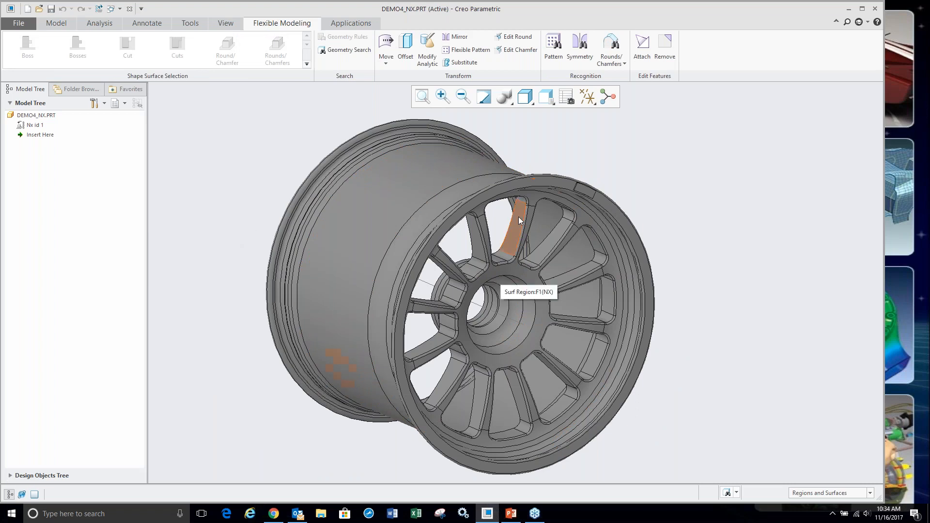
{"action": "scroll", "coordinate": [534, 266], "scroll_direction": "up", "scroll_amount": 2}
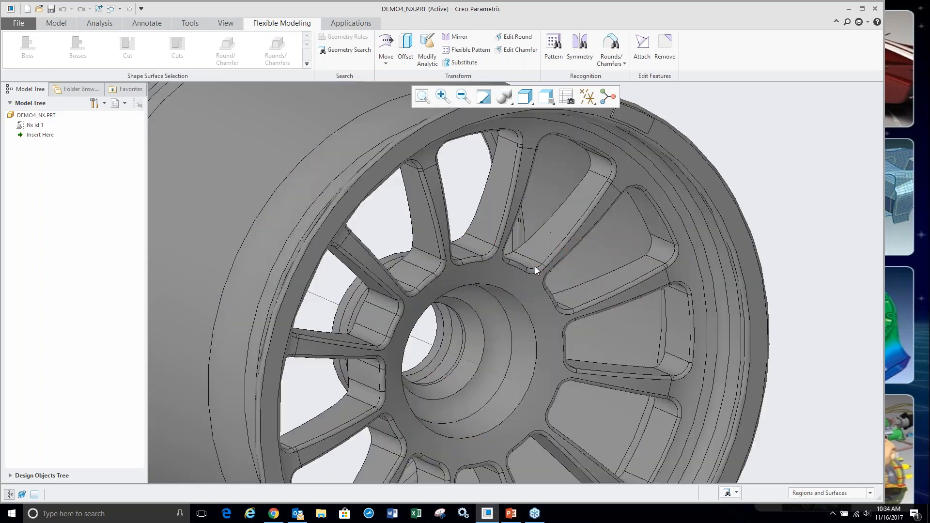
{"action": "mouse_move", "coordinate": [526, 263]}
{"action": "middle_mouse_down"}
{"action": "mouse_move", "coordinate": [474, 310]}
{"action": "mouse_move", "coordinate": [506, 296]}
{"action": "mouse_move", "coordinate": [475, 320]}
{"action": "middle_mouse_up"}
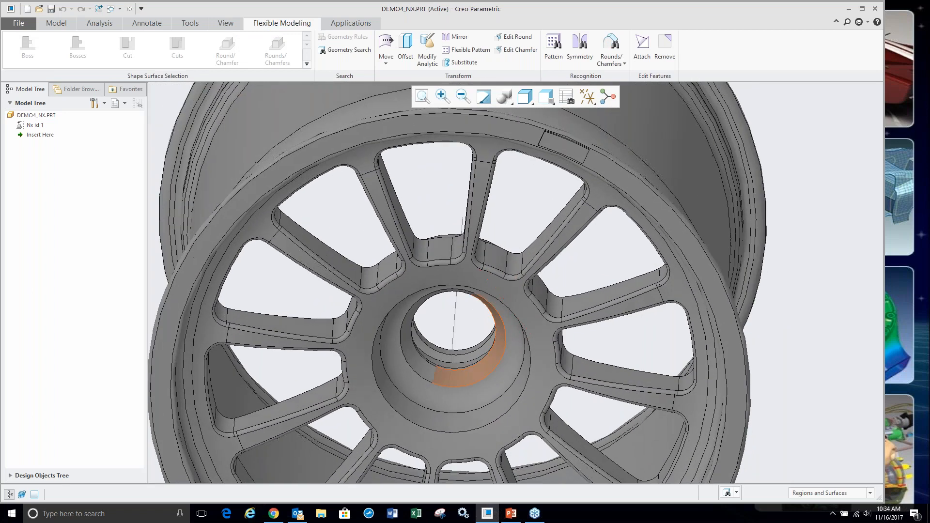
{"action": "left_click", "coordinate": [496, 253]}
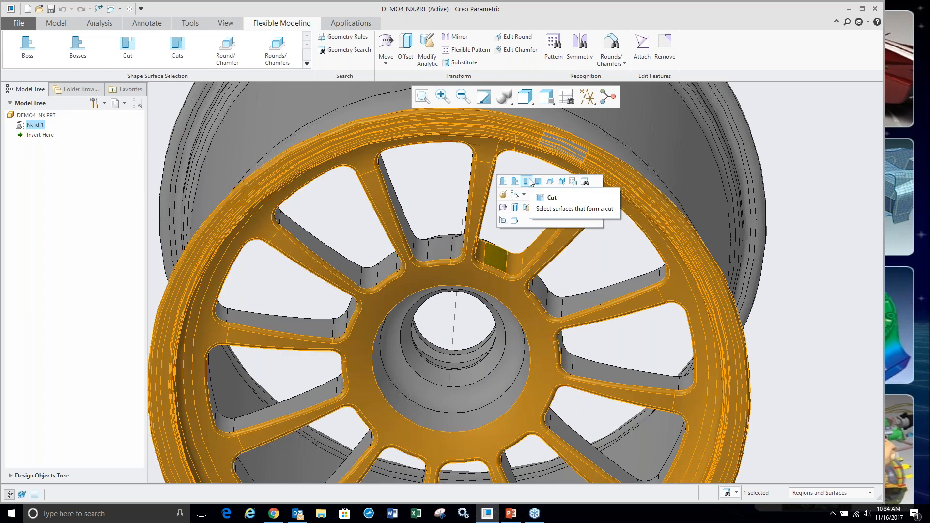
{"action": "left_click", "coordinate": [504, 182]}
{"action": "scroll", "coordinate": [494, 232], "scroll_direction": "up", "scroll_amount": 2}
{"action": "scroll", "coordinate": [497, 221], "scroll_direction": "down", "scroll_amount": 3}
- Select a side wall of one spoke window and extend the selection by shape to all its walls and rounds
{"action": "mouse_move", "coordinate": [508, 219]}
{"action": "middle_mouse_down"}
{"action": "mouse_move", "coordinate": [534, 180]}
{"action": "mouse_move", "coordinate": [581, 233]}
{"action": "middle_mouse_up"}
{"action": "left_click", "coordinate": [592, 247]}
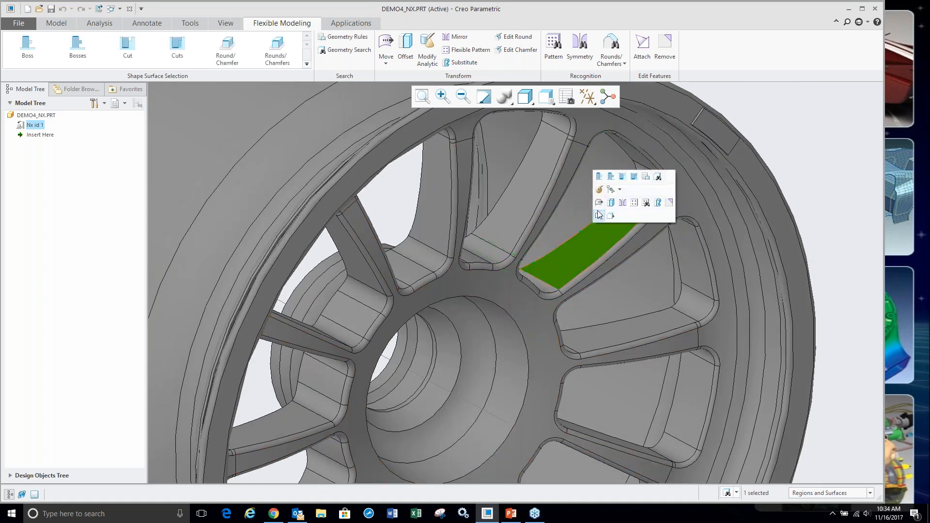
{"action": "left_click", "coordinate": [612, 175]}
{"action": "scroll", "coordinate": [563, 210], "scroll_direction": "up", "scroll_amount": 3}
{"action": "scroll", "coordinate": [476, 208], "scroll_direction": "up", "scroll_amount": 1}
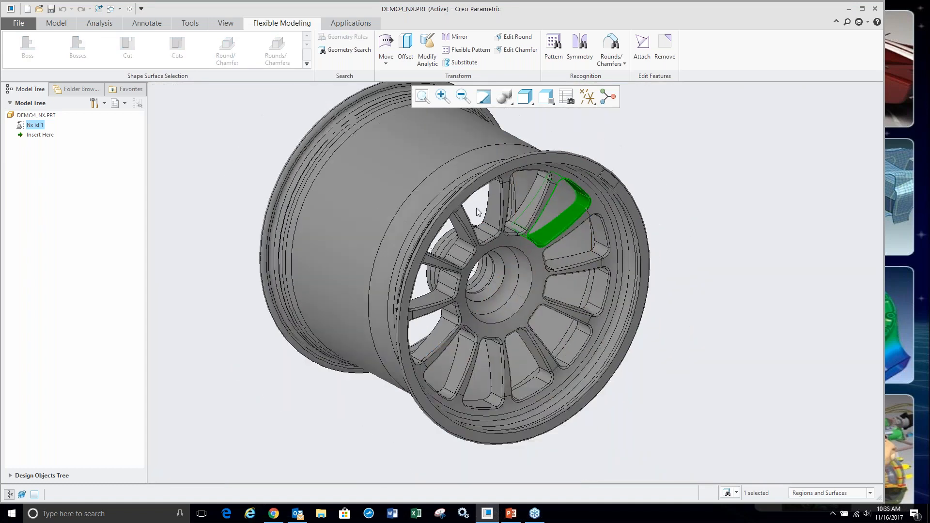
- Recognize the selected spoke window as an axial geometry pattern of similar windows around the wheel and accept it
{"action": "left_click", "coordinate": [556, 45]}
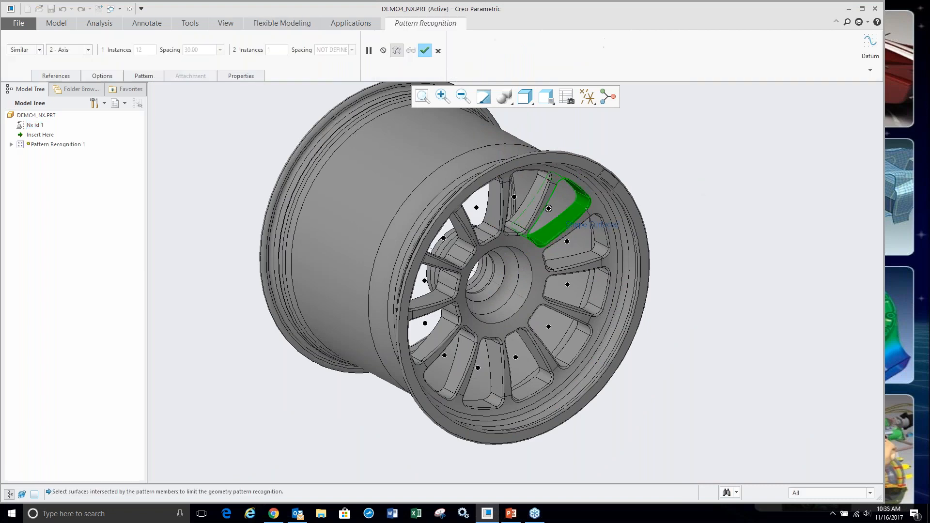
{"action": "mouse_move", "coordinate": [687, 348]}
{"action": "middle_mouse_down"}
{"action": "mouse_move", "coordinate": [674, 349]}
{"action": "mouse_move", "coordinate": [669, 320]}
{"action": "mouse_move", "coordinate": [674, 334]}
{"action": "mouse_move", "coordinate": [657, 347]}
{"action": "mouse_move", "coordinate": [676, 334]}
{"action": "middle_mouse_up"}
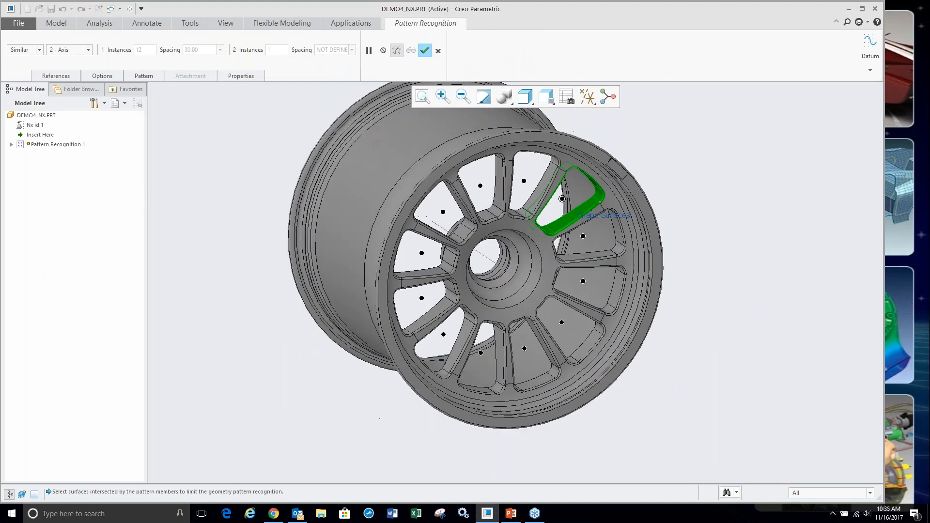
{"action": "middle_click", "coordinate": [678, 350]}
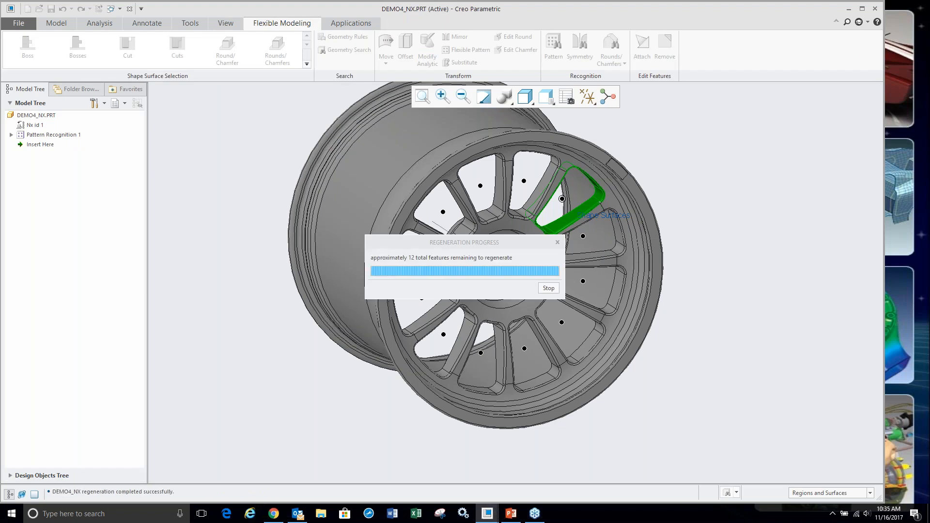
- Redefine the recognized window pattern and allow editing of the resulting pattern
{"action": "left_click", "coordinate": [40, 138]}
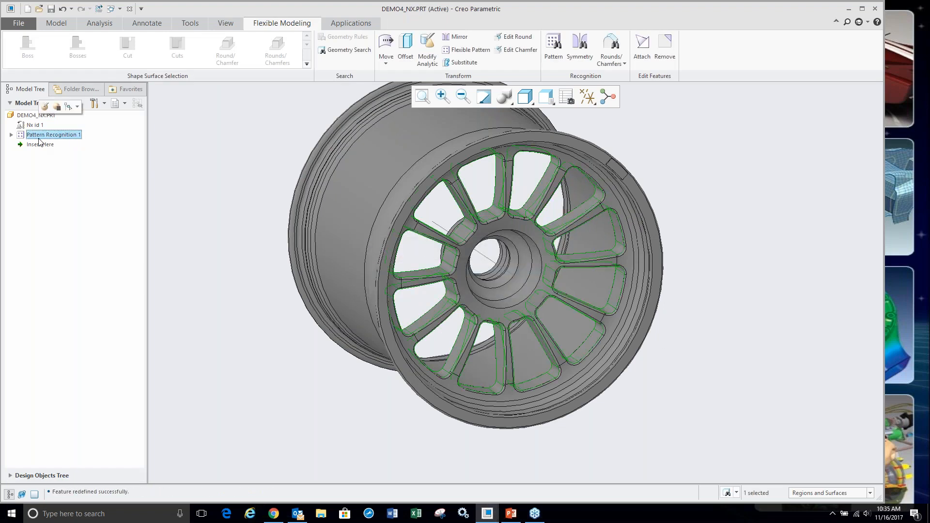
{"action": "left_click", "coordinate": [44, 107]}
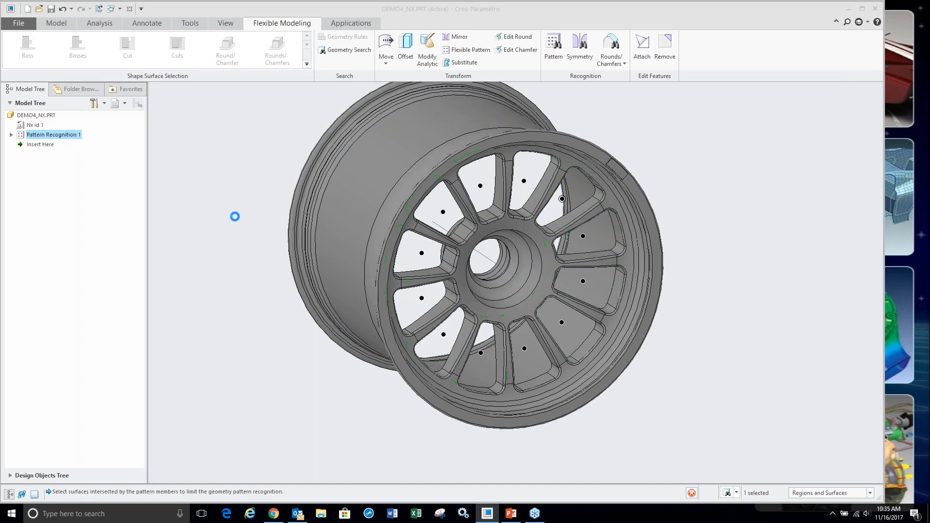
{"action": "left_click", "coordinate": [102, 76]}
{"action": "left_click", "coordinate": [98, 112]}
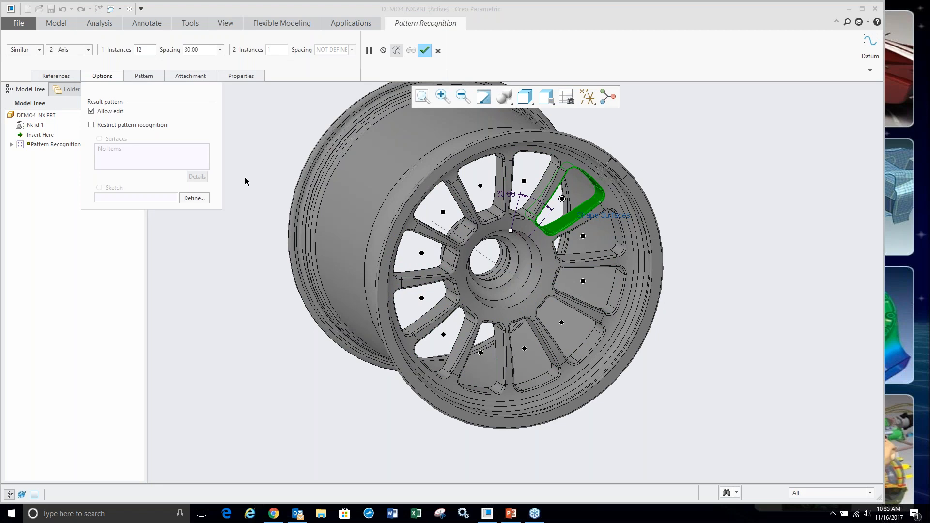
- Set the window pattern to 6 instances with a spacing of 60 degrees and complete the redefinition
{"action": "double_click", "coordinate": [145, 50]}
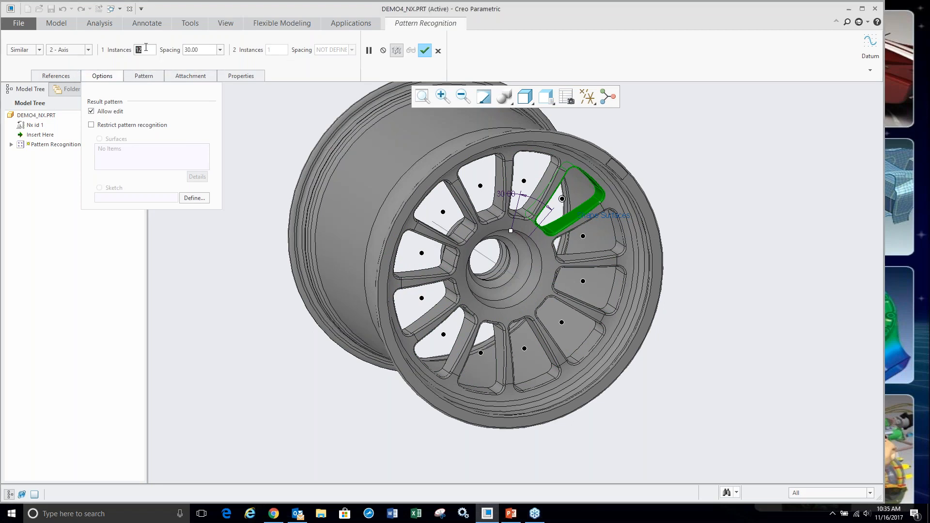
{"action": "type", "text": "6"}
{"action": "double_click", "coordinate": [196, 50]}
{"action": "type", "text": "6"}
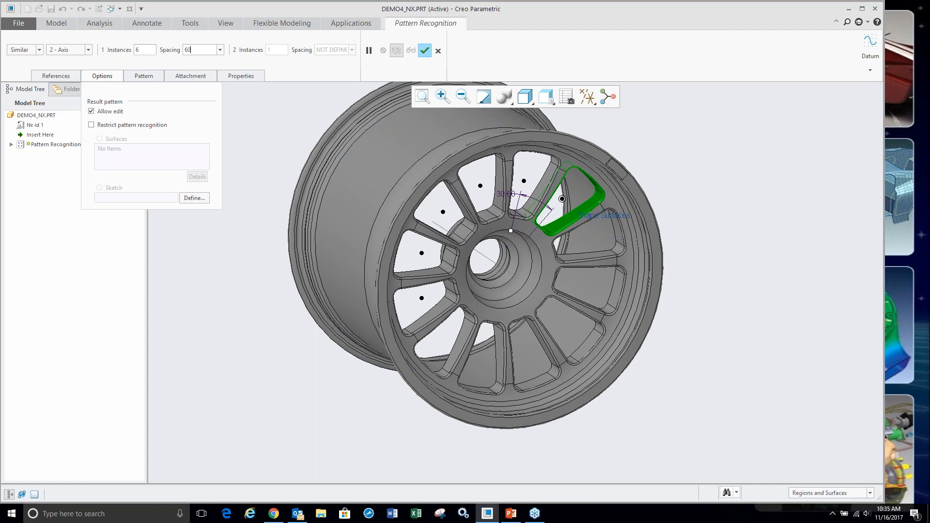
{"action": "type", "text": "0"}
{"action": "key", "text": "Return"}
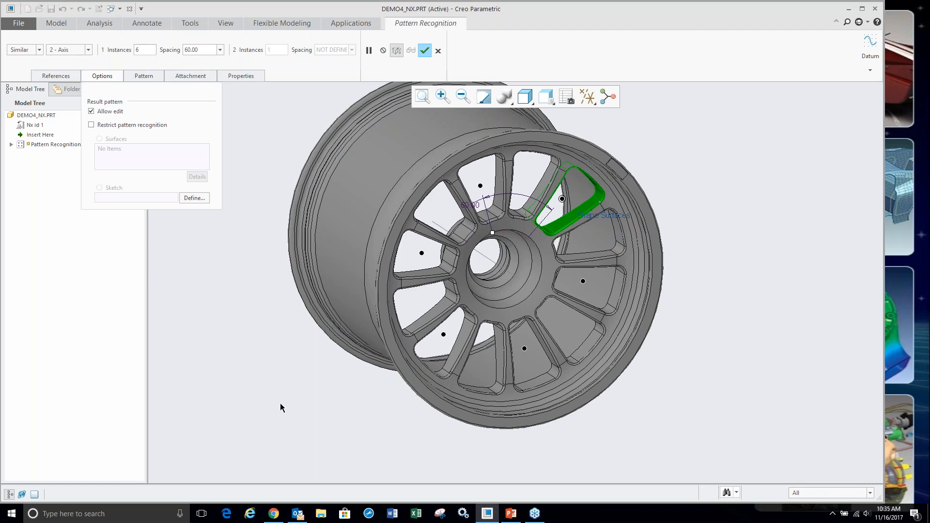
{"action": "left_click", "coordinate": [424, 51]}
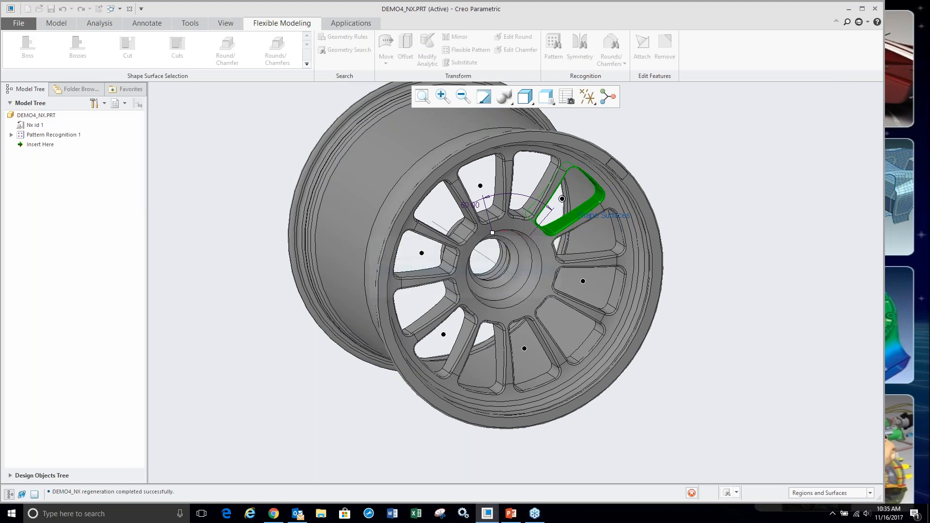
{"action": "key", "text": "Escape"}
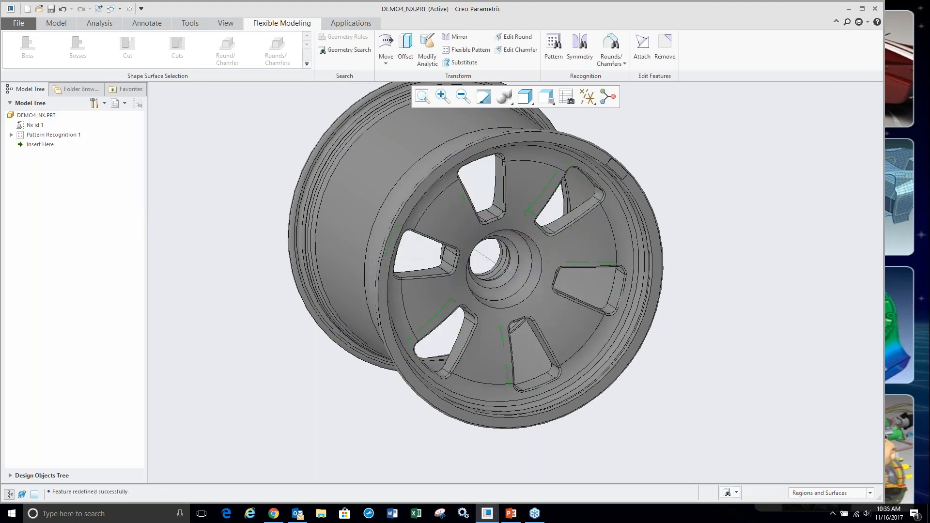
- Select one window of the recognized pattern and start moving it with the 3D dragger, accepting the design changes to the imported model
{"action": "mouse_move", "coordinate": [279, 386]}
{"action": "middle_mouse_down"}
{"action": "mouse_move", "coordinate": [292, 385]}
{"action": "mouse_move", "coordinate": [277, 382]}
{"action": "middle_mouse_up"}
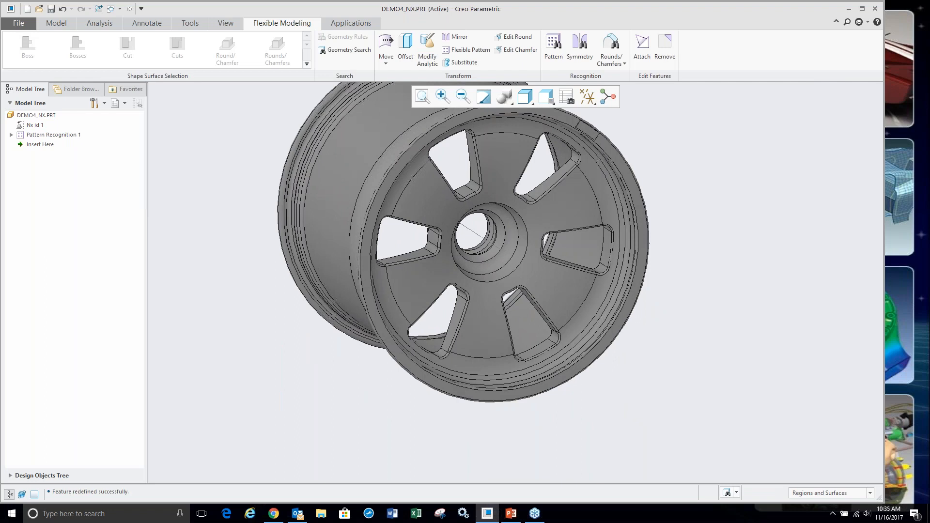
{"action": "left_click", "coordinate": [541, 187]}
{"action": "left_click", "coordinate": [571, 117]}
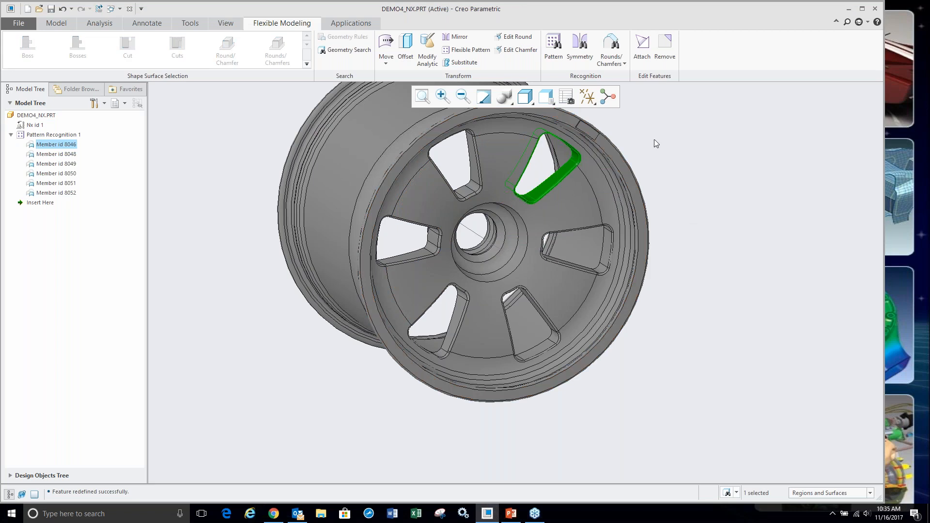
{"action": "scroll", "coordinate": [653, 139], "scroll_direction": "down", "scroll_amount": 2}
{"action": "scroll", "coordinate": [647, 268], "scroll_direction": "up", "scroll_amount": 2}
{"action": "left_click", "coordinate": [386, 62]}
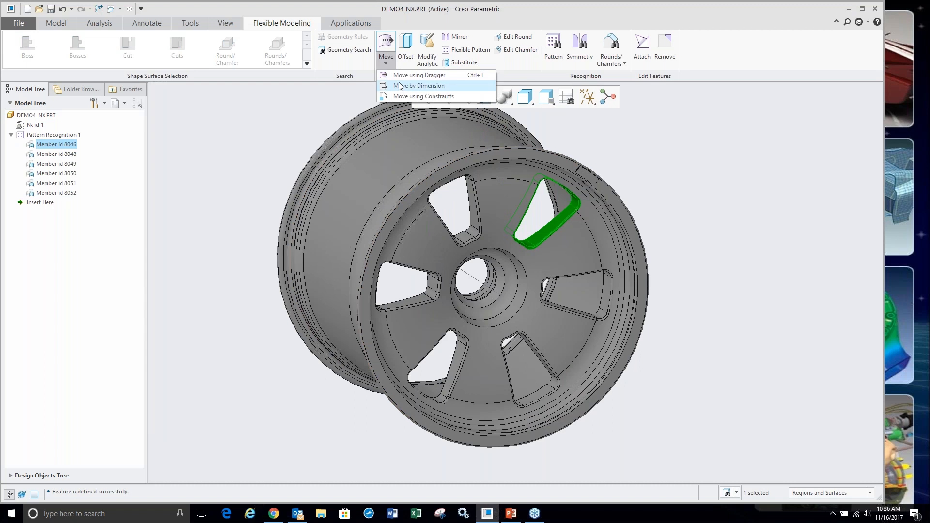
{"action": "left_click", "coordinate": [405, 76]}
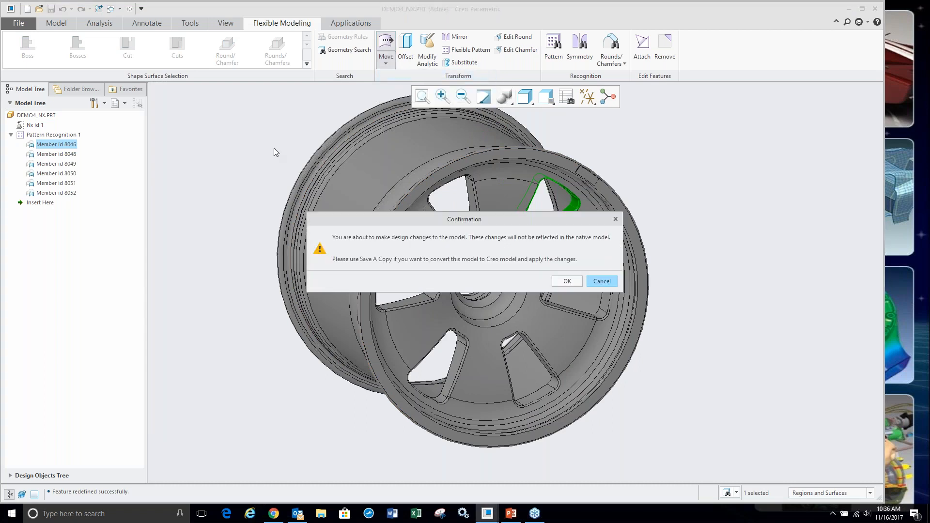
{"action": "left_click_drag", "start_coordinate": [383, 221], "coordinate": [335, 278]}
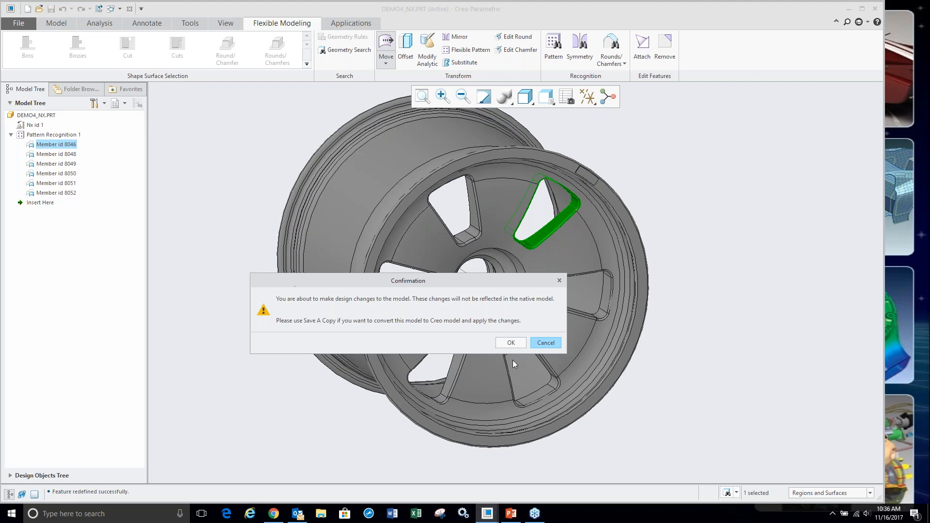
{"action": "left_click", "coordinate": [511, 342]}
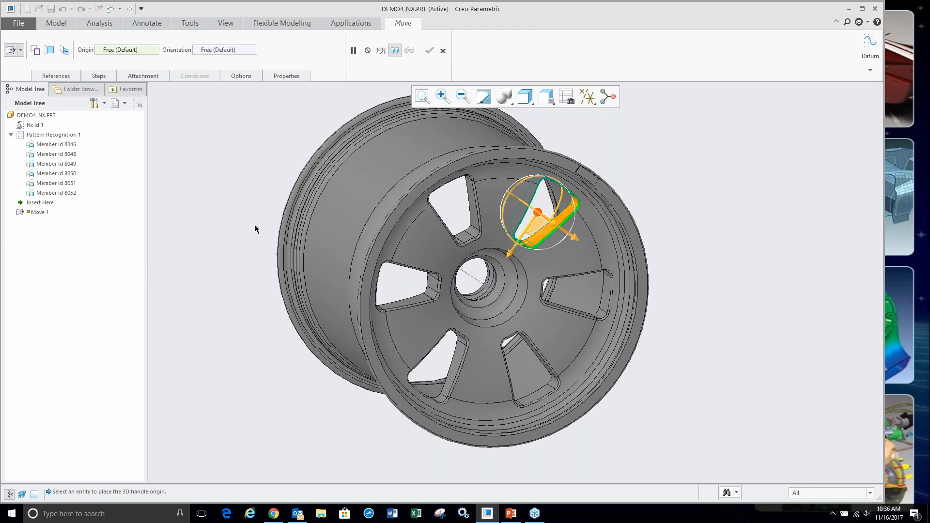
- Try adding the recognized window pattern as the move's pattern reference, and cancel the move
{"action": "scroll", "coordinate": [557, 226], "scroll_direction": "up", "scroll_amount": 5}
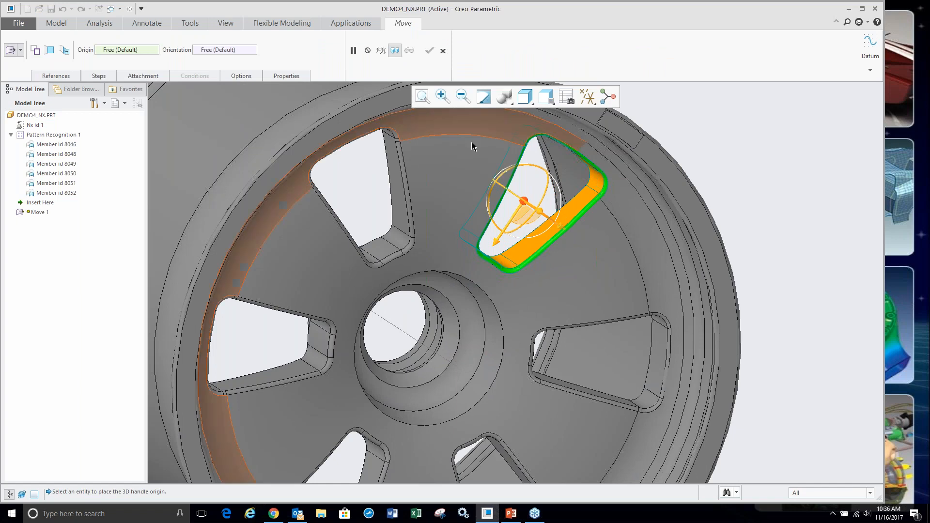
{"action": "scroll", "coordinate": [558, 184], "scroll_direction": "down", "scroll_amount": 3}
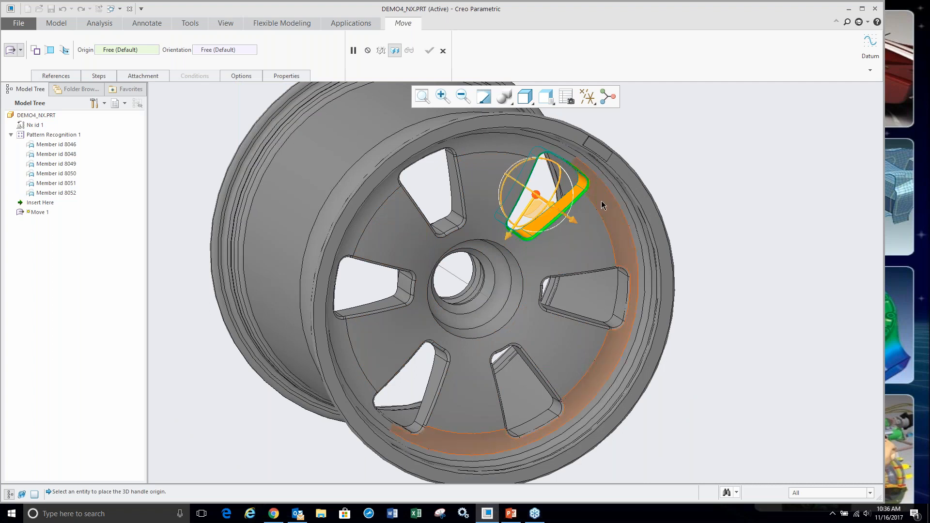
{"action": "right_click", "coordinate": [724, 194]}
{"action": "mouse_move", "coordinate": [740, 205]}
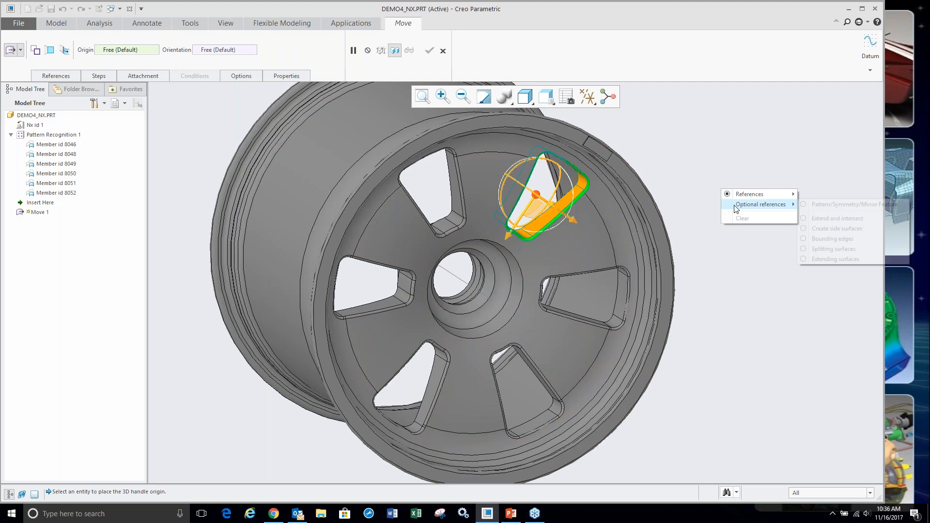
{"action": "left_click", "coordinate": [819, 201]}
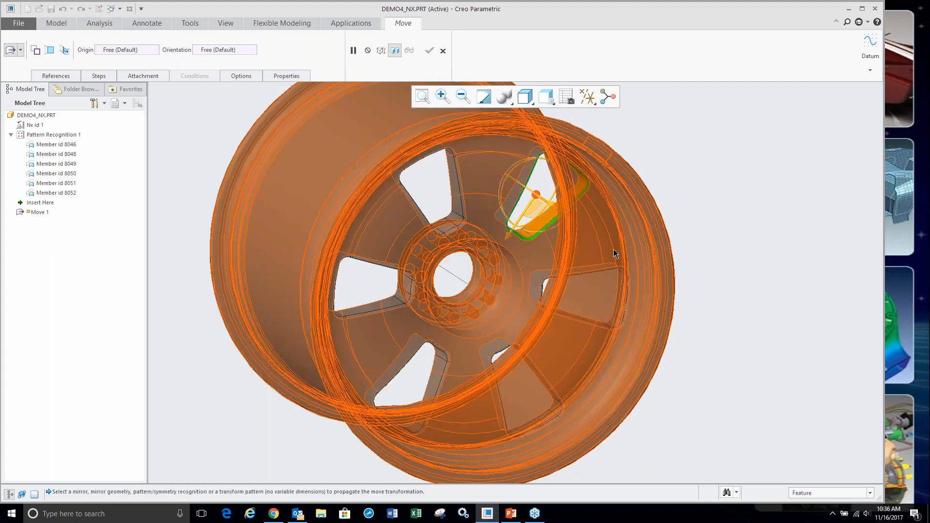
{"action": "left_click", "coordinate": [34, 137]}
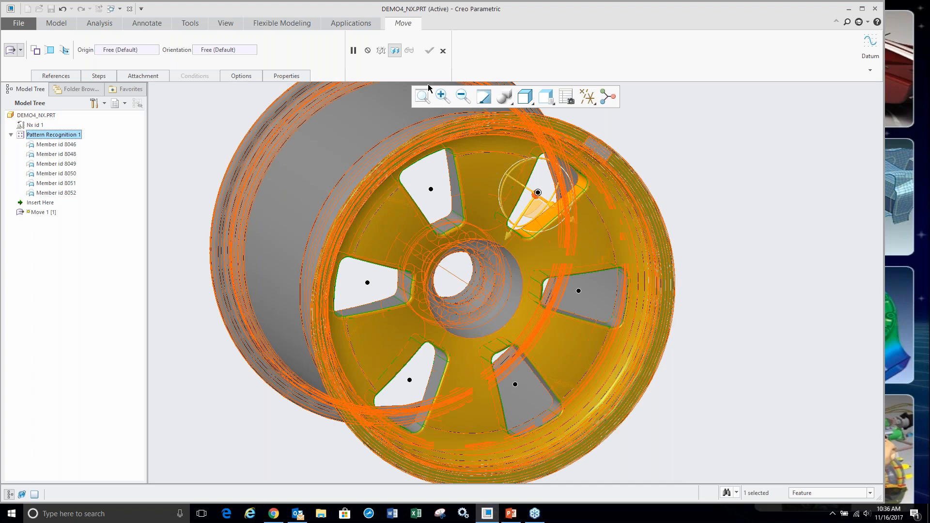
{"action": "left_click", "coordinate": [443, 50]}
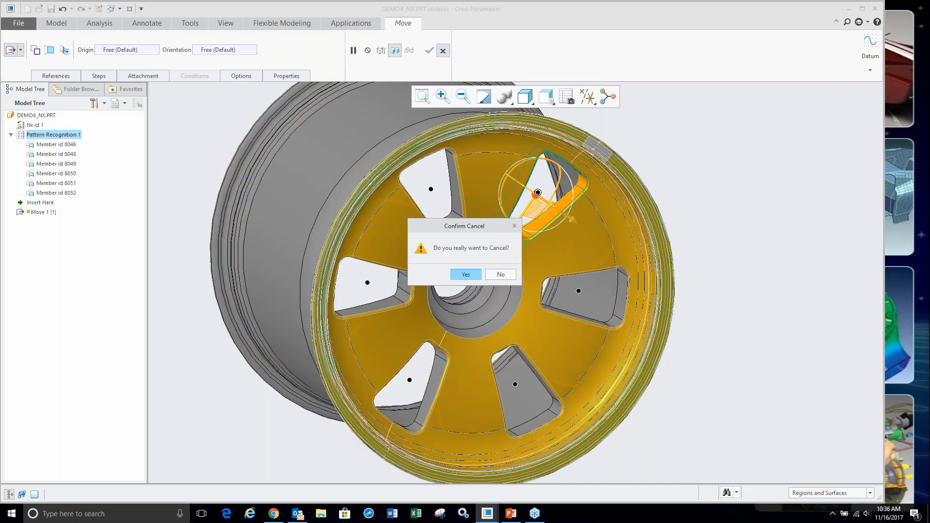
{"action": "left_click", "coordinate": [465, 274]}
- Move one side wall of the window by rotating it 11 degrees about the wheel's centre axis
{"action": "left_click", "coordinate": [546, 216]}
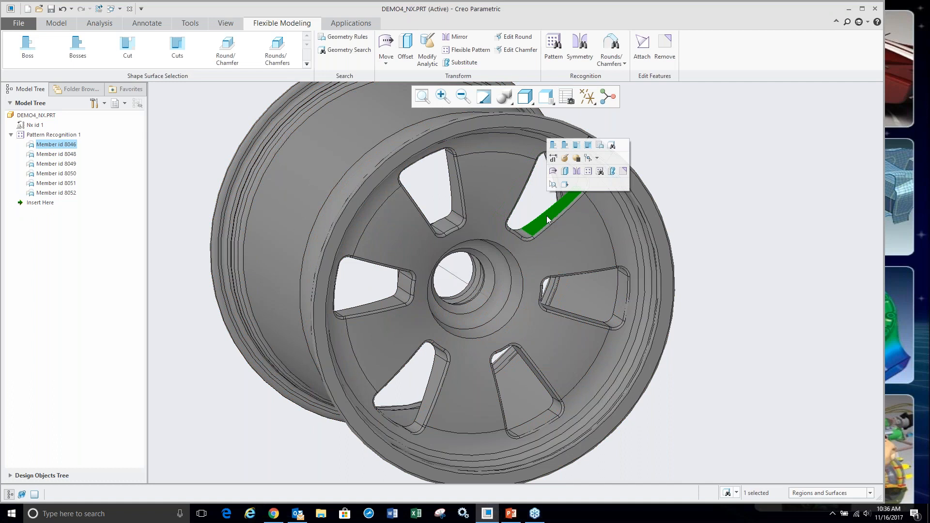
{"action": "left_click", "coordinate": [556, 163]}
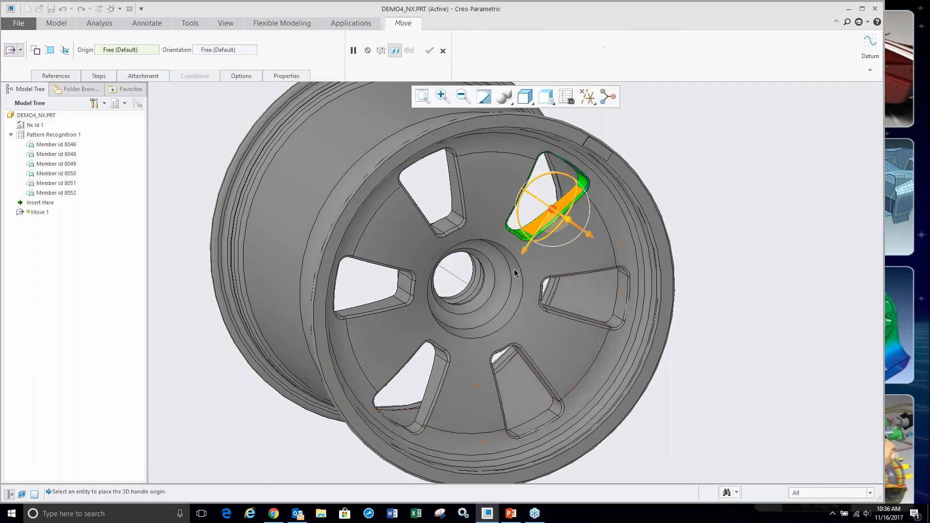
{"action": "scroll", "coordinate": [560, 222], "scroll_direction": "up", "scroll_amount": 3}
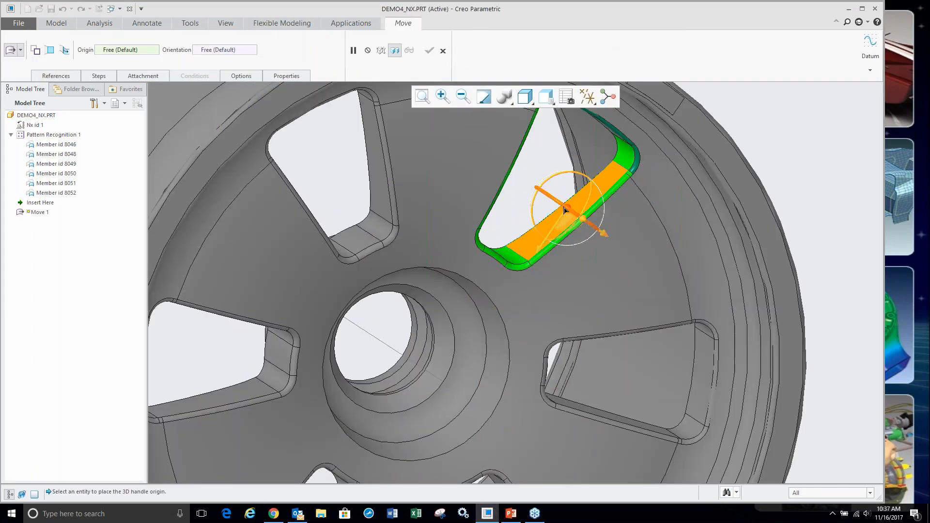
{"action": "scroll", "coordinate": [560, 223], "scroll_direction": "down", "scroll_amount": 3}
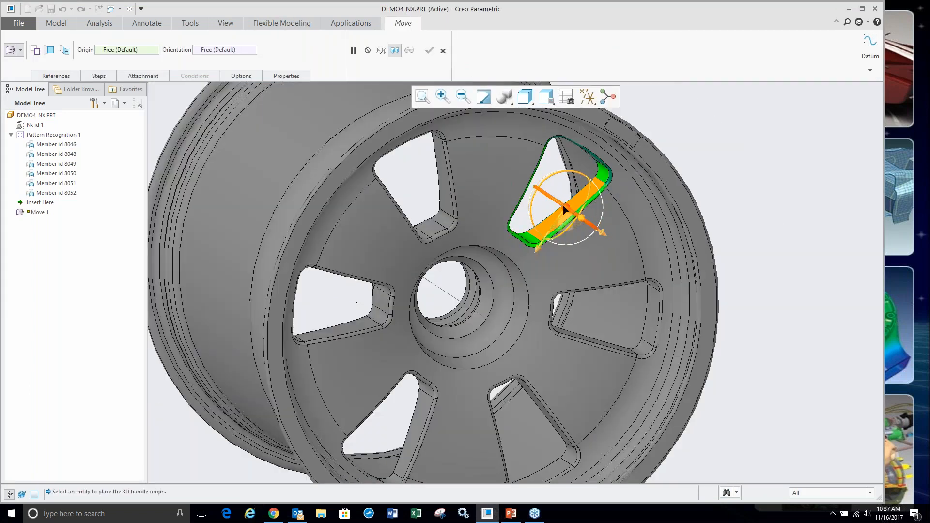
{"action": "left_click", "coordinate": [445, 294]}
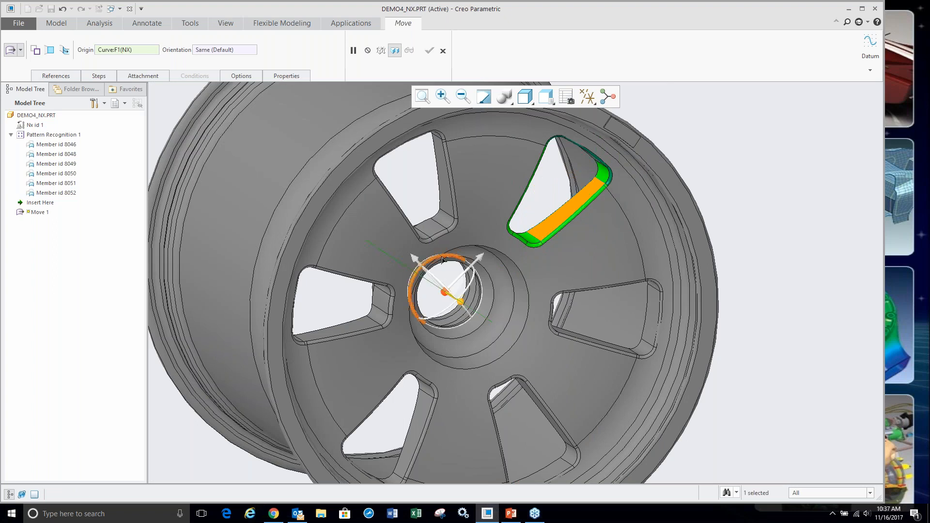
{"action": "left_click_drag", "start_coordinate": [443, 260], "coordinate": [443, 248]}
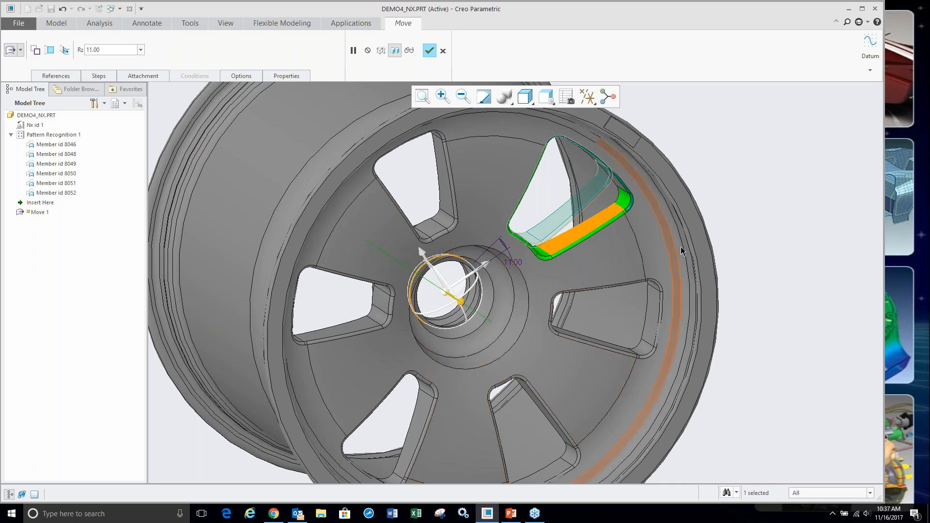
- Propagate the wall rotation to the other windows through the recognized pattern, and discard the move
{"action": "right_click", "coordinate": [700, 197]}
{"action": "left_click", "coordinate": [730, 211]}
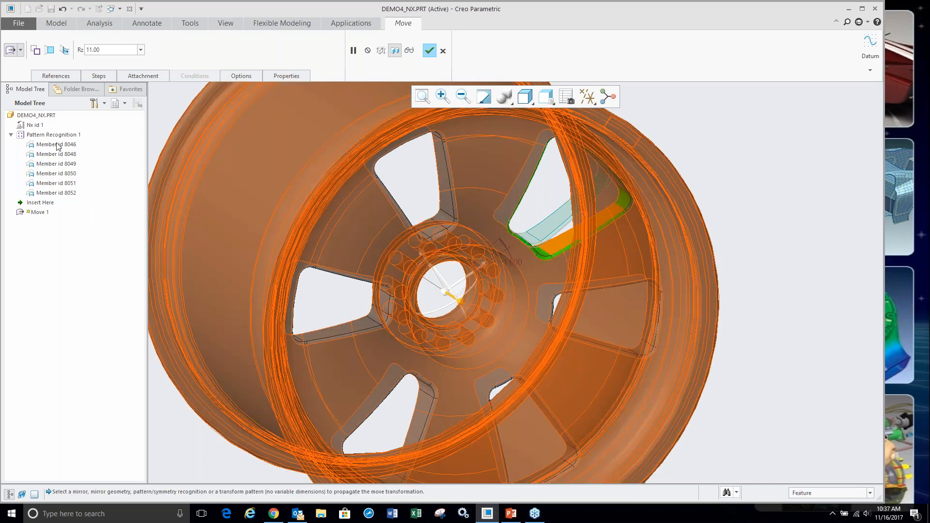
{"action": "left_click", "coordinate": [54, 135]}
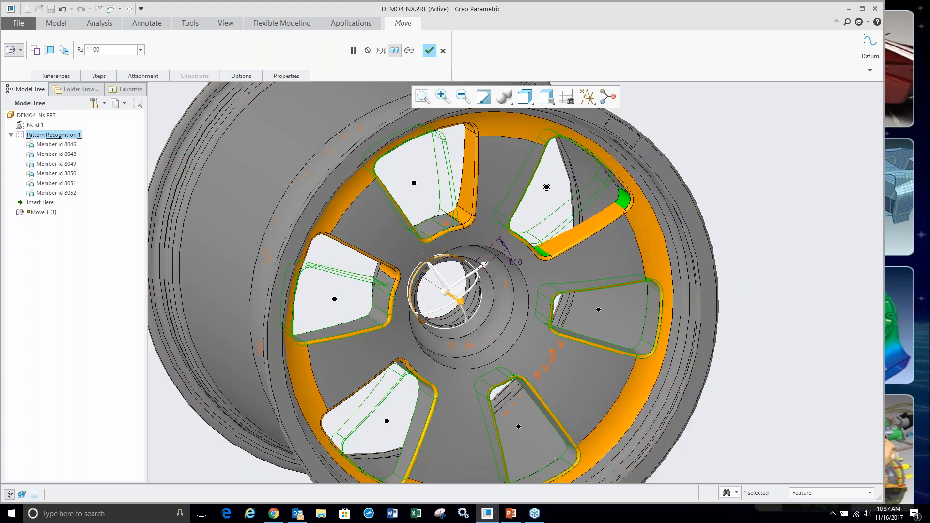
{"action": "scroll", "coordinate": [372, 184], "scroll_direction": "down", "scroll_amount": 4}
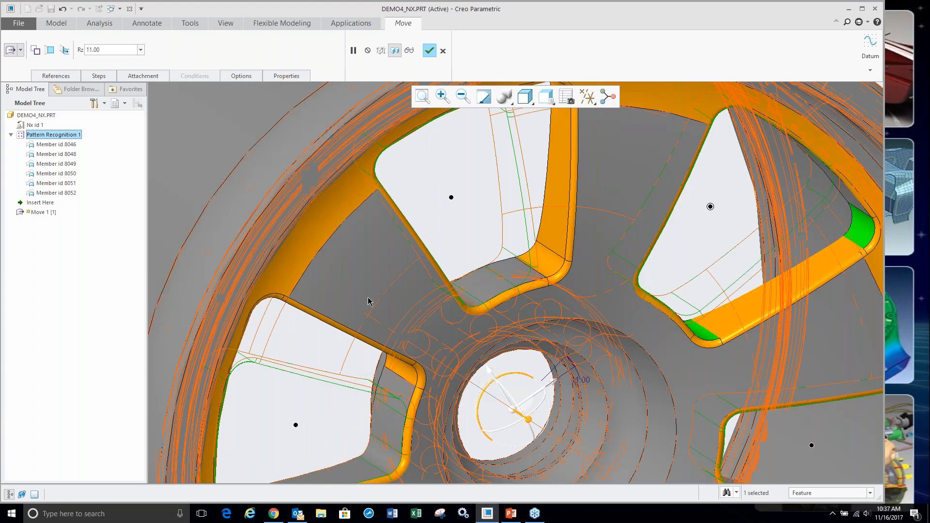
{"action": "left_click", "coordinate": [441, 52]}
{"action": "left_click", "coordinate": [466, 274]}
{"action": "key", "text": "ctrl+d"}
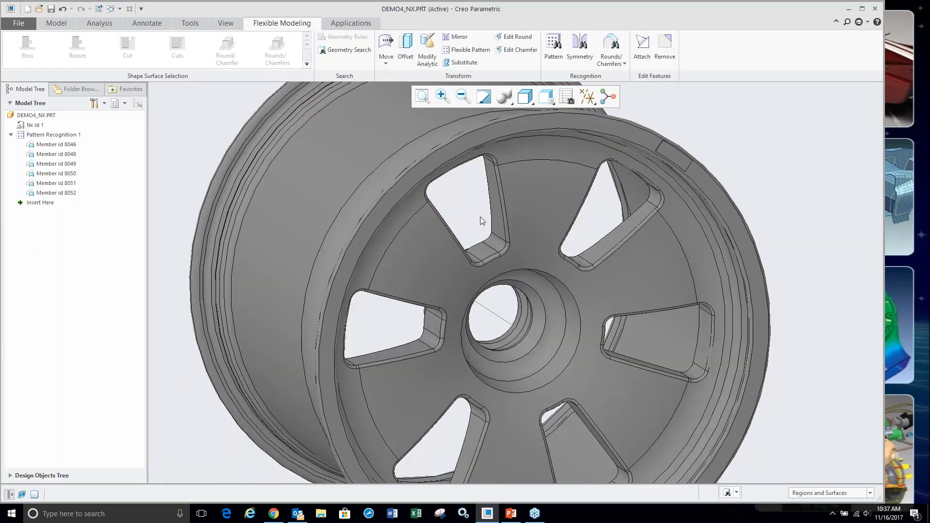
- Close the wheel model and open demo5.prt from the FMX folder
{"action": "left_click", "coordinate": [129, 9]}
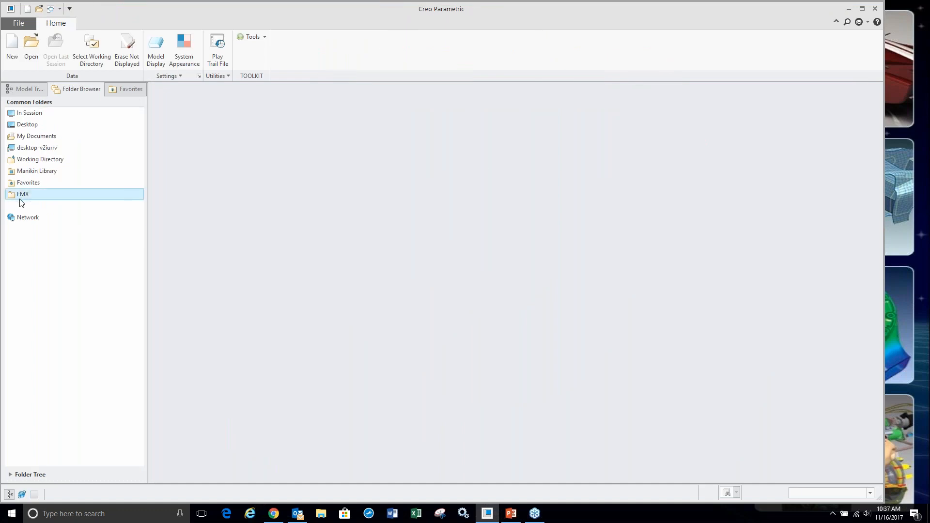
{"action": "left_click", "coordinate": [21, 197]}
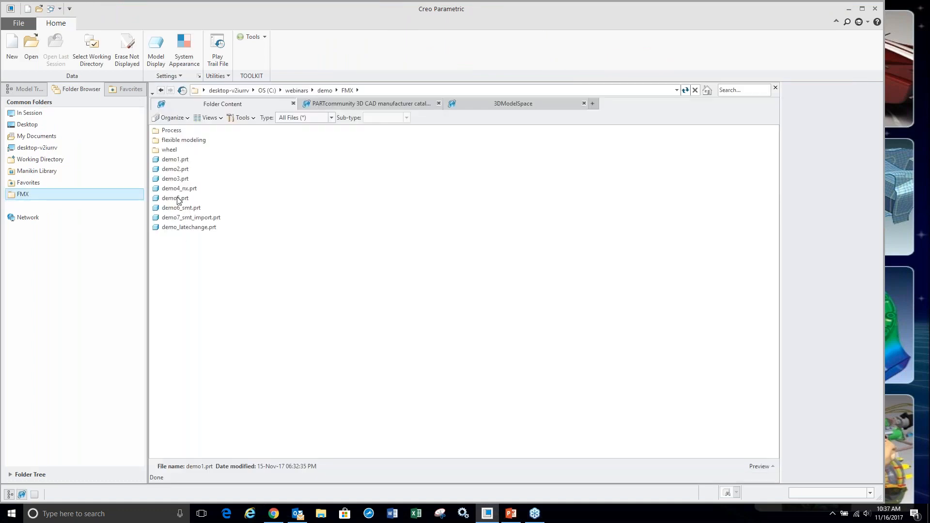
{"action": "double_click", "coordinate": [175, 198]}
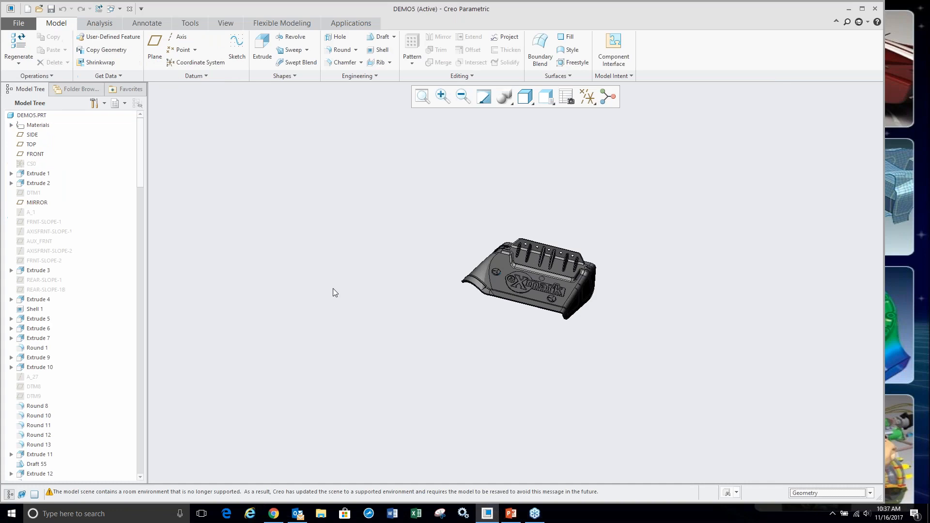
{"action": "scroll", "coordinate": [535, 306], "scroll_direction": "up", "scroll_amount": 5}
{"action": "scroll", "coordinate": [535, 318], "scroll_direction": "down", "scroll_amount": 2}
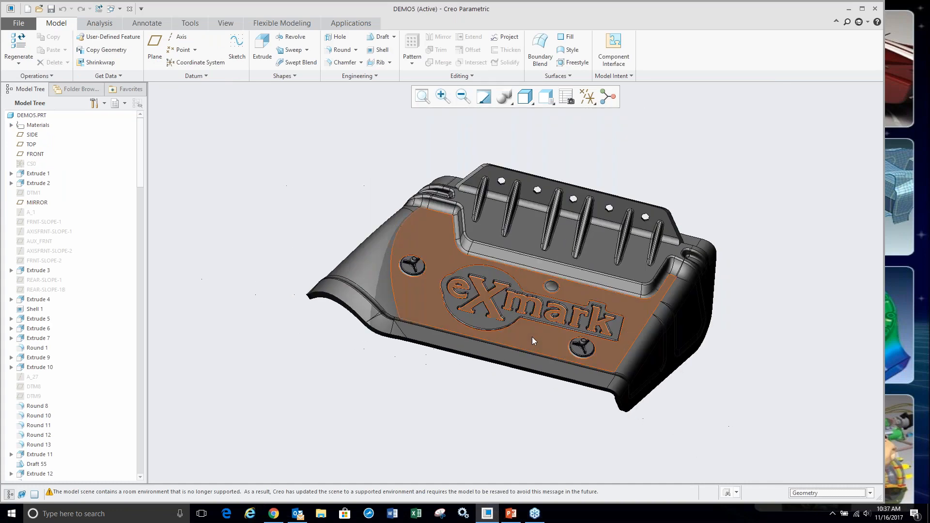
- Select the round three-legged boss nearest the logo's "e" in Flexible Modeling and start moving it with the 3D dragger
{"action": "mouse_move", "coordinate": [533, 274]}
{"action": "middle_mouse_down"}
{"action": "mouse_move", "coordinate": [523, 281]}
{"action": "mouse_move", "coordinate": [537, 261]}
{"action": "mouse_move", "coordinate": [549, 274]}
{"action": "middle_mouse_up"}
{"action": "scroll", "coordinate": [419, 310], "scroll_direction": "up", "scroll_amount": 5}
{"action": "middle_click_drag", "start_coordinate": [434, 316], "coordinate": [434, 343]}
{"action": "scroll", "coordinate": [441, 319], "scroll_direction": "up", "scroll_amount": 3}
{"action": "scroll", "coordinate": [446, 297], "scroll_direction": "up", "scroll_amount": 2}
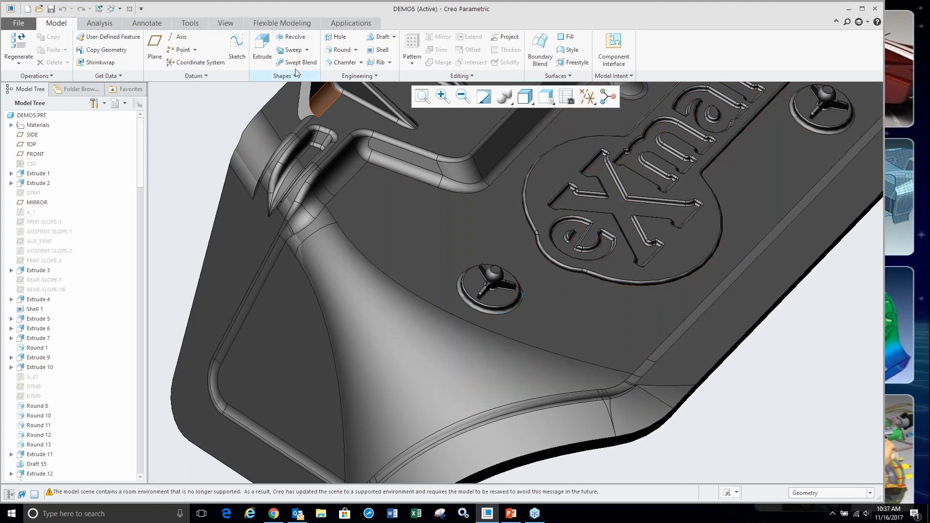
{"action": "left_click", "coordinate": [268, 24]}
{"action": "scroll", "coordinate": [508, 300], "scroll_direction": "down", "scroll_amount": 3}
{"action": "left_click", "coordinate": [491, 291]}
{"action": "scroll", "coordinate": [561, 339], "scroll_direction": "up", "scroll_amount": 2}
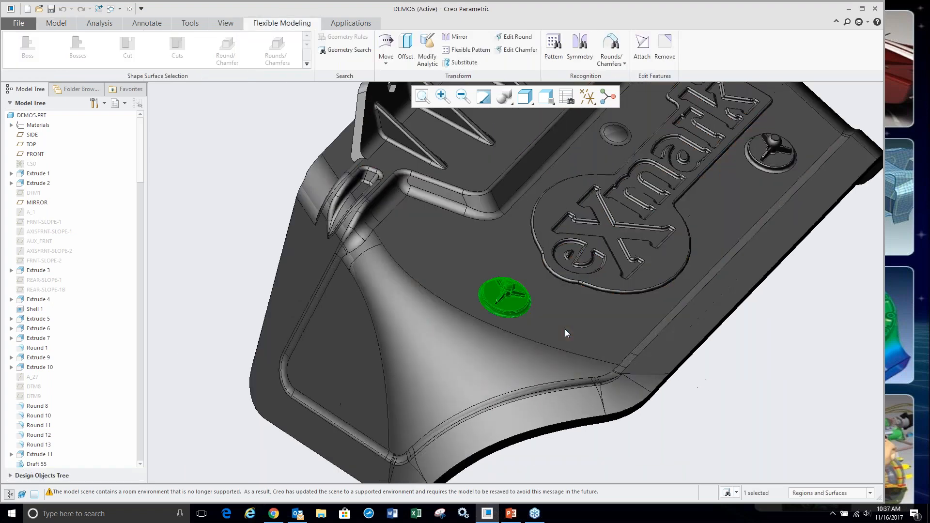
{"action": "left_click", "coordinate": [385, 64]}
{"action": "left_click", "coordinate": [395, 76]}
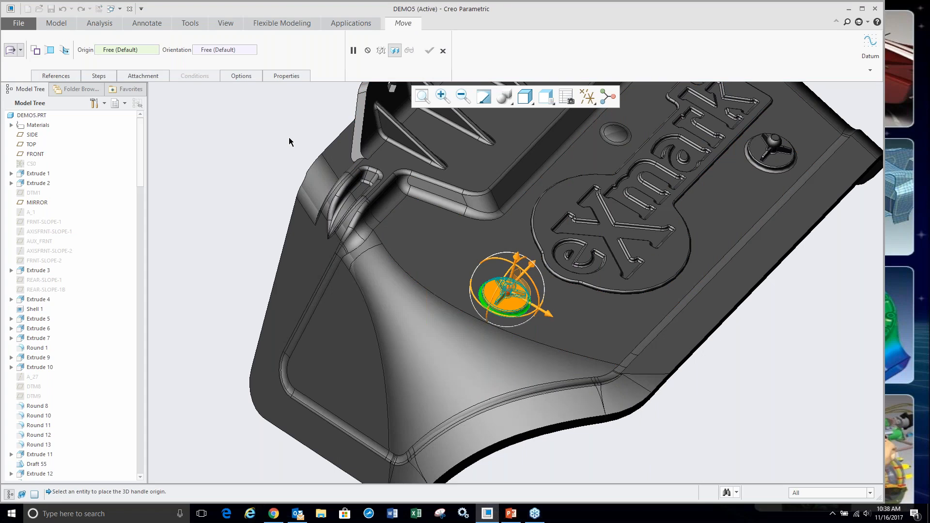
- Move the boss freely from the flat logo face toward the curved corner surface of the cover
{"action": "mouse_move", "coordinate": [512, 310]}
{"action": "middle_mouse_down"}
{"action": "mouse_move", "coordinate": [493, 297]}
{"action": "mouse_move", "coordinate": [510, 309]}
{"action": "mouse_move", "coordinate": [527, 285]}
{"action": "middle_mouse_up"}
{"action": "scroll", "coordinate": [519, 297], "scroll_direction": "down", "scroll_amount": 3}
{"action": "scroll", "coordinate": [567, 283], "scroll_direction": "up", "scroll_amount": 1}
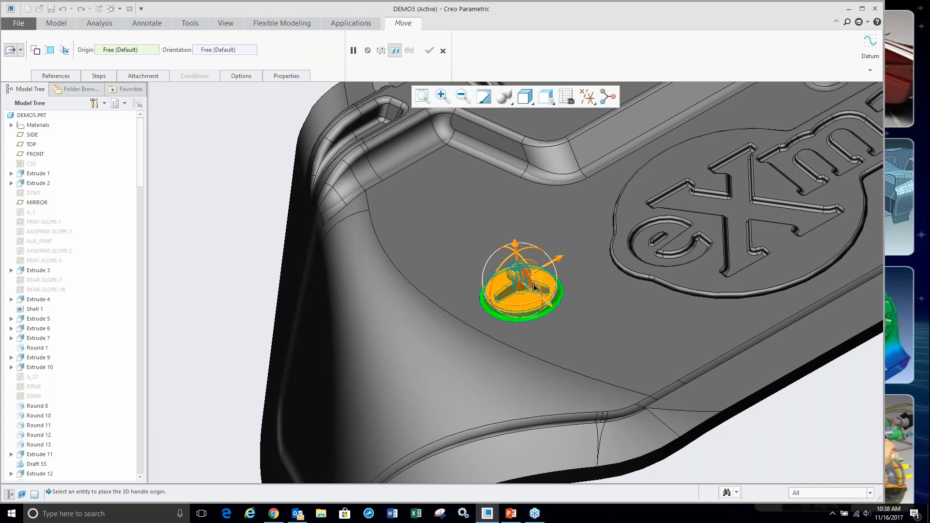
{"action": "left_click_drag", "start_coordinate": [534, 287], "coordinate": [348, 301]}
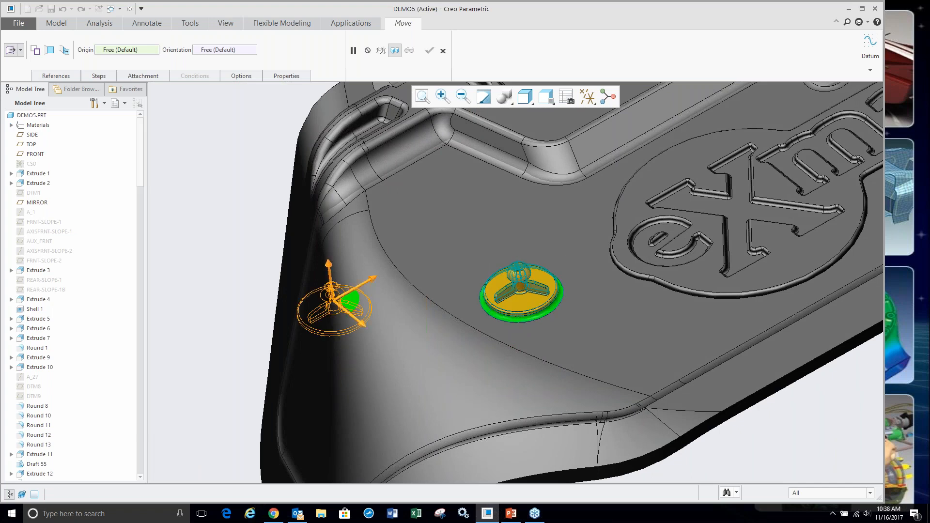
- Move the support boss freely off the flat face with the eXmark lettering to just outside the part's corner end wall
{"action": "left_click_drag", "start_coordinate": [252, 318], "coordinate": [366, 304]}
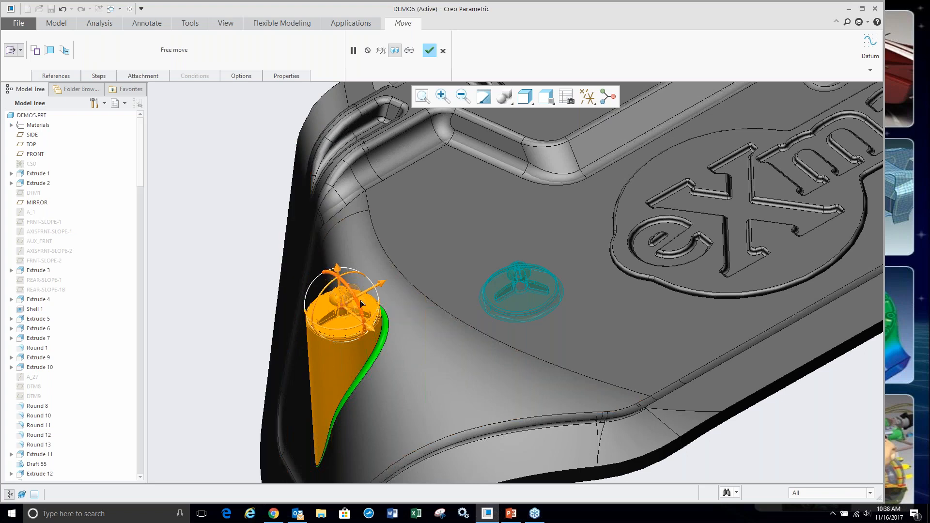
{"action": "left_click_drag", "start_coordinate": [292, 303], "coordinate": [250, 241]}
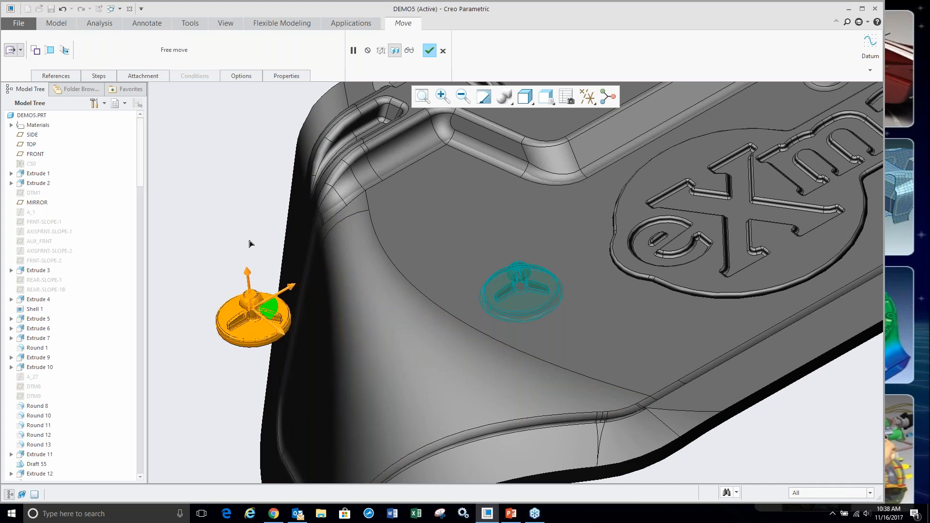
{"action": "middle_click_drag", "start_coordinate": [224, 286], "coordinate": [320, 209]}
{"action": "left_click_drag", "start_coordinate": [320, 209], "coordinate": [316, 250]}
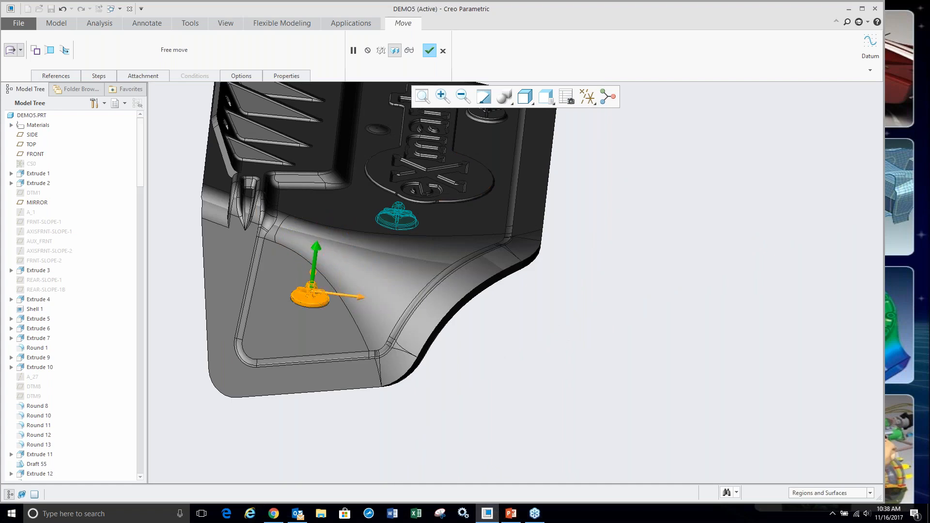
{"action": "middle_click_drag", "start_coordinate": [468, 349], "coordinate": [460, 412]}
{"action": "scroll", "coordinate": [328, 315], "scroll_direction": "up", "scroll_amount": 3}
{"action": "left_click_drag", "start_coordinate": [424, 292], "coordinate": [400, 285]}
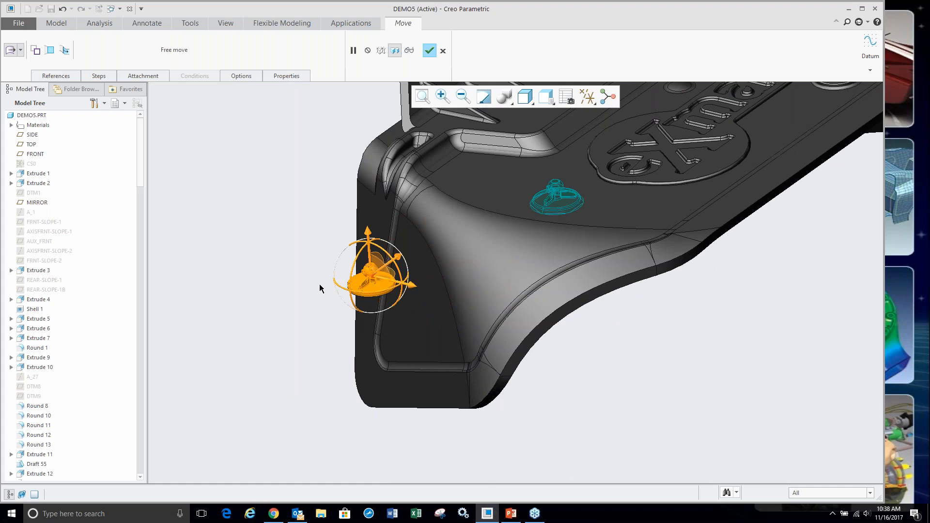
- Reposition the moved boss so it projects outward from the end wall, near the wall's rounded inner edge
{"action": "left_click_drag", "start_coordinate": [349, 268], "coordinate": [299, 283]}
{"action": "middle_click_drag", "start_coordinate": [287, 290], "coordinate": [565, 288]}
{"action": "scroll", "coordinate": [565, 290], "scroll_direction": "up", "scroll_amount": 2}
{"action": "scroll", "coordinate": [234, 262], "scroll_direction": "down", "scroll_amount": 3}
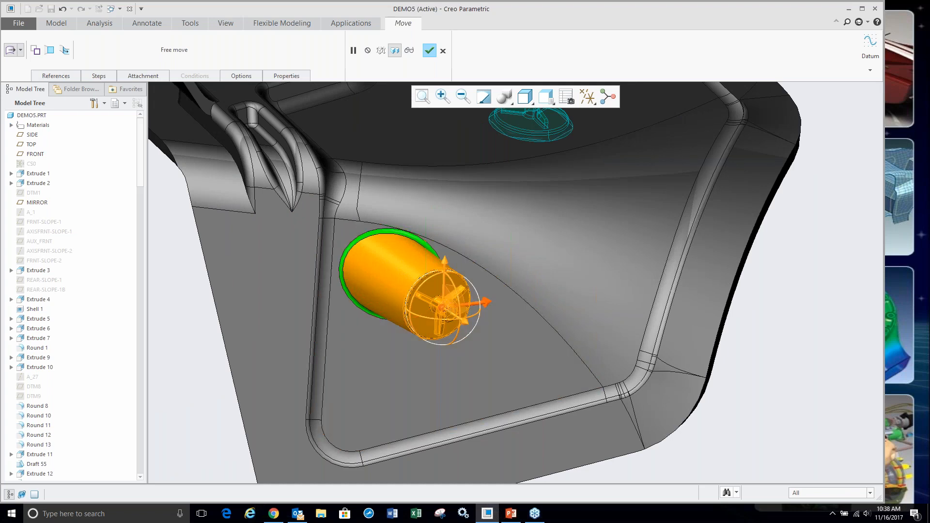
{"action": "left_click_drag", "start_coordinate": [459, 314], "coordinate": [409, 313]}
{"action": "scroll", "coordinate": [301, 281], "scroll_direction": "up", "scroll_amount": 2}
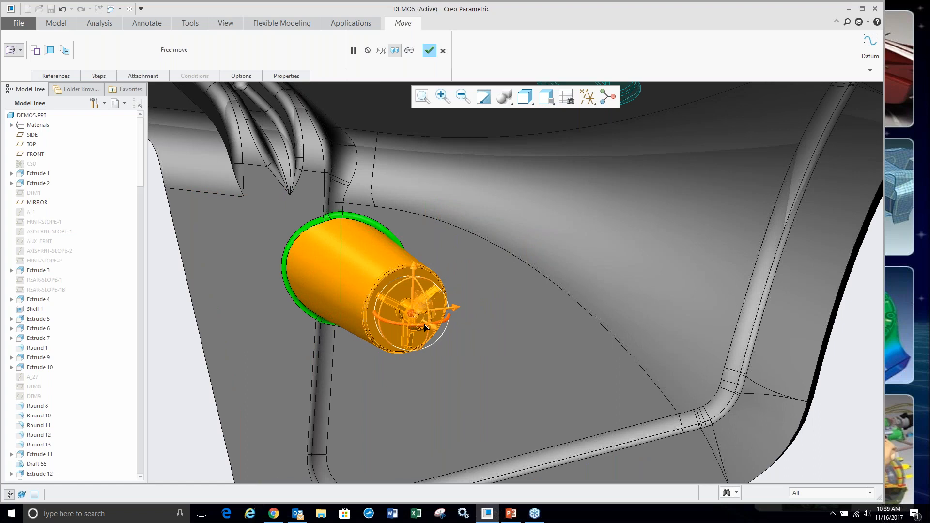
{"action": "left_click", "coordinate": [414, 315]}
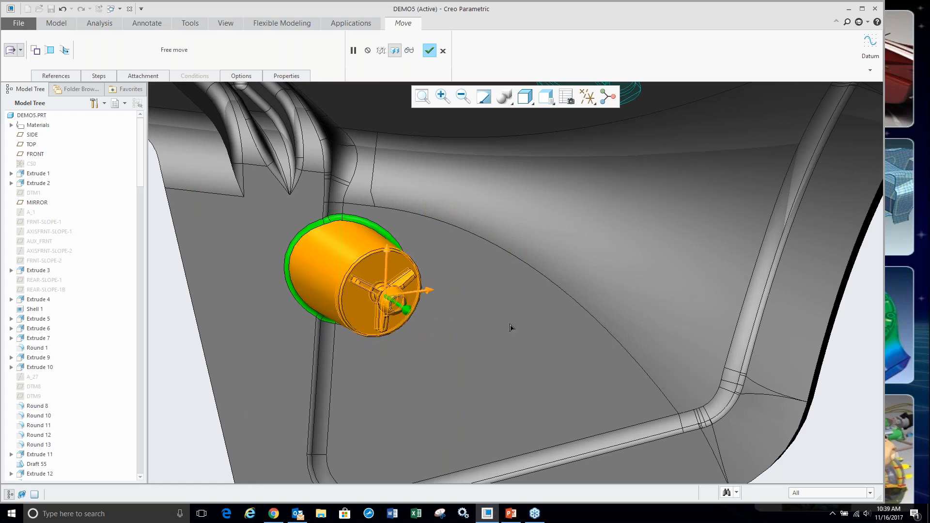
- Keep the original boss in place and complete the move as a copy on the end wall
{"action": "scroll", "coordinate": [509, 326], "scroll_direction": "up", "scroll_amount": 5}
{"action": "mouse_move", "coordinate": [483, 324]}
{"action": "middle_mouse_down"}
{"action": "mouse_move", "coordinate": [431, 306]}
{"action": "mouse_move", "coordinate": [432, 332]}
{"action": "mouse_move", "coordinate": [405, 322]}
{"action": "middle_mouse_up"}
{"action": "left_click_drag", "start_coordinate": [402, 320], "coordinate": [397, 324]}
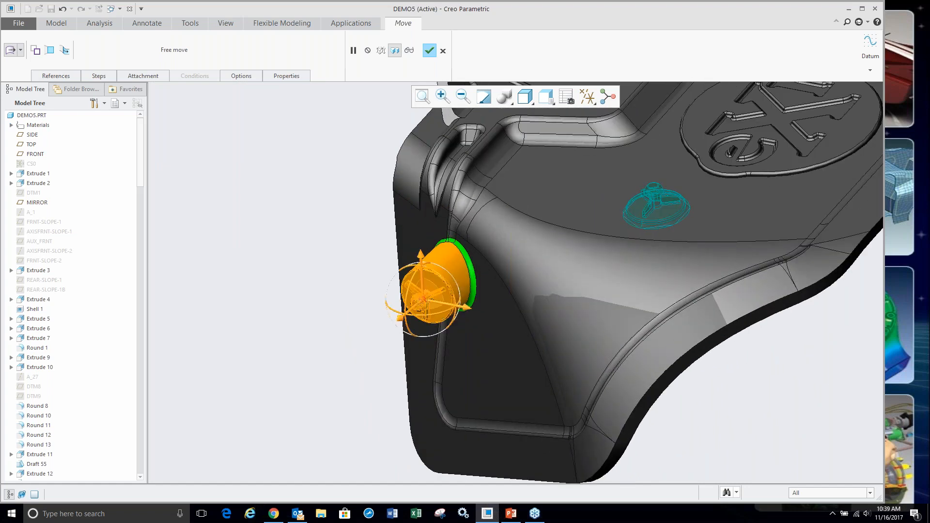
{"action": "scroll", "coordinate": [344, 357], "scroll_direction": "up", "scroll_amount": 1}
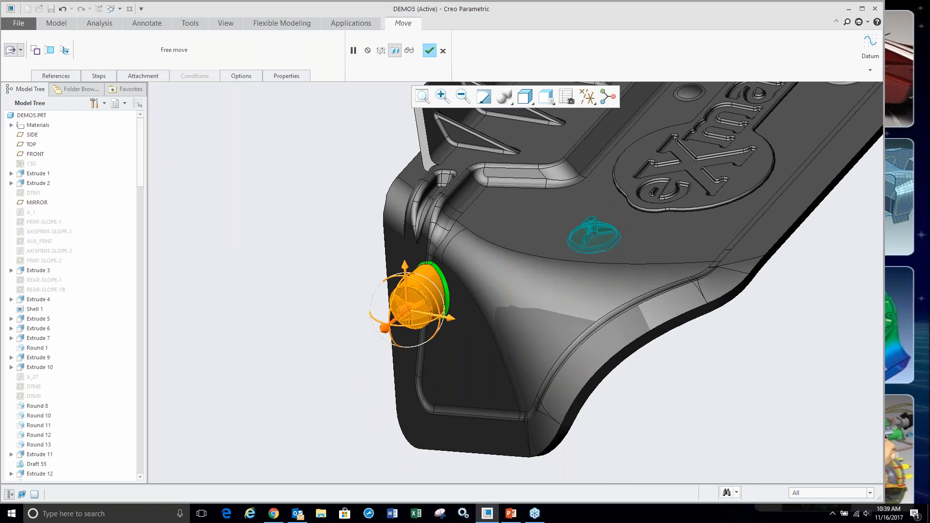
{"action": "scroll", "coordinate": [567, 262], "scroll_direction": "down", "scroll_amount": 2}
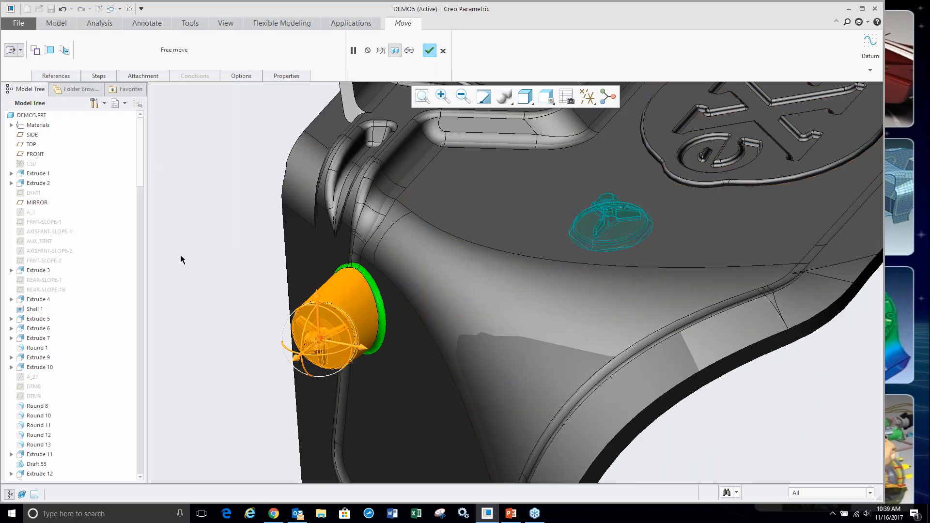
{"action": "left_click", "coordinate": [35, 52]}
{"action": "middle_click", "coordinate": [195, 256]}
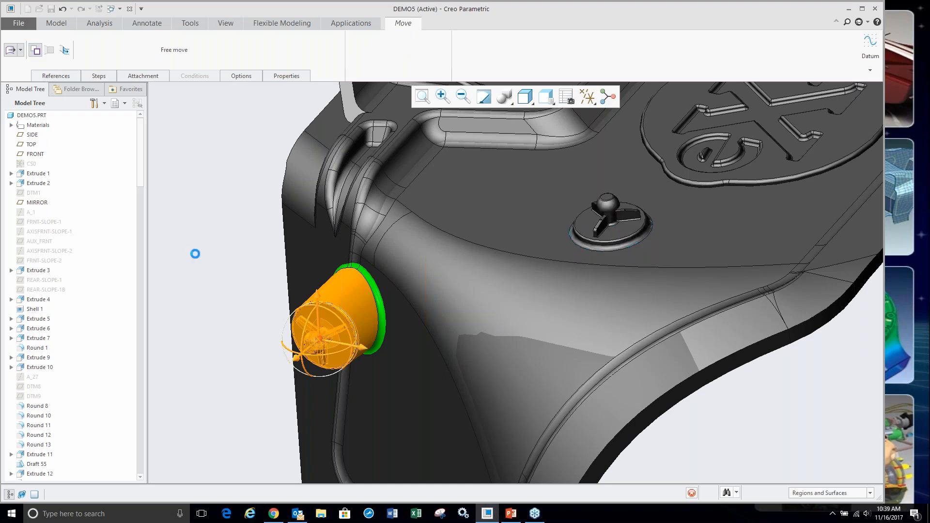
- Set the base diameter of the original support boss near the eXmark lettering to 1.5 and regenerate the model
{"action": "middle_click_drag", "start_coordinate": [193, 286], "coordinate": [193, 266]}
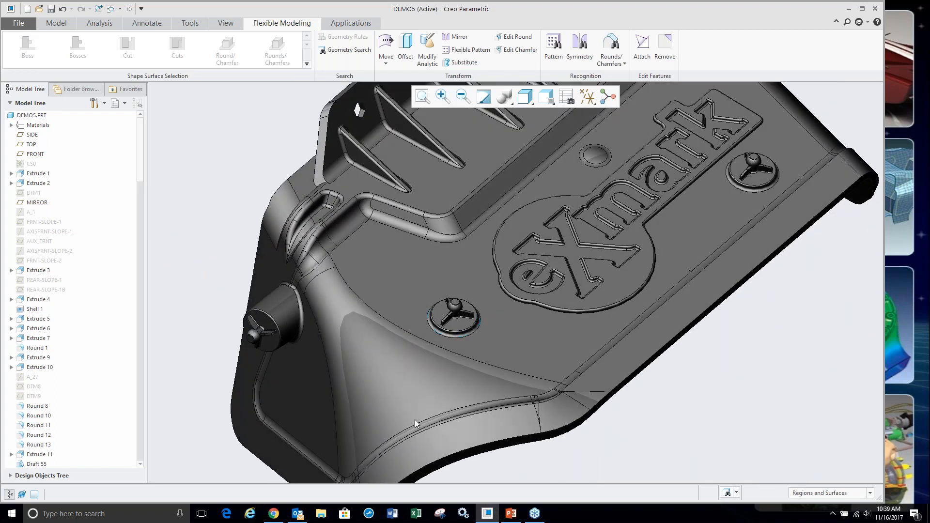
{"action": "scroll", "coordinate": [466, 336], "scroll_direction": "down", "scroll_amount": 5}
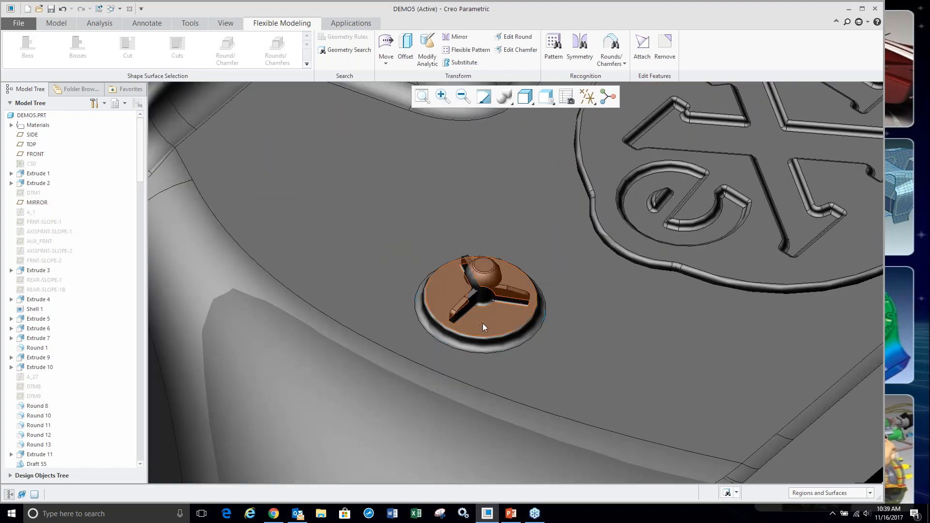
{"action": "left_click", "coordinate": [483, 327]}
{"action": "left_click", "coordinate": [493, 266]}
{"action": "scroll", "coordinate": [460, 305], "scroll_direction": "up", "scroll_amount": 5}
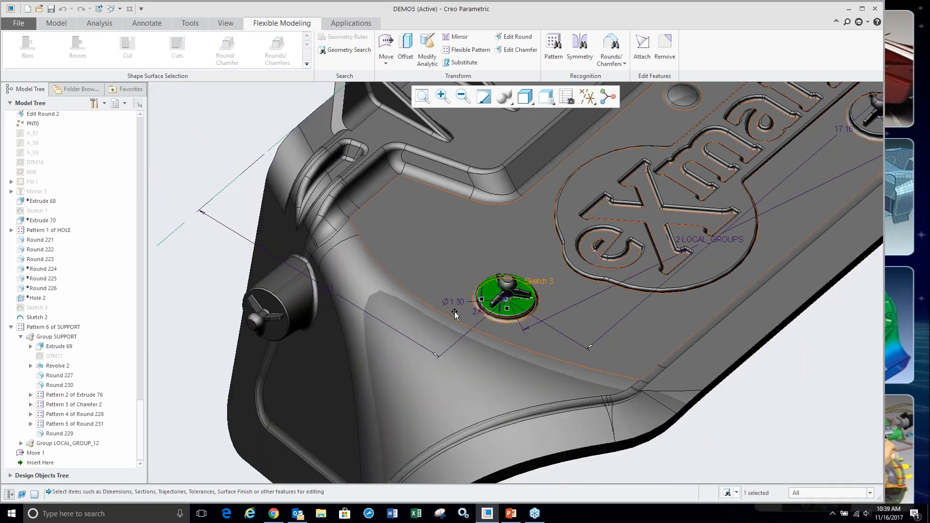
{"action": "double_click", "coordinate": [460, 304]}
{"action": "type", "text": "1.5"}
{"action": "key", "text": "Return"}
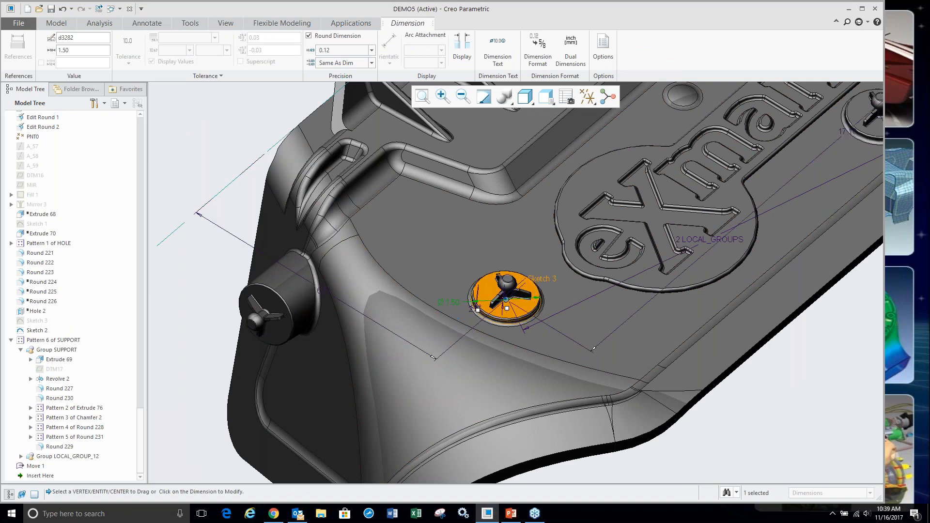
{"action": "double_click", "coordinate": [206, 323]}
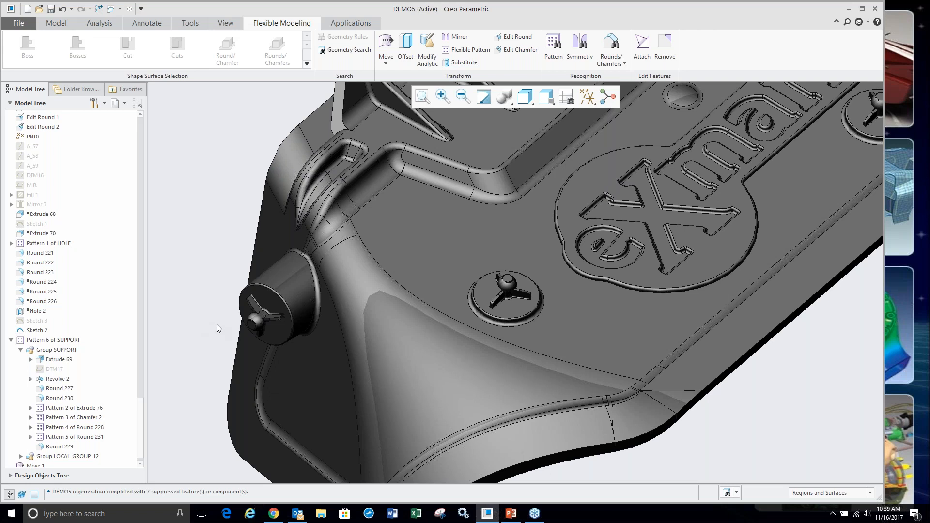
- Set the rib count in the support boss's extrude pattern to 5
{"action": "scroll", "coordinate": [517, 295], "scroll_direction": "up", "scroll_amount": 5}
{"action": "left_click", "coordinate": [524, 300]}
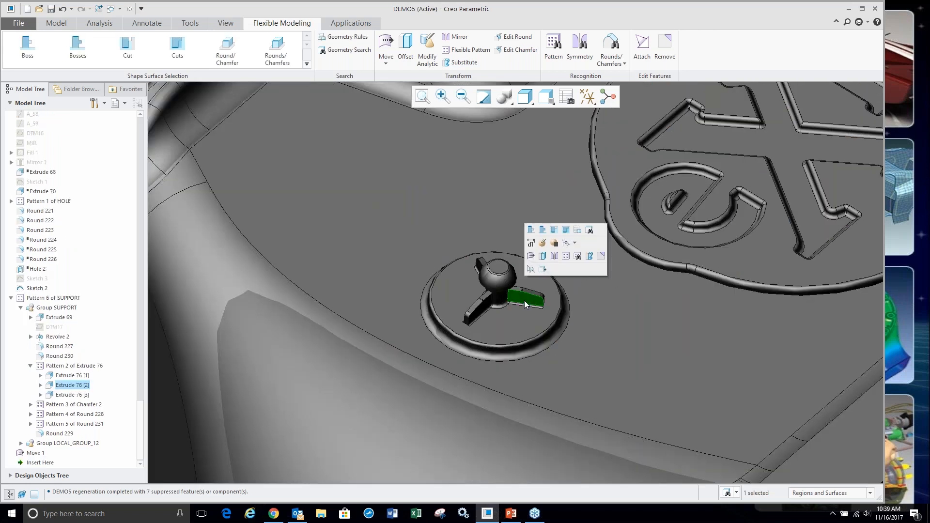
{"action": "left_click", "coordinate": [531, 243]}
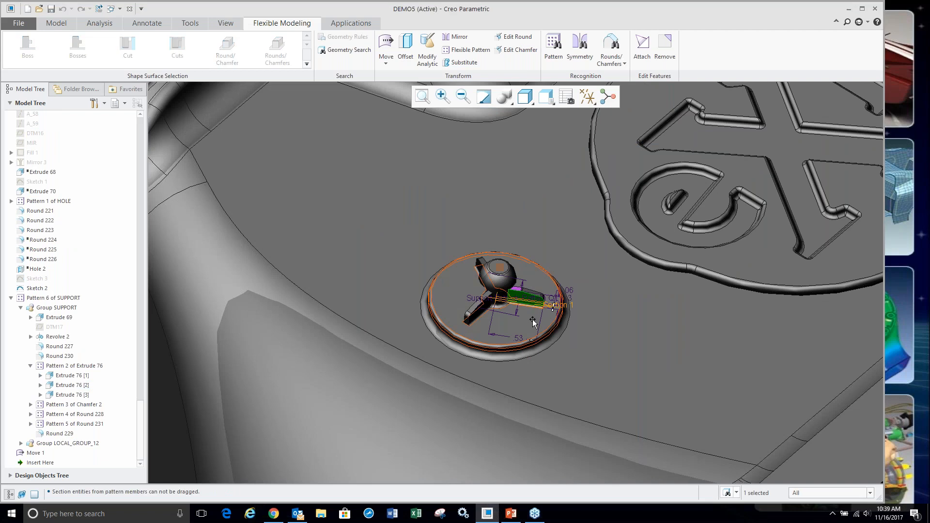
{"action": "scroll", "coordinate": [530, 307], "scroll_direction": "down", "scroll_amount": 1}
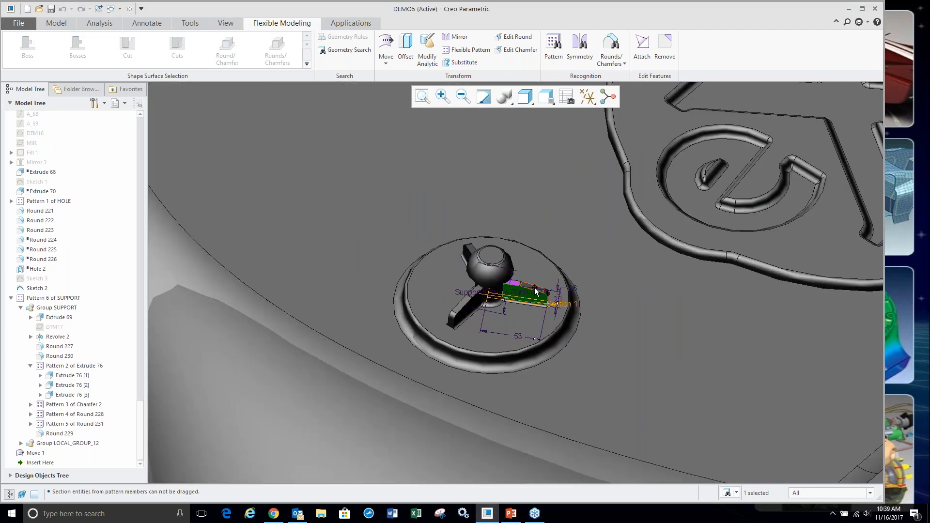
{"action": "double_click", "coordinate": [547, 293]}
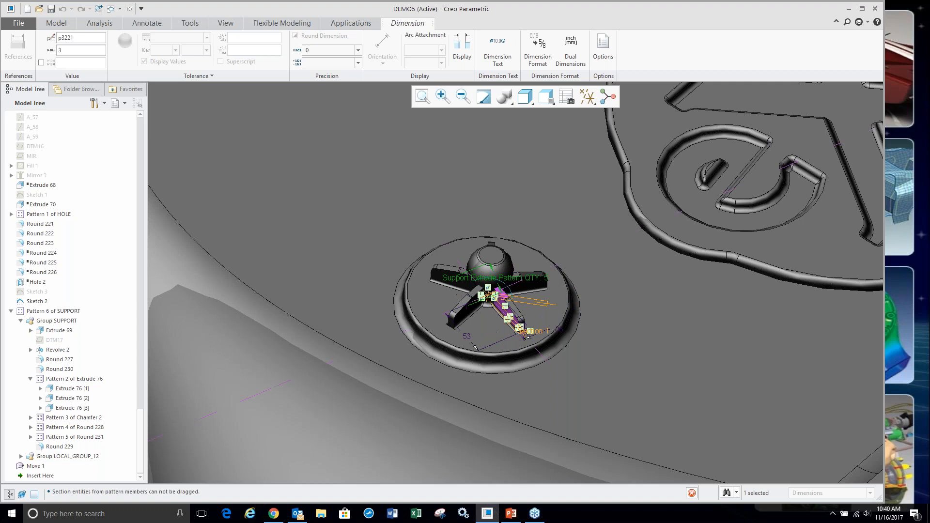
{"action": "scroll", "coordinate": [531, 288], "scroll_direction": "down", "scroll_amount": 2}
{"action": "scroll", "coordinate": [531, 289], "scroll_direction": "down", "scroll_amount": 3}
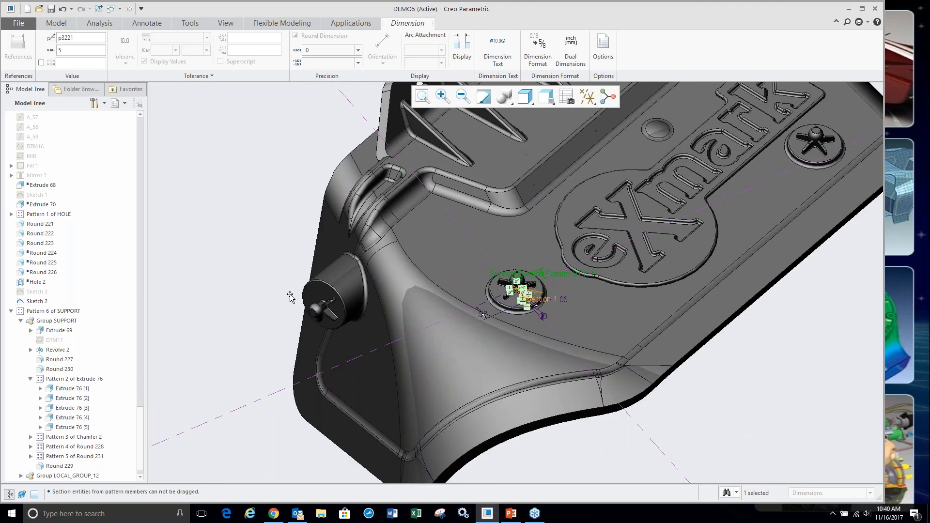
{"action": "middle_click", "coordinate": [268, 299]}
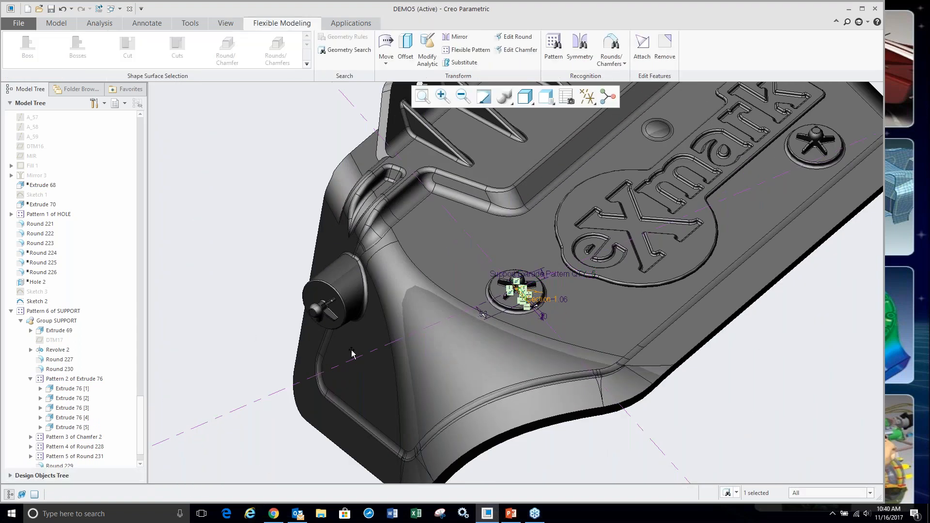
- Compare the ribs on the original and copied bosses, and undo the rib count change
{"action": "scroll", "coordinate": [527, 283], "scroll_direction": "up", "scroll_amount": 2}
{"action": "scroll", "coordinate": [527, 282], "scroll_direction": "up", "scroll_amount": 3}
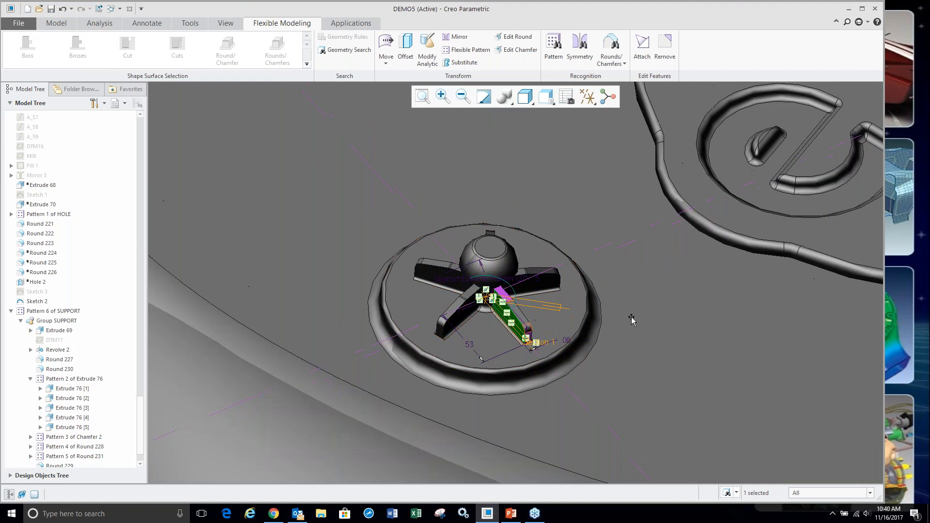
{"action": "scroll", "coordinate": [503, 310], "scroll_direction": "down", "scroll_amount": 5}
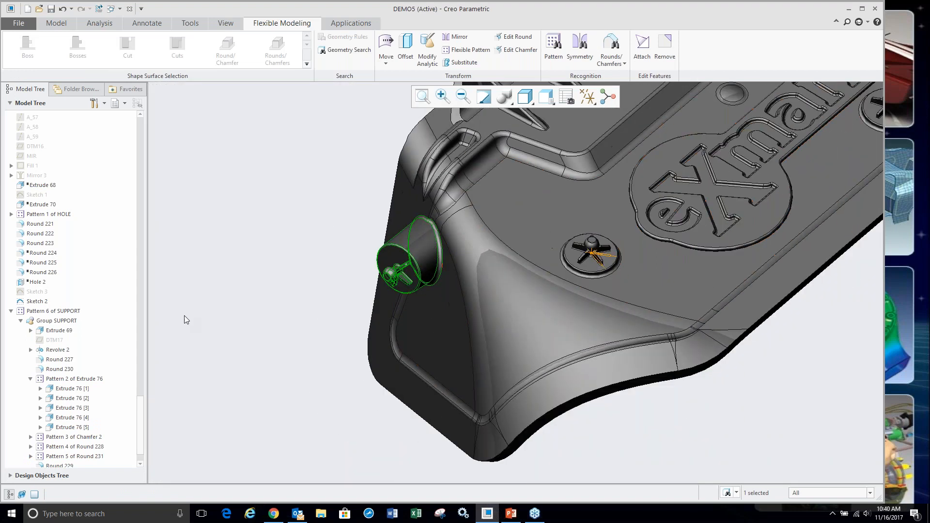
{"action": "left_click", "coordinate": [62, 8]}
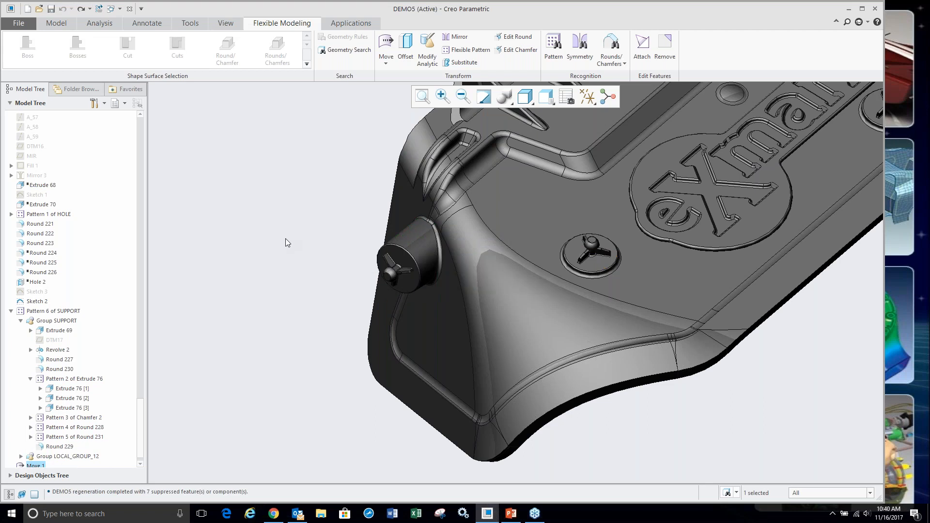
- Try to replace the circular section of the support boss's base extrusion with the hexagonal Sketch 2
{"action": "left_click", "coordinate": [597, 261]}
{"action": "left_click", "coordinate": [616, 203]}
{"action": "scroll", "coordinate": [607, 270], "scroll_direction": "down", "scroll_amount": 5}
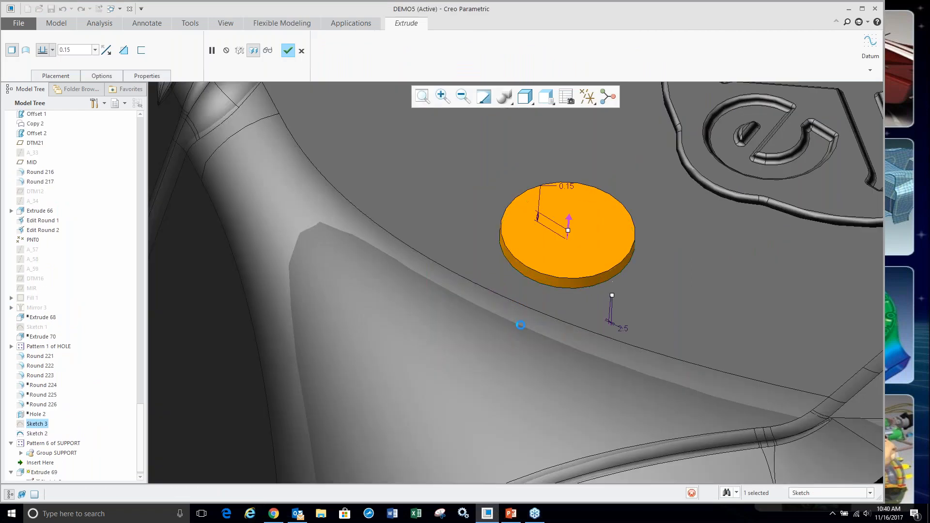
{"action": "left_click", "coordinate": [610, 305]}
{"action": "scroll", "coordinate": [557, 300], "scroll_direction": "up", "scroll_amount": 5}
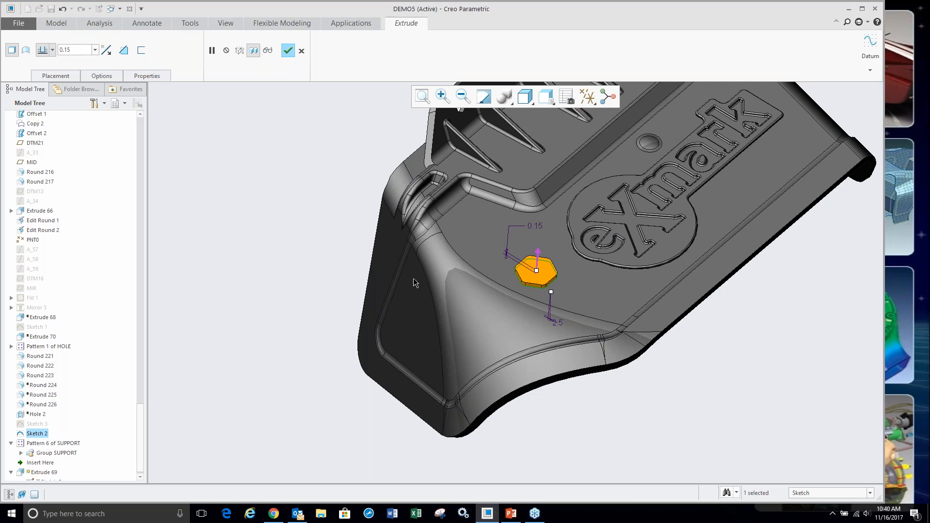
{"action": "left_click", "coordinate": [301, 51]}
{"action": "left_click", "coordinate": [459, 278]}
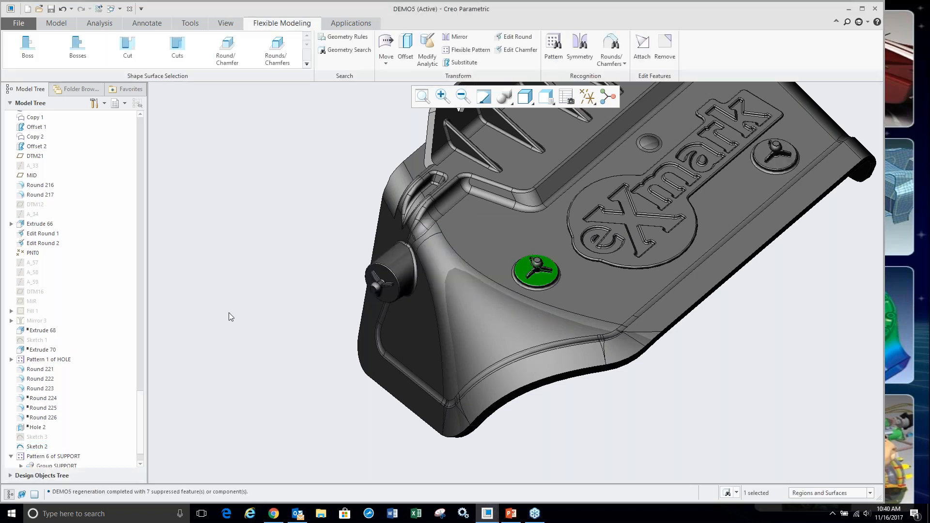
- Select all surfaces of the end hexagonal hole in the ribbed flange as a cut shape
{"action": "middle_click_drag", "start_coordinate": [521, 247], "coordinate": [465, 218]}
{"action": "scroll", "coordinate": [562, 218], "scroll_direction": "down", "scroll_amount": 10}
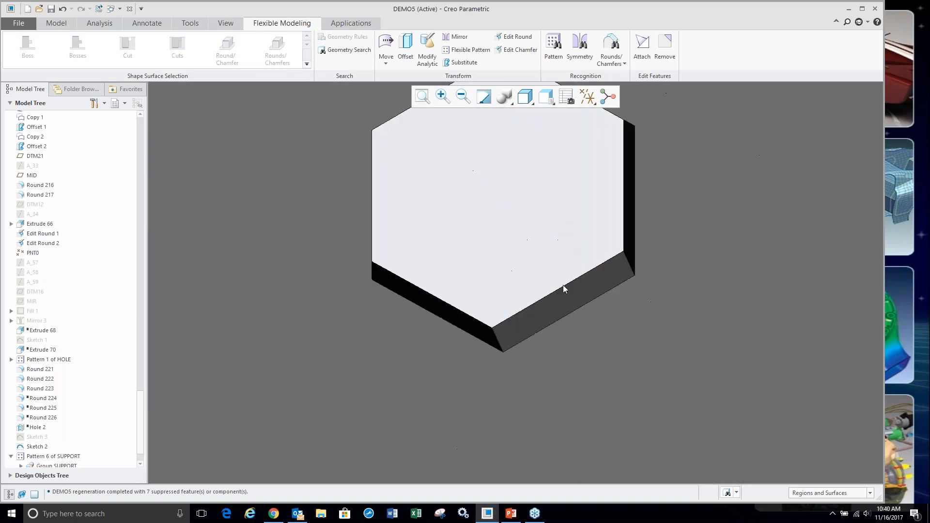
{"action": "left_click", "coordinate": [562, 311]}
{"action": "scroll", "coordinate": [572, 223], "scroll_direction": "up", "scroll_amount": 4}
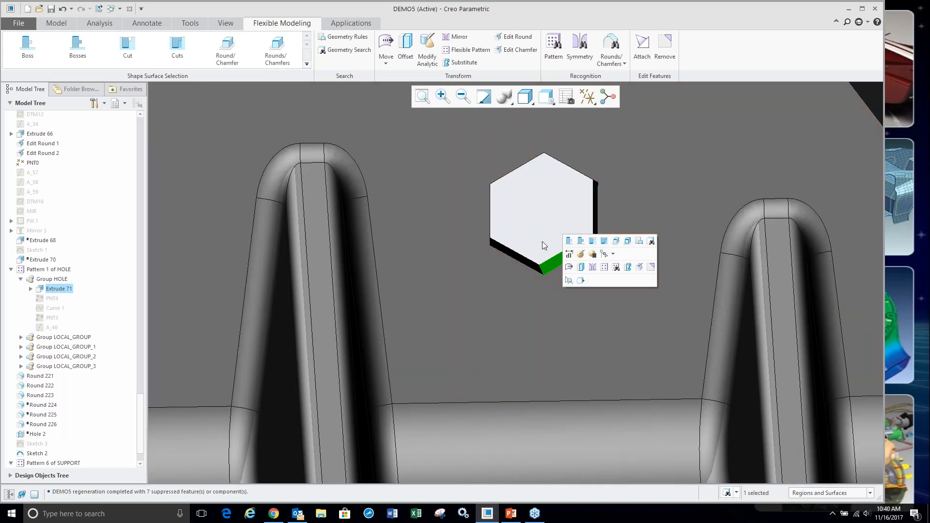
{"action": "left_click", "coordinate": [563, 262], "text": "ctrl"}
{"action": "left_click", "coordinate": [569, 254]}
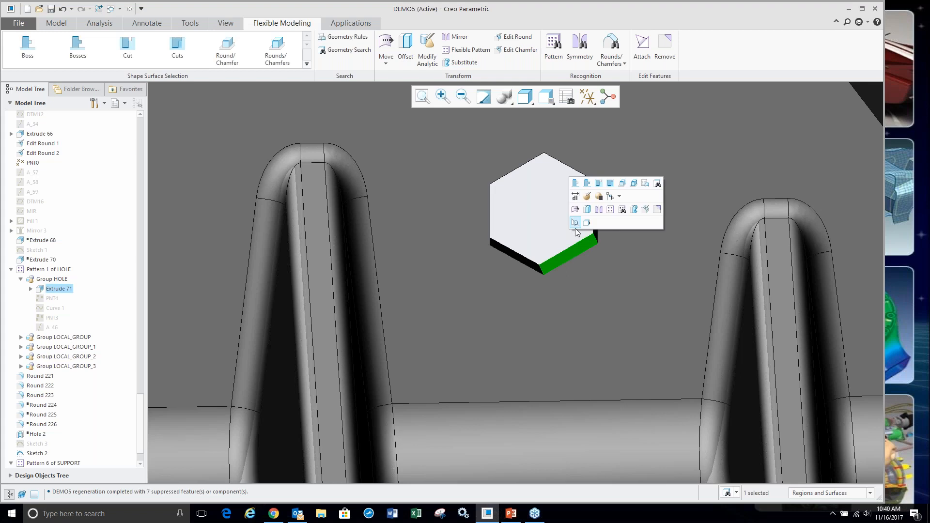
{"action": "left_click", "coordinate": [601, 184]}
{"action": "scroll", "coordinate": [535, 206], "scroll_direction": "up", "scroll_amount": 3}
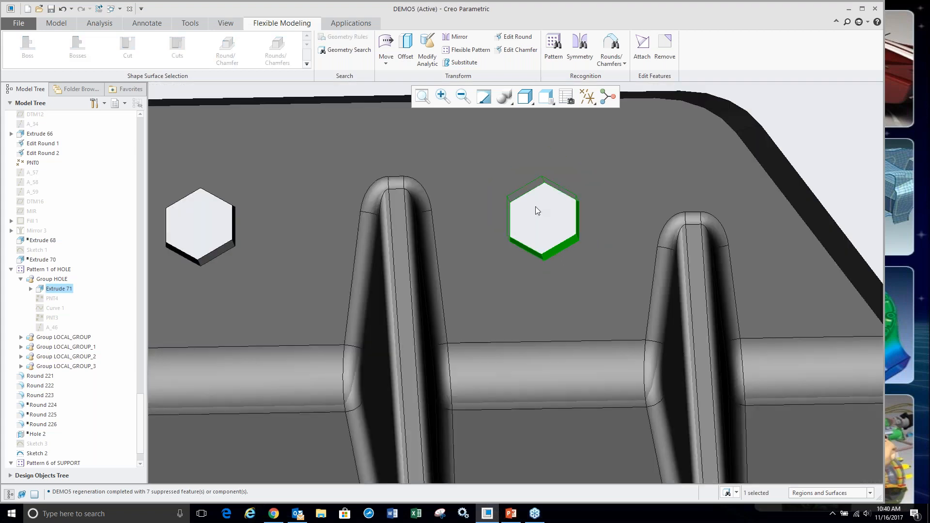
- Recognize the row of identical hexagonal holes along the flange as a one-direction pattern
{"action": "left_click", "coordinate": [553, 46]}
{"action": "scroll", "coordinate": [602, 257], "scroll_direction": "up", "scroll_amount": 5}
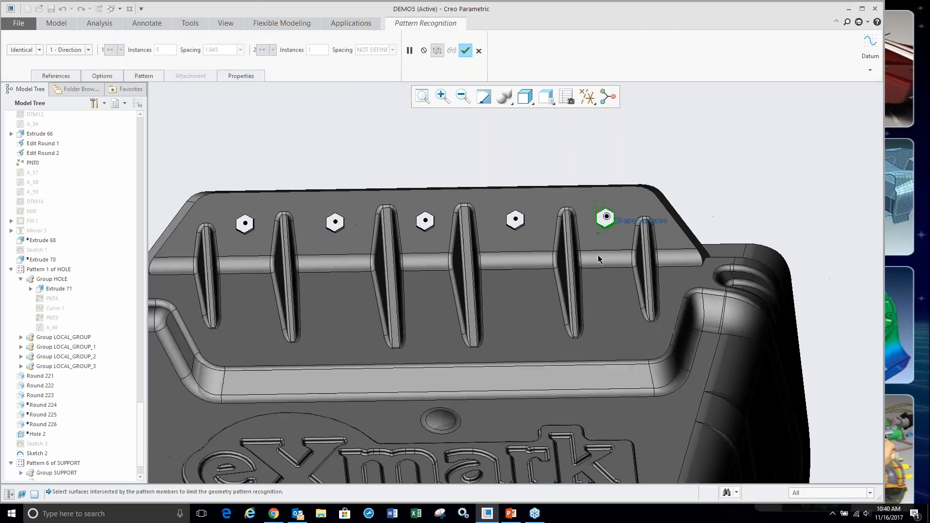
{"action": "middle_click_drag", "start_coordinate": [602, 257], "coordinate": [419, 244]}
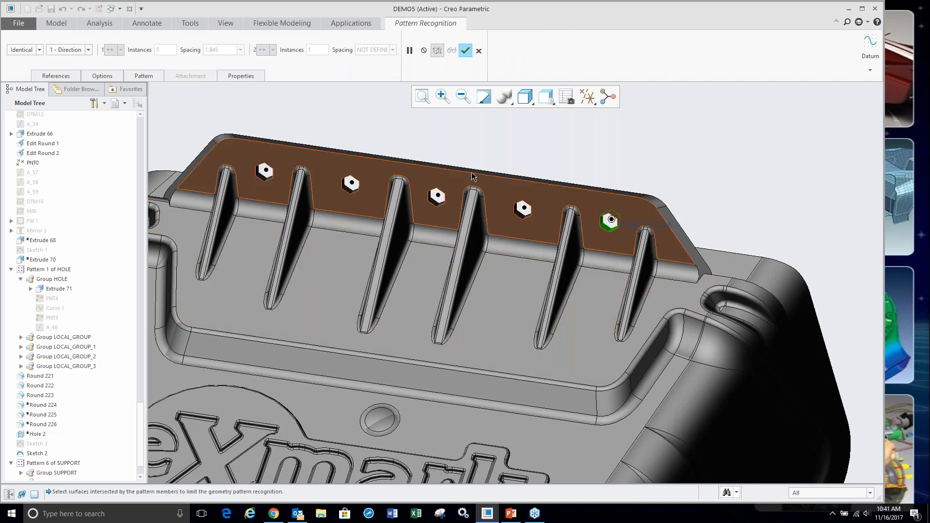
{"action": "middle_click", "coordinate": [457, 130]}
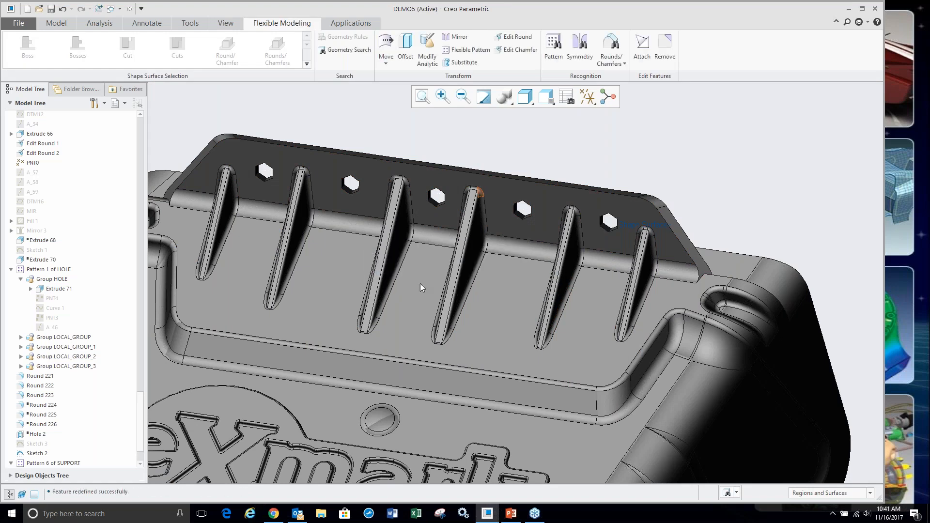
- Remove the two middle ribs and their rounds from the flange, closing the gaps they leave
{"action": "middle_click_drag", "start_coordinate": [359, 289], "coordinate": [398, 282]}
{"action": "scroll", "coordinate": [368, 219], "scroll_direction": "down", "scroll_amount": 4}
{"action": "scroll", "coordinate": [388, 243], "scroll_direction": "up", "scroll_amount": 2}
{"action": "scroll", "coordinate": [388, 244], "scroll_direction": "up", "scroll_amount": 1}
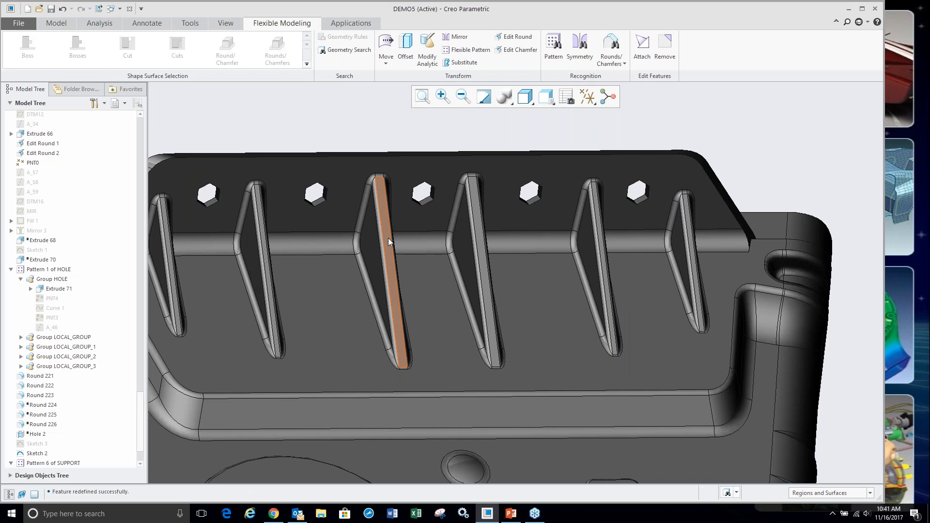
{"action": "left_click", "coordinate": [388, 237]}
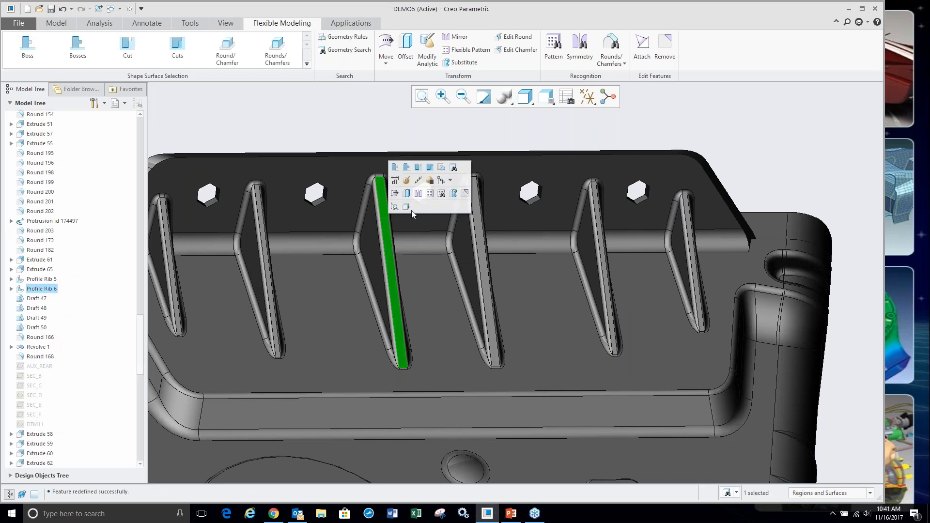
{"action": "left_click", "coordinate": [398, 170]}
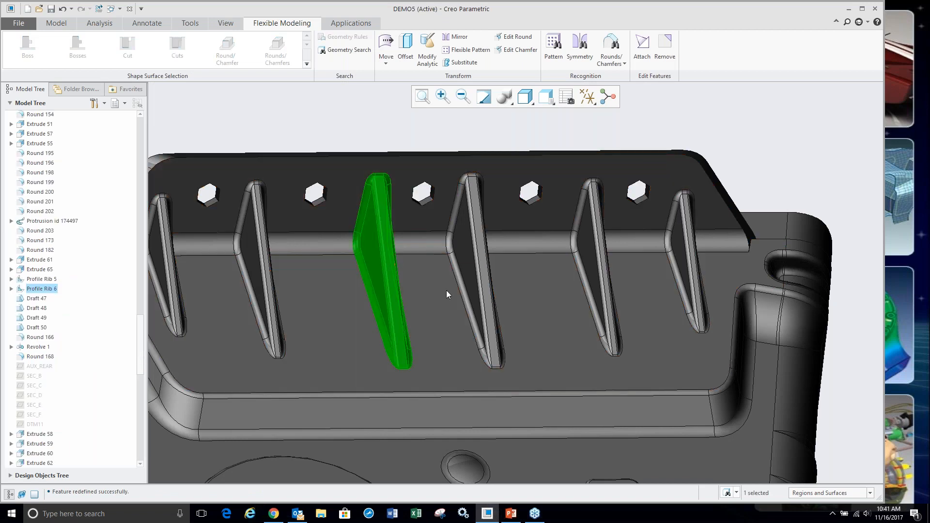
{"action": "left_click", "coordinate": [476, 224], "text": "ctrl"}
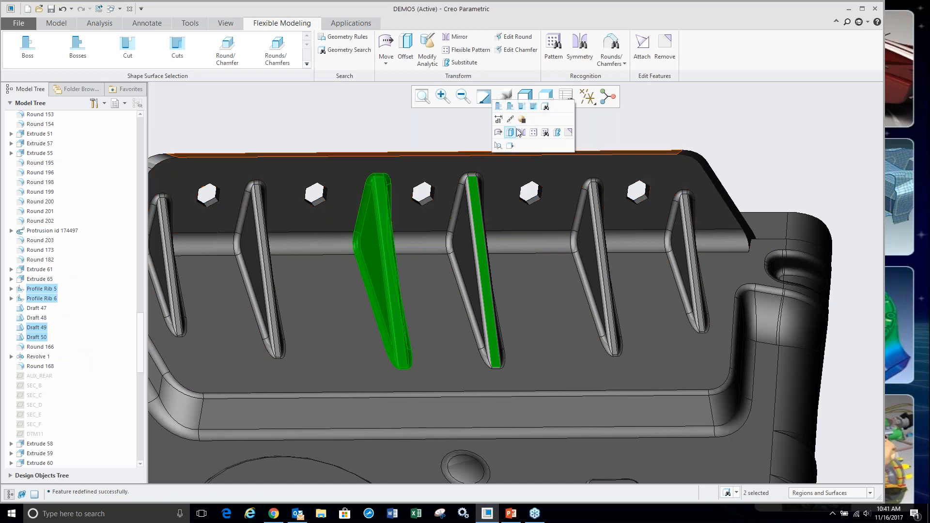
{"action": "left_click", "coordinate": [512, 107]}
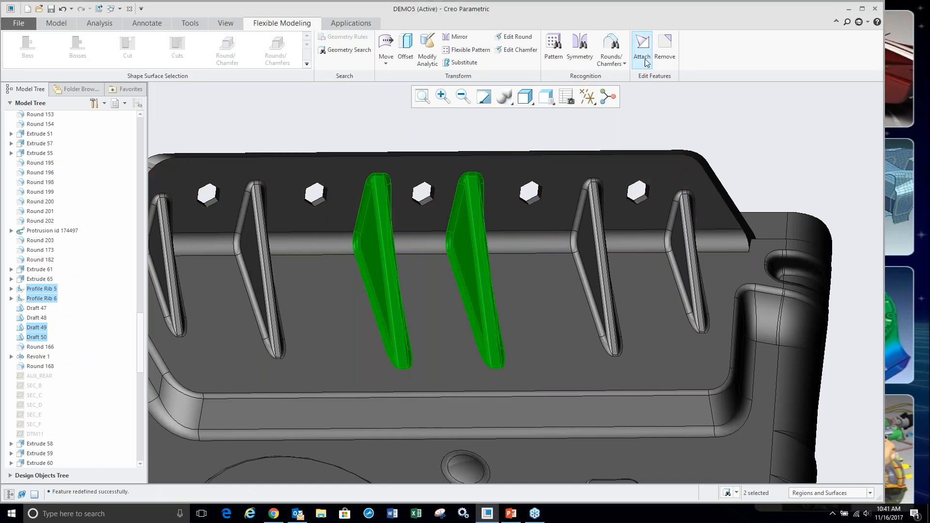
{"action": "left_click", "coordinate": [665, 46]}
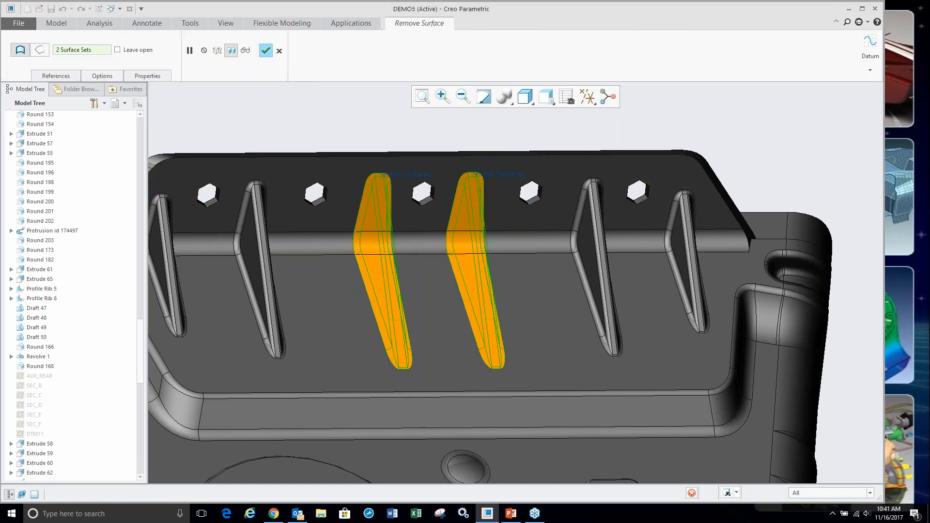
{"action": "left_click", "coordinate": [266, 50]}
- Redefine the recognized hexagonal hole pattern on the flange so that its result can be edited
{"action": "middle_click_drag", "start_coordinate": [373, 157], "coordinate": [253, 347]}
{"action": "left_click_drag", "start_coordinate": [144, 363], "coordinate": [142, 453]}
{"action": "left_click", "coordinate": [53, 443]}
{"action": "left_click", "coordinate": [39, 415]}
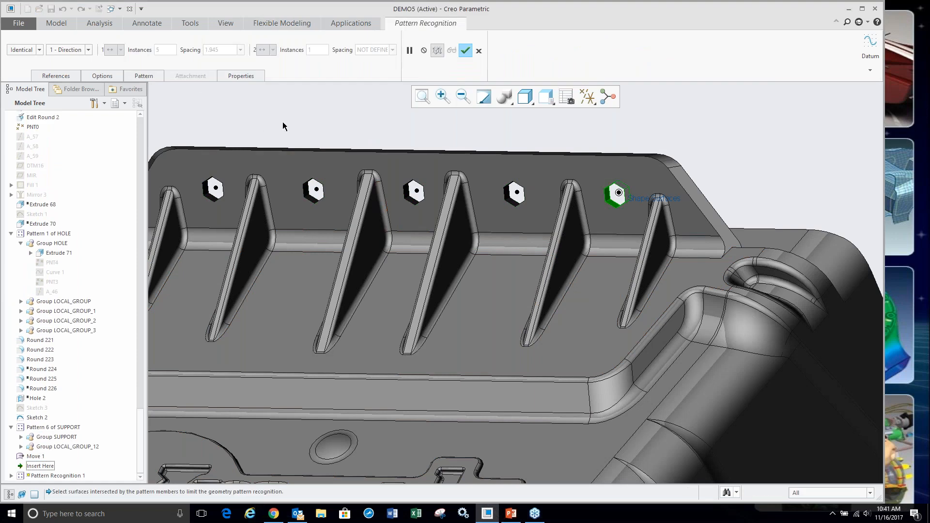
{"action": "left_click", "coordinate": [97, 78]}
{"action": "left_click", "coordinate": [91, 112]}
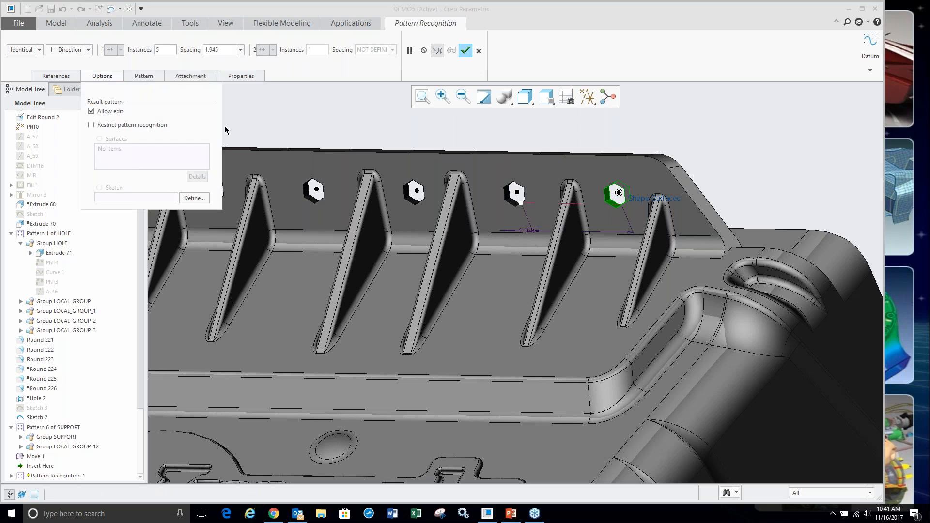
- Set the hexagonal hole pattern to 3 instances with a spacing of 3.89
{"action": "double_click", "coordinate": [163, 49]}
{"action": "type", "text": "3"}
{"action": "key", "text": "Return"}
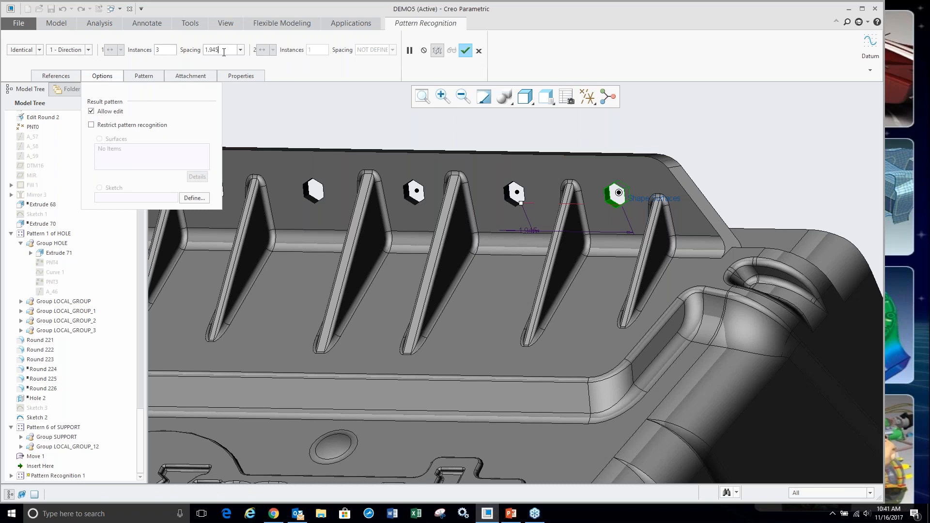
{"action": "type", "text": "3.89"}
{"action": "key", "text": "Return"}
{"action": "scroll", "coordinate": [512, 224], "scroll_direction": "up", "scroll_amount": 2}
{"action": "middle_click", "coordinate": [512, 223]}
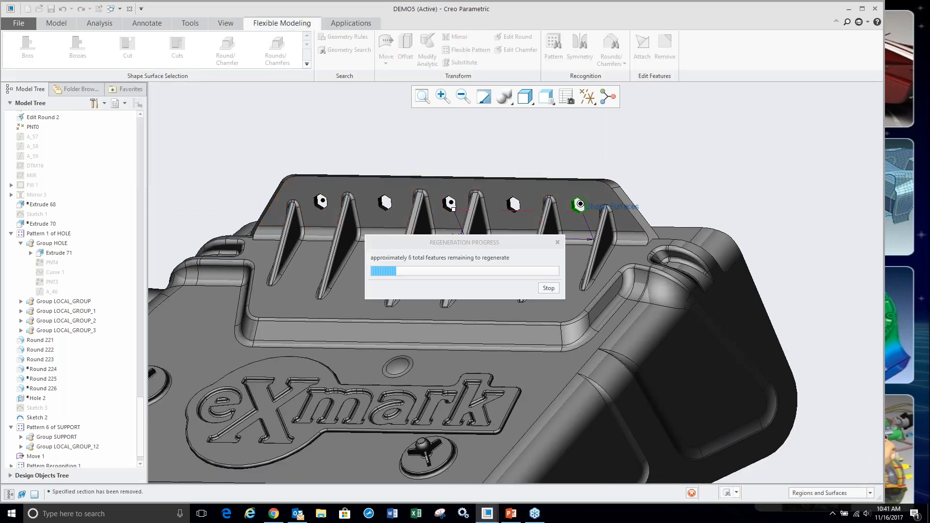
- Recognize symmetry between the two inner ribs on the flange, using their narrow top faces as the seed planes
{"action": "mouse_move", "coordinate": [412, 161]}
{"action": "middle_mouse_down"}
{"action": "mouse_move", "coordinate": [437, 172]}
{"action": "mouse_move", "coordinate": [415, 166]}
{"action": "middle_mouse_up"}
{"action": "scroll", "coordinate": [382, 221], "scroll_direction": "down", "scroll_amount": 5}
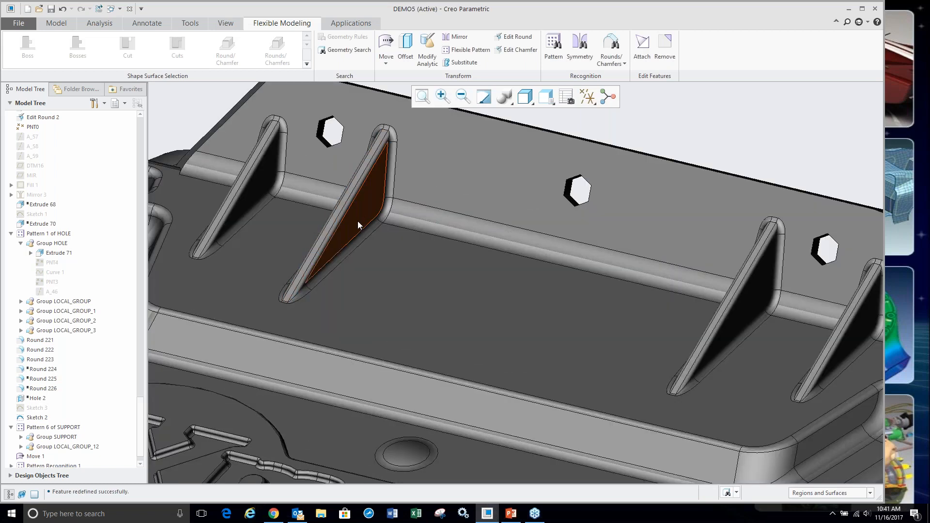
{"action": "left_click", "coordinate": [356, 180]}
{"action": "scroll", "coordinate": [358, 184], "scroll_direction": "up", "scroll_amount": 3}
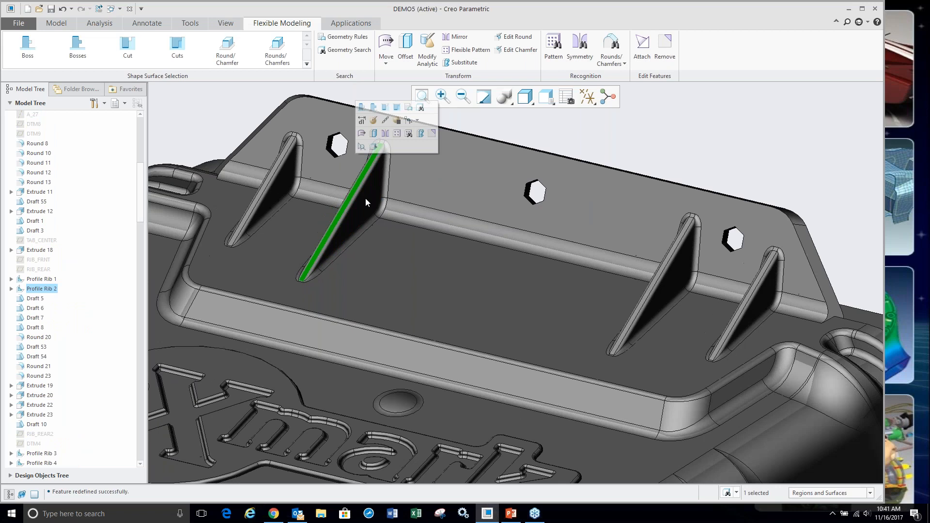
{"action": "scroll", "coordinate": [586, 288], "scroll_direction": "down", "scroll_amount": 5}
{"action": "left_click", "coordinate": [612, 266], "text": "ctrl"}
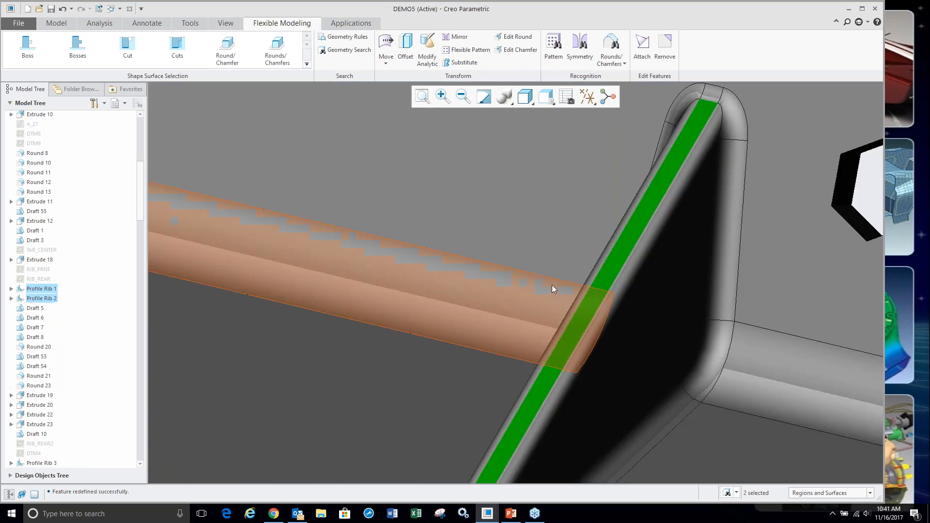
{"action": "scroll", "coordinate": [556, 271], "scroll_direction": "up", "scroll_amount": 2}
{"action": "left_click", "coordinate": [579, 46]}
{"action": "scroll", "coordinate": [609, 268], "scroll_direction": "up", "scroll_amount": 3}
{"action": "mouse_move", "coordinate": [498, 284]}
{"action": "middle_mouse_down"}
{"action": "mouse_move", "coordinate": [503, 257]}
{"action": "mouse_move", "coordinate": [533, 285]}
{"action": "middle_mouse_up"}
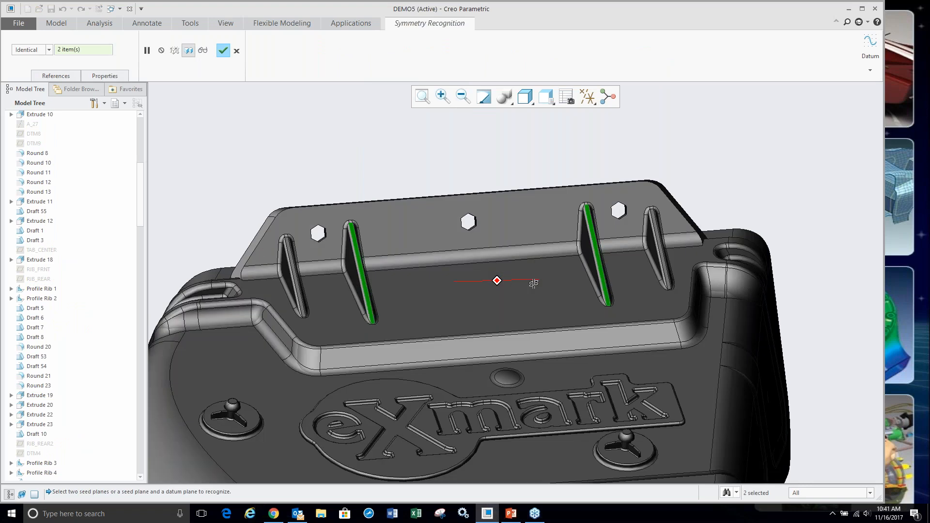
{"action": "middle_click", "coordinate": [384, 141]}
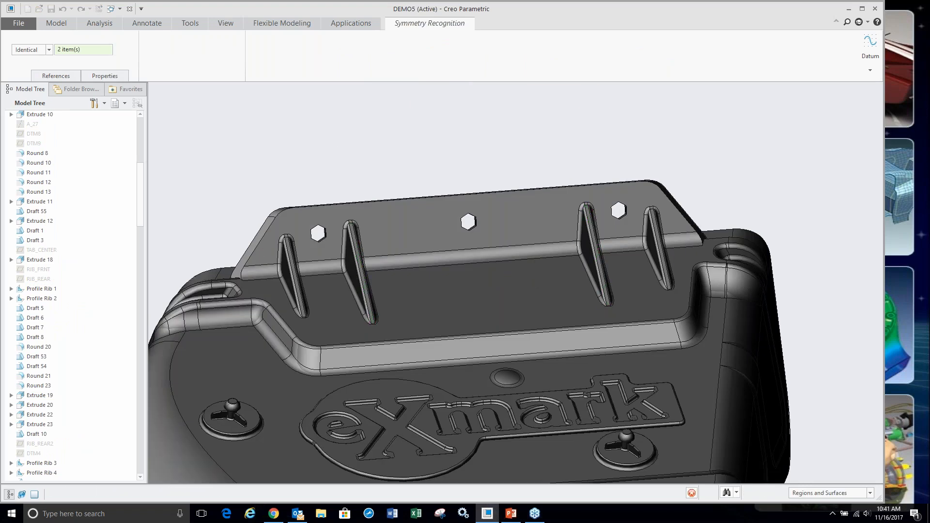
- Select the left inner rib with its rounds as a boss shape and free-move it along the flange toward the middle hole
{"action": "left_click", "coordinate": [371, 159]}
{"action": "scroll", "coordinate": [348, 275], "scroll_direction": "down", "scroll_amount": 3}
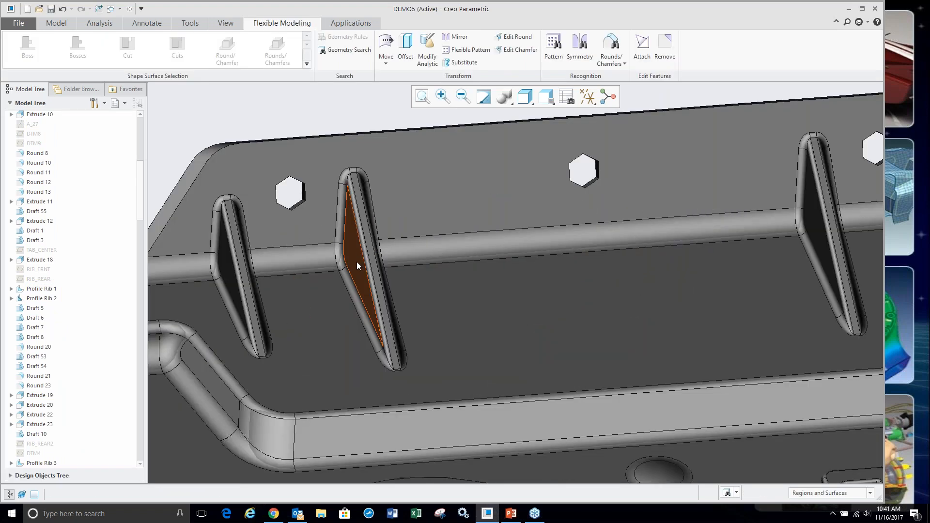
{"action": "left_click", "coordinate": [364, 237]}
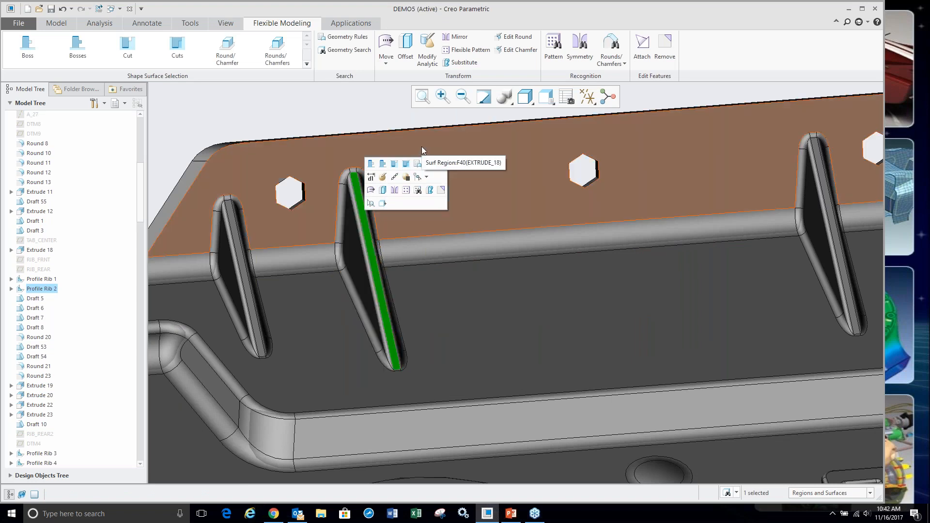
{"action": "left_click", "coordinate": [384, 165]}
{"action": "scroll", "coordinate": [345, 173], "scroll_direction": "up", "scroll_amount": 2}
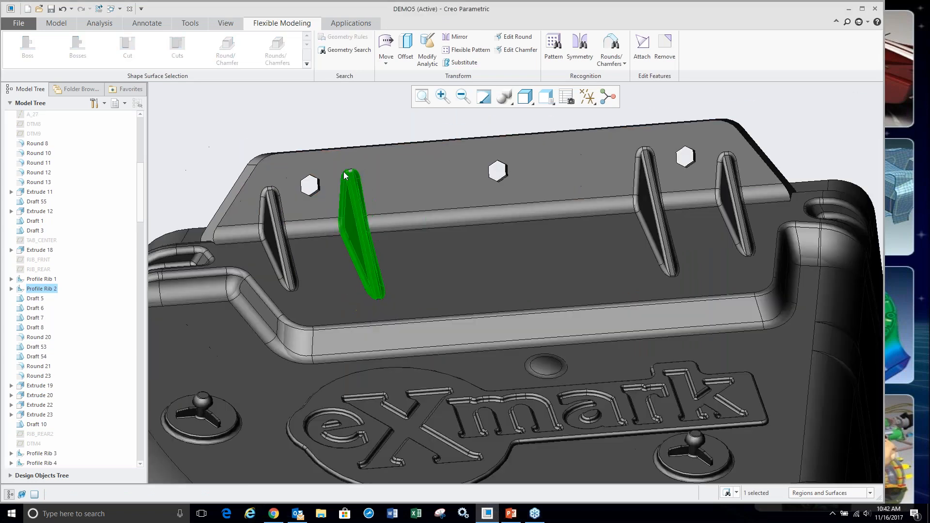
{"action": "left_click", "coordinate": [385, 62]}
{"action": "left_click", "coordinate": [399, 78]}
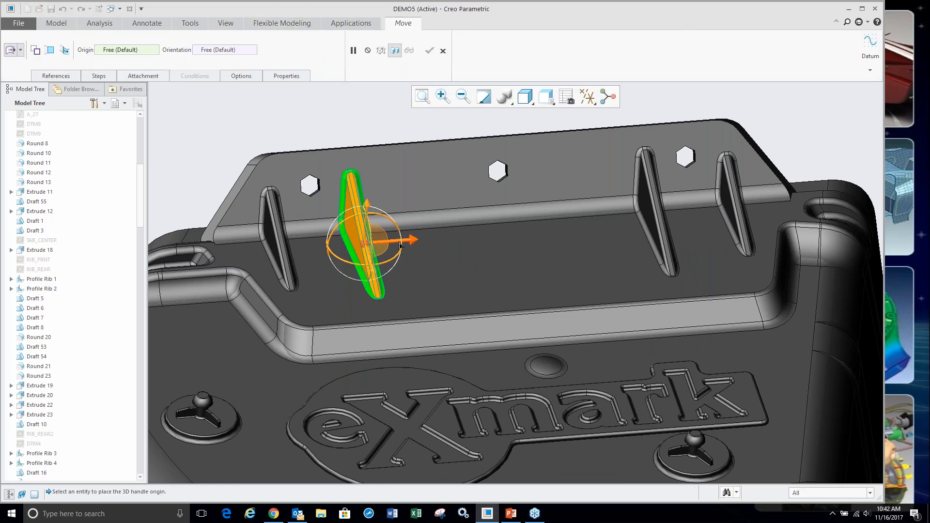
{"action": "left_click_drag", "start_coordinate": [413, 241], "coordinate": [479, 240]}
- Propagate the rib move through Symmetry Recognition 1 and shift the rib a little farther toward the flange's middle
{"action": "right_click", "coordinate": [290, 107]}
{"action": "mouse_move", "coordinate": [341, 124]}
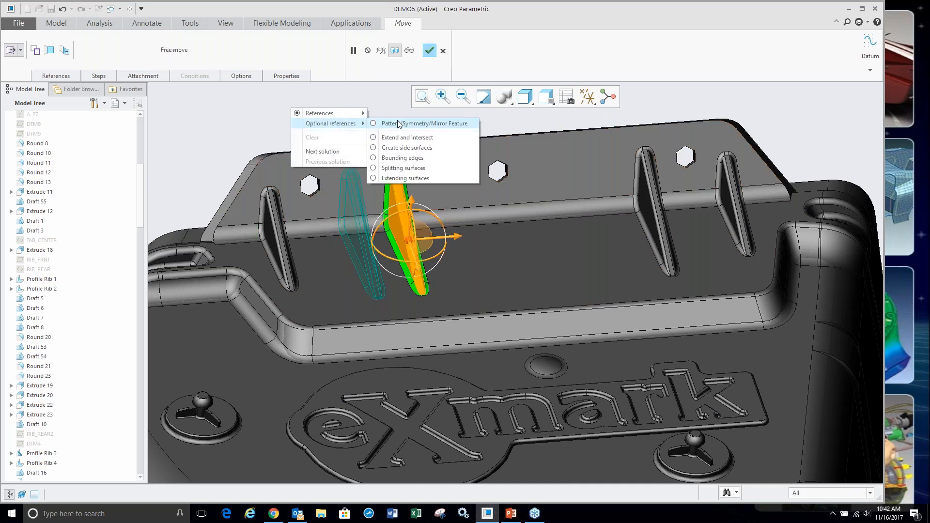
{"action": "left_click", "coordinate": [416, 125]}
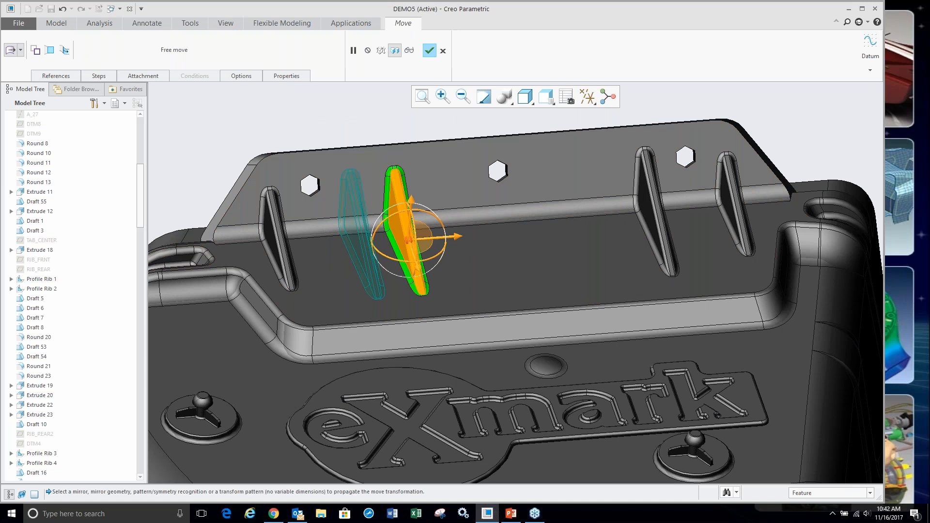
{"action": "left_click", "coordinate": [54, 457]}
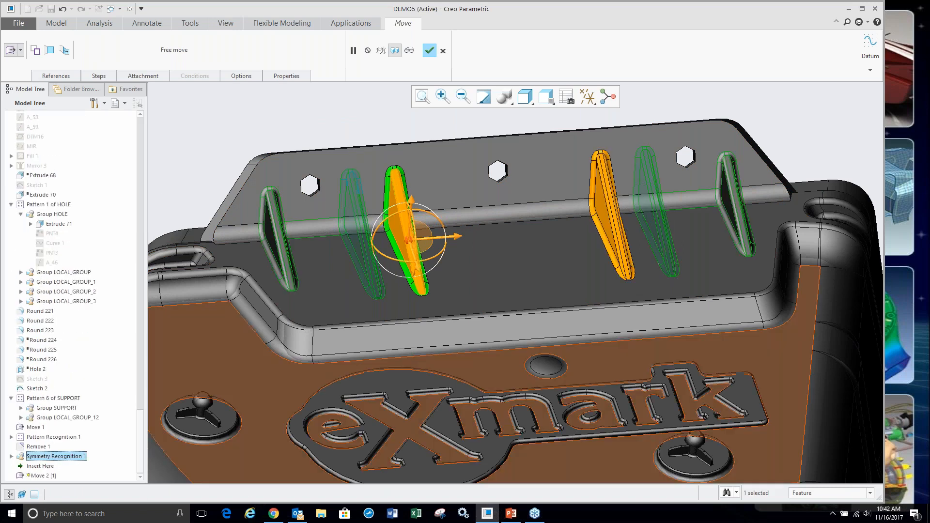
{"action": "left_click_drag", "start_coordinate": [437, 239], "coordinate": [459, 240]}
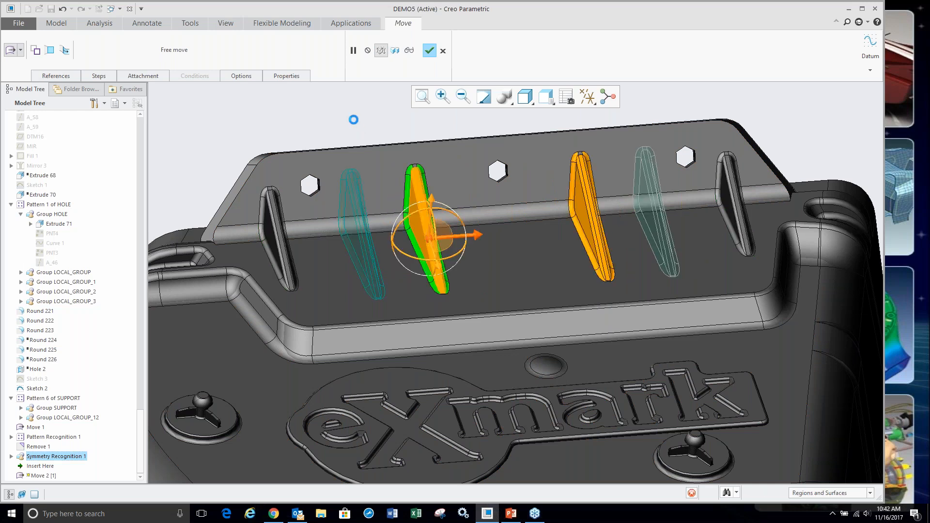
{"action": "left_click", "coordinate": [429, 50]}
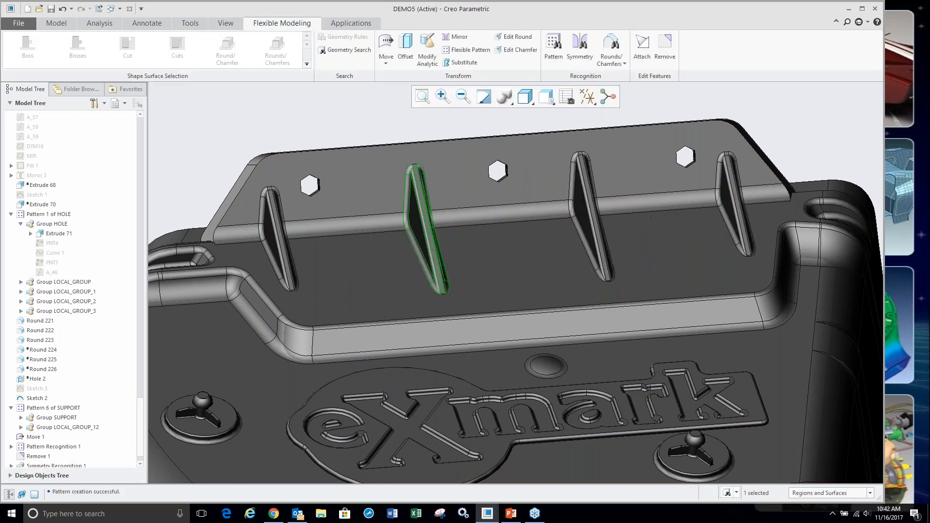
- Select the top-edge rounds on all the flange ribs by applying the equal radius rule to one of them
{"action": "mouse_move", "coordinate": [310, 218]}
{"action": "middle_mouse_down"}
{"action": "mouse_move", "coordinate": [496, 251]}
{"action": "mouse_move", "coordinate": [537, 248]}
{"action": "middle_mouse_up"}
{"action": "scroll", "coordinate": [313, 278], "scroll_direction": "down", "scroll_amount": 5}
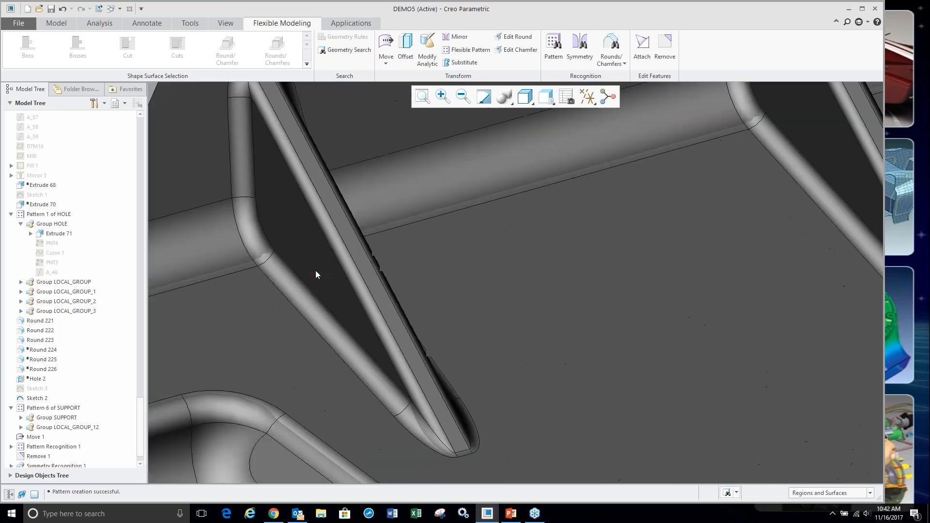
{"action": "left_click", "coordinate": [336, 248]}
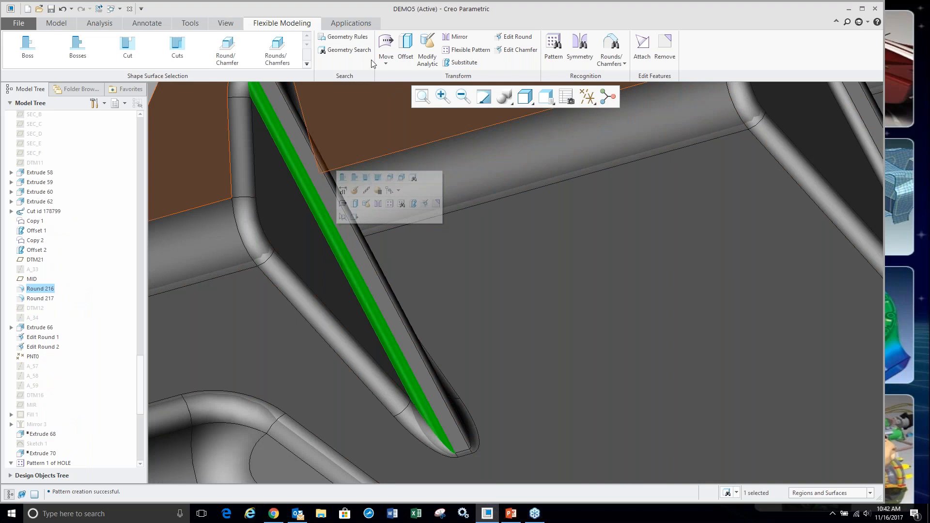
{"action": "left_click", "coordinate": [345, 37]}
{"action": "scroll", "coordinate": [315, 262], "scroll_direction": "up", "scroll_amount": 6}
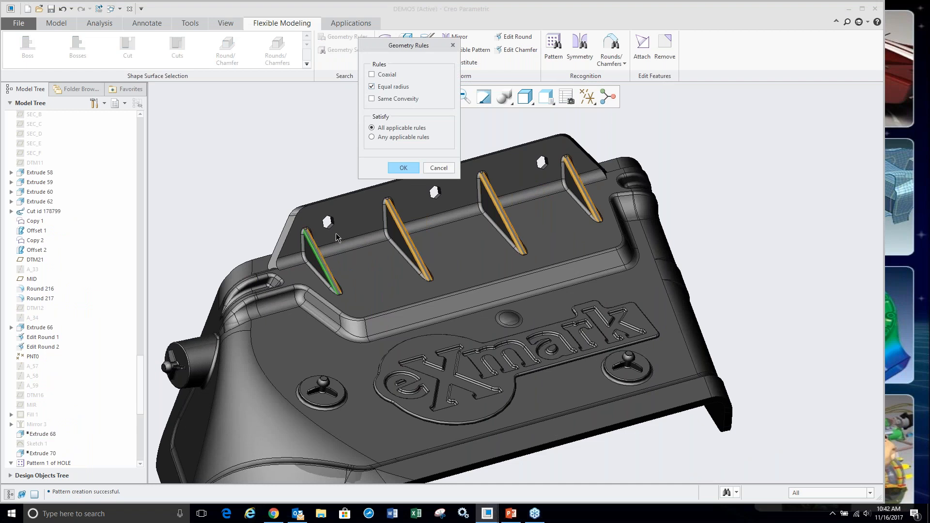
{"action": "left_click", "coordinate": [398, 168]}
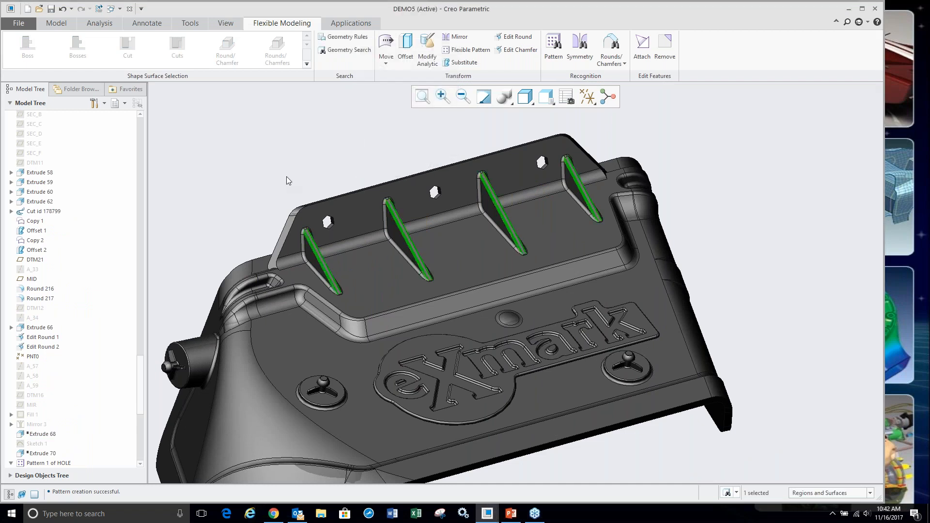
- Edit the selected rib rounds to a radius of 0.08
{"action": "left_click", "coordinate": [514, 37]}
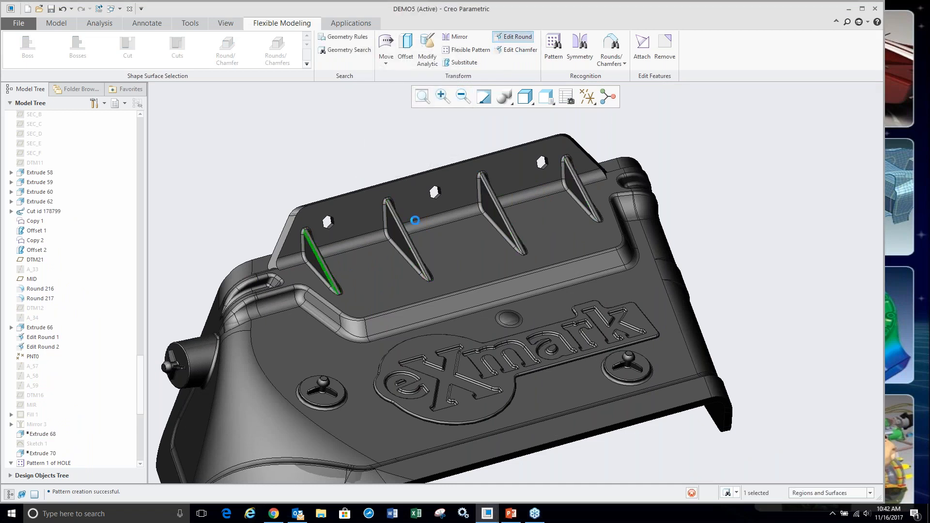
{"action": "scroll", "coordinate": [320, 270], "scroll_direction": "down", "scroll_amount": 4}
{"action": "scroll", "coordinate": [320, 270], "scroll_direction": "down", "scroll_amount": 2}
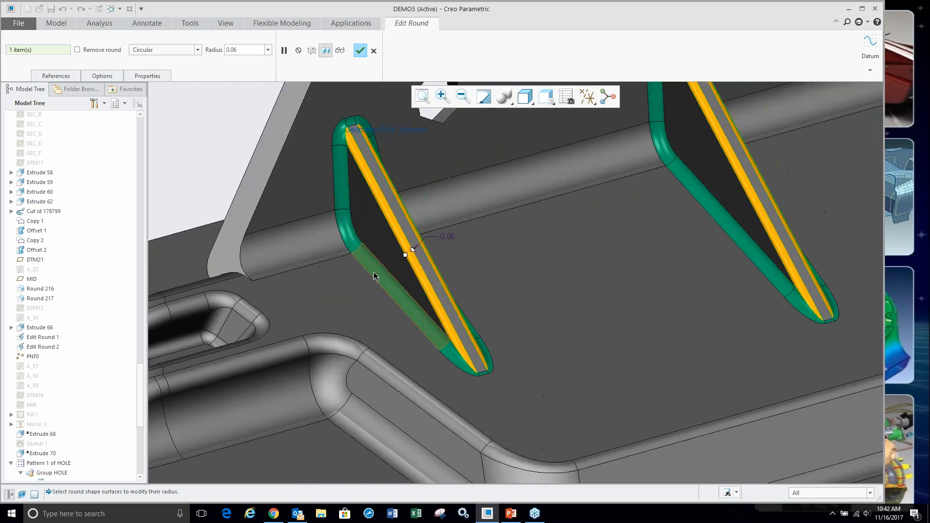
{"action": "double_click", "coordinate": [447, 236]}
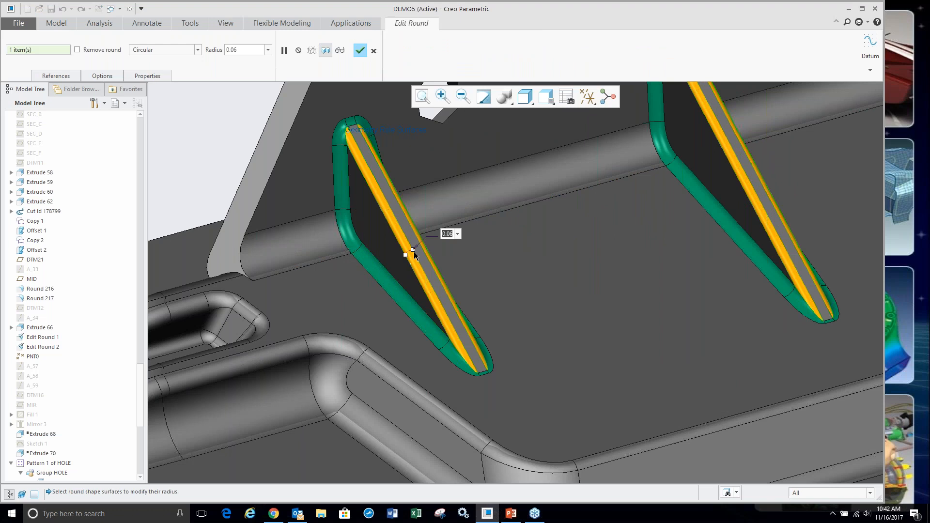
{"action": "left_click", "coordinate": [413, 251]}
{"action": "left_click_drag", "start_coordinate": [412, 250], "coordinate": [415, 250]}
{"action": "scroll", "coordinate": [288, 234], "scroll_direction": "up", "scroll_amount": 5}
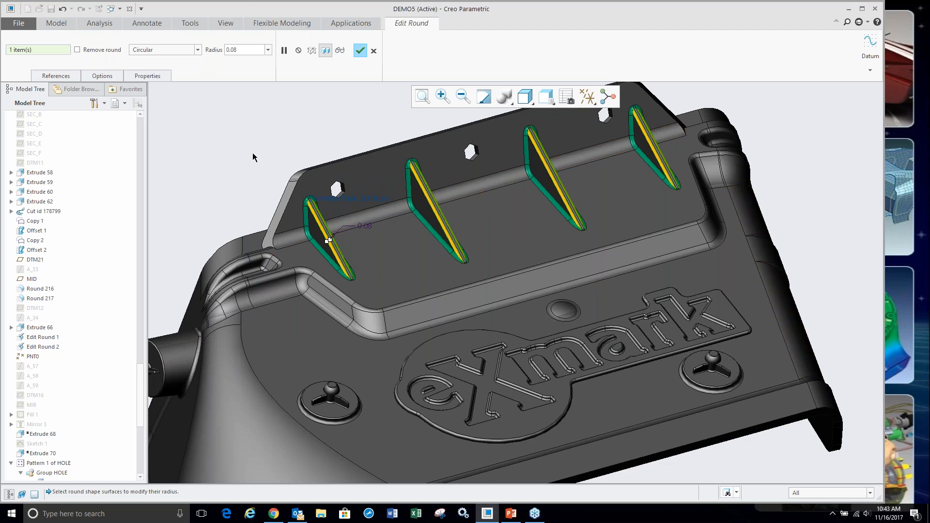
{"action": "left_click", "coordinate": [361, 51]}
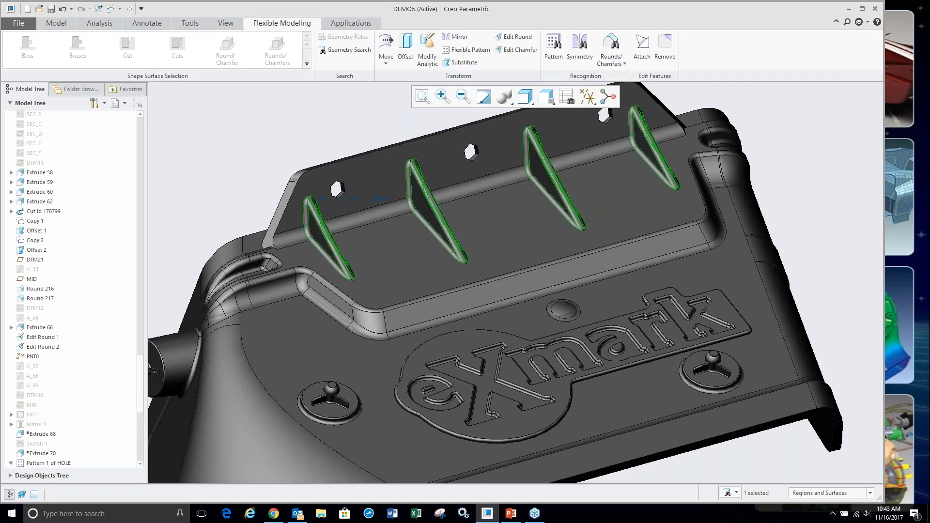
{"action": "scroll", "coordinate": [293, 205], "scroll_direction": "up", "scroll_amount": 5}
{"action": "scroll", "coordinate": [237, 145], "scroll_direction": "down", "scroll_amount": 3}
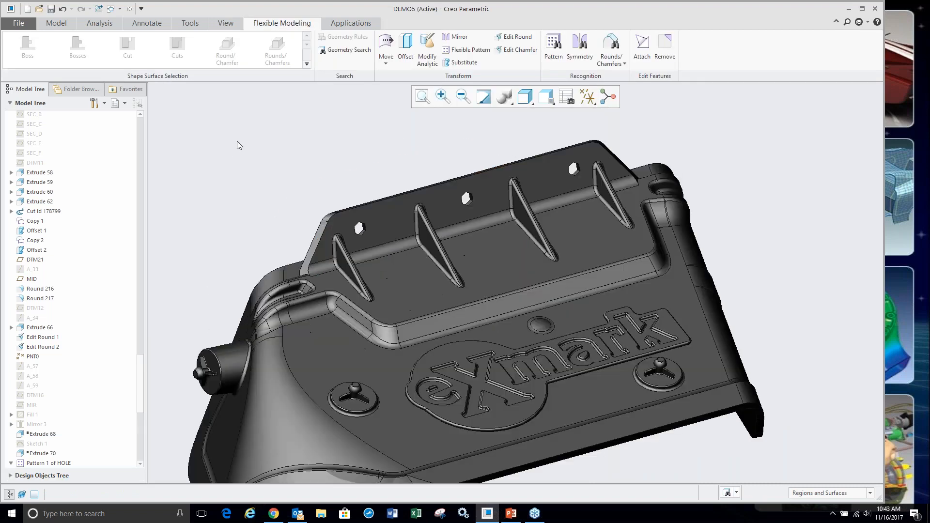
{"action": "scroll", "coordinate": [374, 128], "scroll_direction": "up", "scroll_amount": 3}
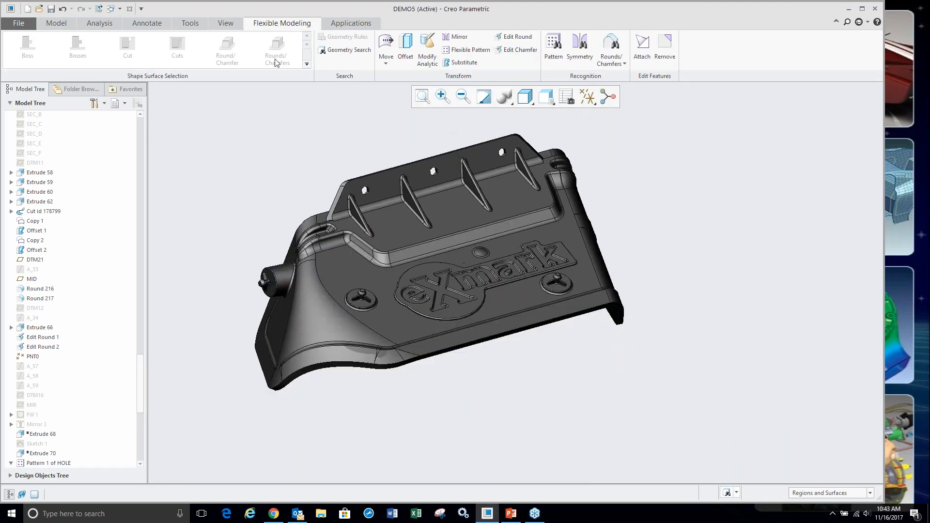
- Close DEMO5, erase all undisplayed objects from memory, and open the ROUND-CHAMFER_RECOG part from the Round-Chamfer_Recognition folder
{"action": "left_click", "coordinate": [129, 9]}
{"action": "left_click", "coordinate": [126, 48]}
{"action": "left_click", "coordinate": [467, 338]}
{"action": "left_click", "coordinate": [35, 198]}
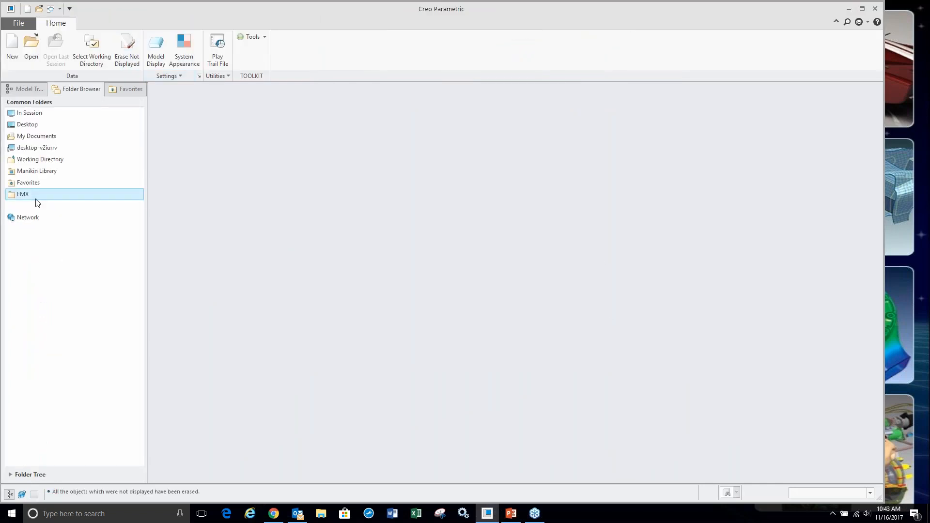
{"action": "double_click", "coordinate": [172, 141]}
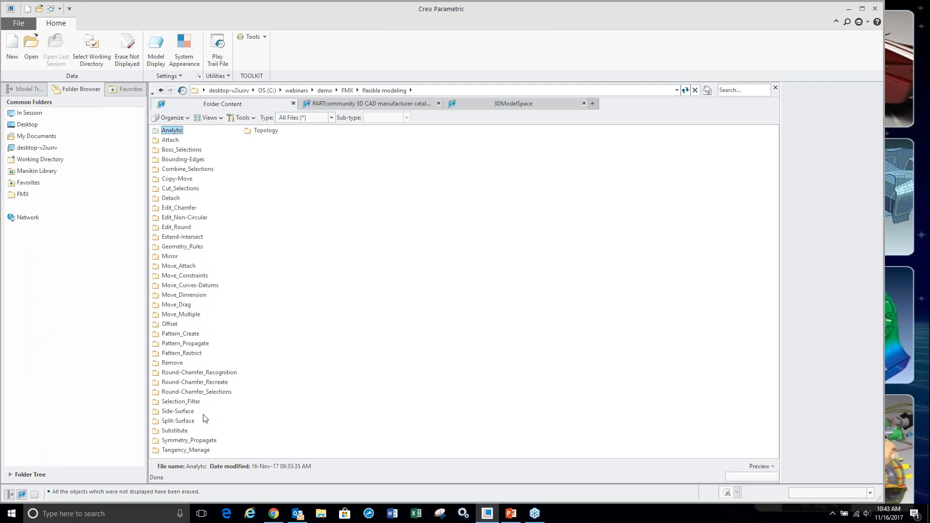
{"action": "left_click", "coordinate": [190, 377]}
{"action": "double_click", "coordinate": [190, 377]}
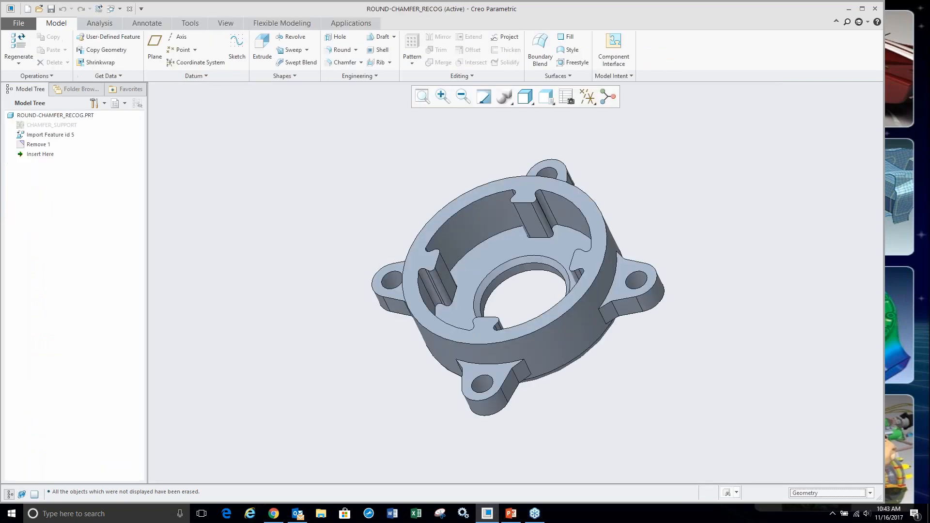
- Try a free Move of the housing's annular inner floor face upward using flexible modeling, without recognizing the chamfer
{"action": "scroll", "coordinate": [505, 274], "scroll_direction": "down", "scroll_amount": 5}
{"action": "scroll", "coordinate": [451, 275], "scroll_direction": "up", "scroll_amount": 4}
{"action": "left_click", "coordinate": [449, 226]}
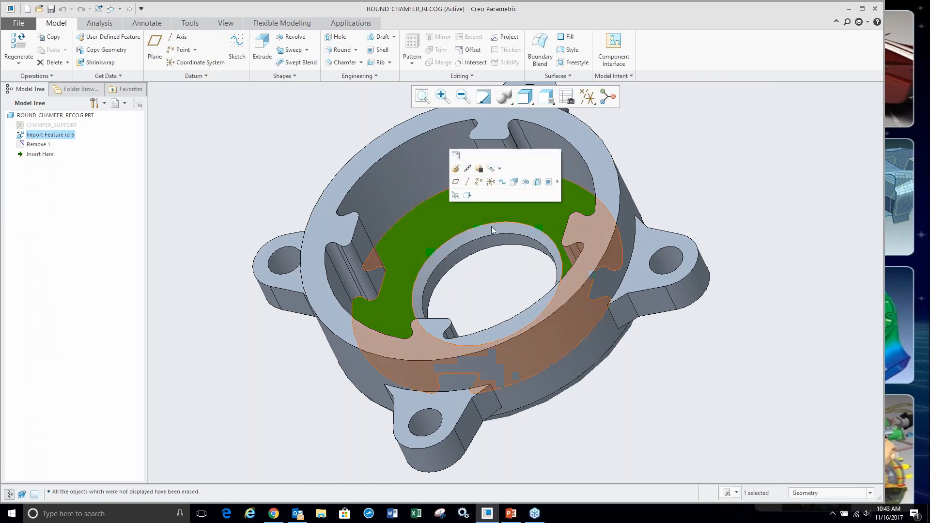
{"action": "left_click", "coordinate": [290, 24]}
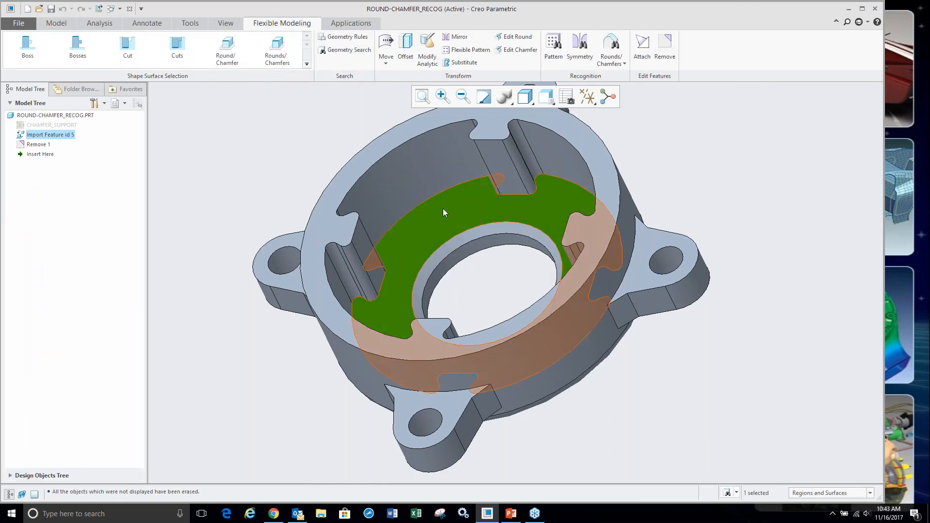
{"action": "left_click", "coordinate": [386, 46]}
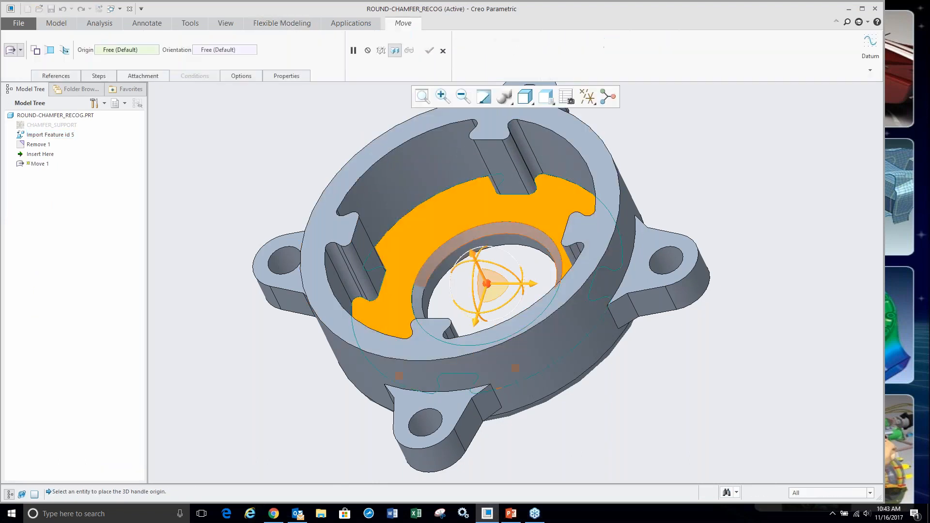
{"action": "left_click_drag", "start_coordinate": [477, 262], "coordinate": [463, 240]}
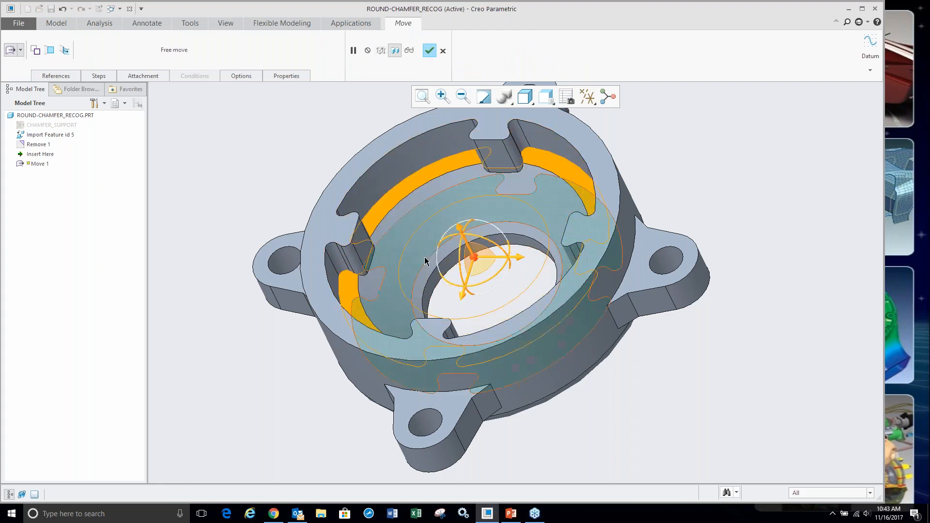
{"action": "scroll", "coordinate": [430, 264], "scroll_direction": "down", "scroll_amount": 4}
{"action": "mouse_move", "coordinate": [409, 273]}
{"action": "middle_mouse_down"}
{"action": "mouse_move", "coordinate": [431, 220]}
{"action": "mouse_move", "coordinate": [448, 235]}
{"action": "middle_mouse_up"}
{"action": "scroll", "coordinate": [440, 242], "scroll_direction": "up", "scroll_amount": 1}
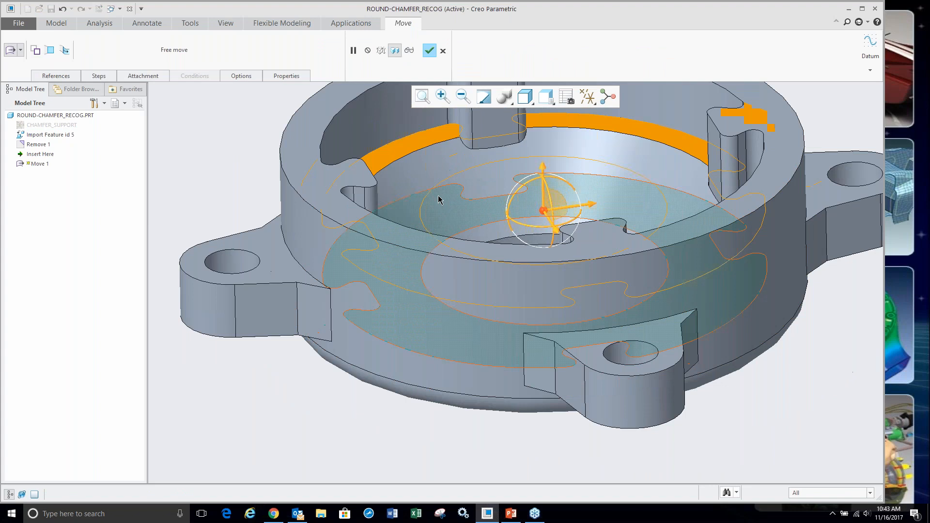
{"action": "scroll", "coordinate": [459, 256], "scroll_direction": "up", "scroll_amount": 2}
- Undo the floor face move and cancel the Move feature
{"action": "key", "text": "ctrl+z"}
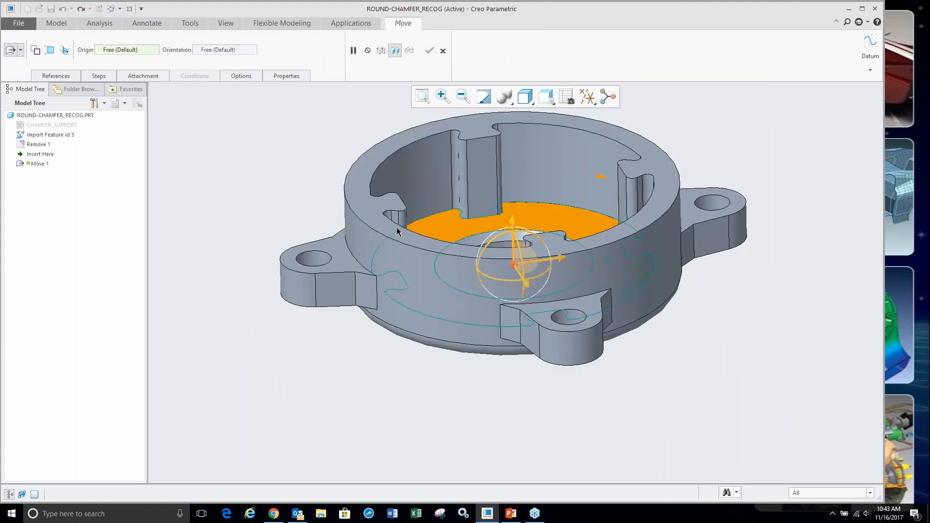
{"action": "middle_click_drag", "start_coordinate": [485, 243], "coordinate": [463, 266]}
{"action": "scroll", "coordinate": [436, 248], "scroll_direction": "down", "scroll_amount": 2}
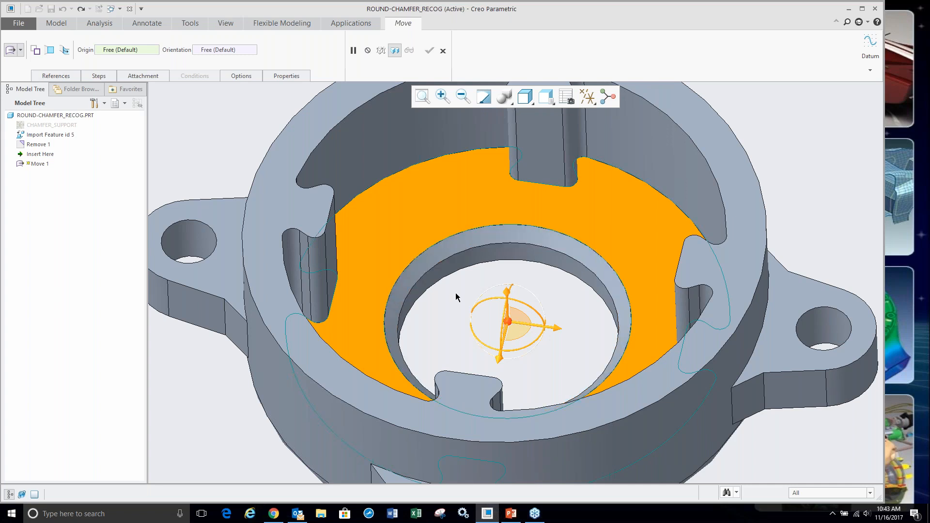
{"action": "scroll", "coordinate": [457, 287], "scroll_direction": "up", "scroll_amount": 1}
{"action": "left_click", "coordinate": [442, 51]}
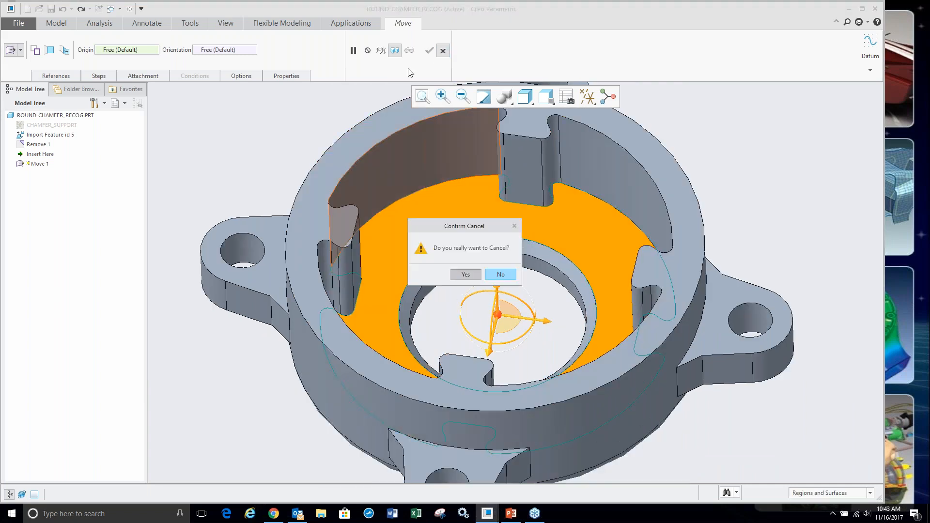
{"action": "left_click", "coordinate": [452, 274]}
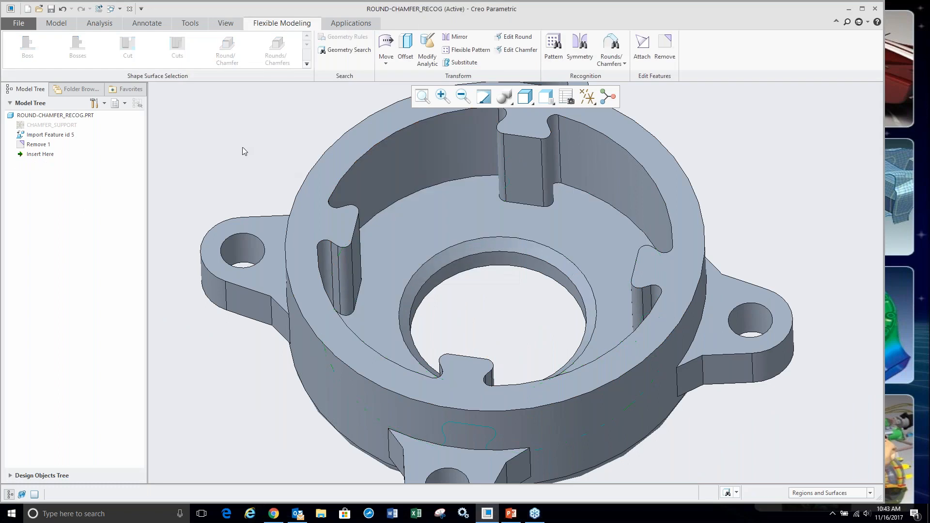
- Recognize the angled surfaces around the central hole's upper edge as a chamfer
{"action": "left_click", "coordinate": [461, 257]}
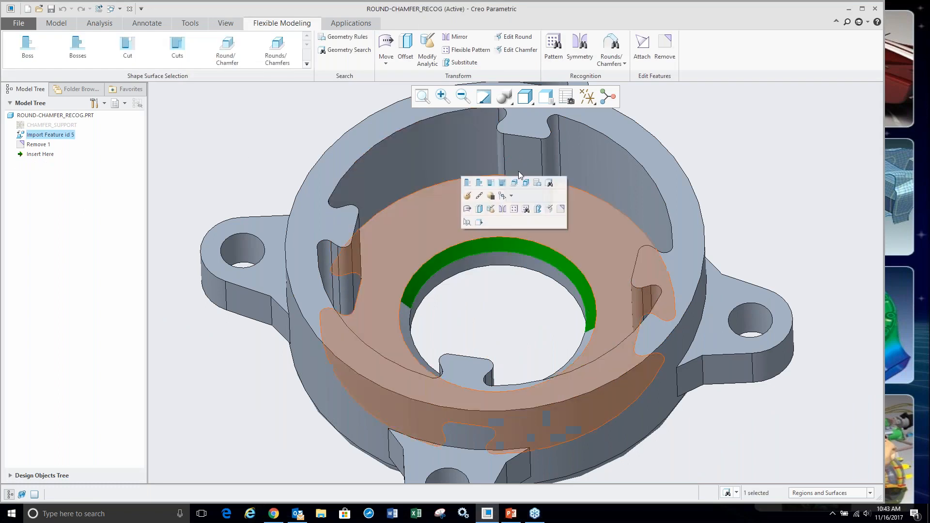
{"action": "left_click", "coordinate": [614, 70]}
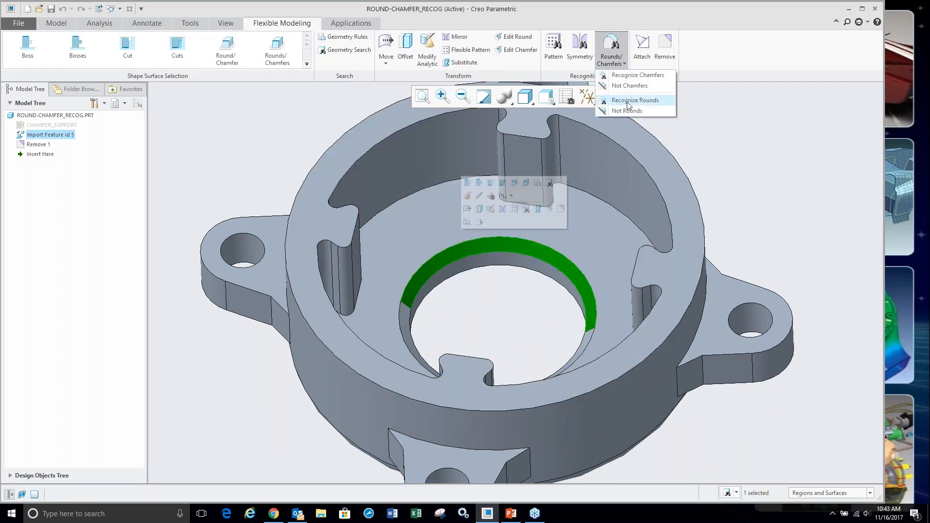
{"action": "left_click", "coordinate": [625, 76]}
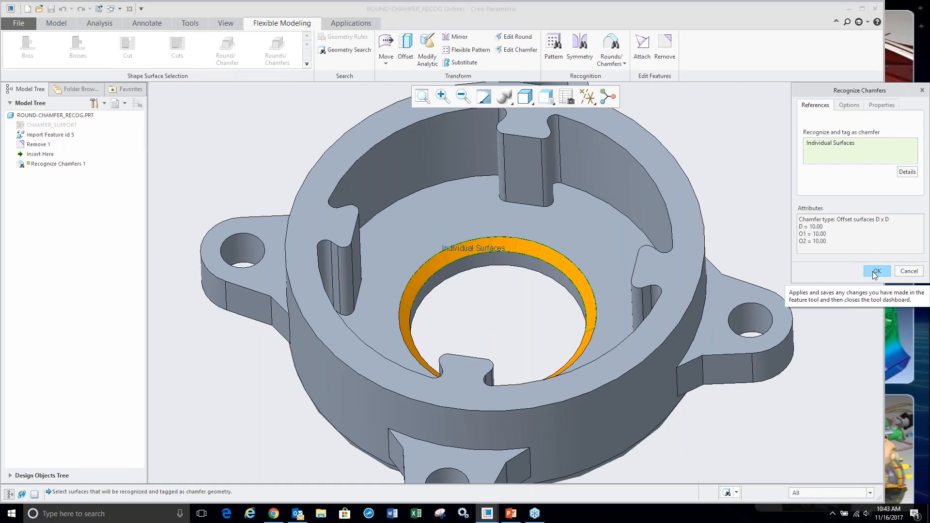
{"action": "left_click", "coordinate": [875, 272]}
- Free-move the annular floor face around the chamfered central hole upward inside the housing
{"action": "key", "text": "ctrl+d"}
{"action": "scroll", "coordinate": [511, 289], "scroll_direction": "up", "scroll_amount": 2}
{"action": "left_click", "coordinate": [283, 178]}
{"action": "left_click", "coordinate": [380, 241]}
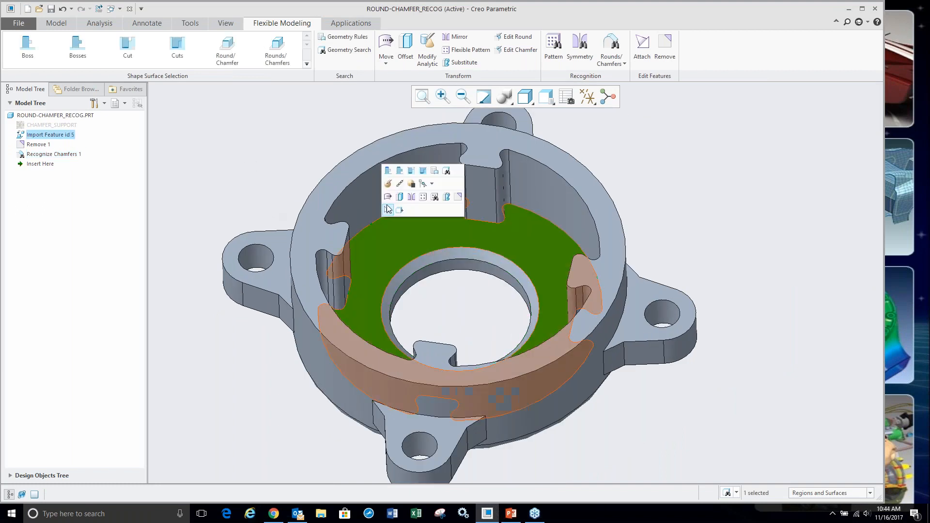
{"action": "left_click", "coordinate": [388, 197]}
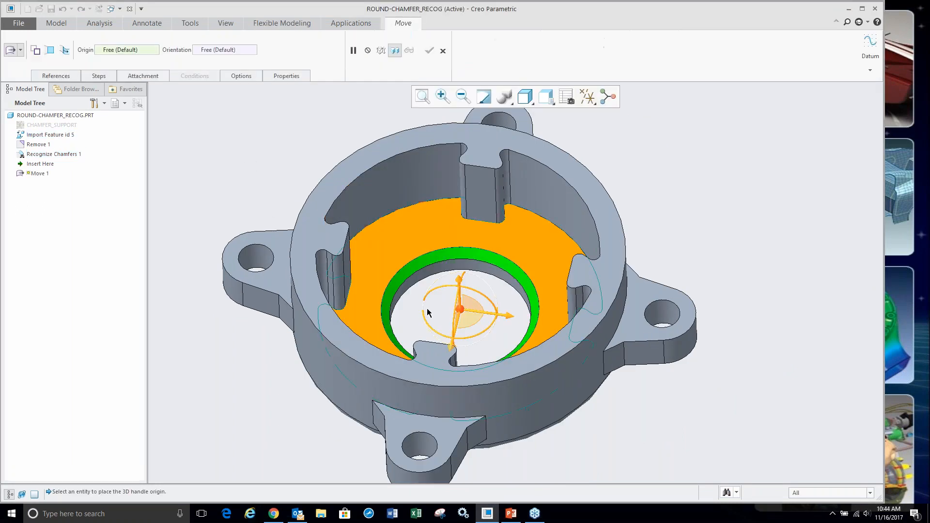
{"action": "left_click_drag", "start_coordinate": [459, 309], "coordinate": [445, 268]}
{"action": "middle_click_drag", "start_coordinate": [421, 280], "coordinate": [406, 260]}
{"action": "scroll", "coordinate": [405, 258], "scroll_direction": "down", "scroll_amount": 3}
{"action": "scroll", "coordinate": [402, 255], "scroll_direction": "up", "scroll_amount": 3}
- Review the attachment option for creating round/chamfer geometry and complete the floor face move
{"action": "left_click", "coordinate": [142, 75]}
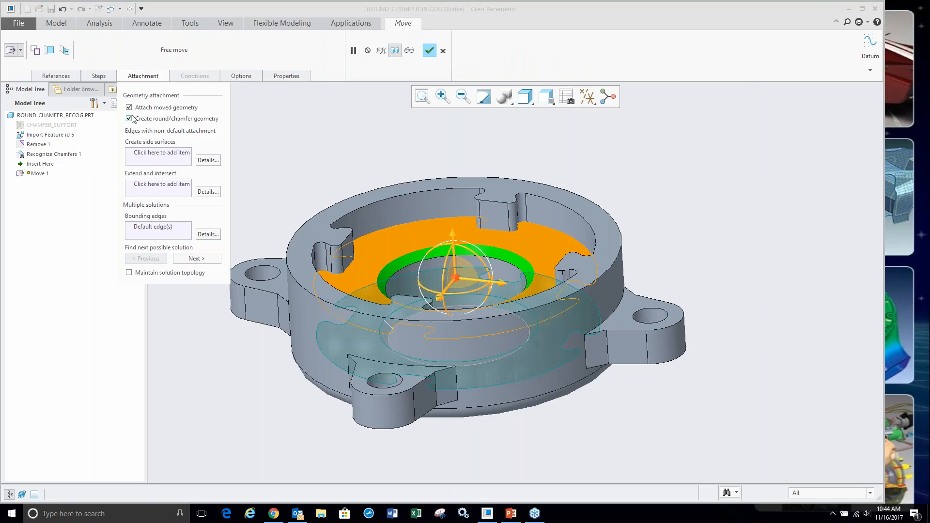
{"action": "left_click", "coordinate": [143, 75]}
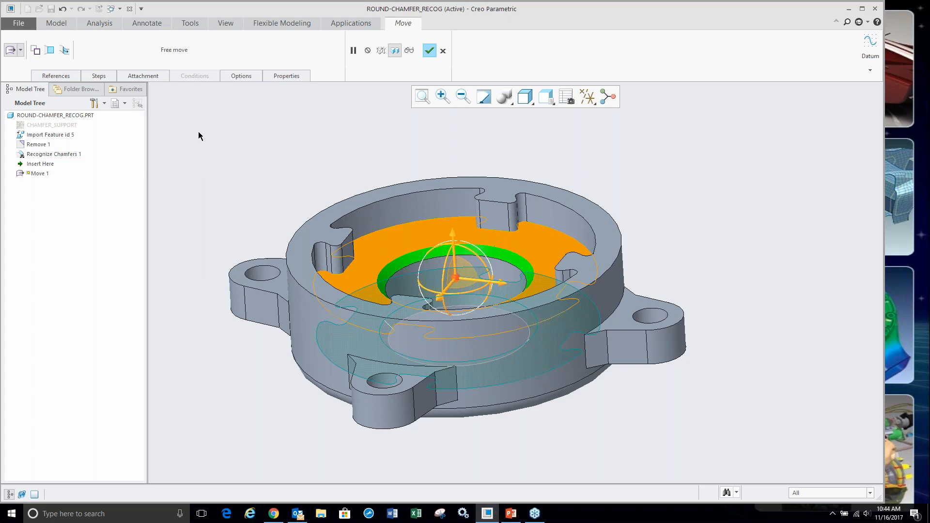
{"action": "middle_click", "coordinate": [199, 131]}
{"action": "middle_click_drag", "start_coordinate": [239, 194], "coordinate": [263, 272]}
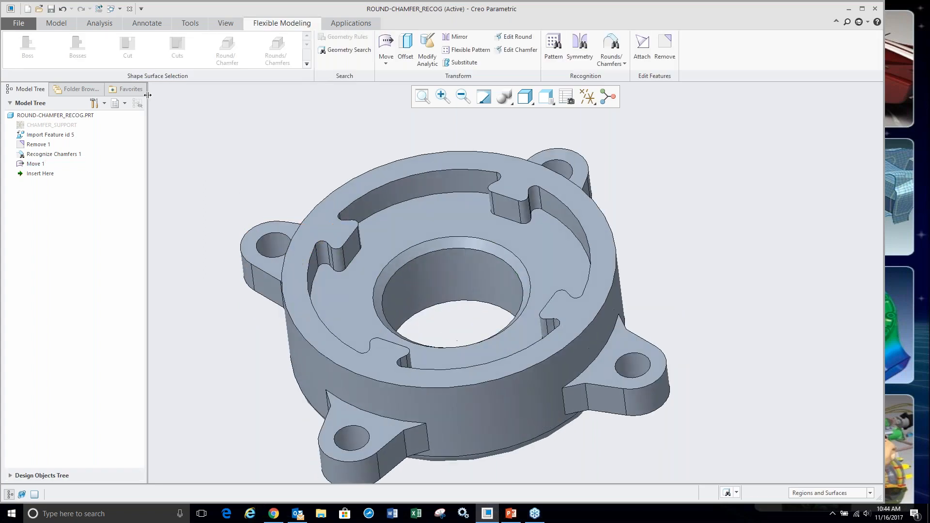
- Close the ROUND-CHAMFER_RECOG part and open demo6_smt.prt from the FMX folder
{"action": "left_click", "coordinate": [131, 12]}
{"action": "left_click", "coordinate": [29, 194]}
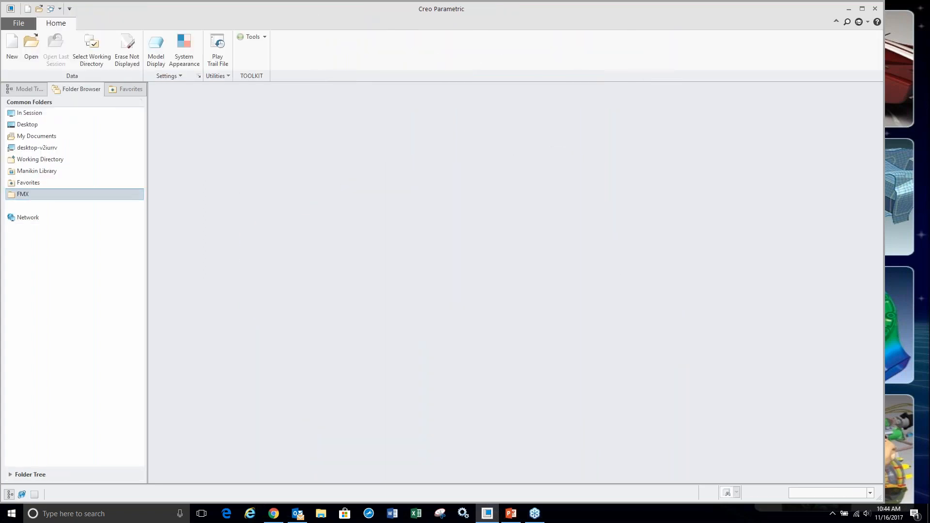
{"action": "left_click", "coordinate": [179, 208]}
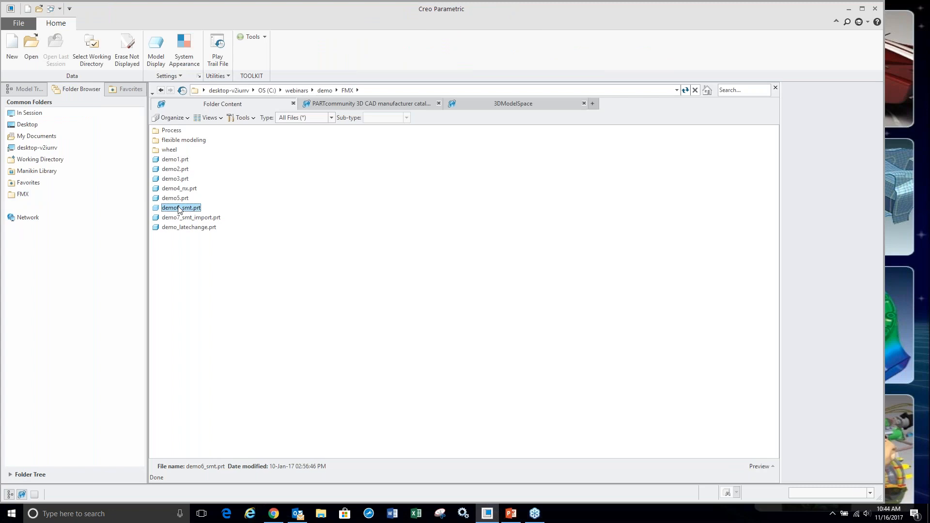
- Display the spin center, refit the sheet metal part in view, and switch to Flexible Modeling
{"action": "scroll", "coordinate": [358, 314], "scroll_direction": "up", "scroll_amount": 6}
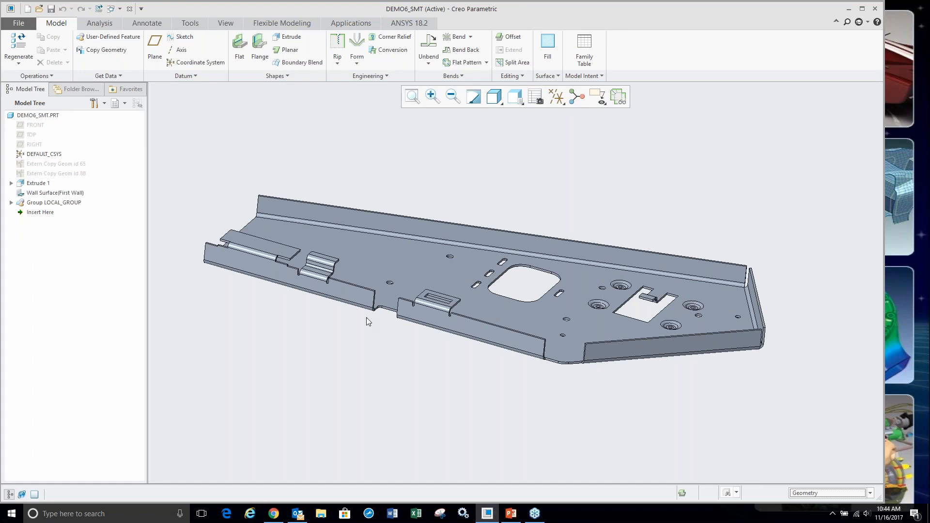
{"action": "middle_click_drag", "start_coordinate": [390, 323], "coordinate": [365, 339]}
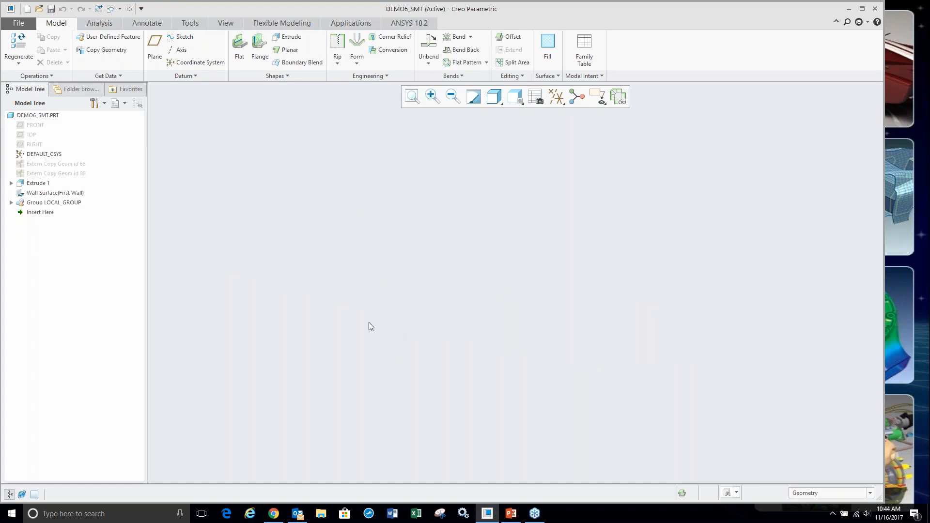
{"action": "left_click", "coordinate": [578, 99]}
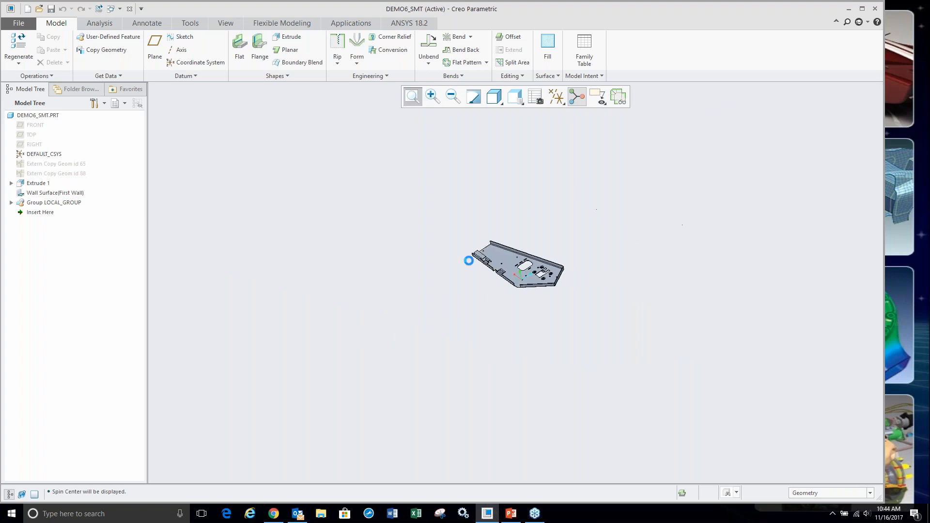
{"action": "scroll", "coordinate": [484, 284], "scroll_direction": "down", "scroll_amount": 7}
{"action": "middle_click_drag", "start_coordinate": [563, 287], "coordinate": [572, 263]}
{"action": "scroll", "coordinate": [571, 262], "scroll_direction": "down", "scroll_amount": 4}
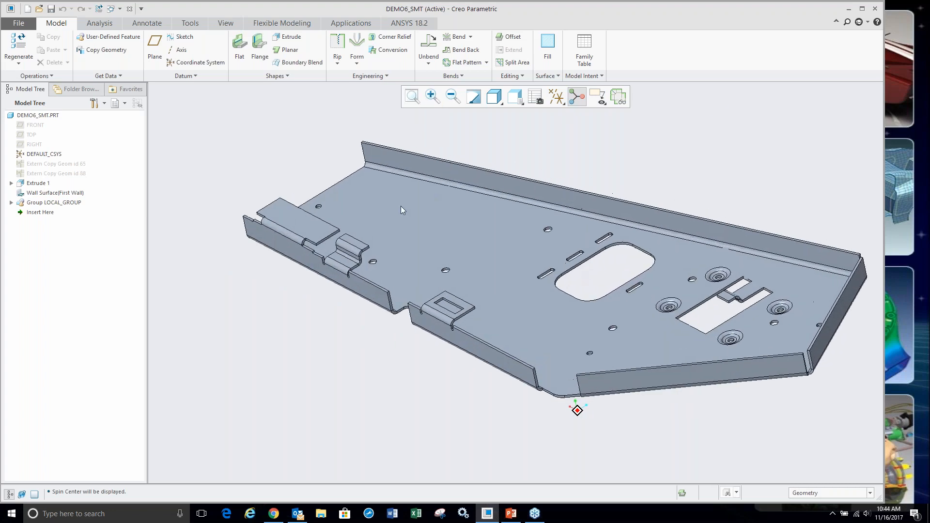
{"action": "left_click", "coordinate": [281, 23]}
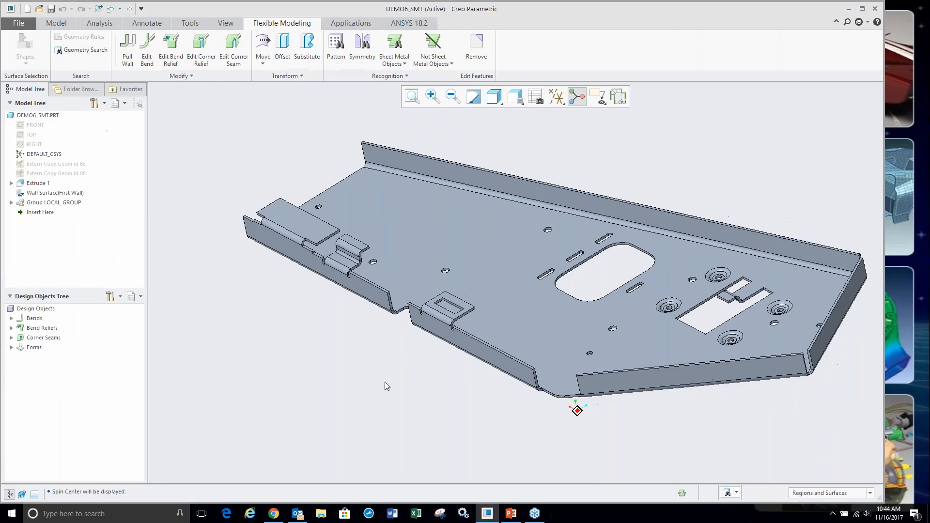
- Examine the sheet metal part's flanges and tabs, and the bent tab inside the rectangular cutout
{"action": "middle_click_drag", "start_coordinate": [442, 376], "coordinate": [465, 348]}
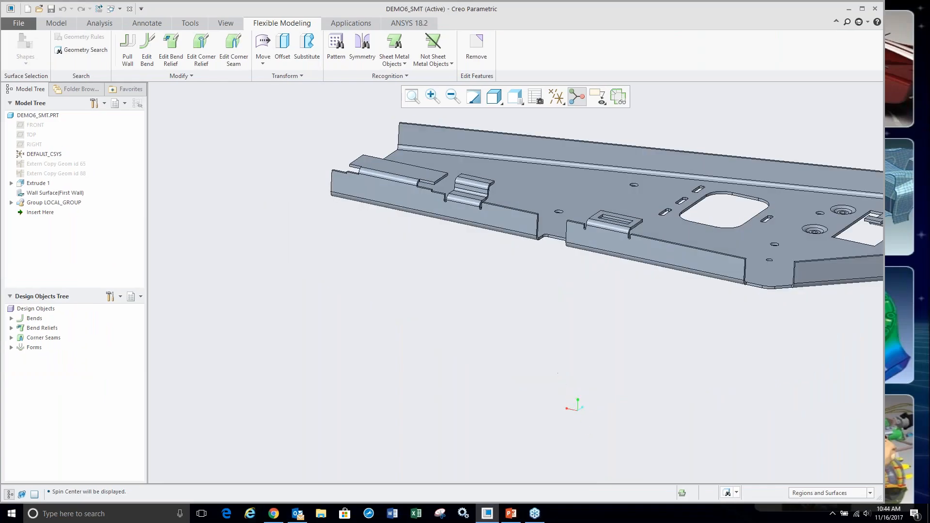
{"action": "scroll", "coordinate": [388, 342], "scroll_direction": "up", "scroll_amount": 2}
{"action": "scroll", "coordinate": [557, 282], "scroll_direction": "down", "scroll_amount": 3}
{"action": "mouse_move", "coordinate": [519, 313]}
{"action": "middle_mouse_down"}
{"action": "mouse_move", "coordinate": [544, 330]}
{"action": "mouse_move", "coordinate": [528, 321]}
{"action": "middle_mouse_up"}
{"action": "scroll", "coordinate": [697, 314], "scroll_direction": "up", "scroll_amount": 3}
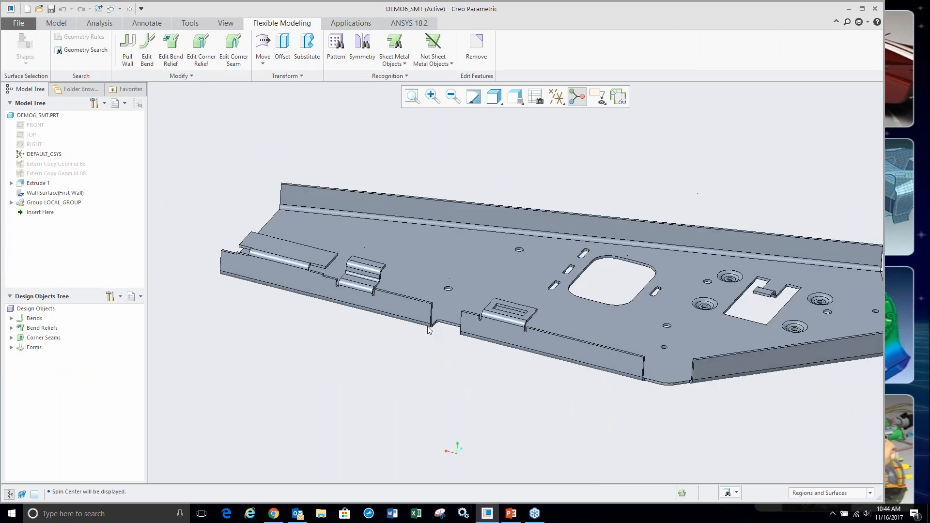
{"action": "scroll", "coordinate": [704, 305], "scroll_direction": "down", "scroll_amount": 5}
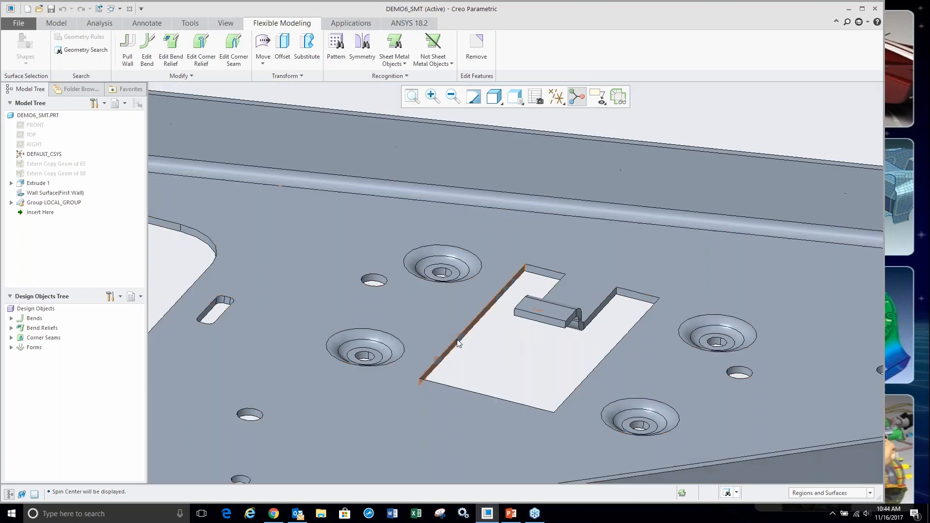
{"action": "middle_click_drag", "start_coordinate": [457, 340], "coordinate": [477, 342]}
{"action": "scroll", "coordinate": [410, 349], "scroll_direction": "up", "scroll_amount": 3}
{"action": "scroll", "coordinate": [460, 170], "scroll_direction": "down", "scroll_amount": 5}
{"action": "scroll", "coordinate": [474, 274], "scroll_direction": "up", "scroll_amount": 2}
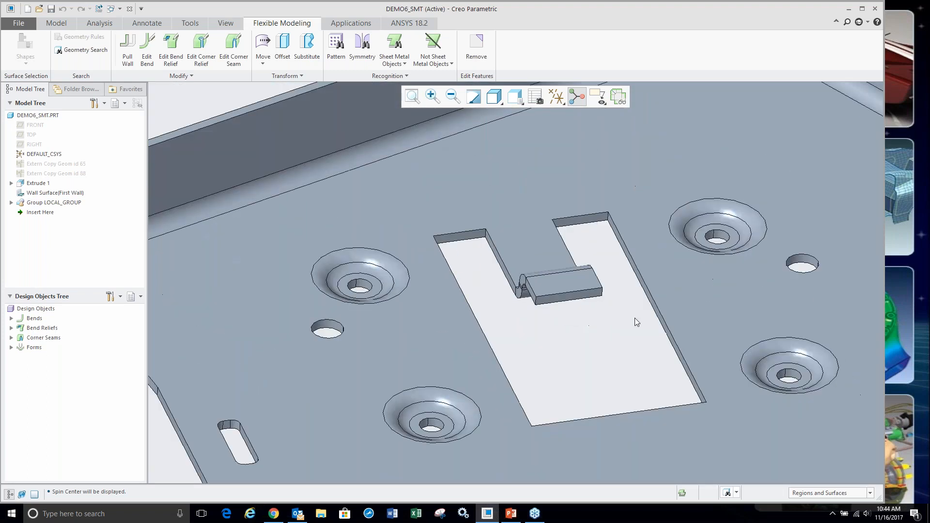
- Select all surfaces of the bent tab inside the rectangular cutout with a selection box and remove them
{"action": "left_click_drag", "start_coordinate": [560, 258], "coordinate": [615, 319]}
{"action": "left_click", "coordinate": [521, 336]}
{"action": "left_click", "coordinate": [528, 345]}
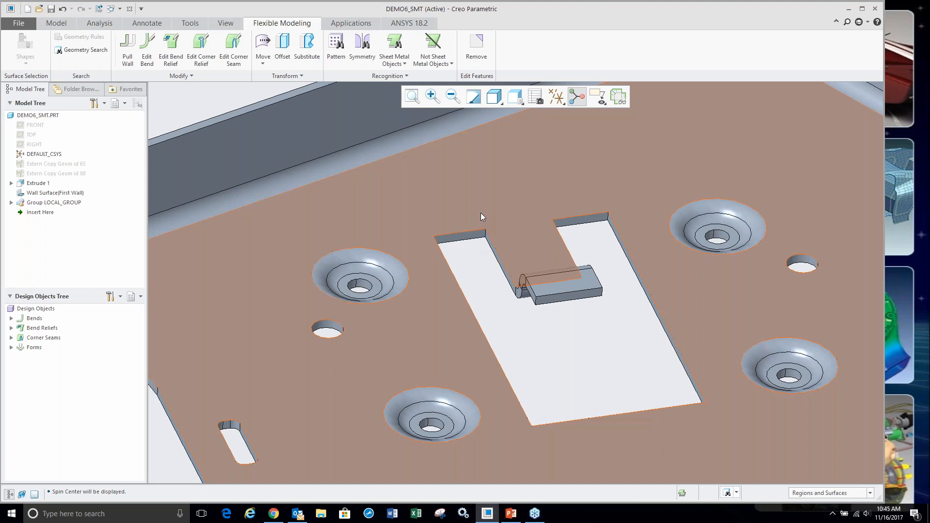
{"action": "left_click_drag", "start_coordinate": [478, 211], "coordinate": [615, 321]}
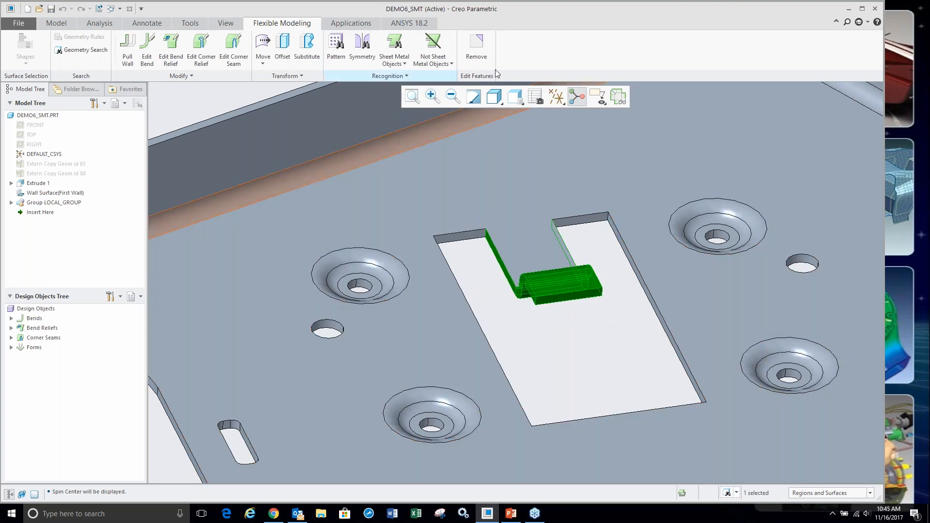
{"action": "left_click", "coordinate": [476, 44]}
{"action": "middle_click", "coordinate": [581, 281]}
{"action": "scroll", "coordinate": [573, 318], "scroll_direction": "up", "scroll_amount": 3}
{"action": "left_click", "coordinate": [580, 338]}
{"action": "middle_click_drag", "start_coordinate": [580, 338], "coordinate": [514, 338]}
{"action": "scroll", "coordinate": [551, 348], "scroll_direction": "up", "scroll_amount": 2}
{"action": "scroll", "coordinate": [528, 334], "scroll_direction": "up", "scroll_amount": 3}
{"action": "scroll", "coordinate": [453, 398], "scroll_direction": "down", "scroll_amount": 4}
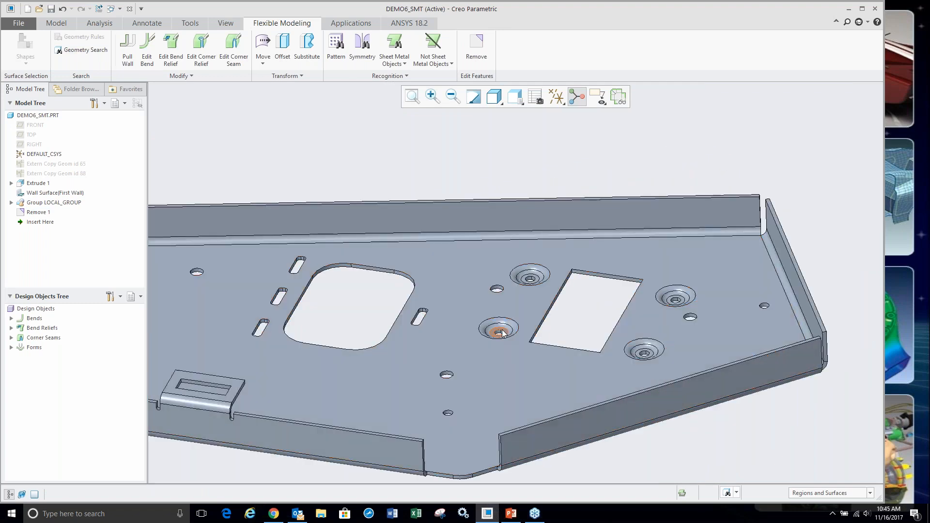
{"action": "scroll", "coordinate": [556, 310], "scroll_direction": "up", "scroll_amount": 3}
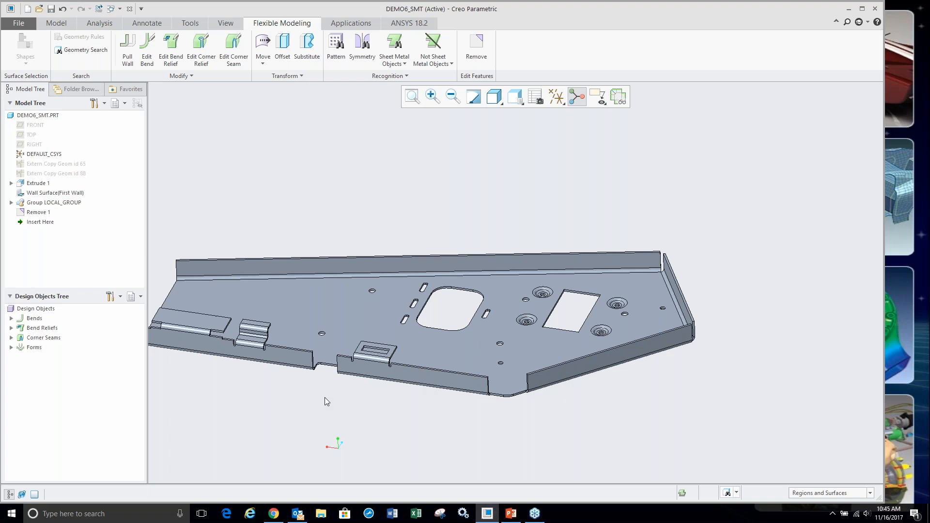
- Lengthen the small stepped tab by moving its free end face outward over the base plate with Move
{"action": "scroll", "coordinate": [318, 375], "scroll_direction": "down", "scroll_amount": 3}
{"action": "mouse_move", "coordinate": [600, 346]}
{"action": "middle_mouse_down"}
{"action": "mouse_move", "coordinate": [546, 321]}
{"action": "mouse_move", "coordinate": [678, 325]}
{"action": "mouse_move", "coordinate": [649, 305]}
{"action": "mouse_move", "coordinate": [487, 328]}
{"action": "mouse_move", "coordinate": [413, 260]}
{"action": "middle_mouse_up"}
{"action": "scroll", "coordinate": [725, 330], "scroll_direction": "up", "scroll_amount": 3}
{"action": "scroll", "coordinate": [367, 254], "scroll_direction": "down", "scroll_amount": 6}
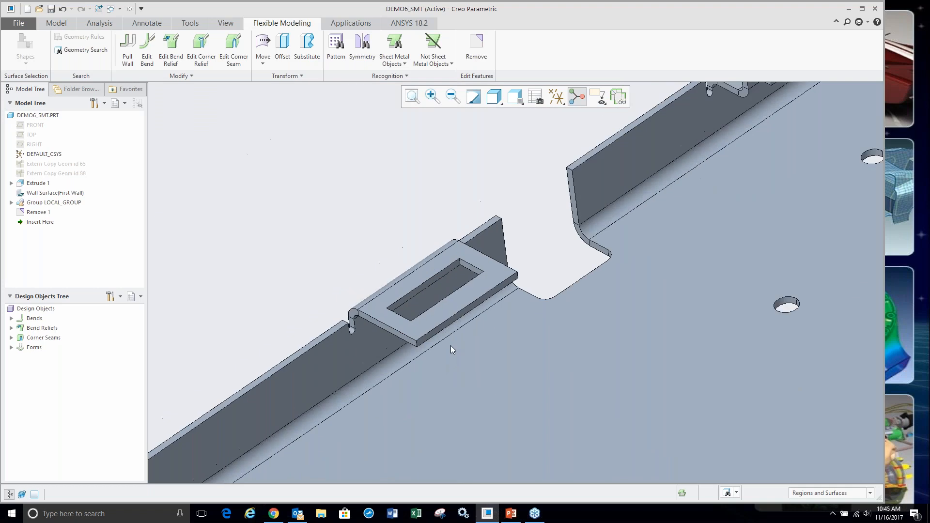
{"action": "scroll", "coordinate": [450, 347], "scroll_direction": "up", "scroll_amount": 5}
{"action": "scroll", "coordinate": [563, 219], "scroll_direction": "down", "scroll_amount": 8}
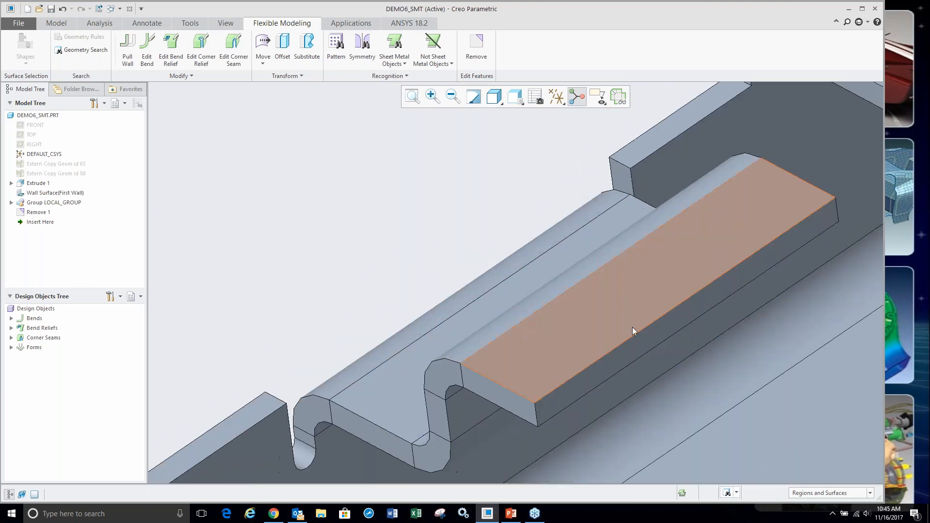
{"action": "left_click", "coordinate": [627, 350]}
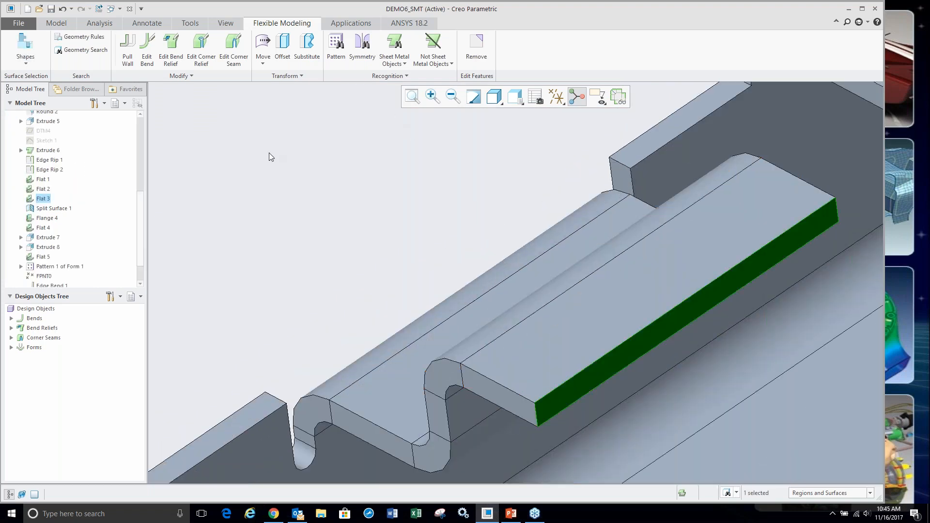
{"action": "scroll", "coordinate": [297, 224], "scroll_direction": "up", "scroll_amount": 3}
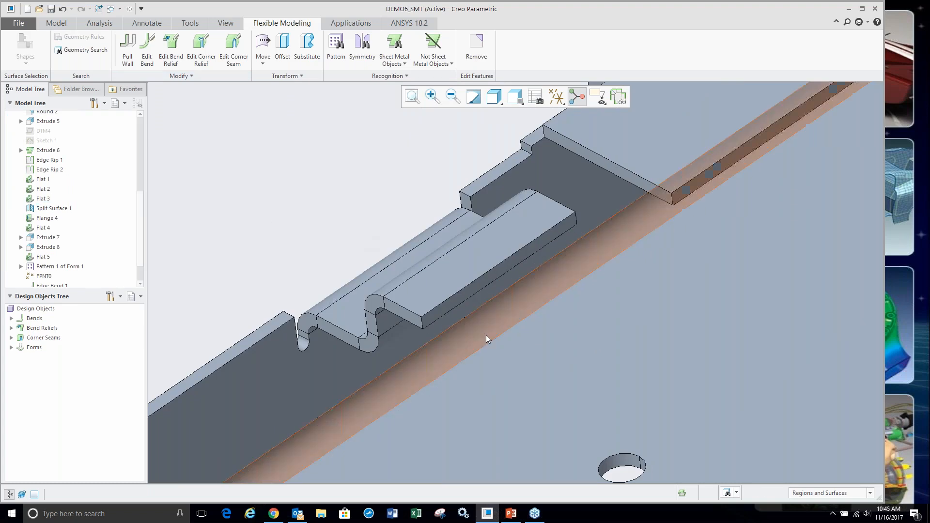
{"action": "left_click", "coordinate": [454, 301]}
{"action": "left_click", "coordinate": [460, 256]}
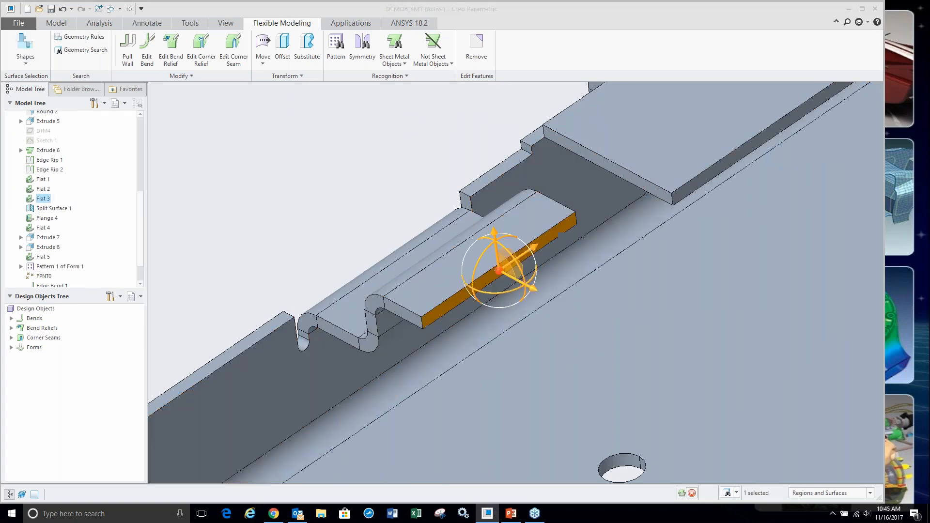
{"action": "left_click_drag", "start_coordinate": [516, 285], "coordinate": [570, 326]}
{"action": "middle_click", "coordinate": [293, 195]}
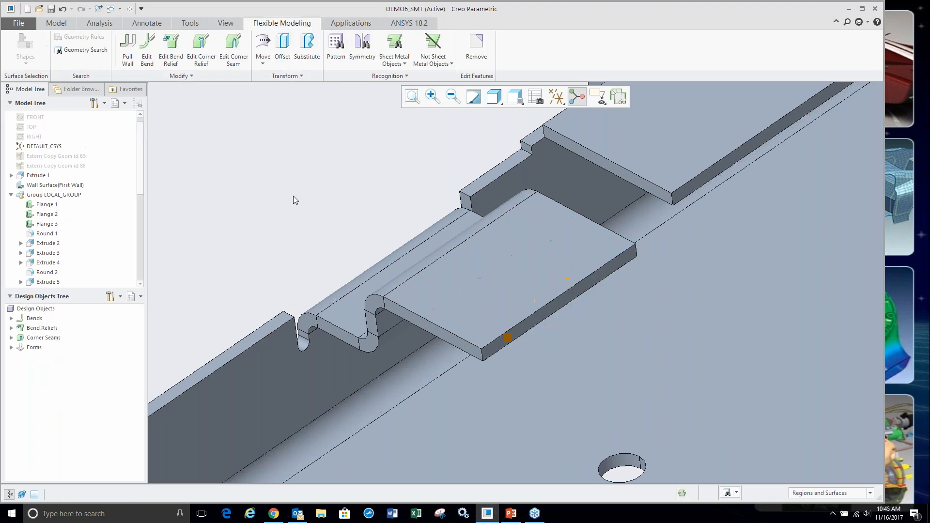
- Rotate the stepped tab's free end face 31 degrees about its corner edge, making the end of the tab slanted
{"action": "left_click", "coordinate": [520, 289]}
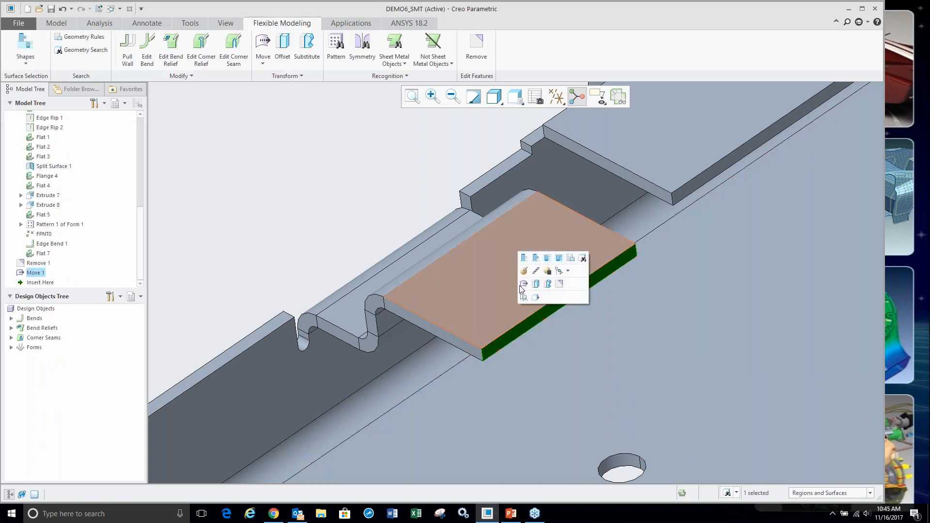
{"action": "left_click", "coordinate": [524, 284]}
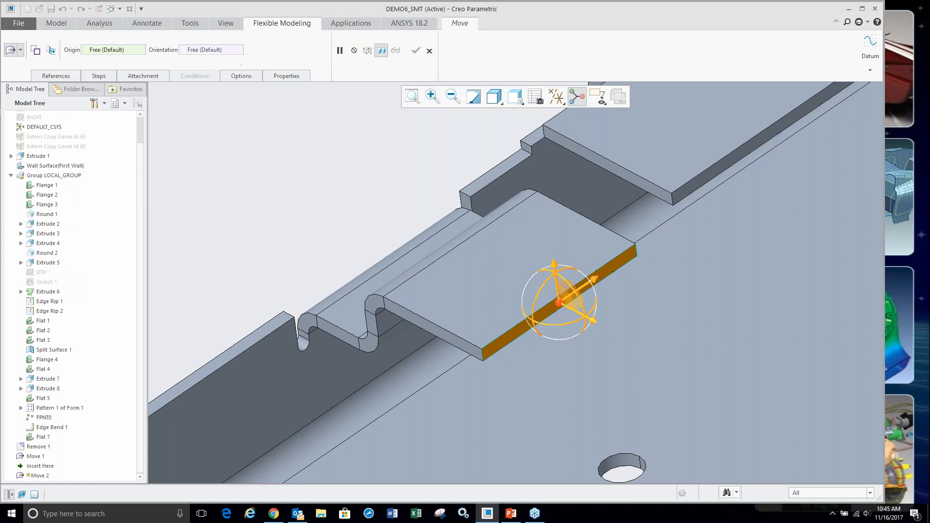
{"action": "left_click", "coordinate": [482, 357]}
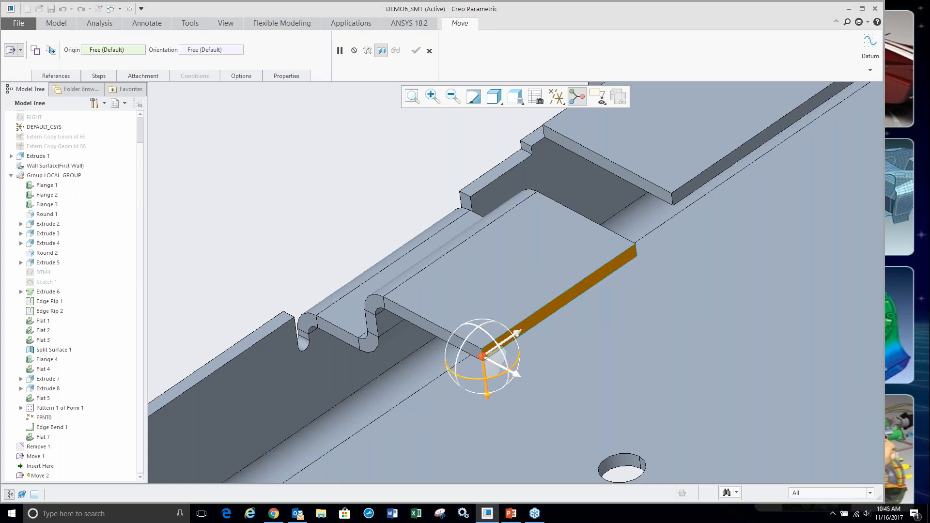
{"action": "scroll", "coordinate": [490, 375], "scroll_direction": "down", "scroll_amount": 2}
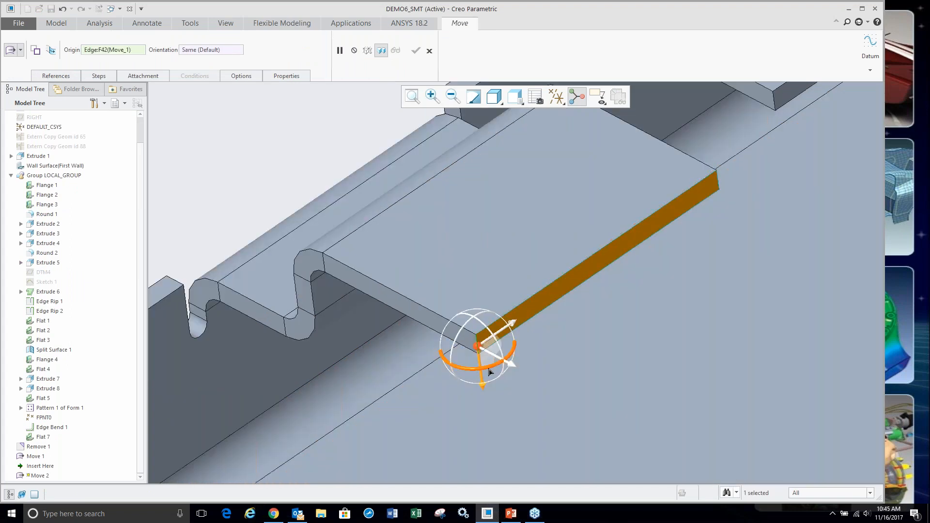
{"action": "left_click_drag", "start_coordinate": [485, 368], "coordinate": [513, 365]}
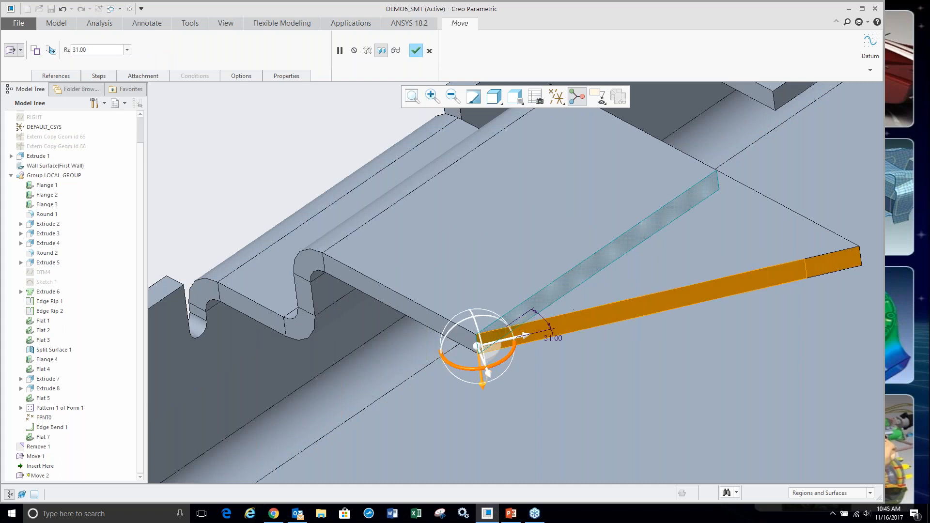
{"action": "scroll", "coordinate": [377, 308], "scroll_direction": "up", "scroll_amount": 1}
{"action": "scroll", "coordinate": [282, 195], "scroll_direction": "up", "scroll_amount": 1}
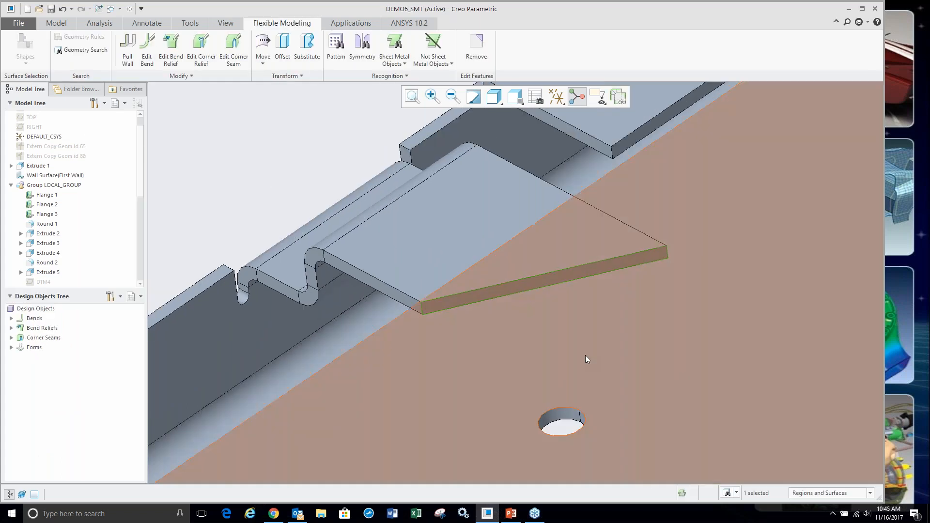
- Examine the slanted stepped tab's bends and the neighbouring flange with its notch from several sides
{"action": "scroll", "coordinate": [535, 287], "scroll_direction": "up", "scroll_amount": 2}
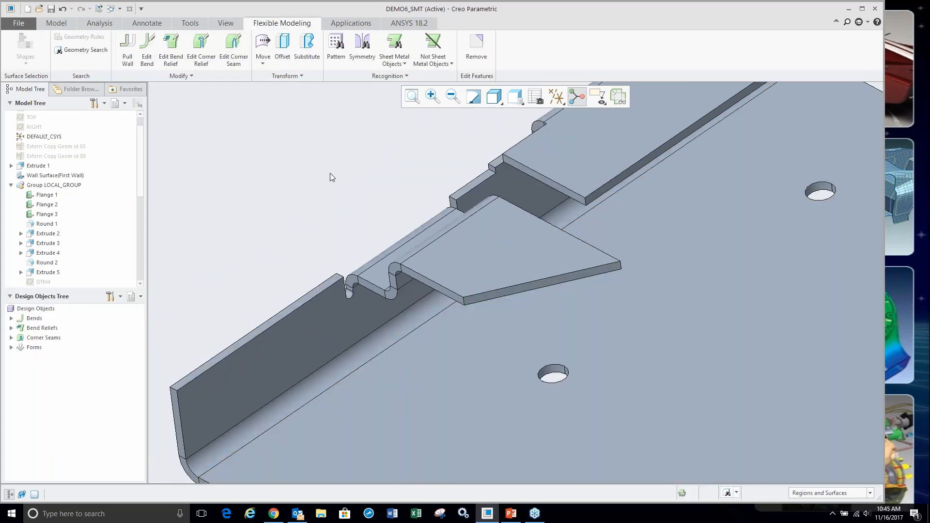
{"action": "middle_click_drag", "start_coordinate": [329, 174], "coordinate": [428, 336]}
{"action": "scroll", "coordinate": [435, 397], "scroll_direction": "down", "scroll_amount": 5}
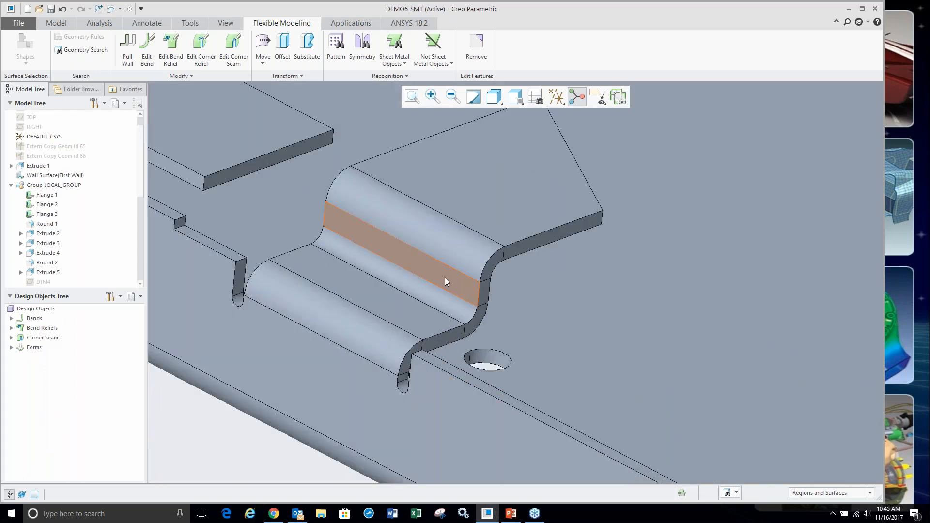
{"action": "left_click", "coordinate": [445, 279]}
{"action": "scroll", "coordinate": [508, 310], "scroll_direction": "up", "scroll_amount": 5}
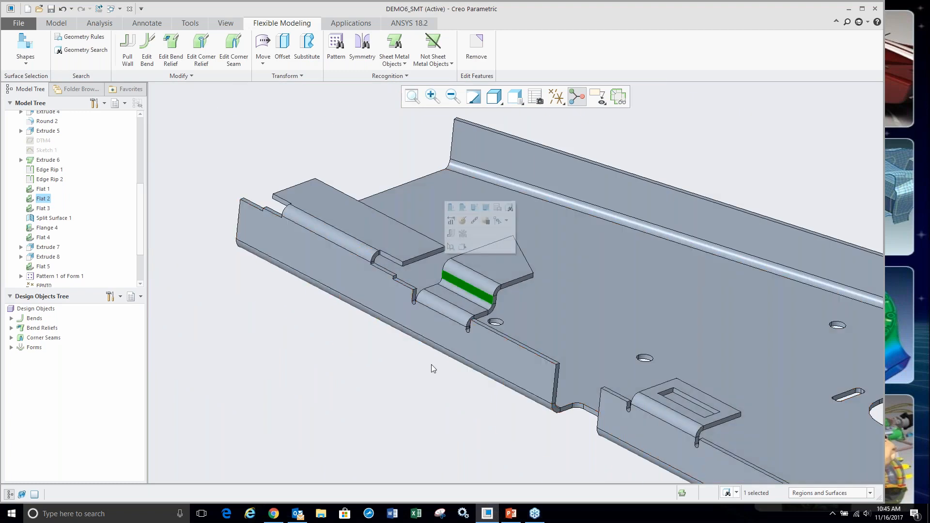
{"action": "left_click", "coordinate": [381, 330]}
{"action": "scroll", "coordinate": [436, 300], "scroll_direction": "down", "scroll_amount": 3}
{"action": "scroll", "coordinate": [455, 305], "scroll_direction": "up", "scroll_amount": 3}
{"action": "middle_click_drag", "start_coordinate": [508, 353], "coordinate": [422, 335]}
{"action": "scroll", "coordinate": [406, 284], "scroll_direction": "up", "scroll_amount": 4}
{"action": "middle_click_drag", "start_coordinate": [388, 408], "coordinate": [534, 390]}
{"action": "scroll", "coordinate": [566, 290], "scroll_direction": "down", "scroll_amount": 3}
{"action": "scroll", "coordinate": [524, 419], "scroll_direction": "down", "scroll_amount": 3}
{"action": "scroll", "coordinate": [524, 419], "scroll_direction": "down", "scroll_amount": 3}
- Select all surfaces of the flange notch and move it about 0.31 along the flange's edge toward the stepped tab
{"action": "left_click", "coordinate": [556, 385]}
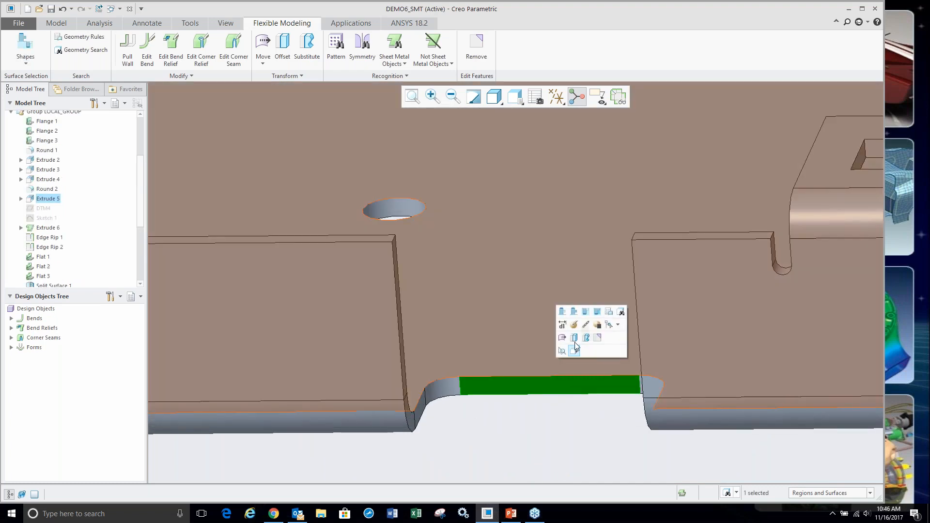
{"action": "left_click", "coordinate": [585, 311]}
{"action": "middle_click_drag", "start_coordinate": [515, 365], "coordinate": [442, 344]}
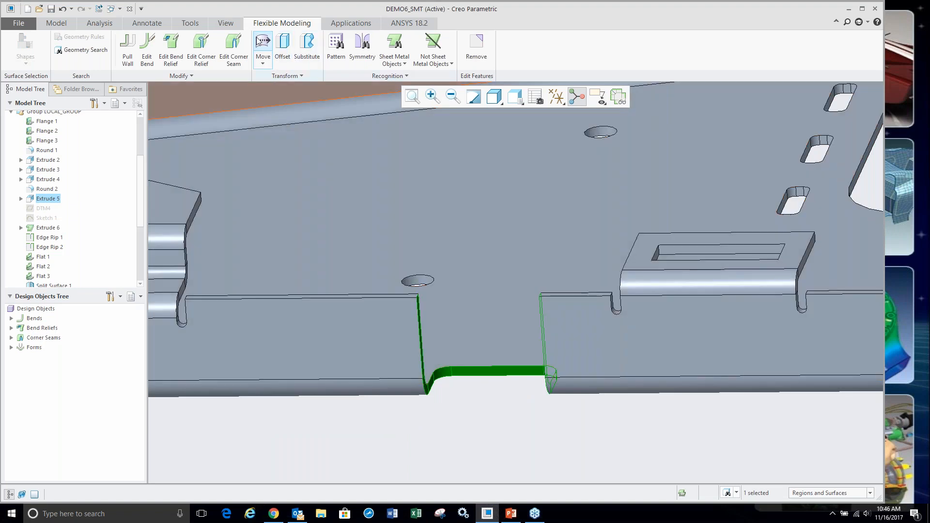
{"action": "left_click", "coordinate": [263, 44]}
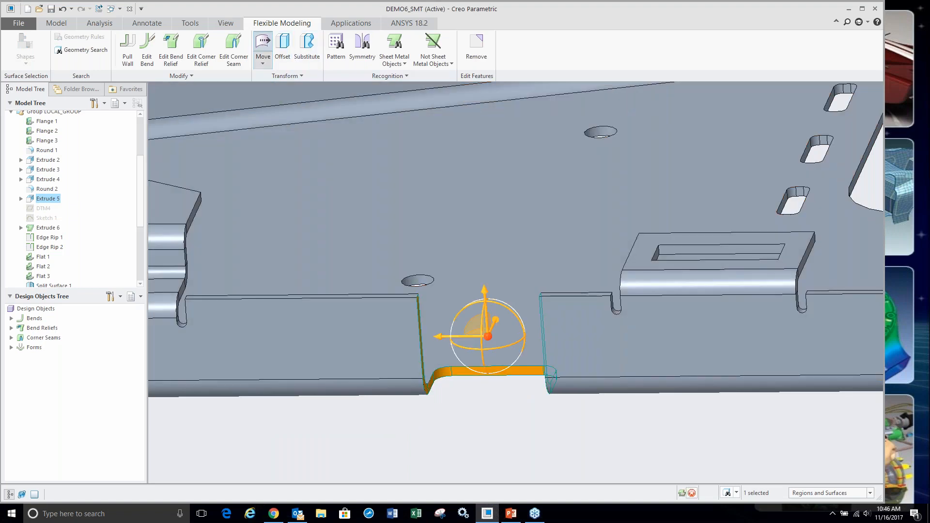
{"action": "left_click", "coordinate": [377, 293]}
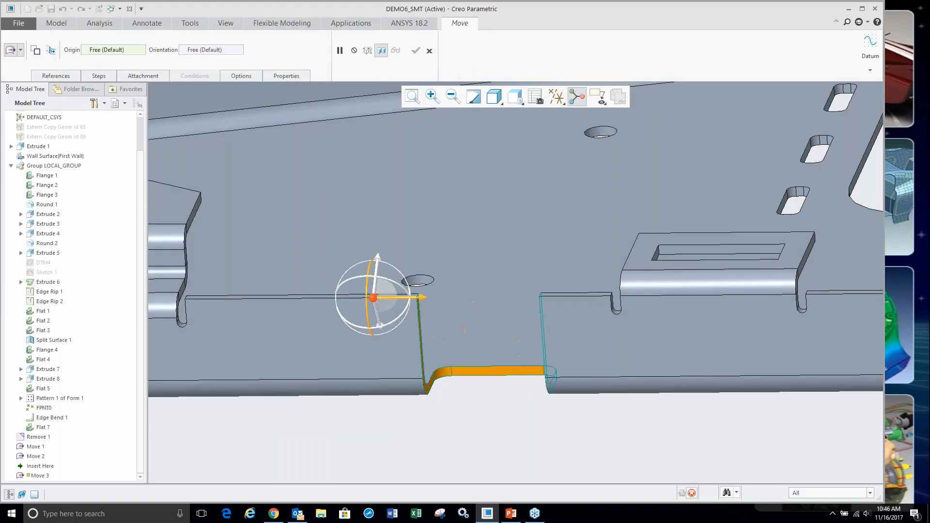
{"action": "left_click_drag", "start_coordinate": [404, 298], "coordinate": [348, 300]}
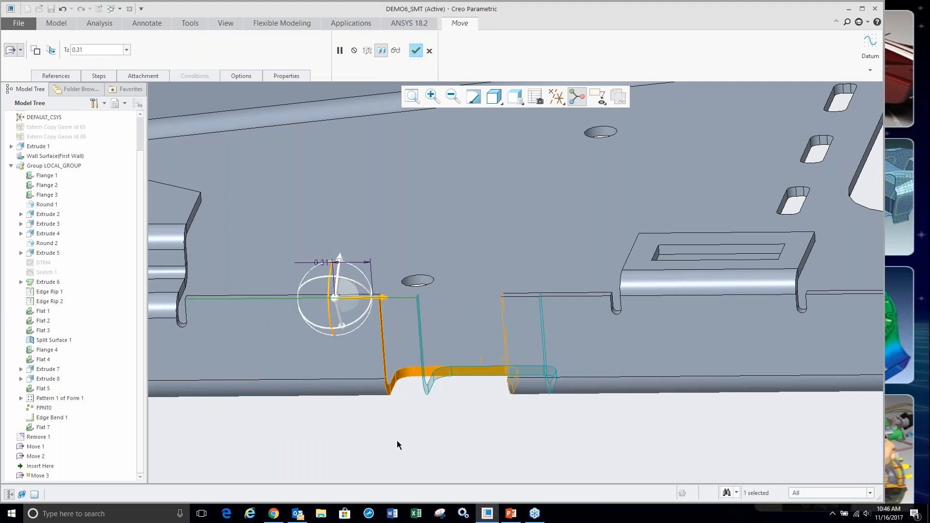
{"action": "middle_click", "coordinate": [397, 445]}
- Select the notch's side nearest the slotted tab with the Coplanar geometry rule and move it about 0.22 along the flange edge to widen the notch
{"action": "middle_click_drag", "start_coordinate": [398, 442], "coordinate": [441, 345]}
{"action": "scroll", "coordinate": [601, 345], "scroll_direction": "up", "scroll_amount": 2}
{"action": "scroll", "coordinate": [684, 311], "scroll_direction": "down", "scroll_amount": 7}
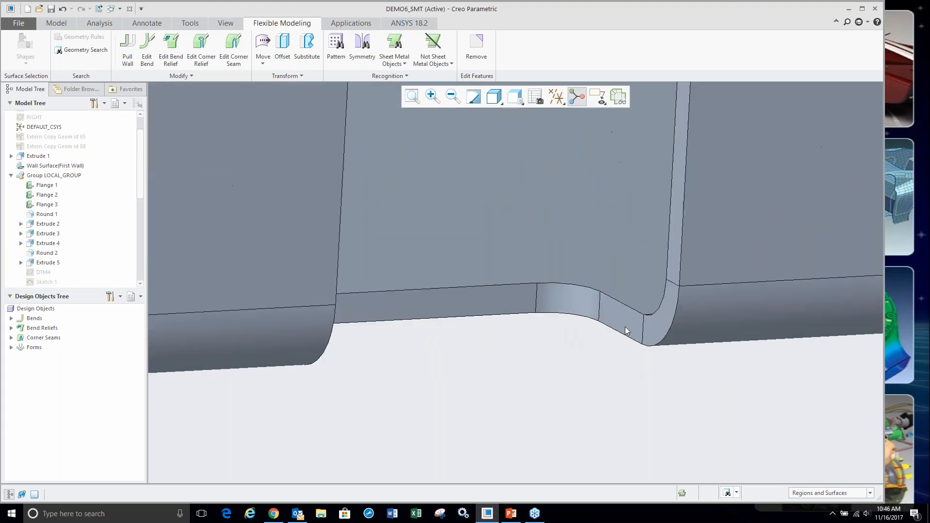
{"action": "left_click", "coordinate": [625, 329]}
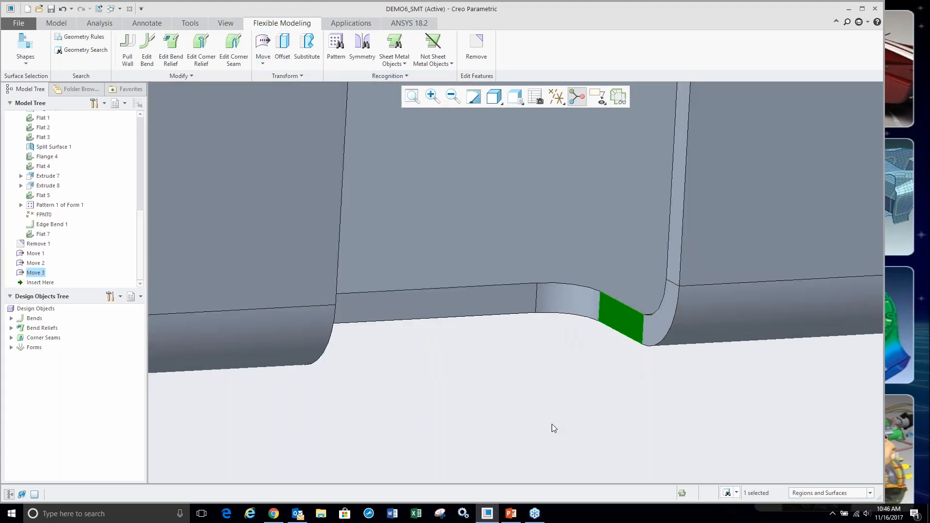
{"action": "left_click", "coordinate": [551, 424]}
{"action": "left_click", "coordinate": [623, 308]}
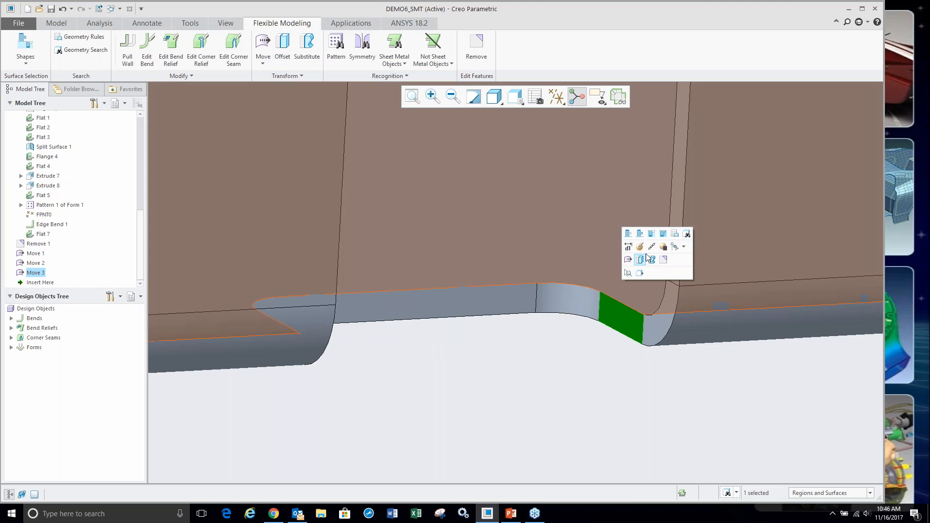
{"action": "left_click", "coordinate": [675, 247]}
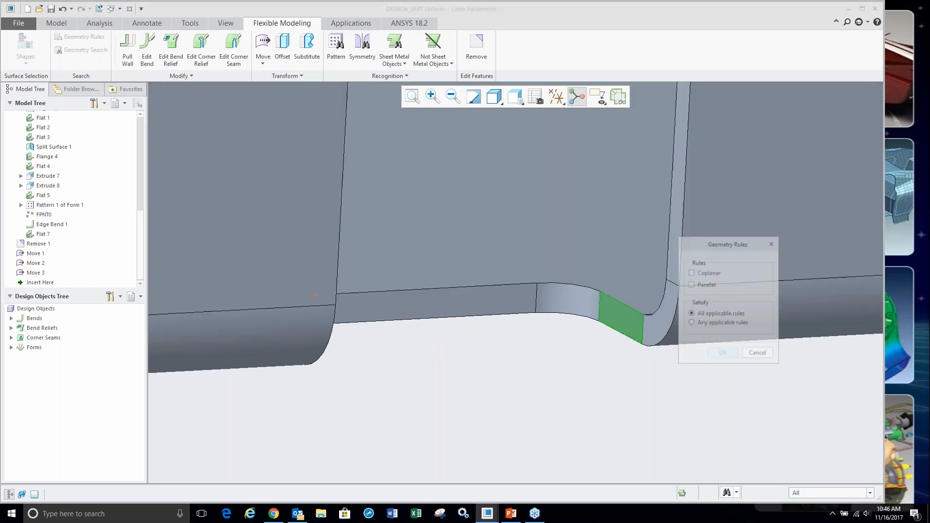
{"action": "left_click", "coordinate": [691, 273]}
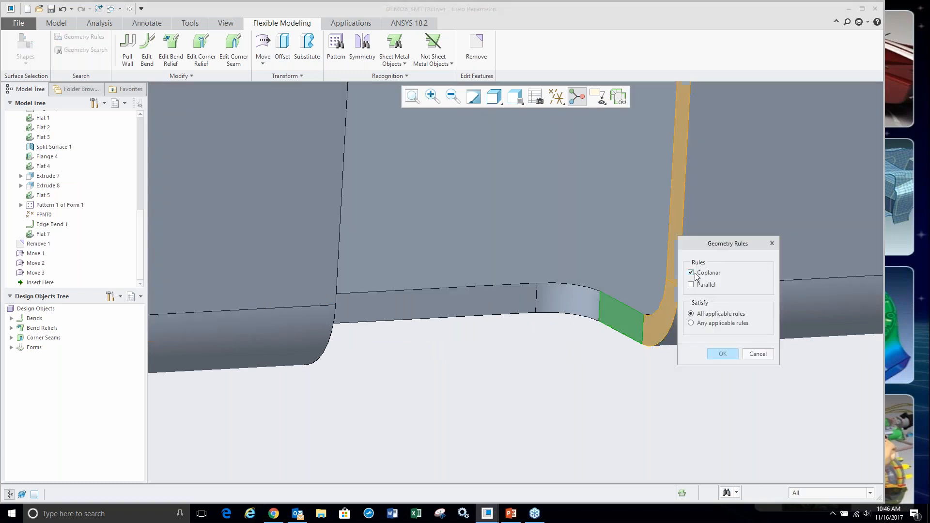
{"action": "left_click", "coordinate": [722, 354]}
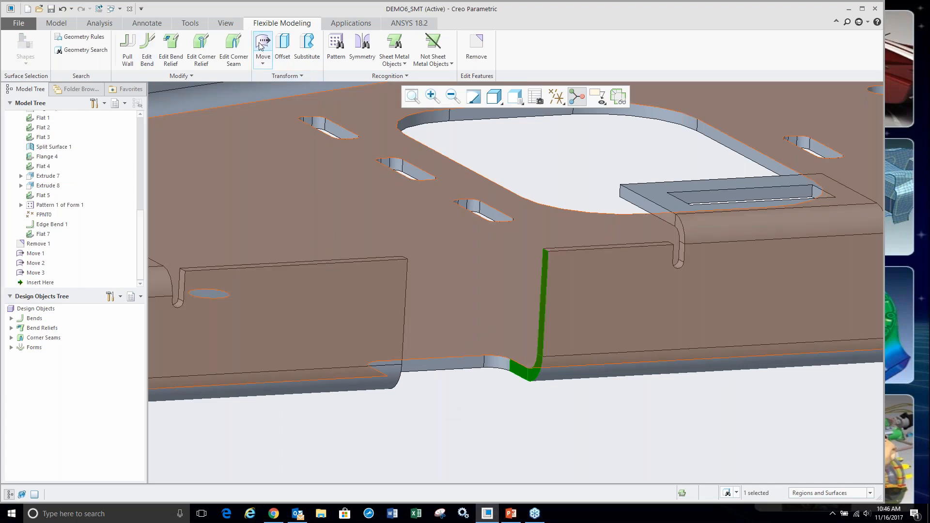
{"action": "left_click", "coordinate": [262, 44]}
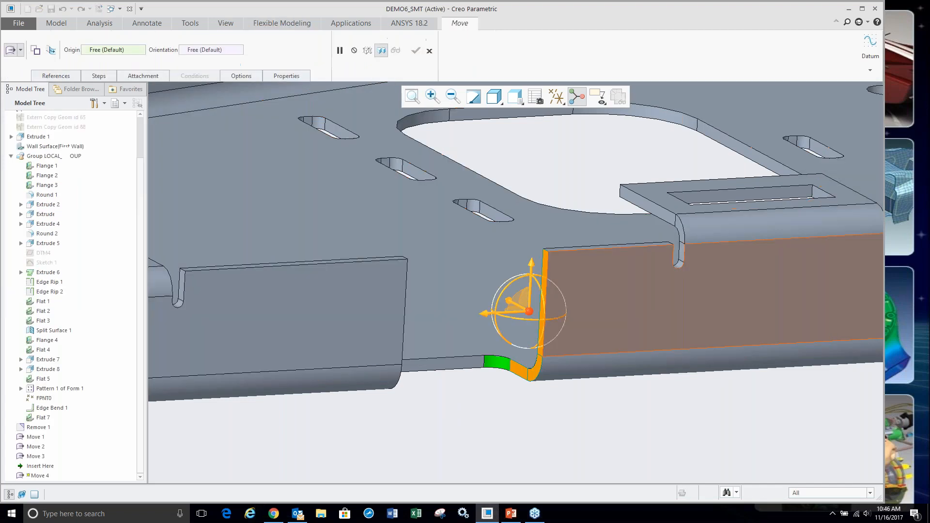
{"action": "left_click", "coordinate": [588, 250]}
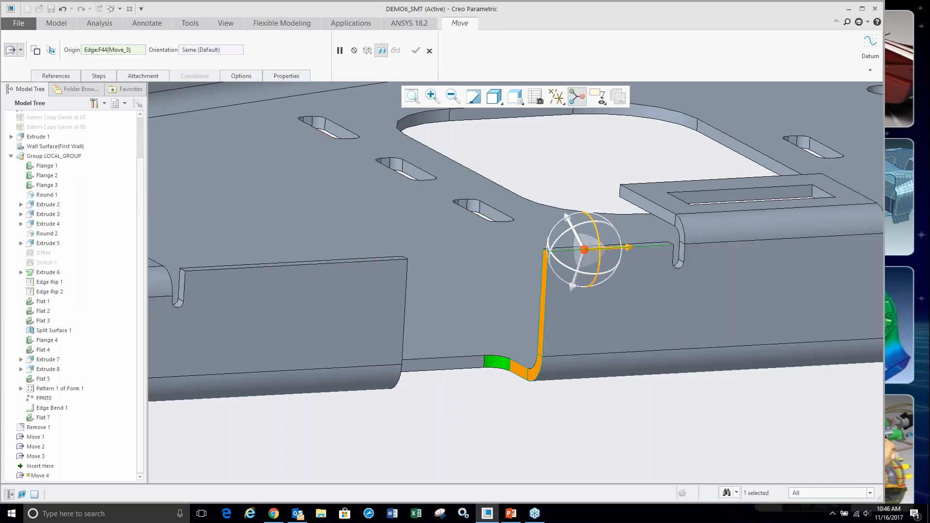
{"action": "left_click_drag", "start_coordinate": [616, 249], "coordinate": [638, 249]}
{"action": "scroll", "coordinate": [544, 331], "scroll_direction": "down", "scroll_amount": 3}
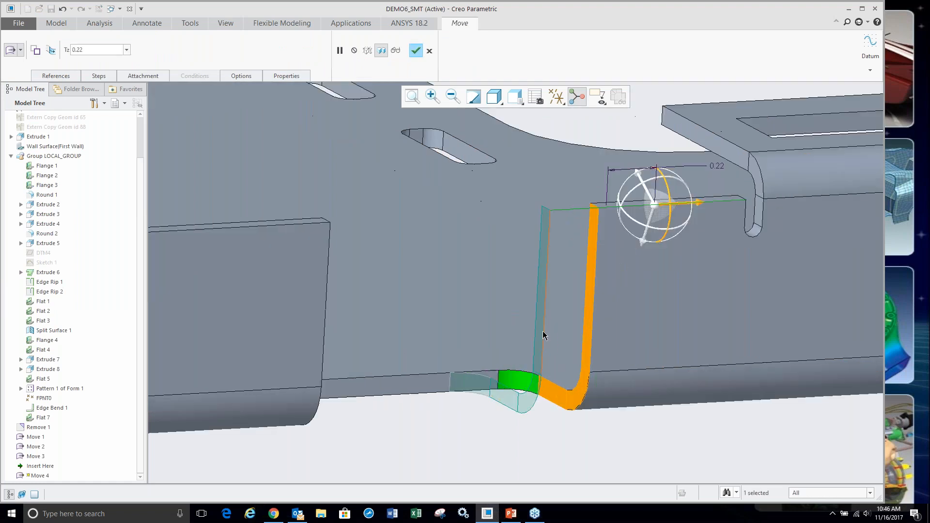
{"action": "middle_click", "coordinate": [550, 386]}
{"action": "scroll", "coordinate": [480, 402], "scroll_direction": "up", "scroll_amount": 5}
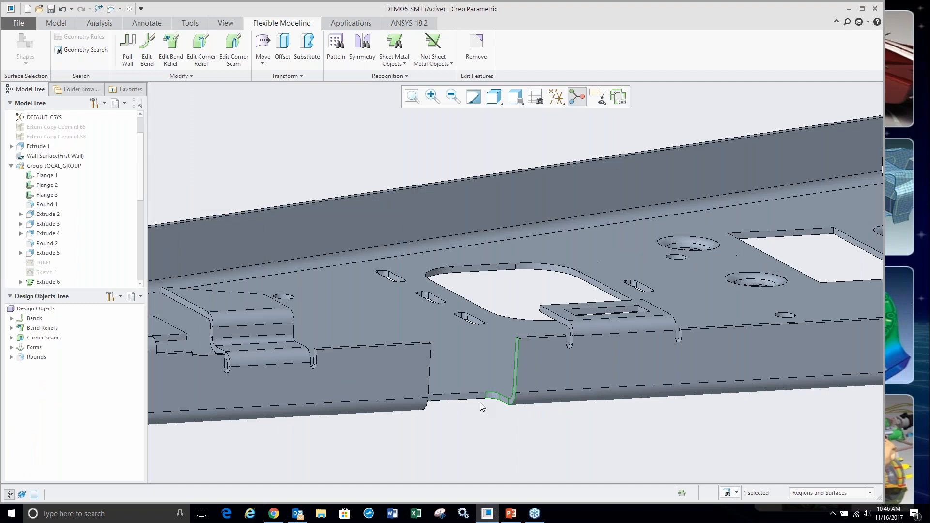
- Edit the slotted tab's bend relief nearest the flange notch, changing it to a rectangular shape
{"action": "scroll", "coordinate": [470, 401], "scroll_direction": "up", "scroll_amount": 2}
{"action": "middle_click_drag", "start_coordinate": [556, 409], "coordinate": [552, 388]}
{"action": "scroll", "coordinate": [494, 342], "scroll_direction": "down", "scroll_amount": 3}
{"action": "scroll", "coordinate": [495, 342], "scroll_direction": "up", "scroll_amount": 3}
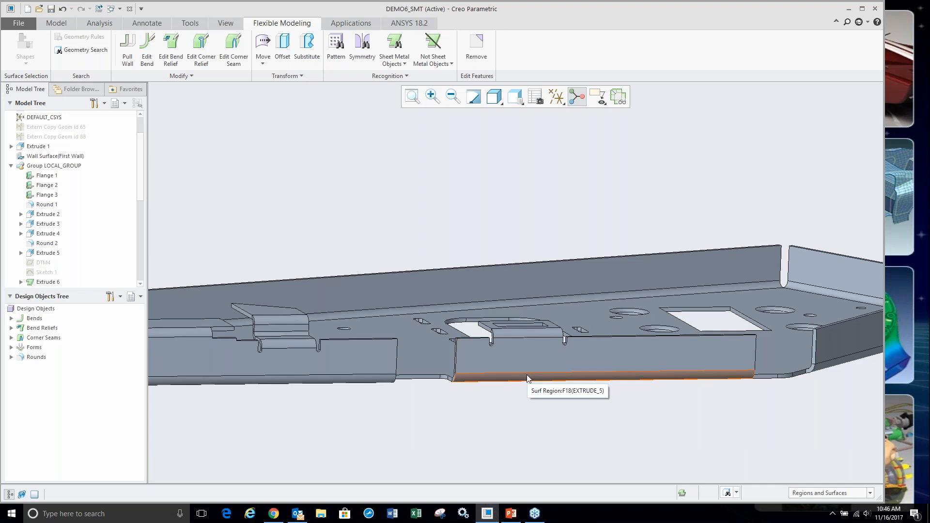
{"action": "scroll", "coordinate": [499, 348], "scroll_direction": "down", "scroll_amount": 3}
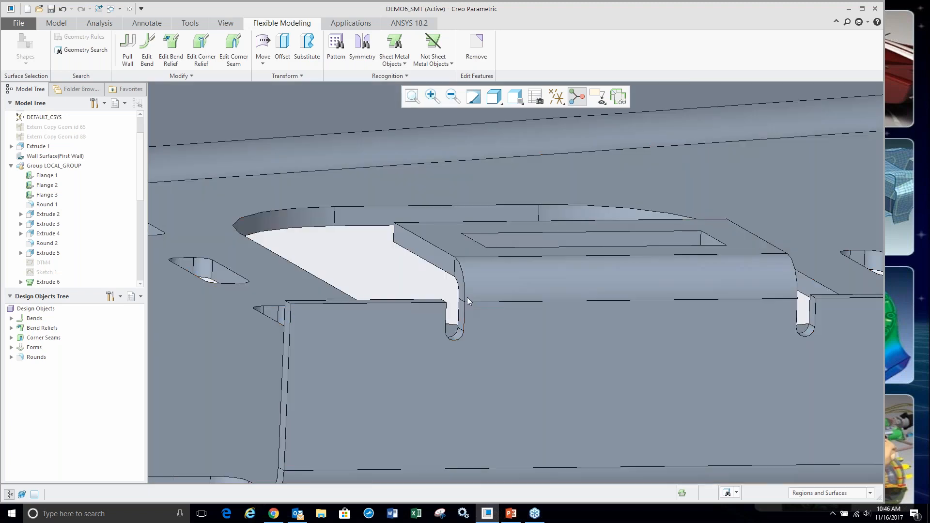
{"action": "scroll", "coordinate": [605, 273], "scroll_direction": "up", "scroll_amount": 2}
{"action": "scroll", "coordinate": [604, 275], "scroll_direction": "up", "scroll_amount": 1}
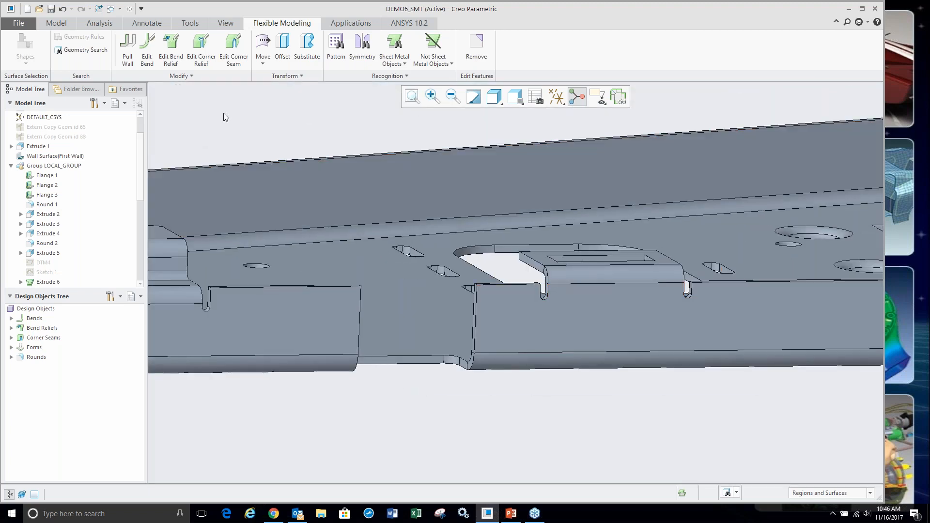
{"action": "left_click", "coordinate": [180, 57]}
{"action": "scroll", "coordinate": [532, 293], "scroll_direction": "down", "scroll_amount": 3}
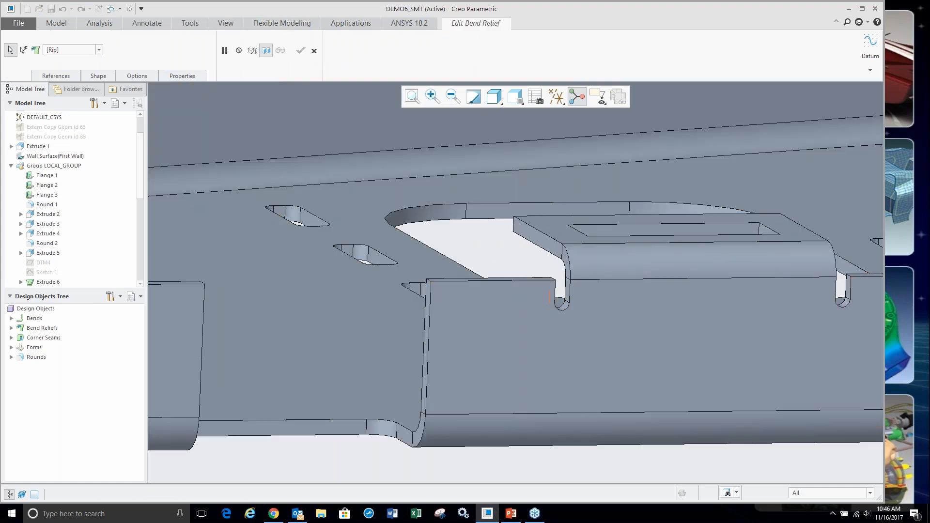
{"action": "left_click", "coordinate": [562, 306]}
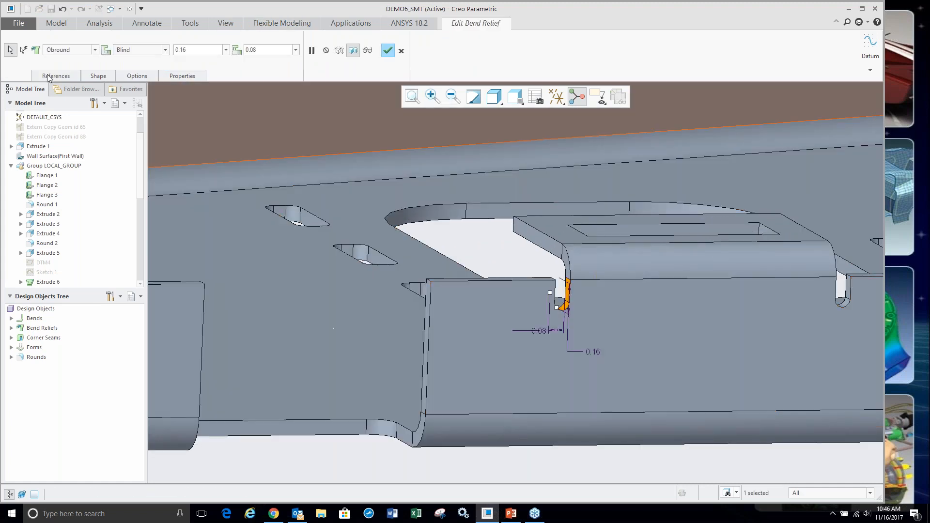
{"action": "left_click", "coordinate": [77, 79]}
{"action": "left_click", "coordinate": [387, 50]}
- Pull the short end wall of the part outward by about 1.53, extending the adjacent walls and bends
{"action": "scroll", "coordinate": [416, 207], "scroll_direction": "up", "scroll_amount": 3}
{"action": "left_click", "coordinate": [489, 375]}
{"action": "middle_click_drag", "start_coordinate": [588, 321], "coordinate": [478, 388]}
{"action": "scroll", "coordinate": [548, 428], "scroll_direction": "up", "scroll_amount": 3}
{"action": "middle_click_drag", "start_coordinate": [549, 428], "coordinate": [463, 393]}
{"action": "left_click", "coordinate": [486, 356]}
{"action": "left_click", "coordinate": [134, 60]}
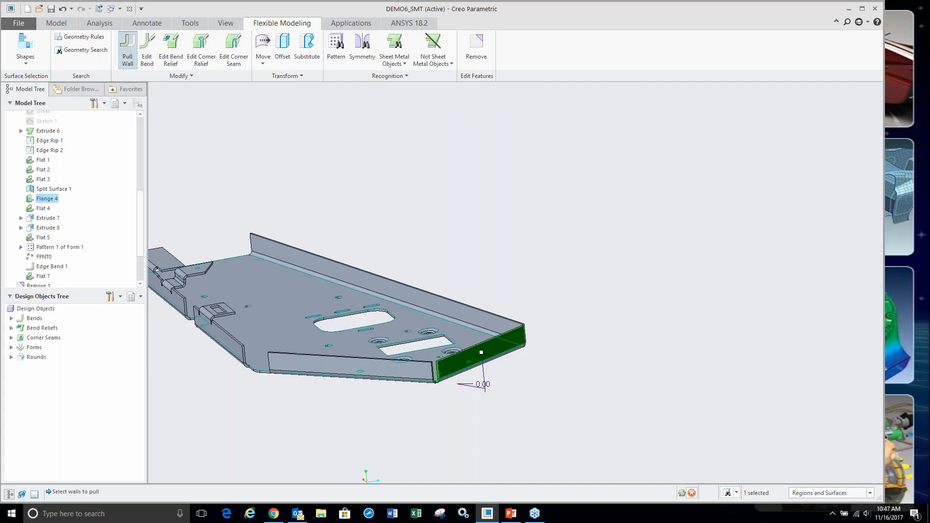
{"action": "scroll", "coordinate": [491, 350], "scroll_direction": "down", "scroll_amount": 3}
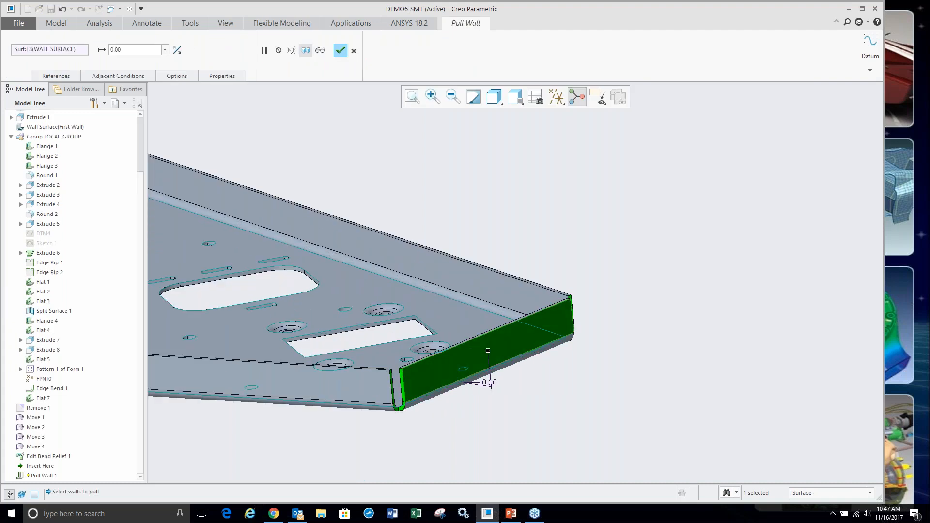
{"action": "left_click_drag", "start_coordinate": [515, 363], "coordinate": [547, 387]}
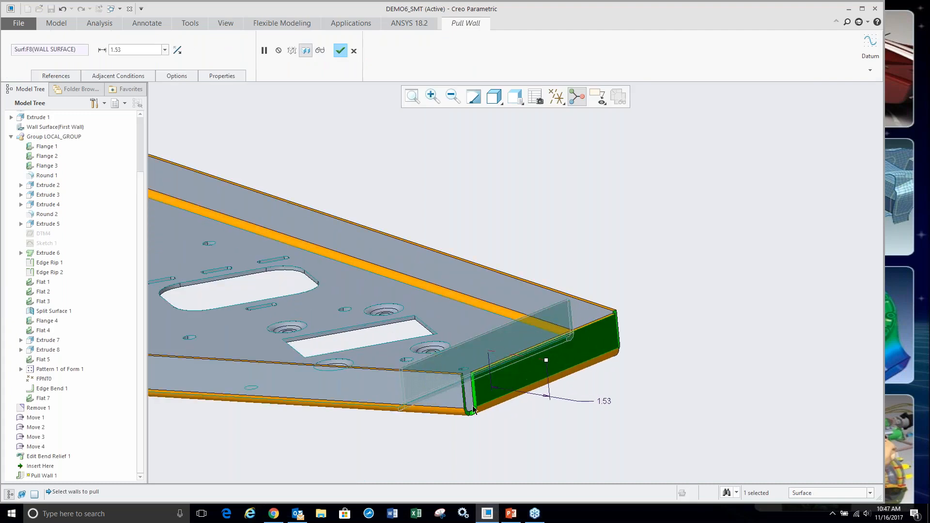
- Inspect the corner and extended neighbouring walls in the pull preview and accept the pulled end wall
{"action": "scroll", "coordinate": [473, 409], "scroll_direction": "down", "scroll_amount": 2}
{"action": "scroll", "coordinate": [473, 409], "scroll_direction": "down", "scroll_amount": 2}
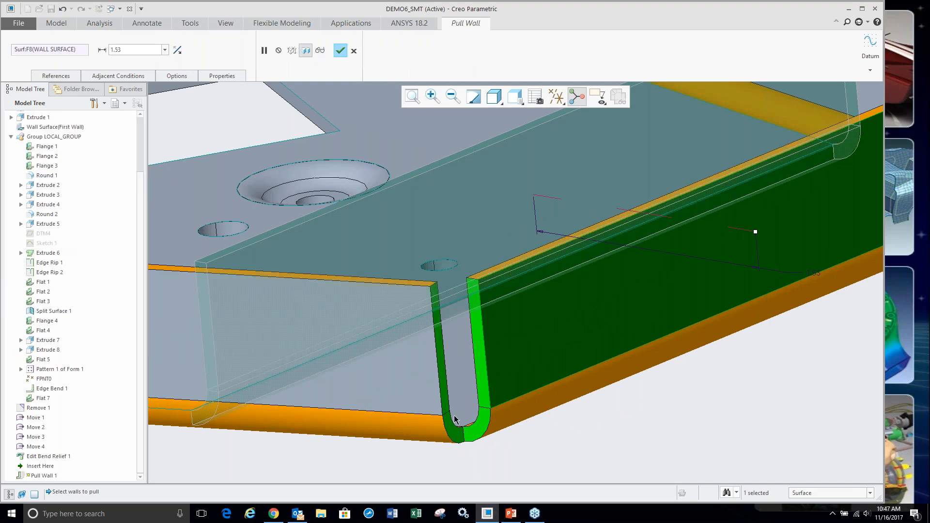
{"action": "scroll", "coordinate": [451, 352], "scroll_direction": "up", "scroll_amount": 5}
{"action": "middle_click_drag", "start_coordinate": [451, 352], "coordinate": [368, 370]}
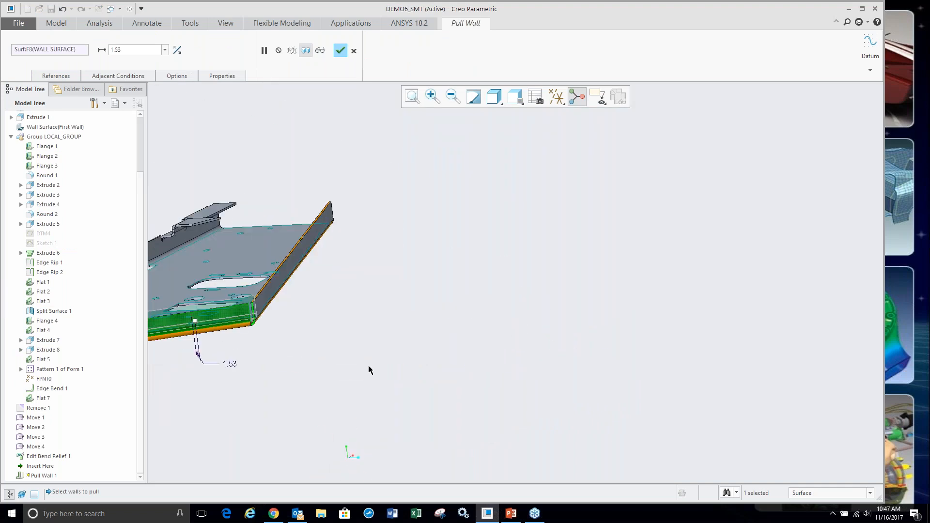
{"action": "scroll", "coordinate": [253, 309], "scroll_direction": "down", "scroll_amount": 3}
{"action": "scroll", "coordinate": [567, 338], "scroll_direction": "up", "scroll_amount": 5}
{"action": "middle_click_drag", "start_coordinate": [570, 316], "coordinate": [581, 387]}
{"action": "scroll", "coordinate": [590, 440], "scroll_direction": "up", "scroll_amount": 2}
{"action": "scroll", "coordinate": [587, 333], "scroll_direction": "down", "scroll_amount": 2}
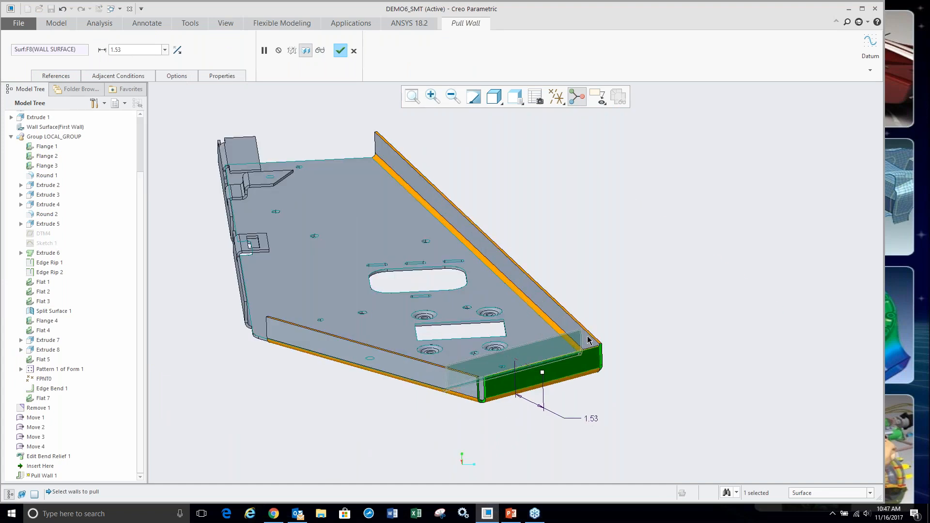
{"action": "middle_click", "coordinate": [645, 372]}
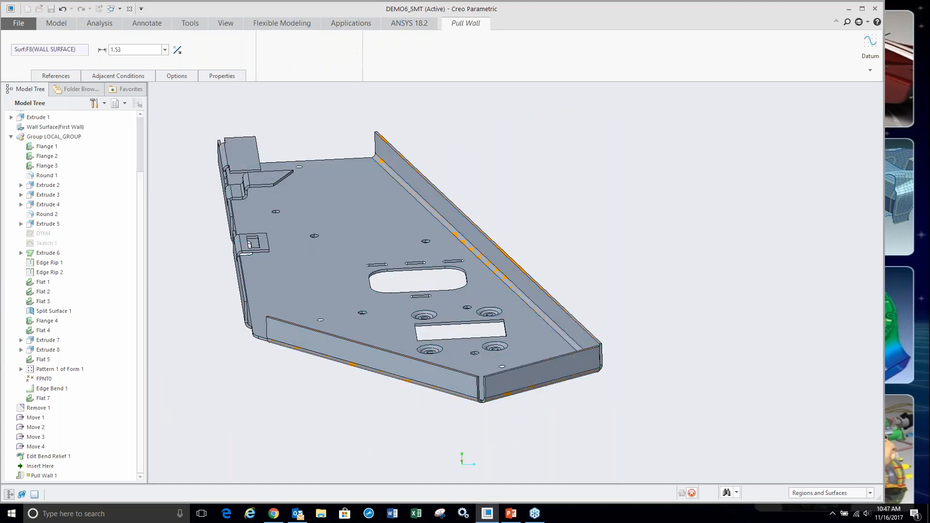
- Select the angled wall and both notched flange sections carrying the tabs, and pull all three walls outward together by about 1.91
{"action": "middle_click_drag", "start_coordinate": [290, 416], "coordinate": [436, 402]}
{"action": "scroll", "coordinate": [466, 389], "scroll_direction": "down", "scroll_amount": 2}
{"action": "left_click", "coordinate": [466, 386]}
{"action": "left_click", "coordinate": [314, 385], "text": "ctrl"}
{"action": "middle_click_drag", "start_coordinate": [315, 384], "coordinate": [284, 325]}
{"action": "left_click", "coordinate": [284, 324], "text": "ctrl"}
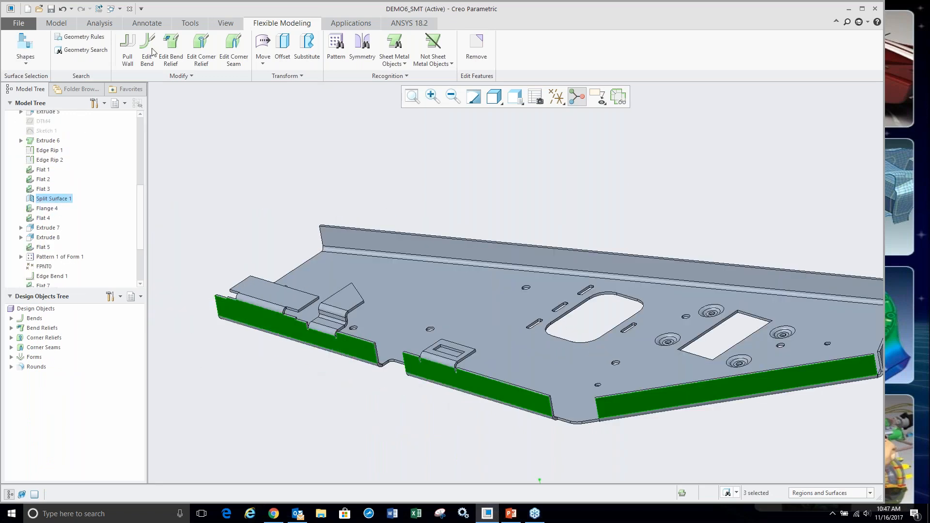
{"action": "left_click", "coordinate": [127, 48]}
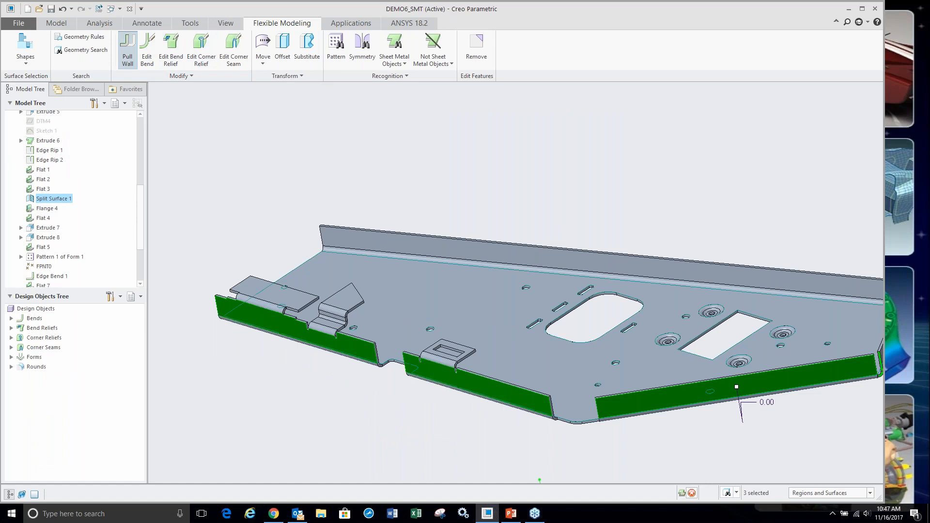
{"action": "scroll", "coordinate": [334, 203], "scroll_direction": "up", "scroll_amount": 2}
{"action": "left_click_drag", "start_coordinate": [592, 340], "coordinate": [593, 359]}
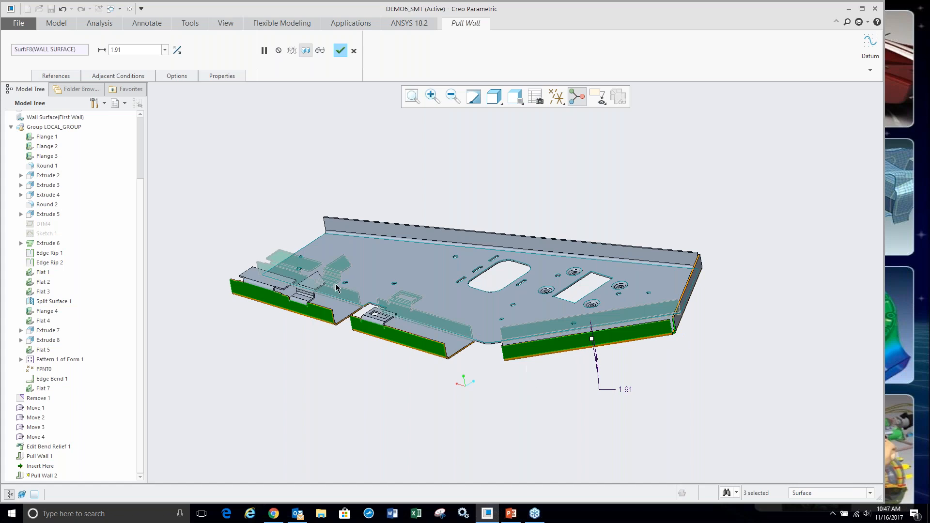
{"action": "middle_click", "coordinate": [491, 387]}
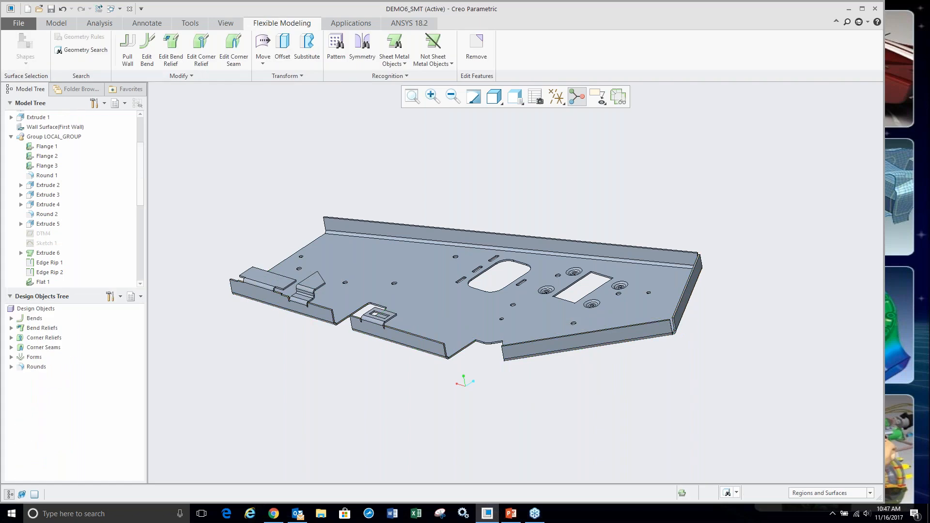
- Unbend the entire sheet metal part into its flat shape
{"action": "left_click", "coordinate": [57, 23]}
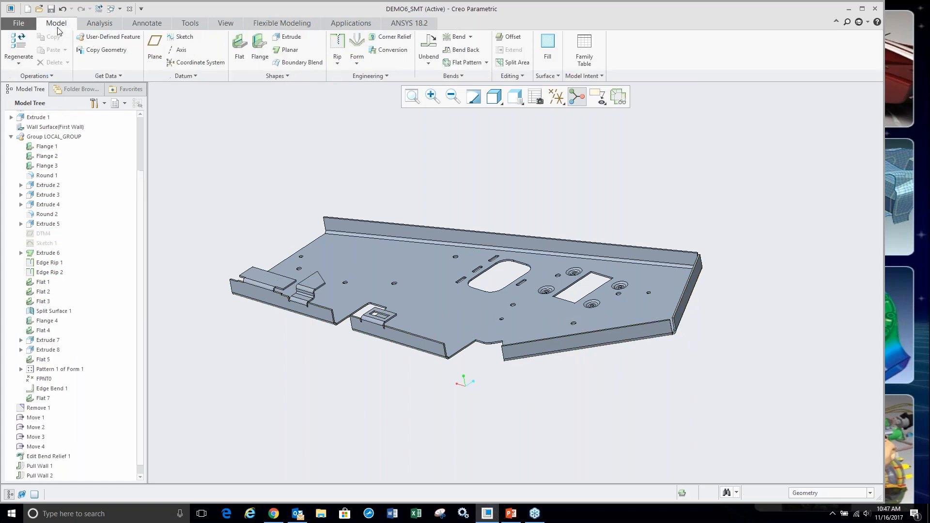
{"action": "left_click", "coordinate": [428, 58]}
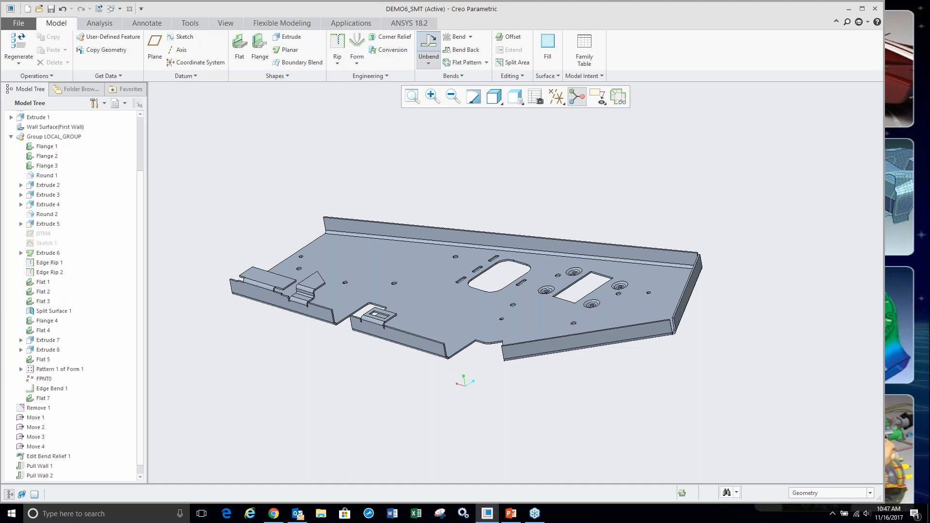
{"action": "middle_click_drag", "start_coordinate": [312, 170], "coordinate": [286, 140]}
{"action": "scroll", "coordinate": [286, 140], "scroll_direction": "up", "scroll_amount": 2}
{"action": "middle_click", "coordinate": [286, 141]}
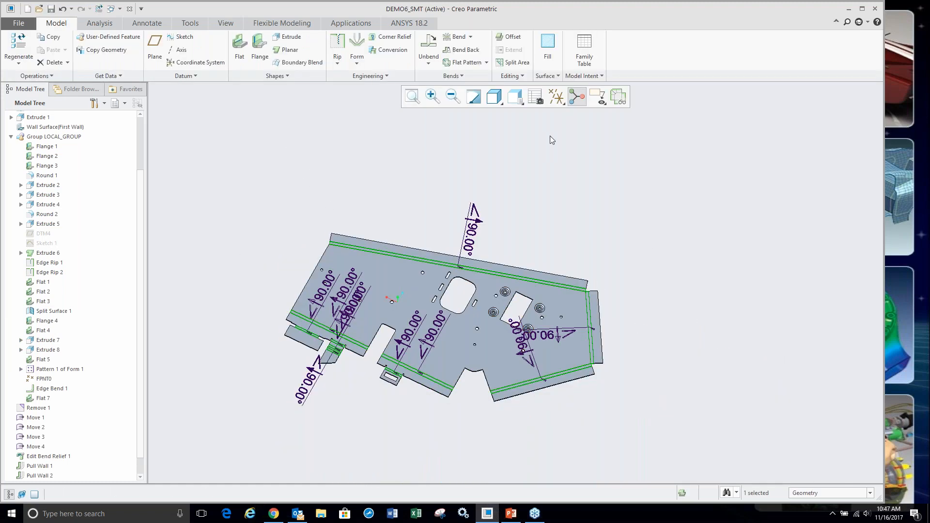
- Turn off the bend notes and inspect the flattened slotted tab with its two bend reliefs
{"action": "left_click", "coordinate": [599, 98]}
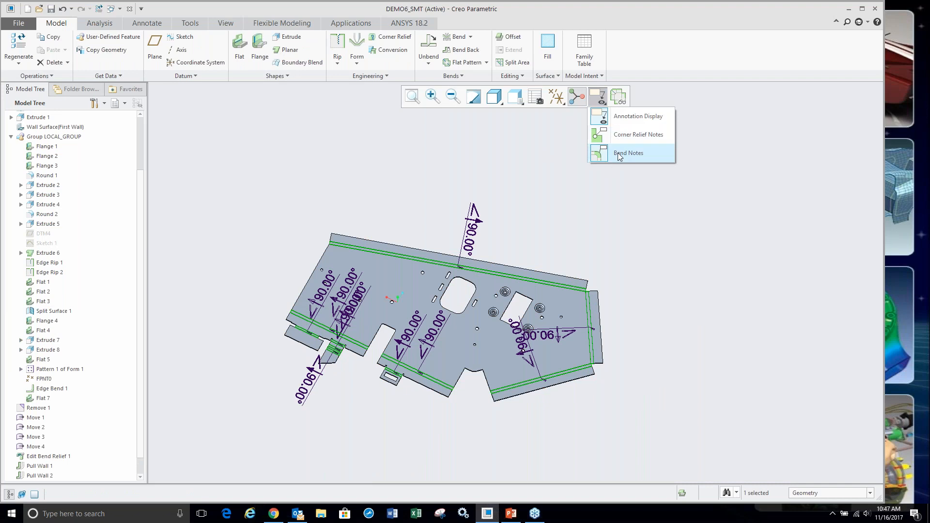
{"action": "left_click", "coordinate": [614, 153]}
{"action": "scroll", "coordinate": [465, 310], "scroll_direction": "down", "scroll_amount": 4}
{"action": "scroll", "coordinate": [464, 310], "scroll_direction": "up", "scroll_amount": 3}
{"action": "middle_click_drag", "start_coordinate": [423, 338], "coordinate": [371, 393]}
{"action": "scroll", "coordinate": [370, 393], "scroll_direction": "down", "scroll_amount": 3}
{"action": "scroll", "coordinate": [361, 358], "scroll_direction": "down", "scroll_amount": 4}
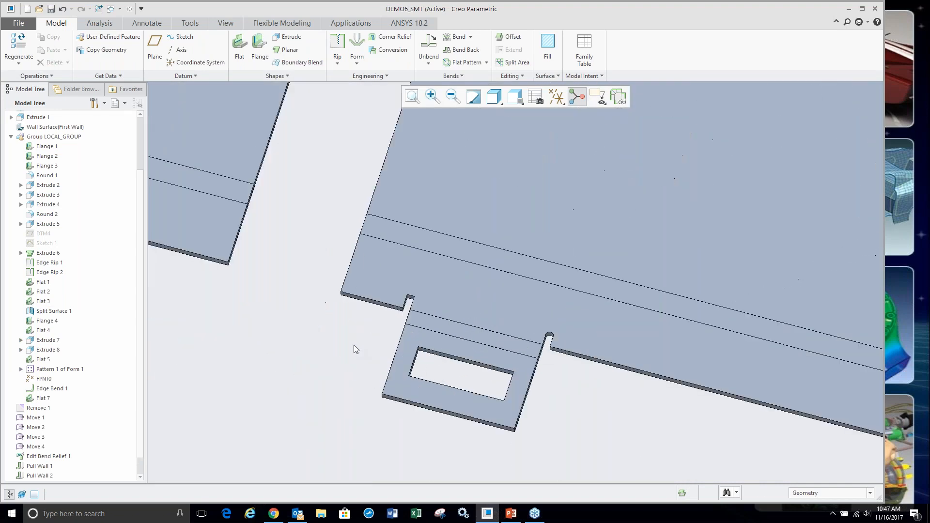
- In saved view D1, select the slotted tab with both reliefs and move it about 0.94 along the flange edge, away from the deep notch
{"action": "scroll", "coordinate": [412, 290], "scroll_direction": "up", "scroll_amount": 5}
{"action": "left_click", "coordinate": [513, 99]}
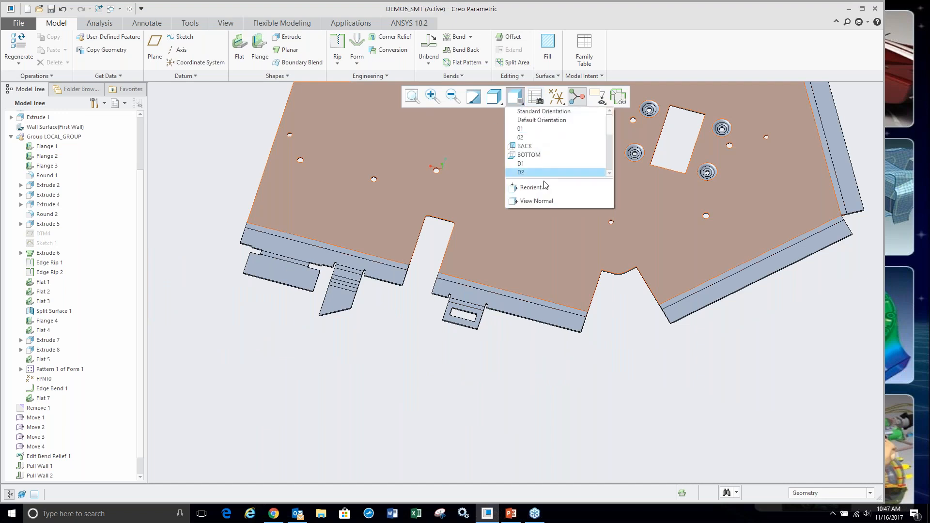
{"action": "left_click", "coordinate": [523, 164]}
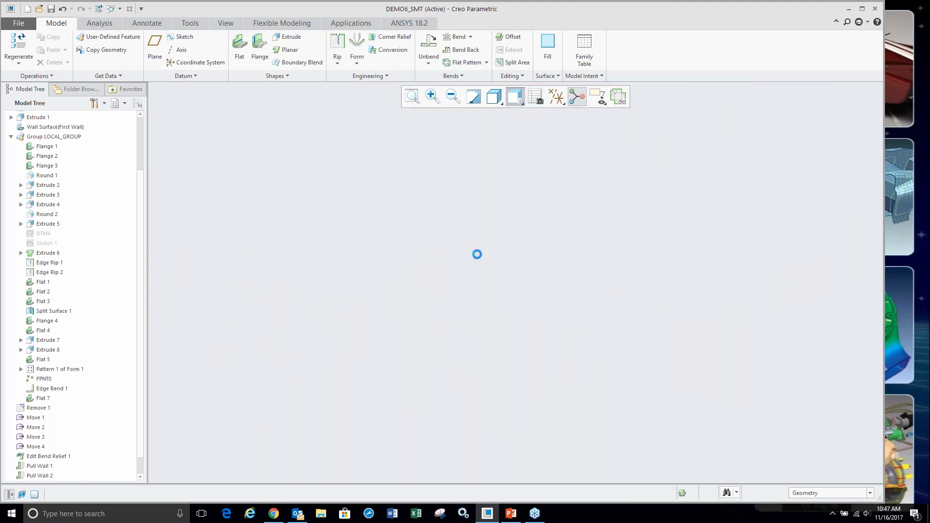
{"action": "scroll", "coordinate": [480, 223], "scroll_direction": "down", "scroll_amount": 10}
{"action": "scroll", "coordinate": [476, 207], "scroll_direction": "down", "scroll_amount": 3}
{"action": "left_click_drag", "start_coordinate": [381, 143], "coordinate": [480, 227]}
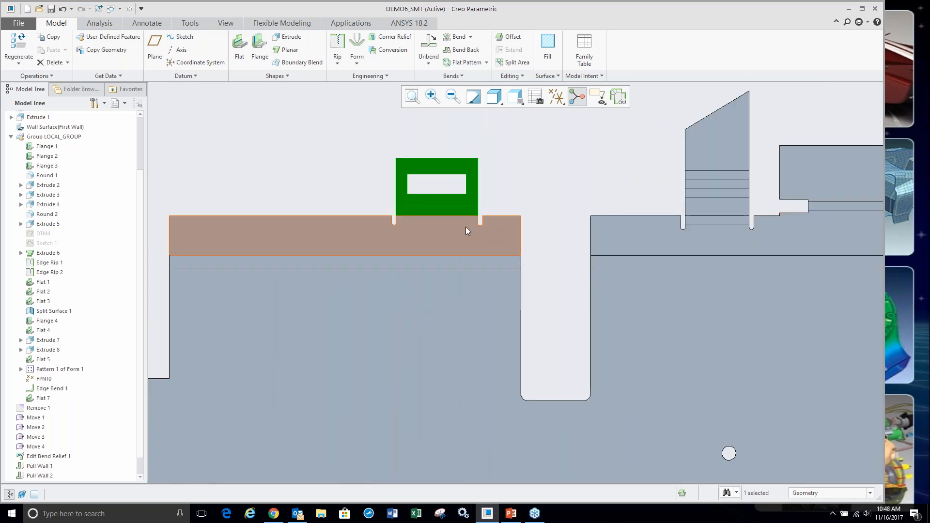
{"action": "left_click", "coordinate": [281, 23]}
{"action": "left_click", "coordinate": [263, 44]}
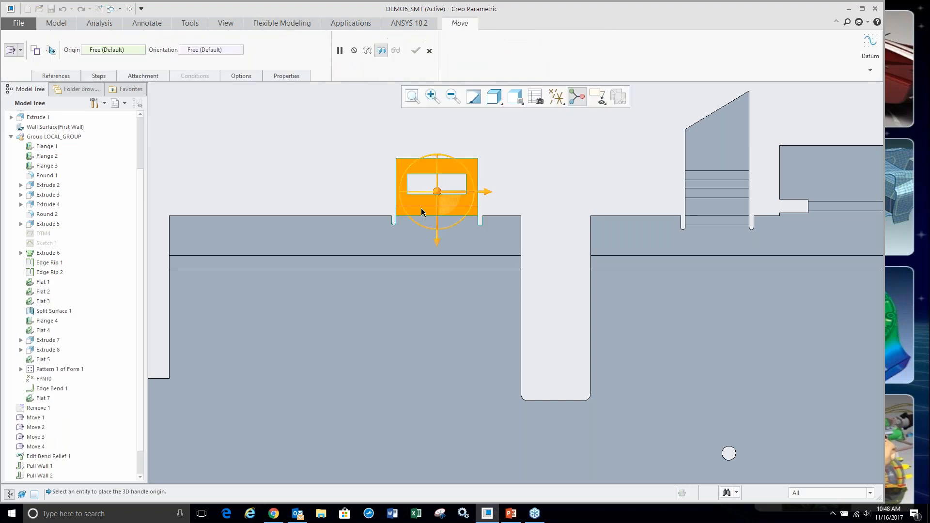
{"action": "left_click", "coordinate": [372, 217]}
{"action": "left_click_drag", "start_coordinate": [406, 217], "coordinate": [353, 217]}
{"action": "middle_click", "coordinate": [535, 156]}
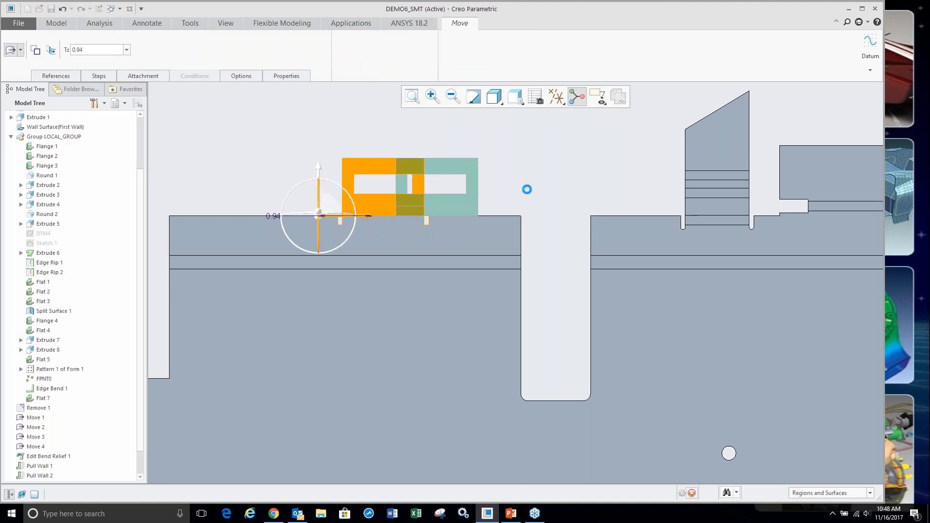
- Examine the moved slotted tab and its reliefs on the flat part from several sides
{"action": "scroll", "coordinate": [431, 186], "scroll_direction": "up", "scroll_amount": 5}
{"action": "middle_click_drag", "start_coordinate": [419, 196], "coordinate": [484, 218]}
{"action": "scroll", "coordinate": [467, 291], "scroll_direction": "down", "scroll_amount": 6}
{"action": "middle_click_drag", "start_coordinate": [468, 291], "coordinate": [345, 227]}
{"action": "scroll", "coordinate": [343, 227], "scroll_direction": "up", "scroll_amount": 3}
{"action": "scroll", "coordinate": [509, 267], "scroll_direction": "down", "scroll_amount": 3}
{"action": "scroll", "coordinate": [507, 270], "scroll_direction": "down", "scroll_amount": 1}
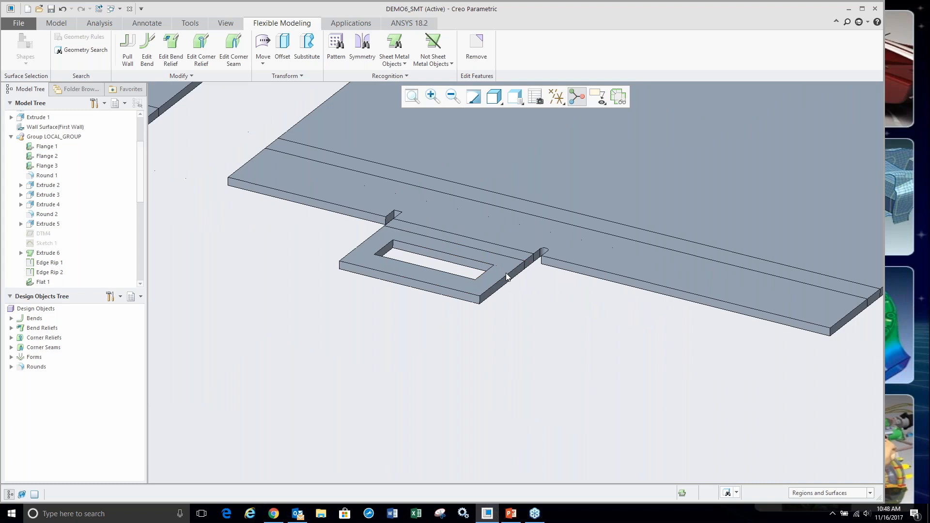
{"action": "scroll", "coordinate": [242, 276], "scroll_direction": "up", "scroll_amount": 3}
{"action": "middle_click_drag", "start_coordinate": [252, 276], "coordinate": [346, 264]}
{"action": "scroll", "coordinate": [346, 261], "scroll_direction": "up", "scroll_amount": 1}
{"action": "scroll", "coordinate": [480, 338], "scroll_direction": "down", "scroll_amount": 3}
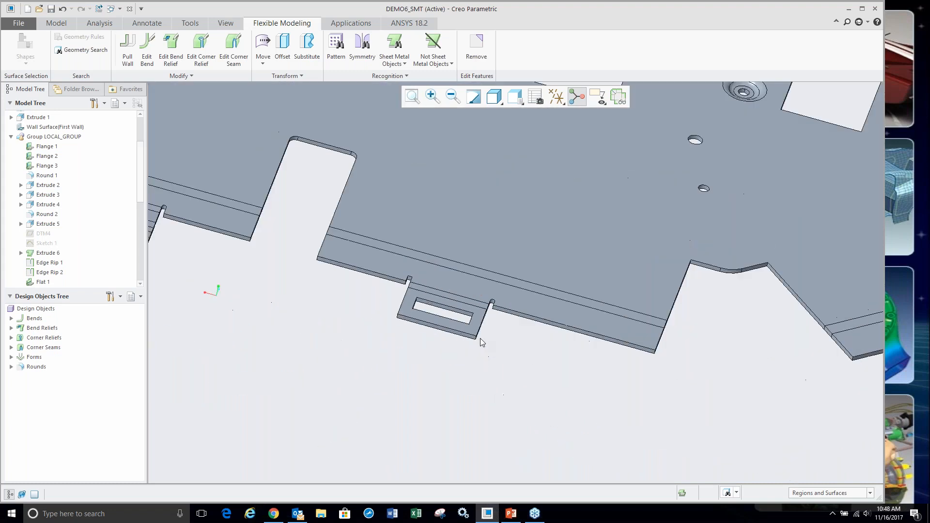
- Select the slotted tab's side face, its round relief and the adjacent slot end, and move them about 0.53 along the flange edge
{"action": "scroll", "coordinate": [529, 350], "scroll_direction": "down", "scroll_amount": 3}
{"action": "left_click_drag", "start_coordinate": [433, 300], "coordinate": [485, 369]}
{"action": "left_click_drag", "start_coordinate": [520, 446], "coordinate": [523, 458]}
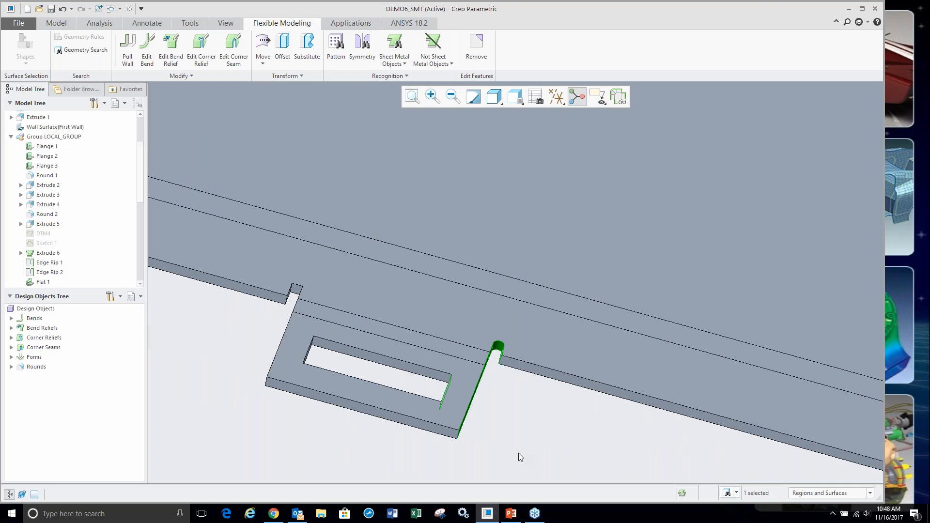
{"action": "left_click", "coordinate": [262, 46]}
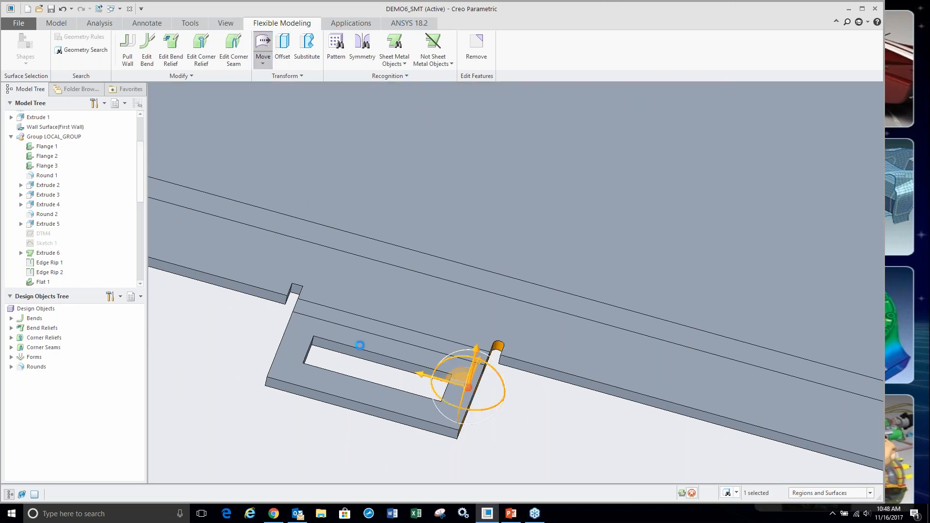
{"action": "left_click", "coordinate": [532, 366]}
{"action": "left_click_drag", "start_coordinate": [503, 361], "coordinate": [569, 377]}
- Cycle through the alternative solutions for the 0.53 move, keep one where the slot lengthens with the tab, and accept the move
{"action": "scroll", "coordinate": [561, 425], "scroll_direction": "up", "scroll_amount": 3}
{"action": "scroll", "coordinate": [460, 376], "scroll_direction": "down", "scroll_amount": 3}
{"action": "right_click", "coordinate": [572, 413]}
{"action": "left_click", "coordinate": [589, 447]}
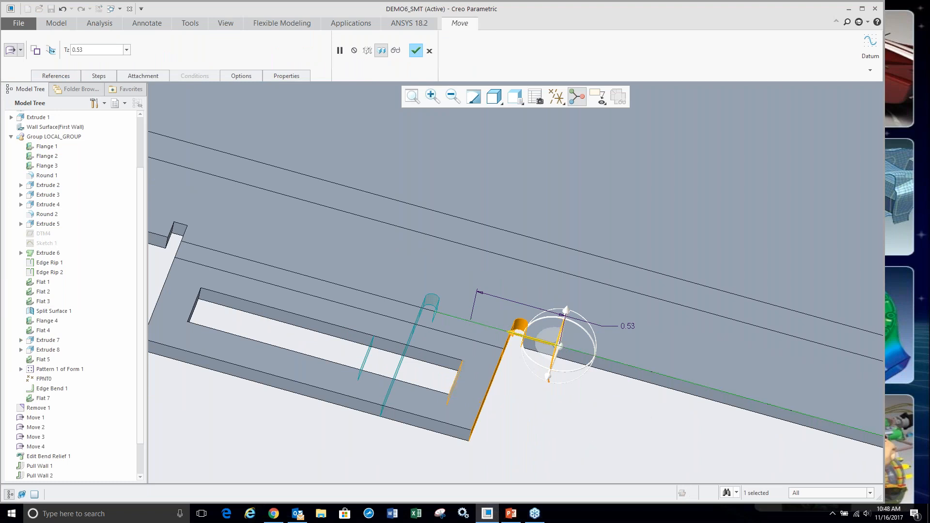
{"action": "right_click", "coordinate": [569, 430]}
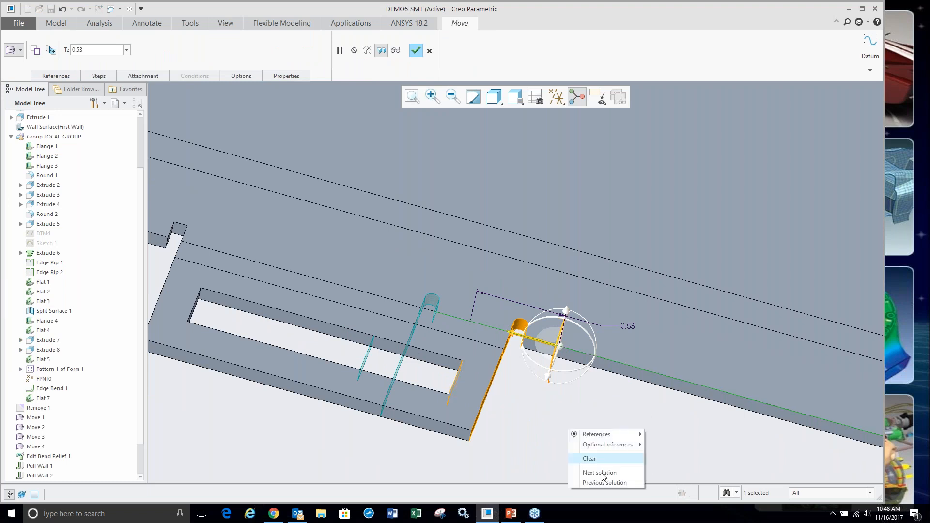
{"action": "left_click", "coordinate": [599, 473]}
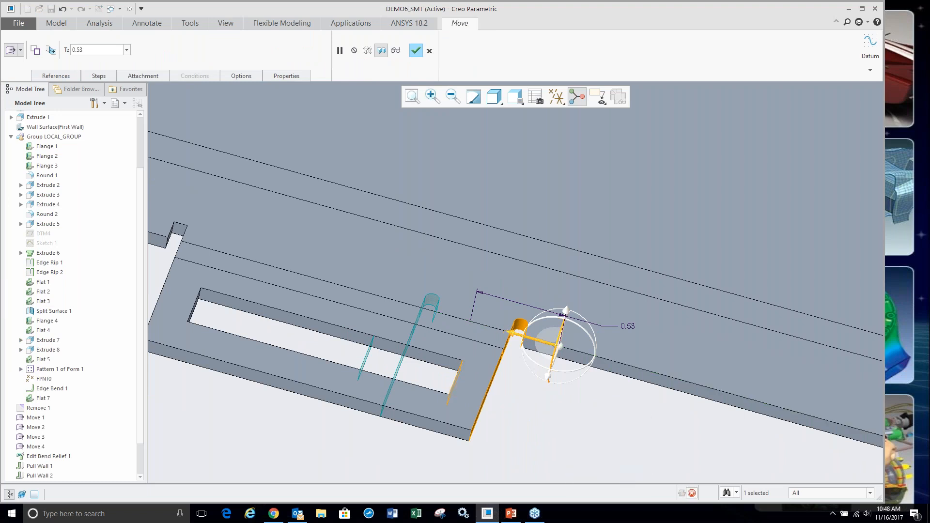
{"action": "right_click", "coordinate": [584, 420]}
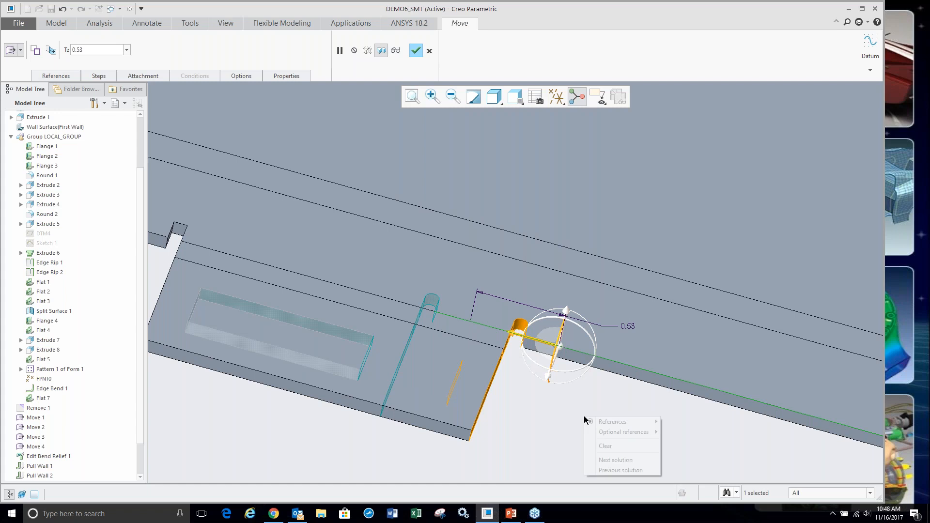
{"action": "left_click", "coordinate": [611, 461]}
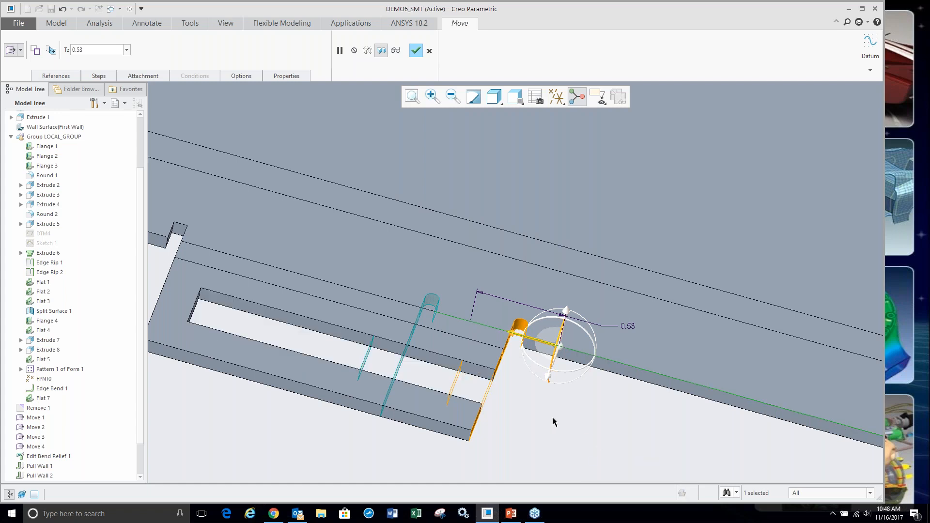
{"action": "right_click", "coordinate": [547, 414]}
{"action": "left_click", "coordinate": [576, 457]}
{"action": "right_click", "coordinate": [530, 416]}
{"action": "middle_click", "coordinate": [512, 417]}
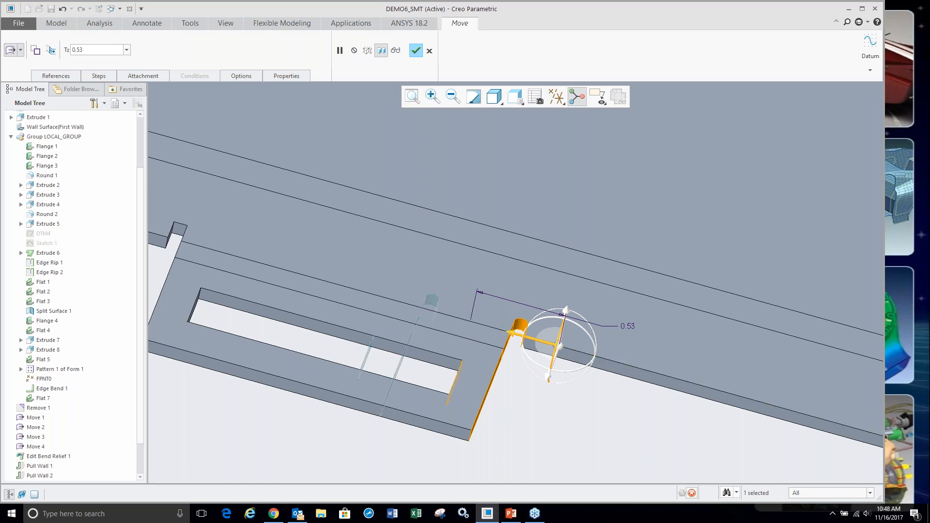
{"action": "scroll", "coordinate": [533, 358], "scroll_direction": "up", "scroll_amount": 5}
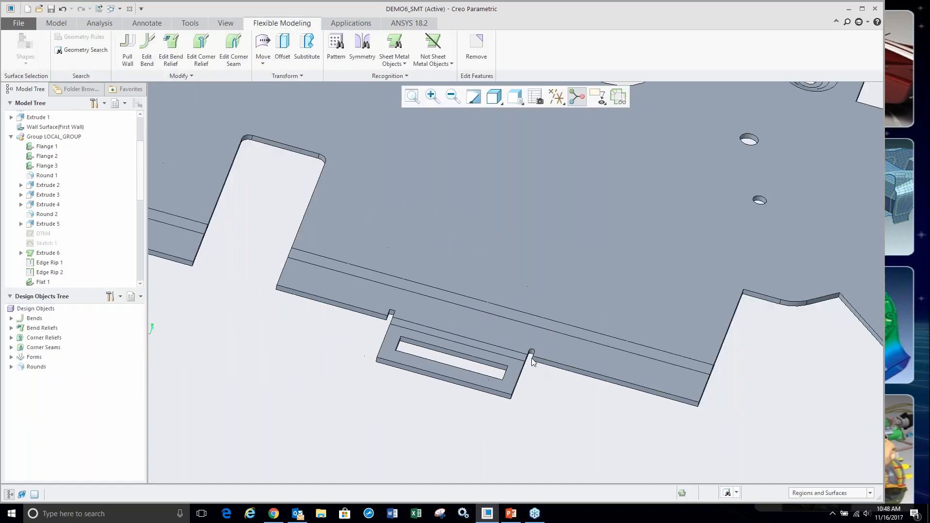
{"action": "scroll", "coordinate": [534, 358], "scroll_direction": "up", "scroll_amount": 3}
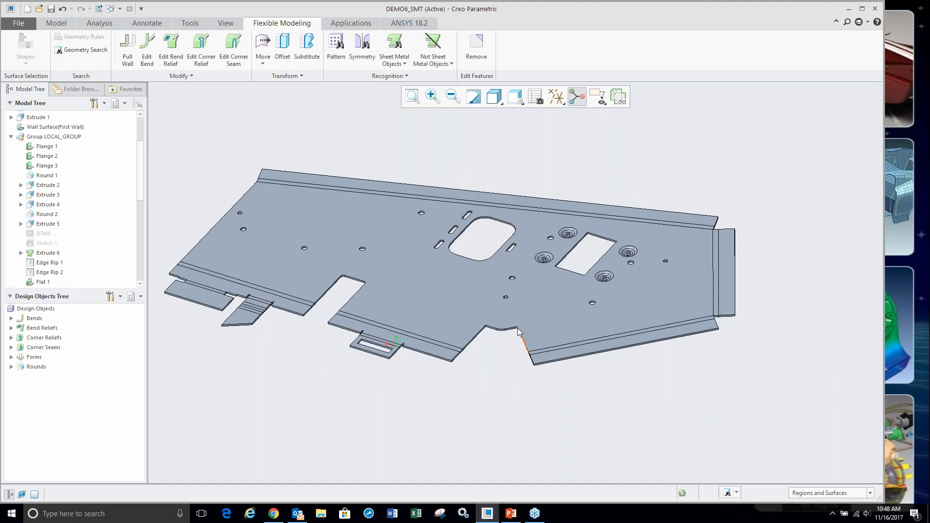
- Close the current part and open demo7_smt_import.prt from the FMX folder for a closer look
{"action": "left_click", "coordinate": [129, 9]}
{"action": "left_click", "coordinate": [29, 195]}
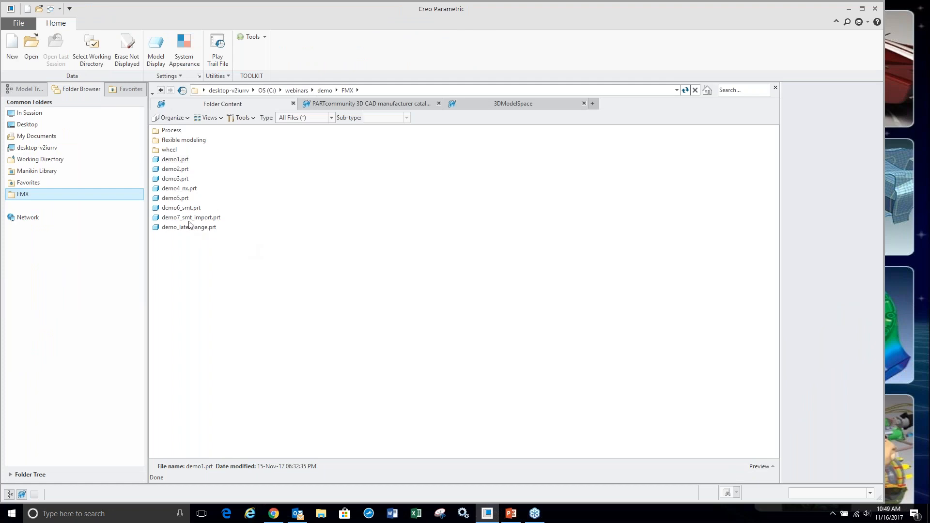
{"action": "double_click", "coordinate": [190, 217]}
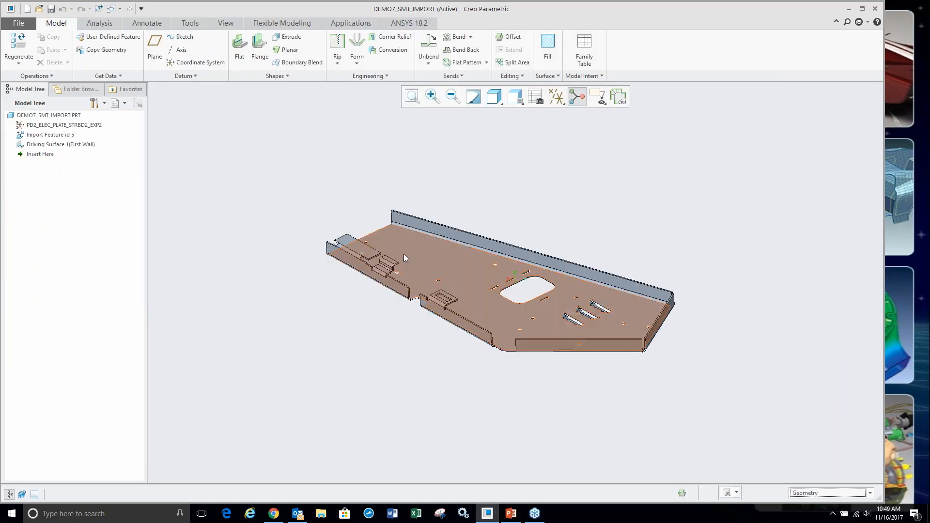
{"action": "scroll", "coordinate": [516, 316], "scroll_direction": "down", "scroll_amount": 2}
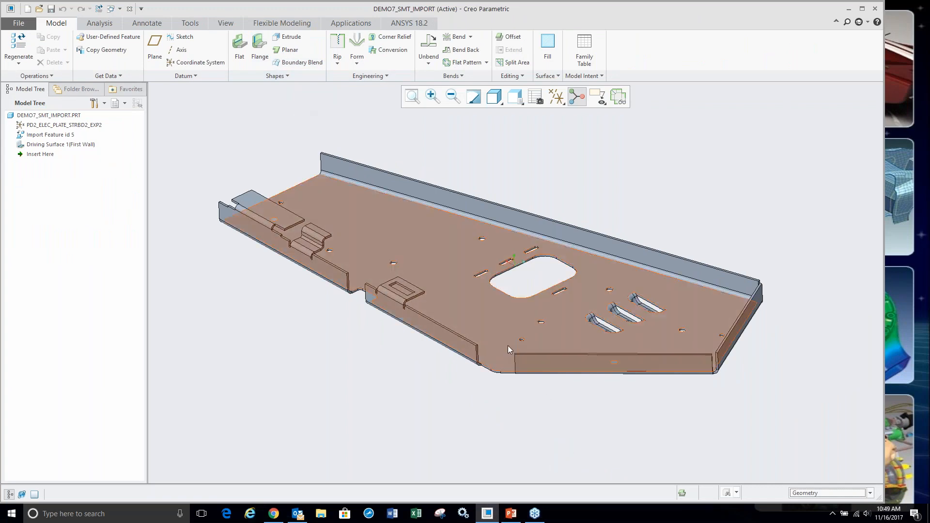
{"action": "scroll", "coordinate": [553, 296], "scroll_direction": "down", "scroll_amount": 3}
{"action": "scroll", "coordinate": [436, 423], "scroll_direction": "up", "scroll_amount": 3}
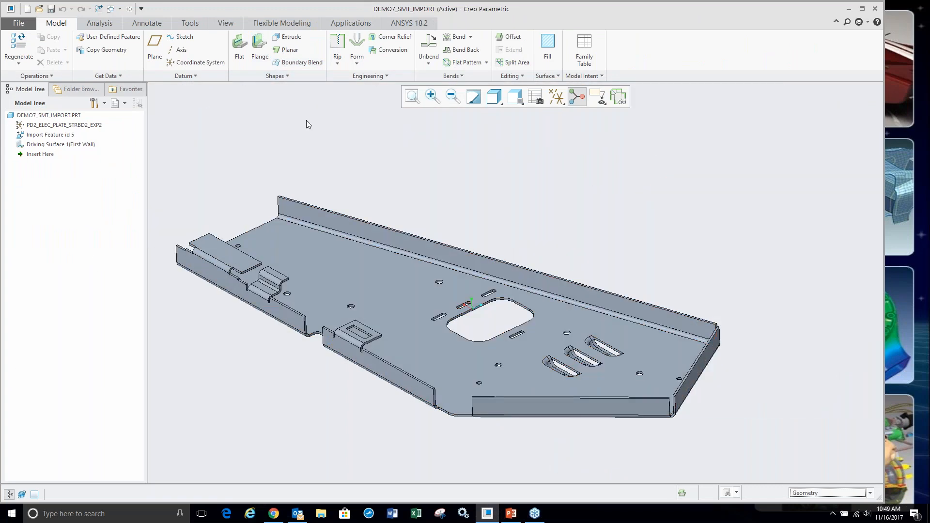
- Recognize the imported part's bends with automatic selection, inspect the highlighted bends and accept them
{"action": "left_click", "coordinate": [289, 24]}
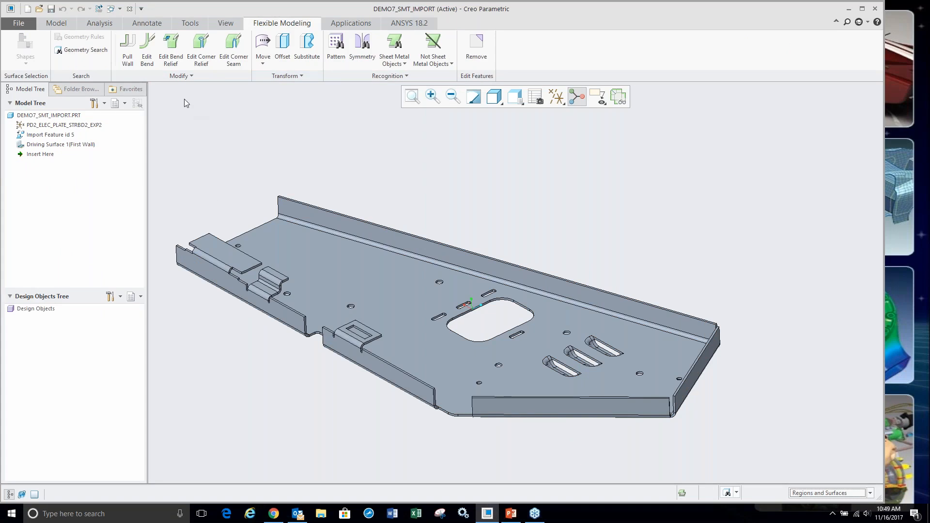
{"action": "left_click", "coordinate": [403, 63]}
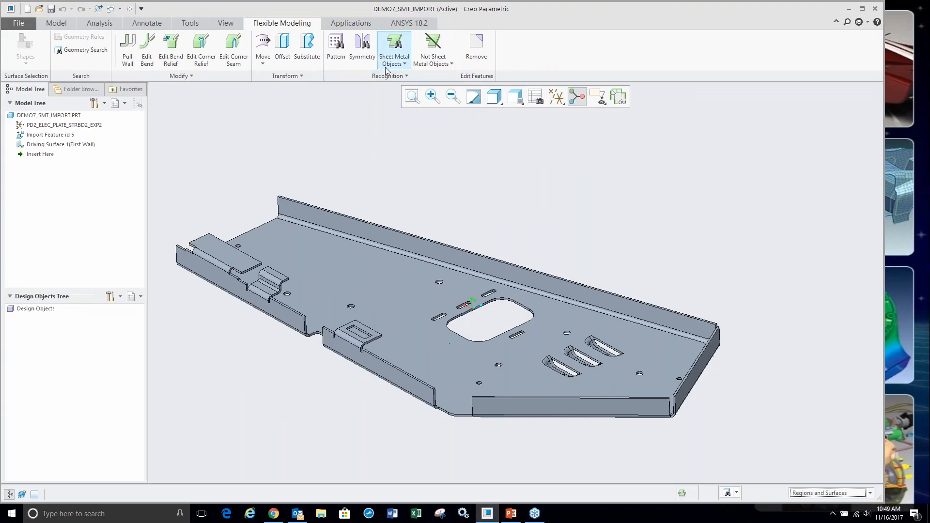
{"action": "left_click", "coordinate": [385, 68]}
{"action": "left_click", "coordinate": [415, 75]}
{"action": "left_click_drag", "start_coordinate": [840, 96], "coordinate": [792, 98]}
{"action": "left_click", "coordinate": [766, 129]}
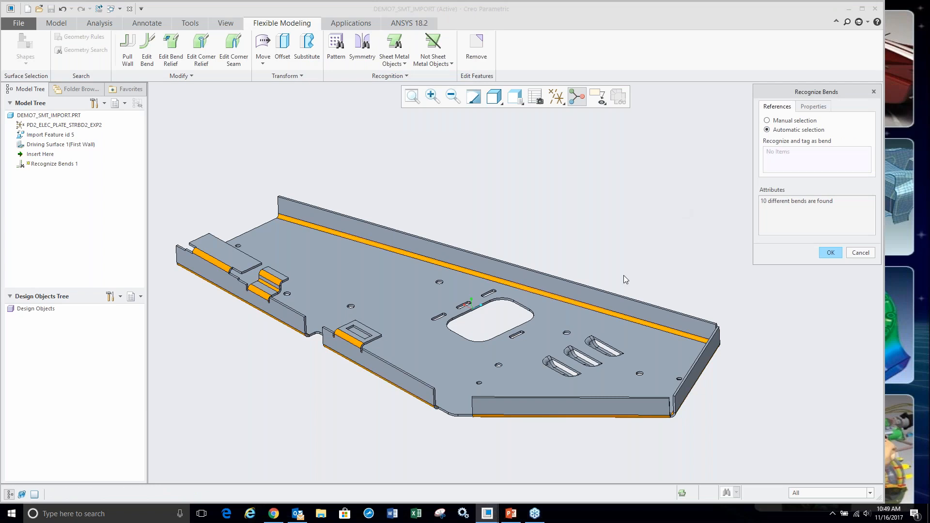
{"action": "middle_click_drag", "start_coordinate": [624, 275], "coordinate": [523, 414]}
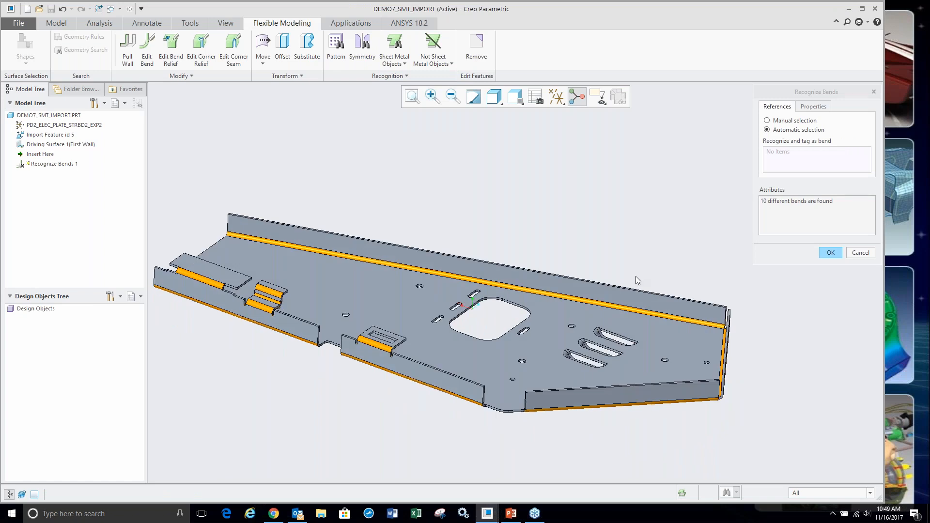
{"action": "left_click", "coordinate": [825, 252]}
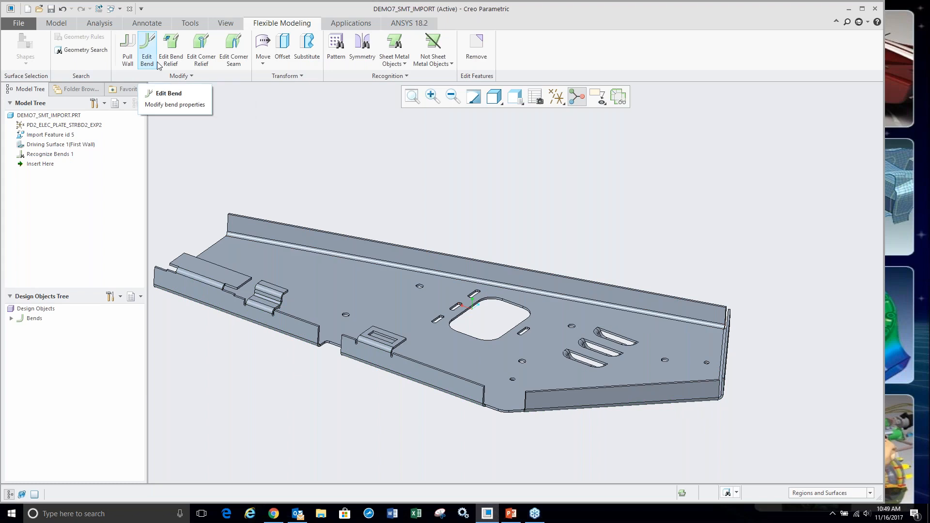
- Apply Edit Bend to the bend along the longest flange with a 90° angle and a 0.125 inside radius
{"action": "left_click", "coordinate": [146, 49]}
{"action": "left_click", "coordinate": [388, 264]}
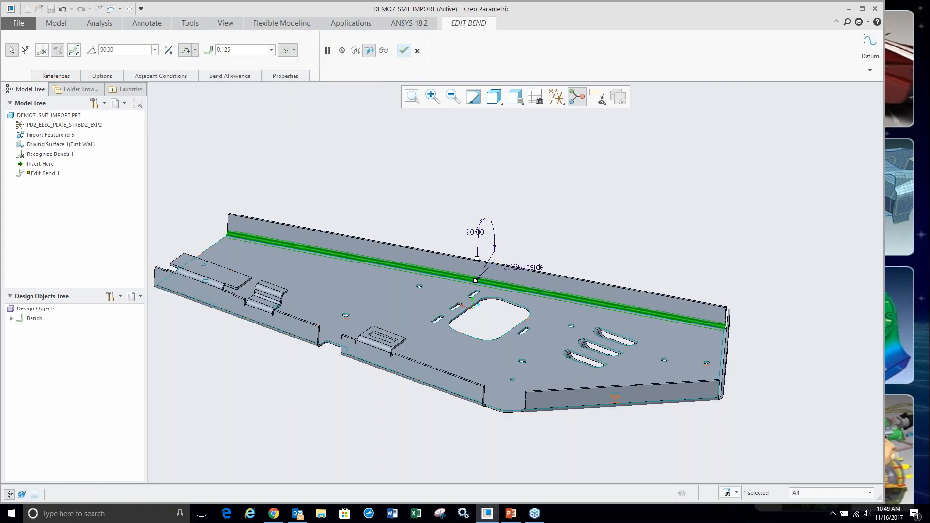
{"action": "scroll", "coordinate": [492, 269], "scroll_direction": "down", "scroll_amount": 4}
{"action": "scroll", "coordinate": [491, 270], "scroll_direction": "down", "scroll_amount": 2}
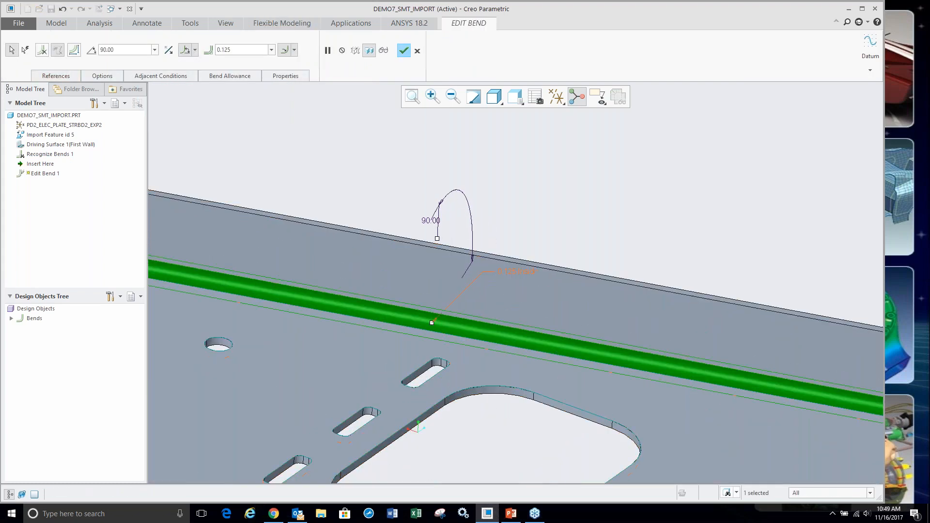
{"action": "middle_click", "coordinate": [613, 211]}
{"action": "scroll", "coordinate": [568, 216], "scroll_direction": "up", "scroll_amount": 3}
{"action": "left_click", "coordinate": [568, 215]}
{"action": "scroll", "coordinate": [471, 275], "scroll_direction": "up", "scroll_amount": 4}
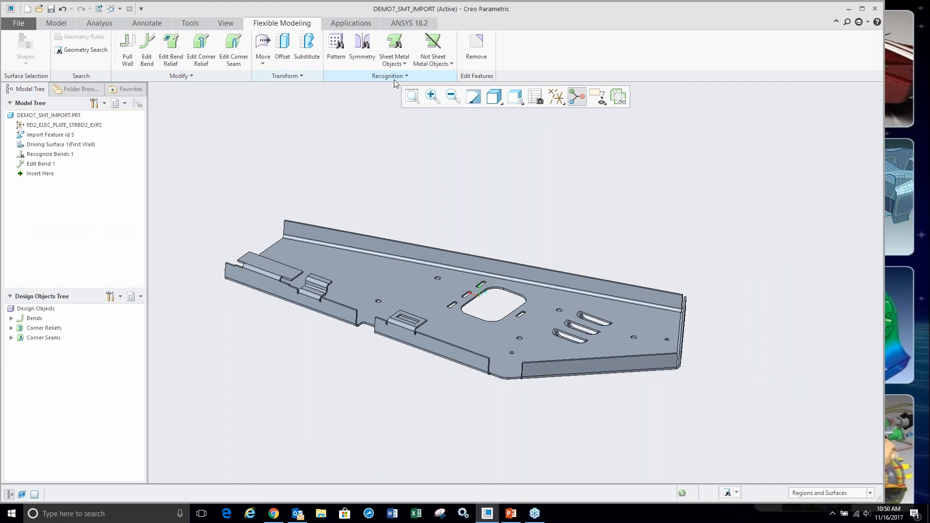
- Recognize the bend reliefs with automatic selection, check the ones beside the slotted and stepped tabs, and accept them
{"action": "left_click", "coordinate": [393, 65]}
{"action": "left_click", "coordinate": [408, 94]}
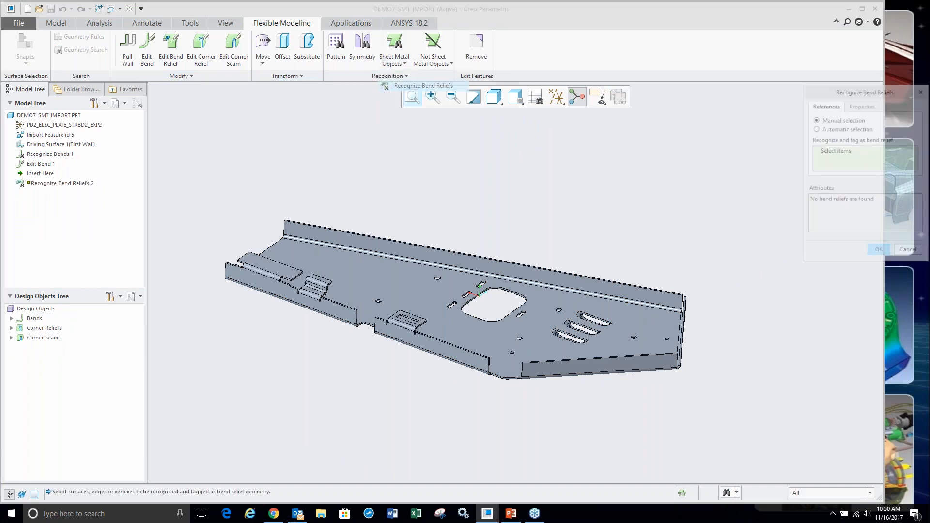
{"action": "left_click", "coordinate": [835, 131]}
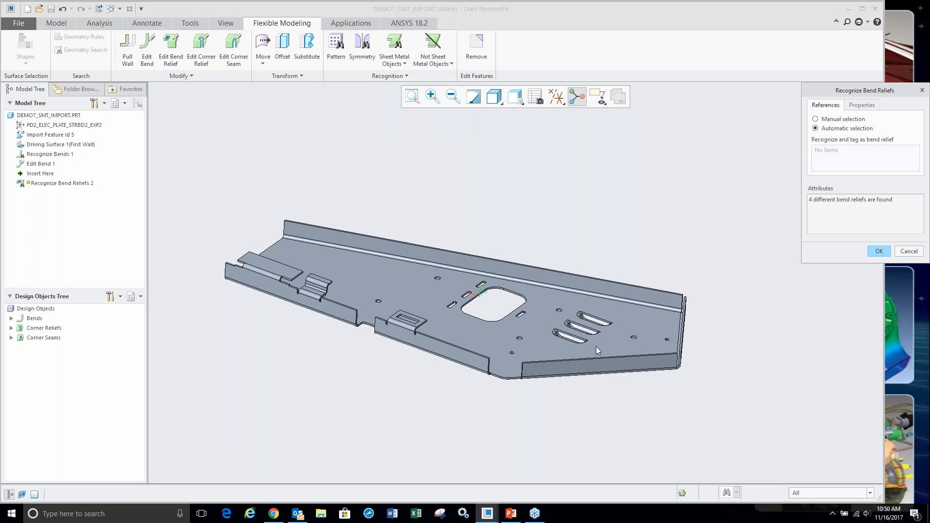
{"action": "scroll", "coordinate": [397, 339], "scroll_direction": "up", "scroll_amount": 5}
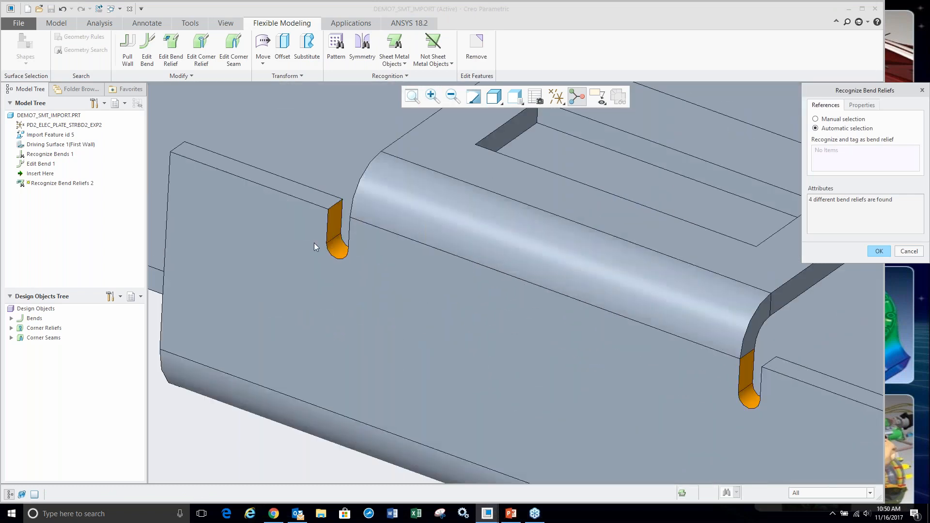
{"action": "scroll", "coordinate": [351, 283], "scroll_direction": "down", "scroll_amount": 2}
{"action": "scroll", "coordinate": [493, 379], "scroll_direction": "down", "scroll_amount": 4}
{"action": "scroll", "coordinate": [303, 298], "scroll_direction": "up", "scroll_amount": 5}
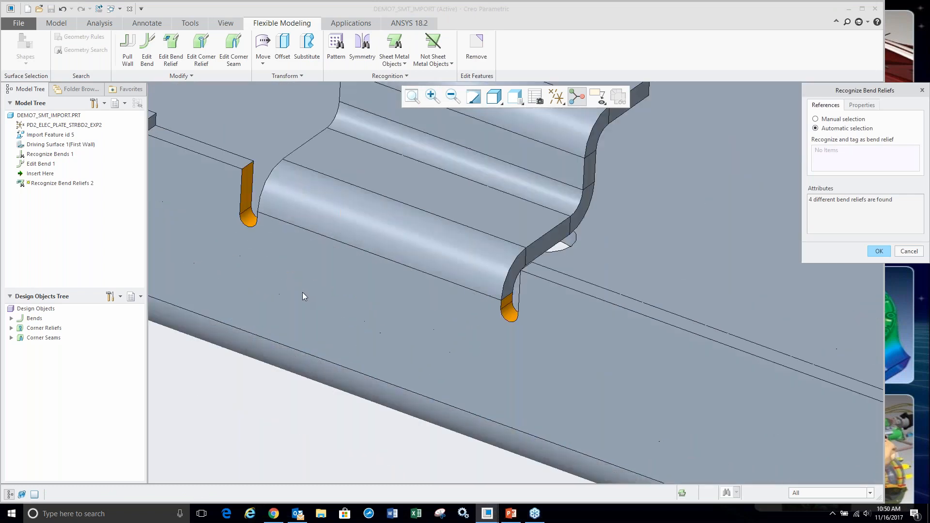
{"action": "scroll", "coordinate": [261, 303], "scroll_direction": "down", "scroll_amount": 2}
{"action": "left_click", "coordinate": [878, 250]}
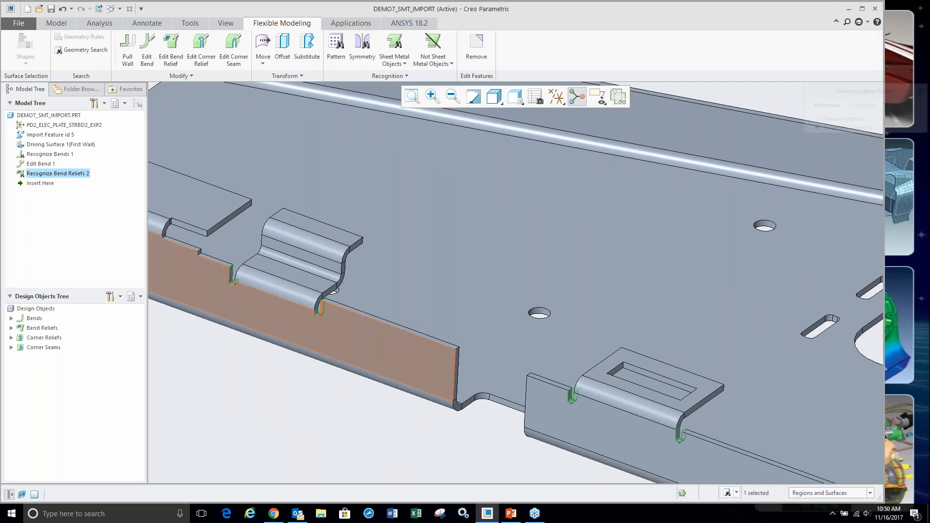
{"action": "scroll", "coordinate": [330, 324], "scroll_direction": "down", "scroll_amount": 3}
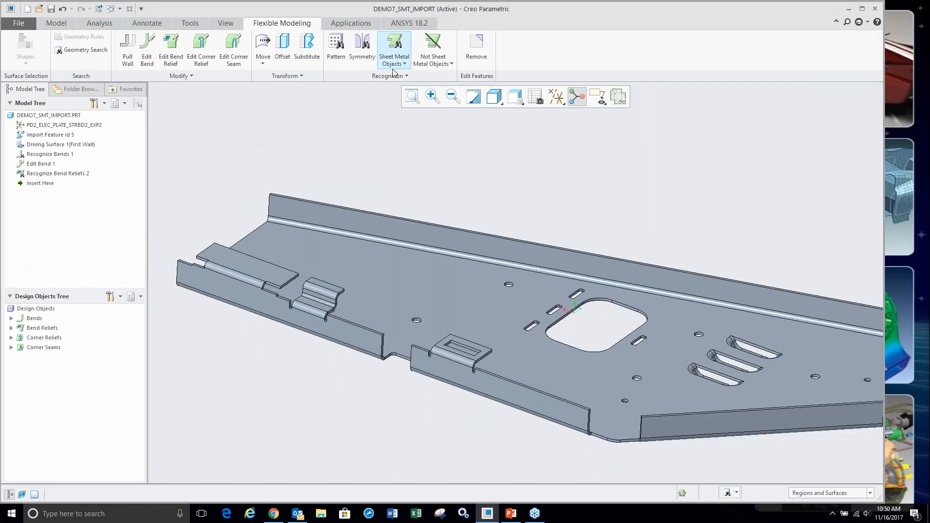
- Recognize the corner reliefs at the end flange with automatic selection and accept the result
{"action": "left_click", "coordinate": [394, 58]}
{"action": "left_click", "coordinate": [416, 96]}
{"action": "scroll", "coordinate": [564, 382], "scroll_direction": "down", "scroll_amount": 4}
{"action": "middle_click_drag", "start_coordinate": [564, 382], "coordinate": [425, 312]}
{"action": "scroll", "coordinate": [483, 323], "scroll_direction": "up", "scroll_amount": 5}
{"action": "scroll", "coordinate": [482, 323], "scroll_direction": "down", "scroll_amount": 4}
{"action": "middle_click_drag", "start_coordinate": [558, 334], "coordinate": [425, 291]}
{"action": "scroll", "coordinate": [395, 257], "scroll_direction": "up", "scroll_amount": 5}
{"action": "scroll", "coordinate": [395, 256], "scroll_direction": "down", "scroll_amount": 4}
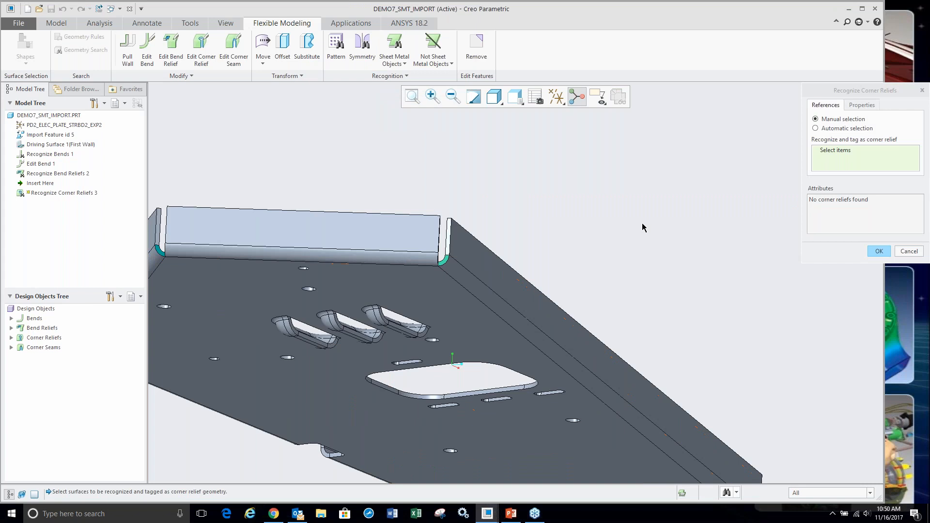
{"action": "left_click", "coordinate": [814, 128]}
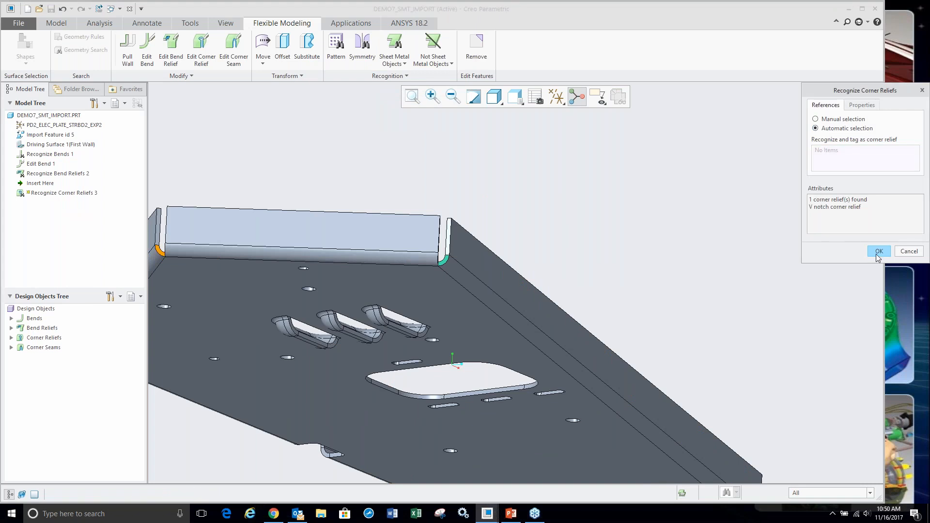
{"action": "left_click", "coordinate": [879, 252]}
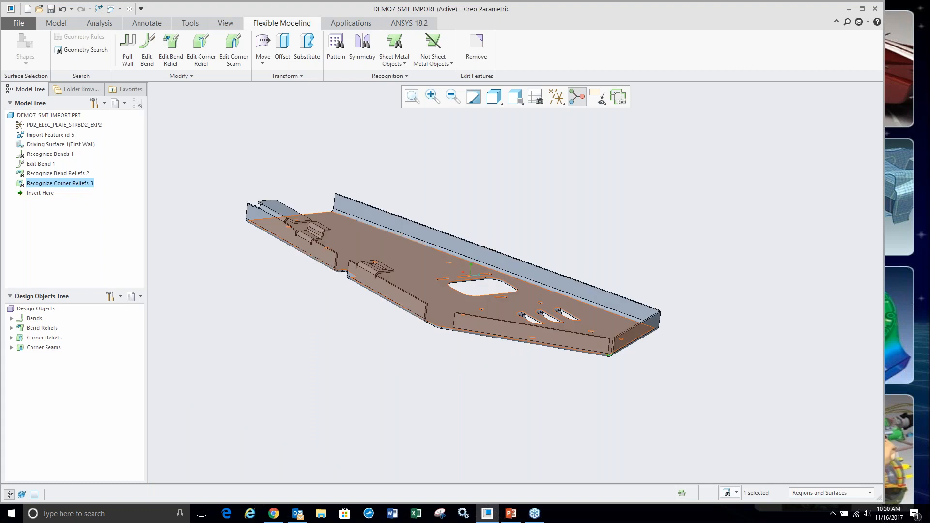
- Recognize the corner seams between the end flanges with automatic selection and accept the result
{"action": "left_click", "coordinate": [394, 57]}
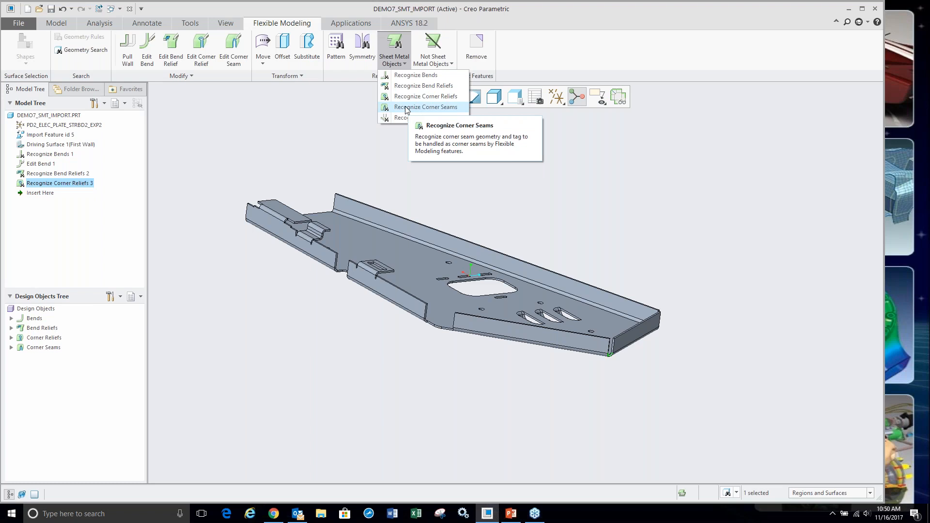
{"action": "left_click", "coordinate": [406, 107]}
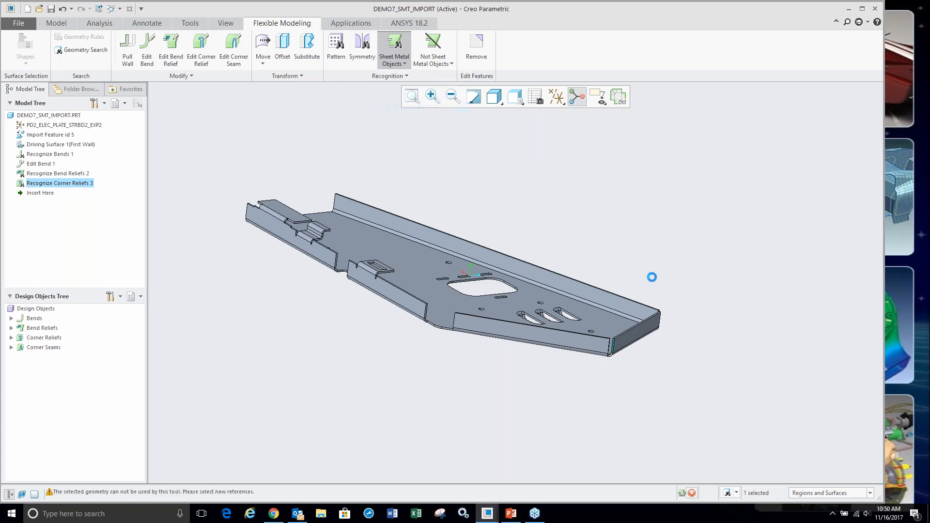
{"action": "scroll", "coordinate": [618, 356], "scroll_direction": "up", "scroll_amount": 3}
{"action": "scroll", "coordinate": [621, 350], "scroll_direction": "up", "scroll_amount": 2}
{"action": "scroll", "coordinate": [621, 350], "scroll_direction": "down", "scroll_amount": 2}
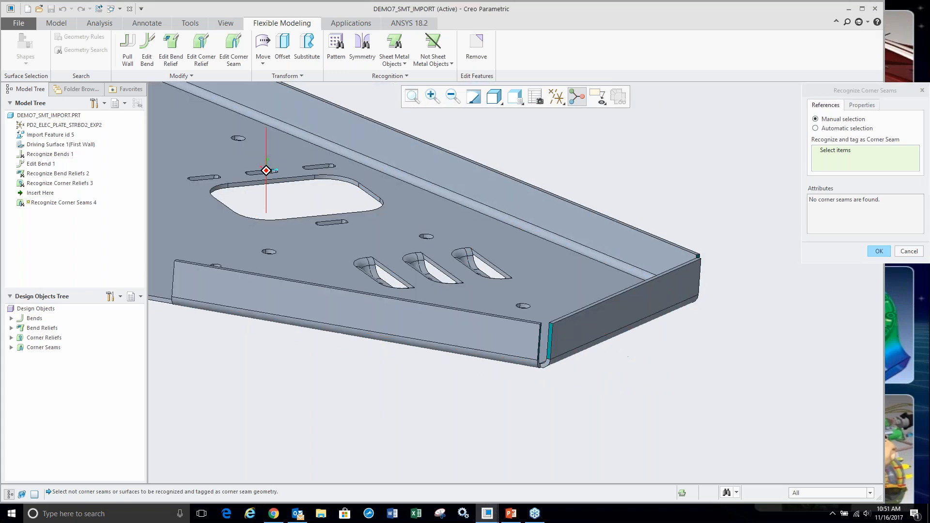
{"action": "scroll", "coordinate": [579, 349], "scroll_direction": "up", "scroll_amount": 5}
{"action": "scroll", "coordinate": [636, 281], "scroll_direction": "down", "scroll_amount": 3}
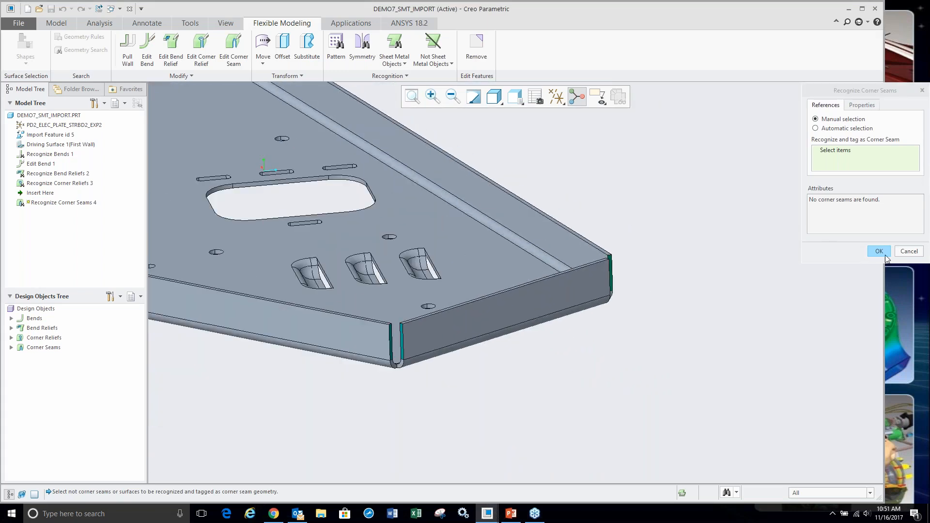
{"action": "left_click", "coordinate": [847, 129]}
{"action": "left_click", "coordinate": [870, 254]}
{"action": "scroll", "coordinate": [641, 289], "scroll_direction": "down", "scroll_amount": 4}
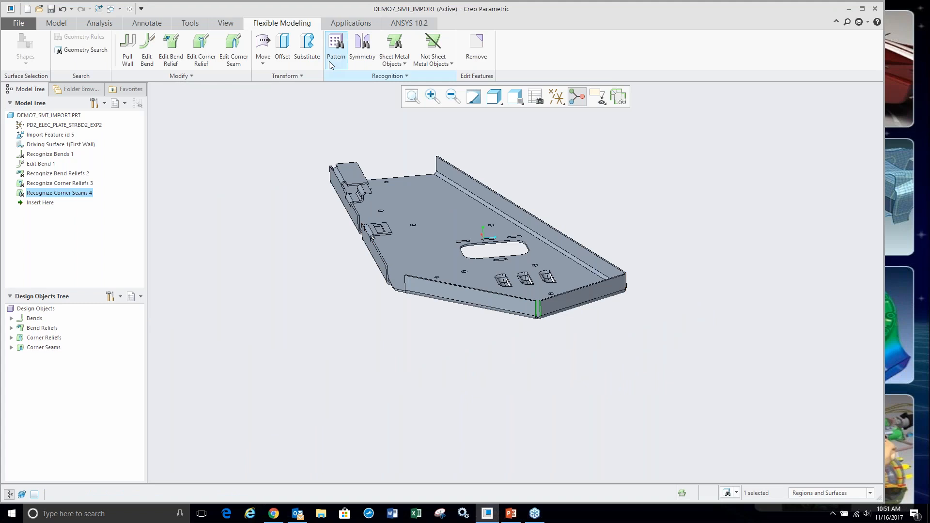
{"action": "left_click", "coordinate": [398, 61]}
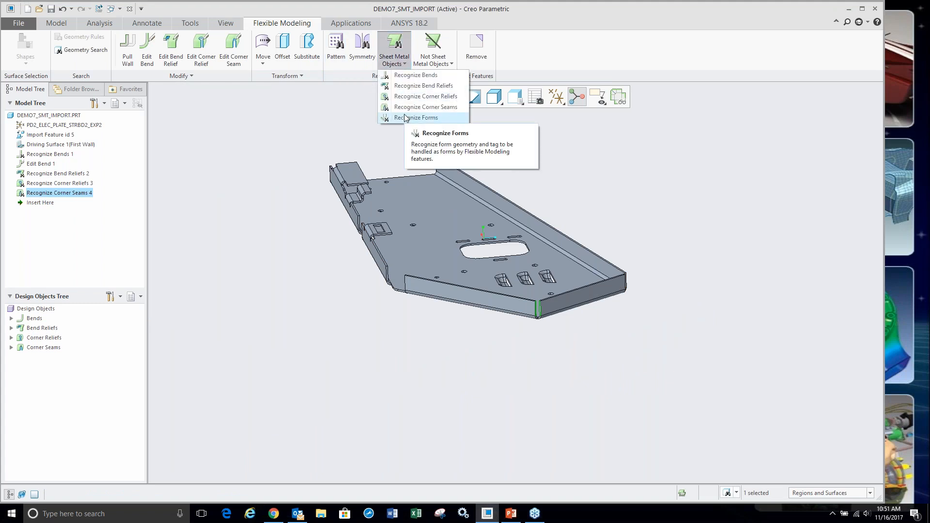
{"action": "left_click", "coordinate": [413, 118]}
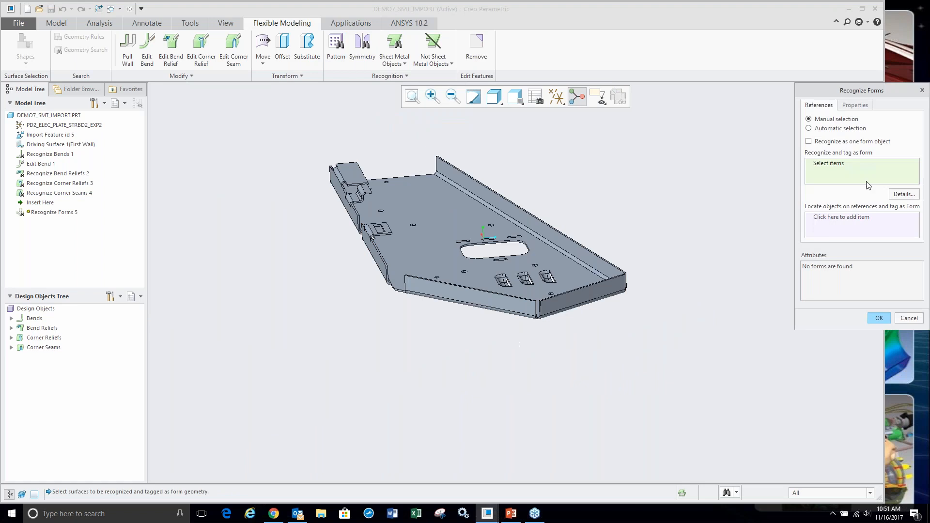
{"action": "middle_click_drag", "start_coordinate": [528, 244], "coordinate": [556, 384]}
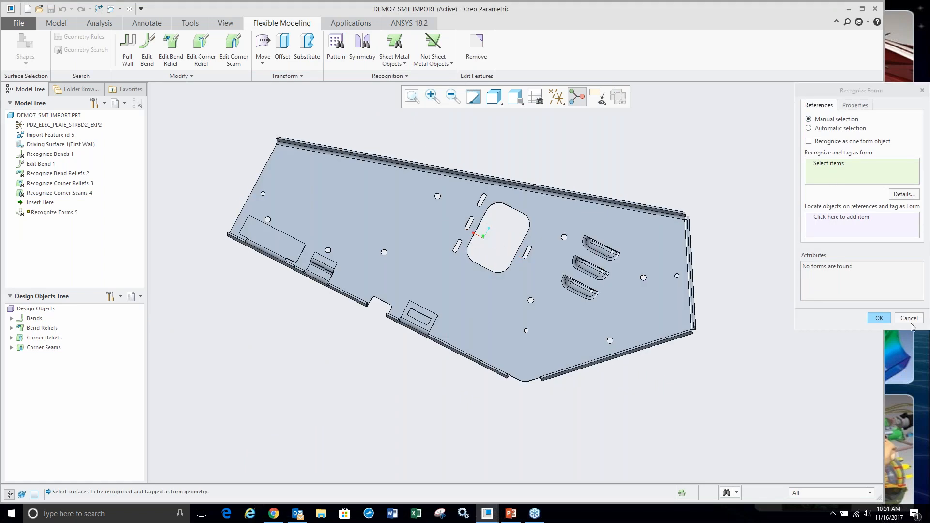
{"action": "left_click", "coordinate": [910, 320]}
- Select the three louvers beside the large cutout and recognize them as forms
{"action": "middle_click_drag", "start_coordinate": [678, 213], "coordinate": [574, 166]}
{"action": "scroll", "coordinate": [575, 166], "scroll_direction": "down", "scroll_amount": 4}
{"action": "scroll", "coordinate": [669, 388], "scroll_direction": "up", "scroll_amount": 3}
{"action": "scroll", "coordinate": [581, 315], "scroll_direction": "down", "scroll_amount": 3}
{"action": "left_click_drag", "start_coordinate": [513, 246], "coordinate": [604, 385]}
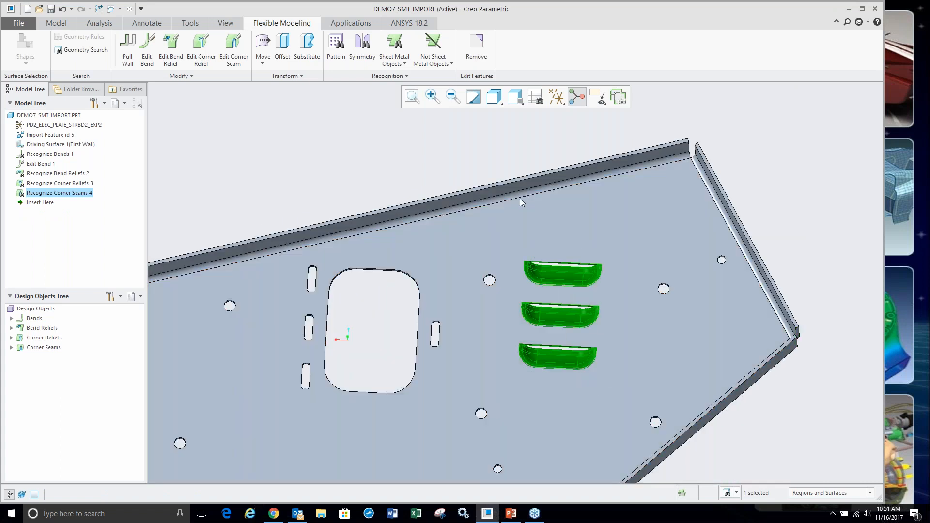
{"action": "left_click", "coordinate": [395, 58]}
{"action": "left_click", "coordinate": [402, 116]}
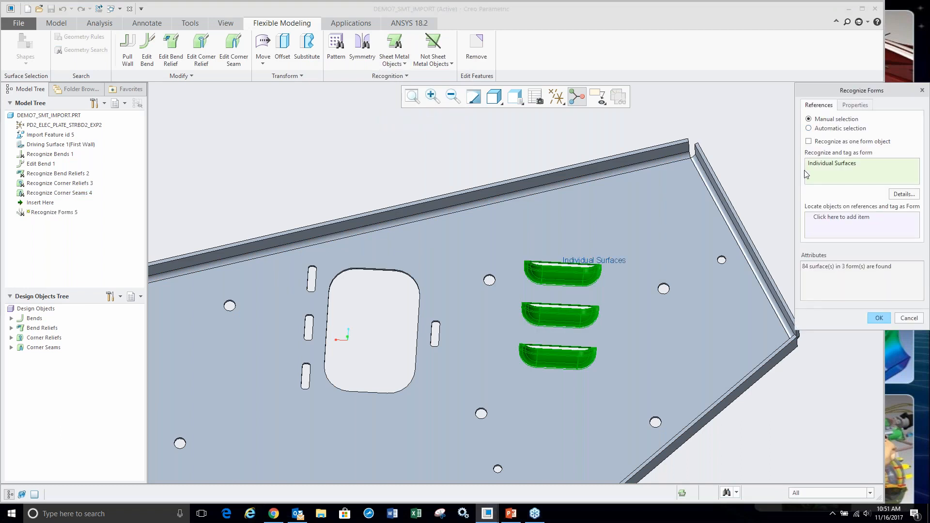
{"action": "left_click", "coordinate": [877, 320]}
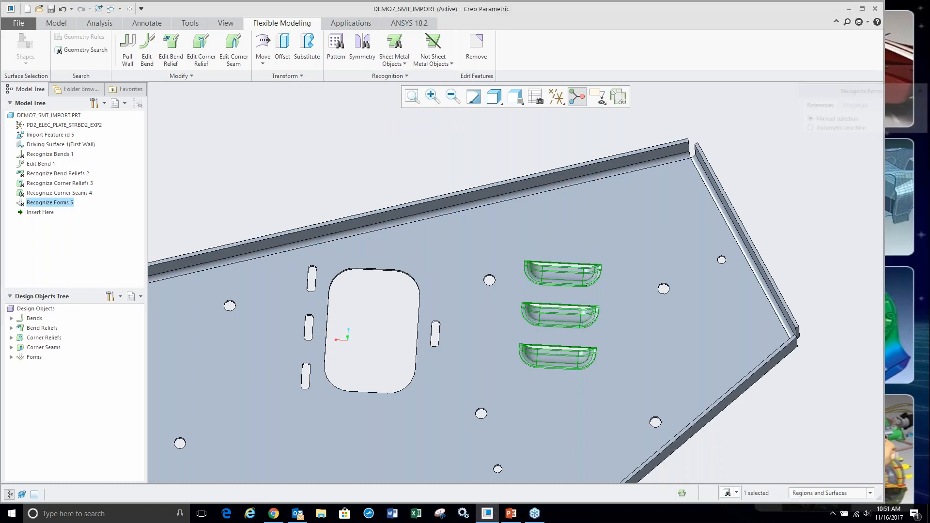
{"action": "left_click", "coordinate": [783, 242]}
- Set the selection filter to Sheet Metal Items and inspect the bend relief beside the slotted tab
{"action": "scroll", "coordinate": [492, 201], "scroll_direction": "up", "scroll_amount": 3}
{"action": "middle_click_drag", "start_coordinate": [433, 314], "coordinate": [442, 285]}
{"action": "scroll", "coordinate": [321, 316], "scroll_direction": "down", "scroll_amount": 10}
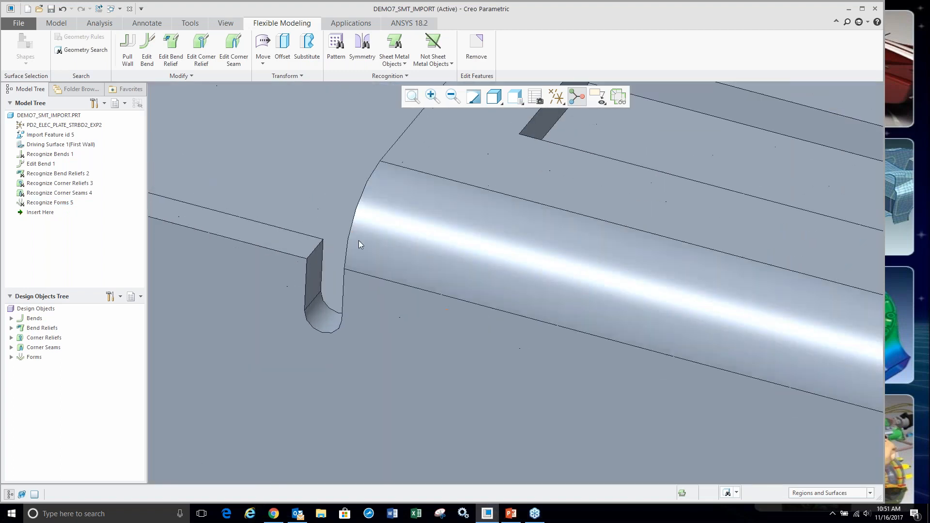
{"action": "scroll", "coordinate": [315, 319], "scroll_direction": "up", "scroll_amount": 8}
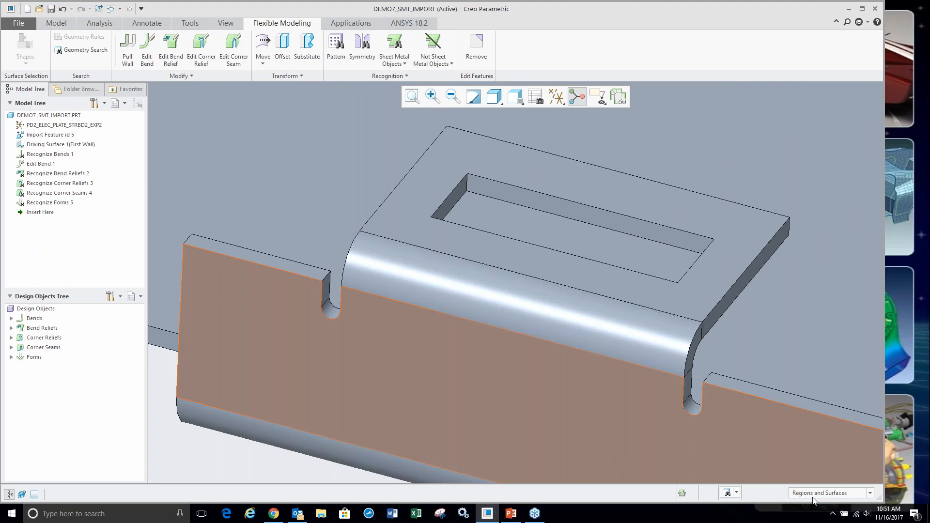
{"action": "left_click", "coordinate": [813, 501]}
{"action": "left_click", "coordinate": [812, 475]}
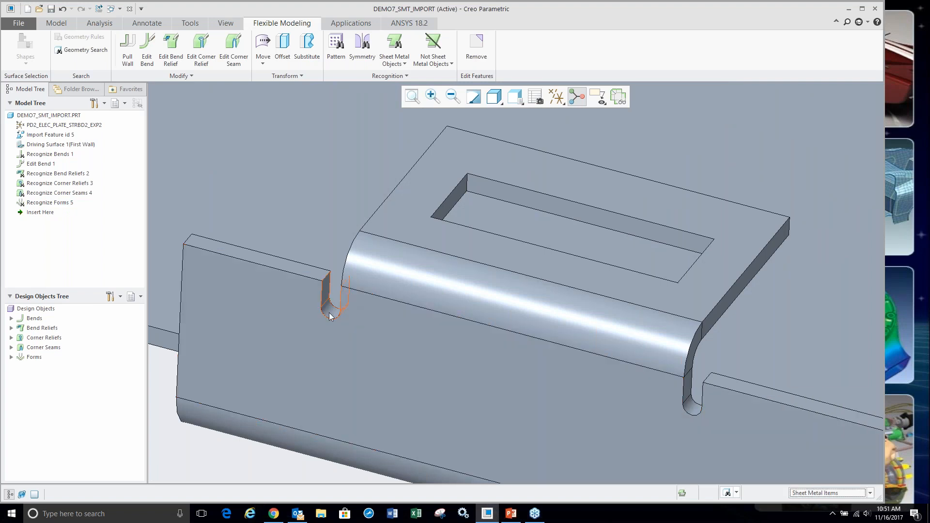
{"action": "mouse_move", "coordinate": [329, 315]}
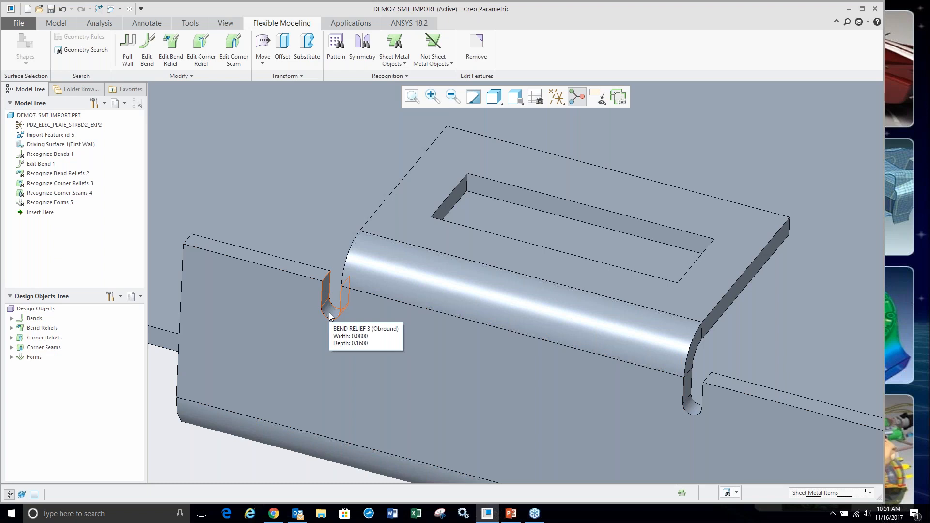
{"action": "scroll", "coordinate": [329, 315], "scroll_direction": "up", "scroll_amount": 10}
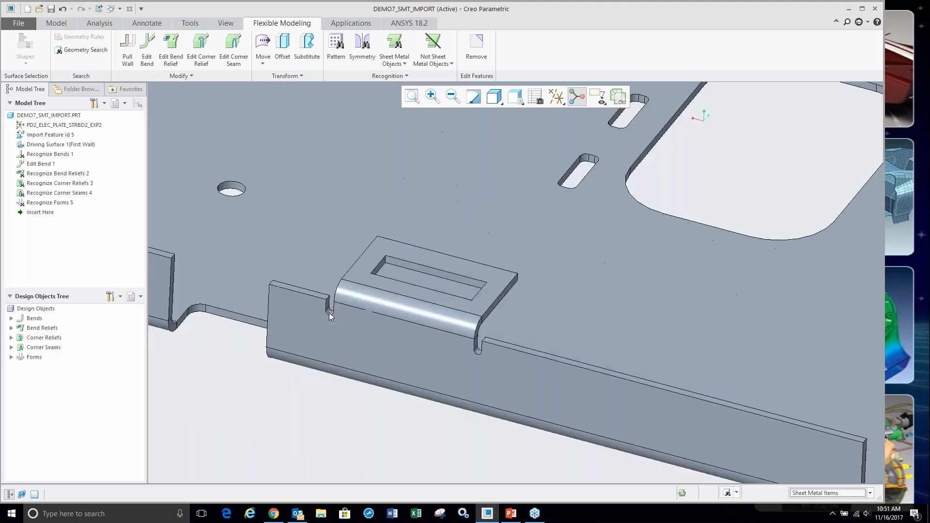
- Inspect the recognized bends along the flanges and the corner relief between the long flange and the end flange
{"action": "mouse_move", "coordinate": [494, 210]}
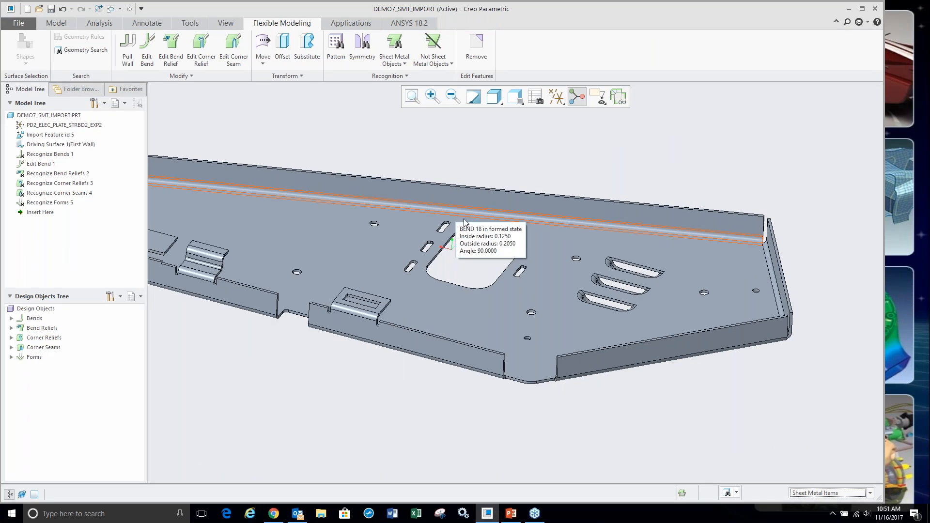
{"action": "mouse_move", "coordinate": [557, 380]}
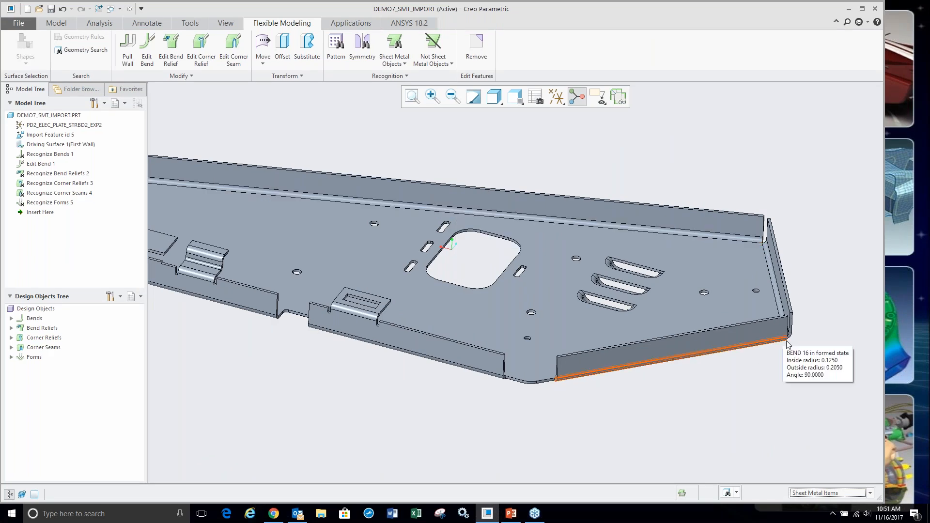
{"action": "middle_click_drag", "start_coordinate": [644, 361], "coordinate": [598, 326]}
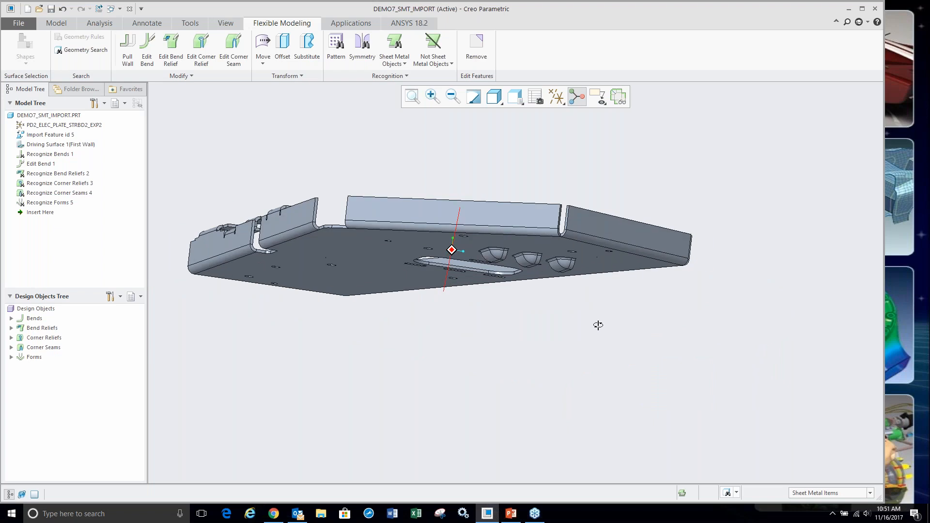
{"action": "scroll", "coordinate": [542, 284], "scroll_direction": "down", "scroll_amount": 8}
{"action": "mouse_move", "coordinate": [538, 287]}
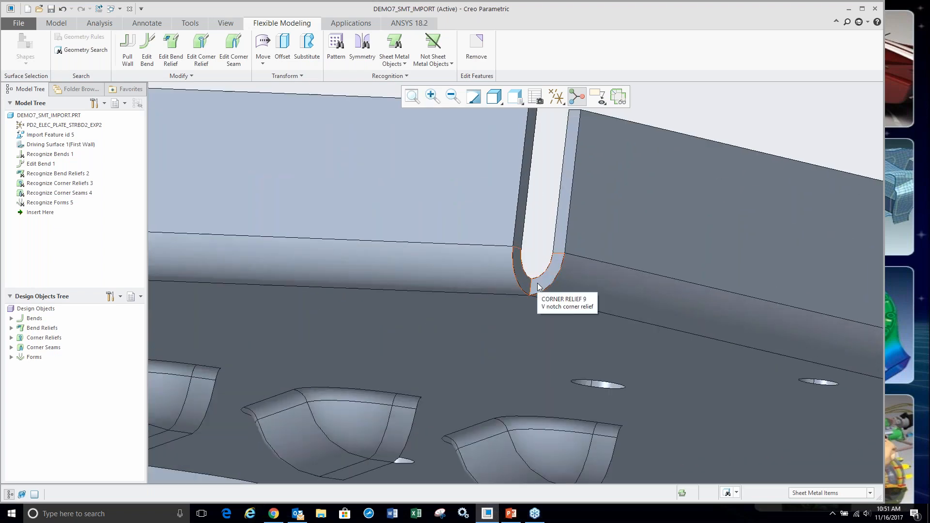
{"action": "scroll", "coordinate": [538, 286], "scroll_direction": "up", "scroll_amount": 10}
{"action": "middle_click_drag", "start_coordinate": [536, 283], "coordinate": [419, 338]}
{"action": "scroll", "coordinate": [400, 321], "scroll_direction": "down", "scroll_amount": 4}
{"action": "scroll", "coordinate": [397, 325], "scroll_direction": "up", "scroll_amount": 3}
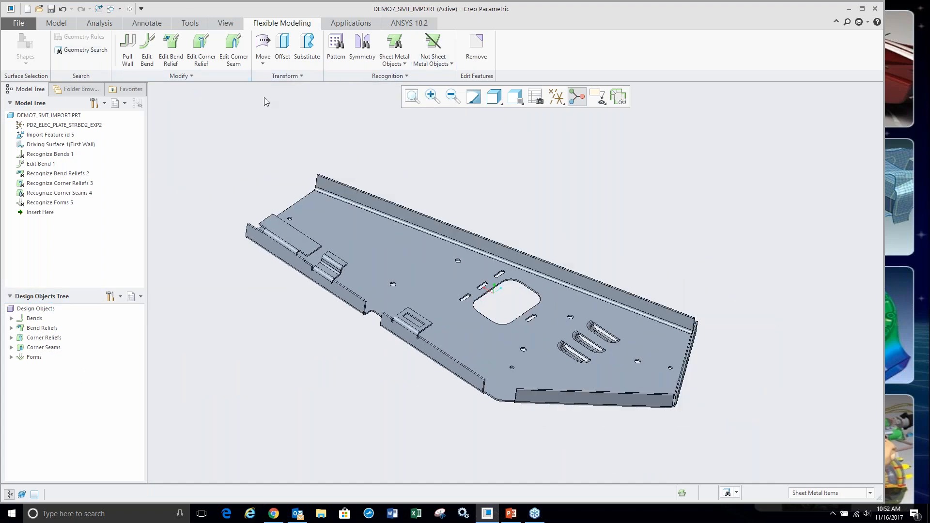
- Try to move the louver form nearest the longest flange freely toward that flange
{"action": "mouse_move", "coordinate": [613, 355]}
{"action": "middle_mouse_down"}
{"action": "mouse_move", "coordinate": [625, 286]}
{"action": "mouse_move", "coordinate": [621, 354]}
{"action": "middle_mouse_up"}
{"action": "scroll", "coordinate": [617, 301], "scroll_direction": "down", "scroll_amount": 6}
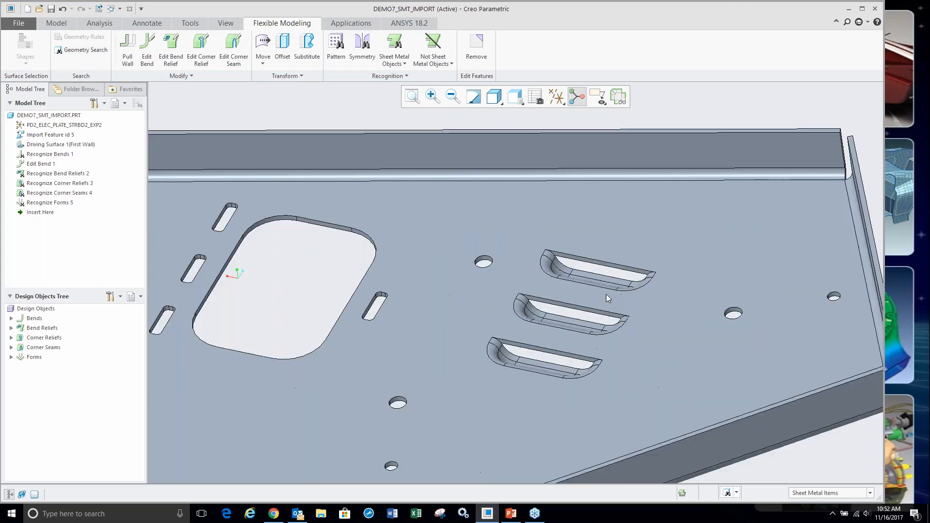
{"action": "left_click", "coordinate": [603, 280]}
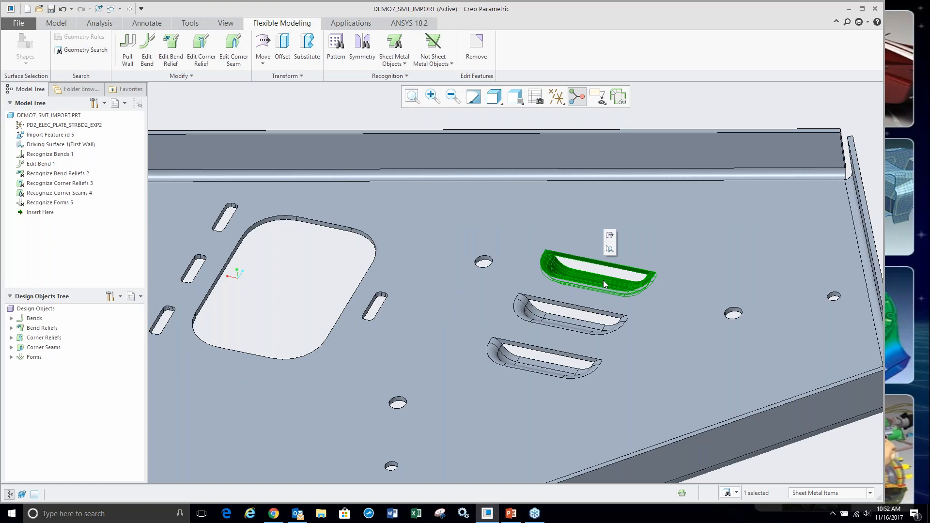
{"action": "left_click", "coordinate": [610, 238]}
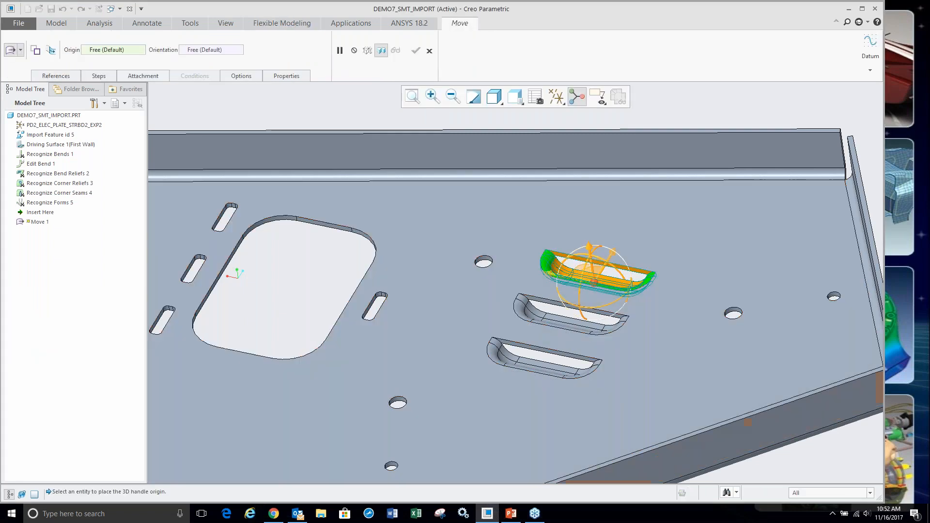
{"action": "left_click_drag", "start_coordinate": [593, 282], "coordinate": [616, 247]}
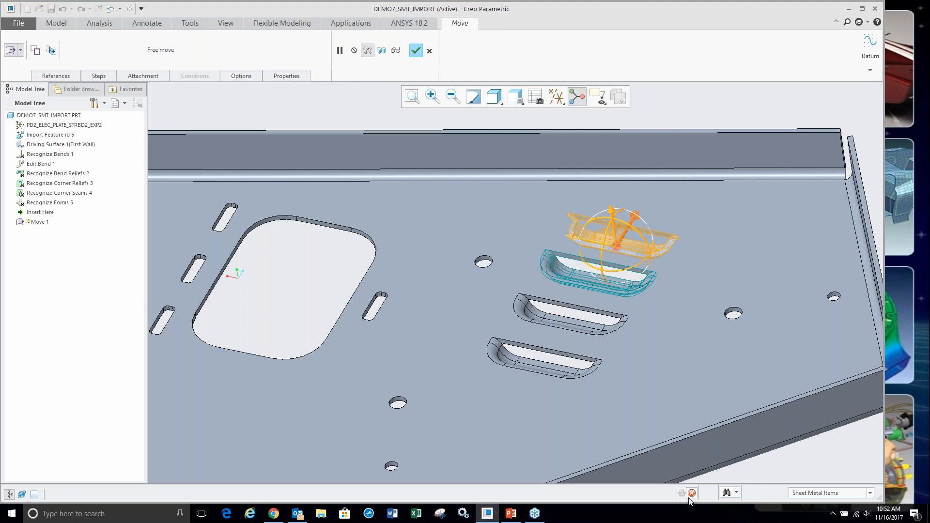
{"action": "scroll", "coordinate": [555, 269], "scroll_direction": "up", "scroll_amount": 2}
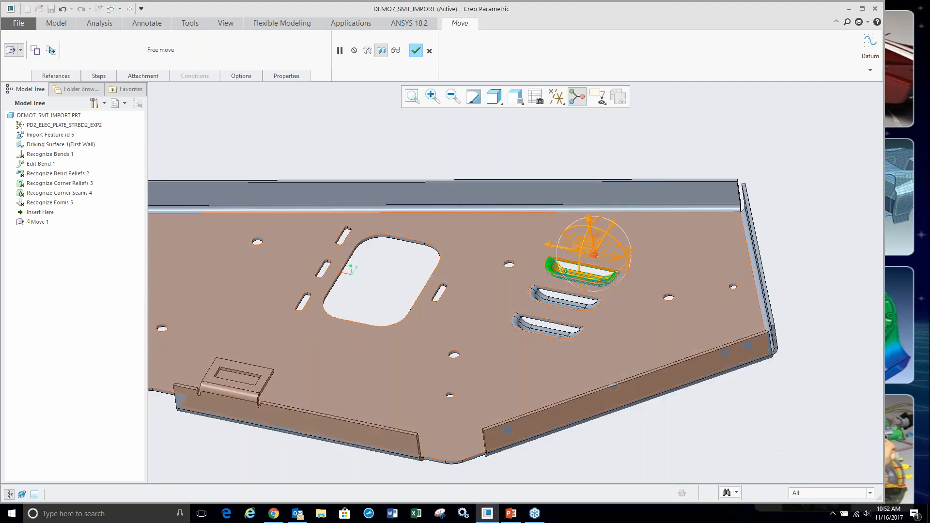
{"action": "left_click", "coordinate": [429, 50]}
- Remove the louver form nearest the longest flange from the plate and close the part
{"action": "left_click", "coordinate": [472, 275]}
{"action": "left_click", "coordinate": [476, 48]}
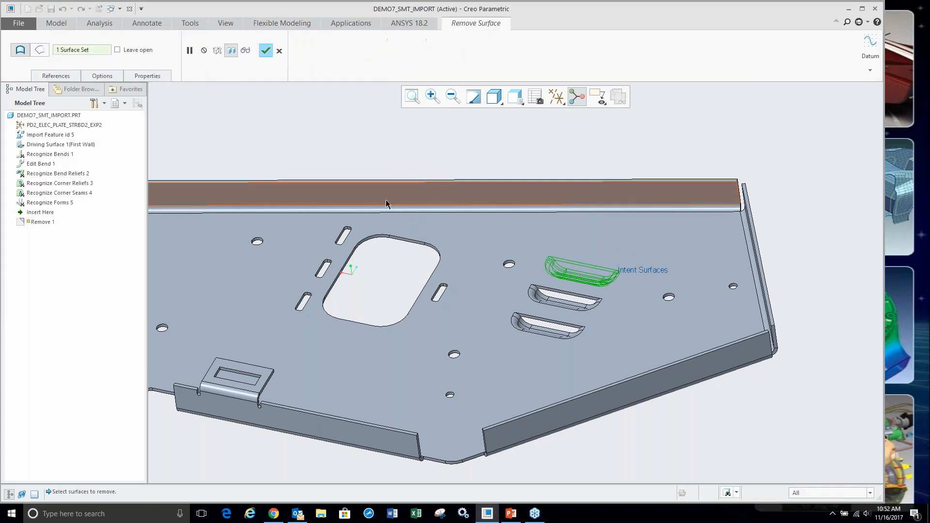
{"action": "left_click", "coordinate": [266, 51]}
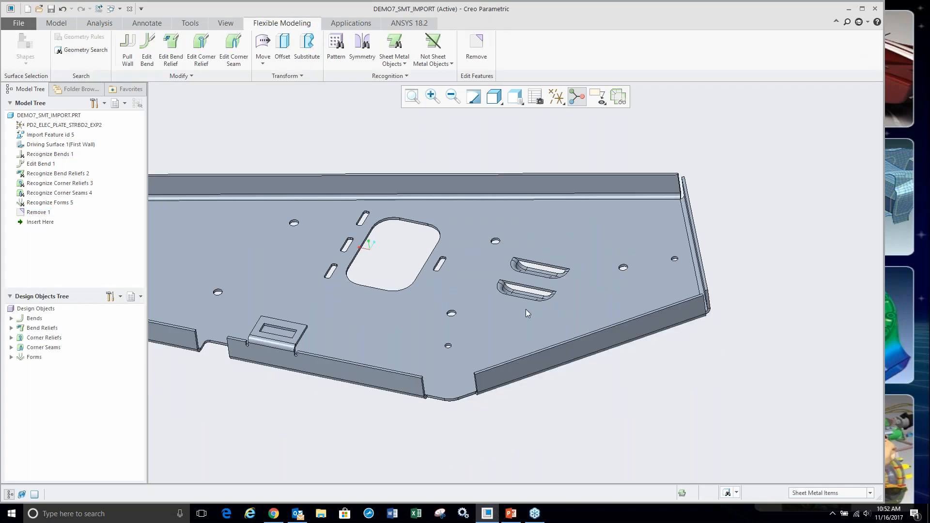
{"action": "scroll", "coordinate": [528, 290], "scroll_direction": "down", "scroll_amount": 6}
{"action": "scroll", "coordinate": [614, 303], "scroll_direction": "up", "scroll_amount": 7}
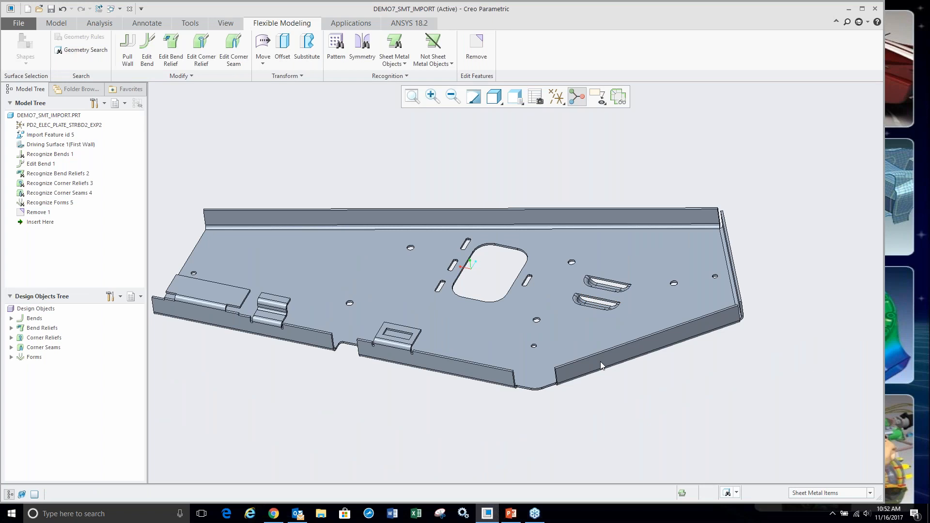
{"action": "left_click", "coordinate": [129, 9]}
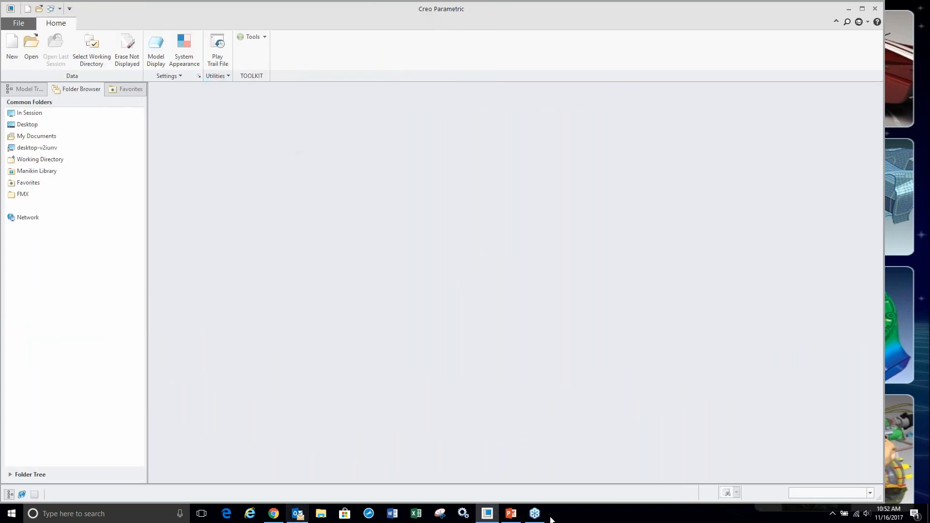
- Switch to the FMX webinar presentation in PowerPoint and start the slide show from the "Questions ?" slide
{"action": "left_click", "coordinate": [505, 512]}
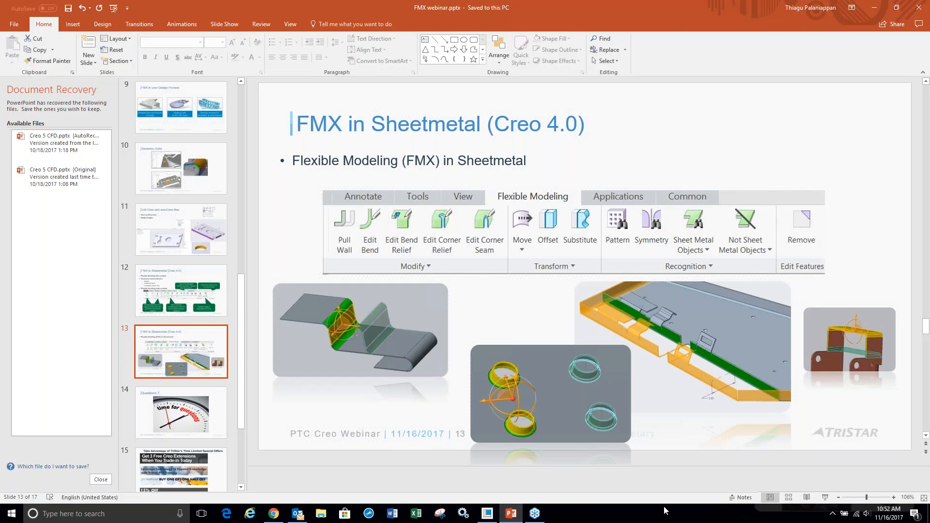
{"action": "left_click", "coordinate": [189, 420]}
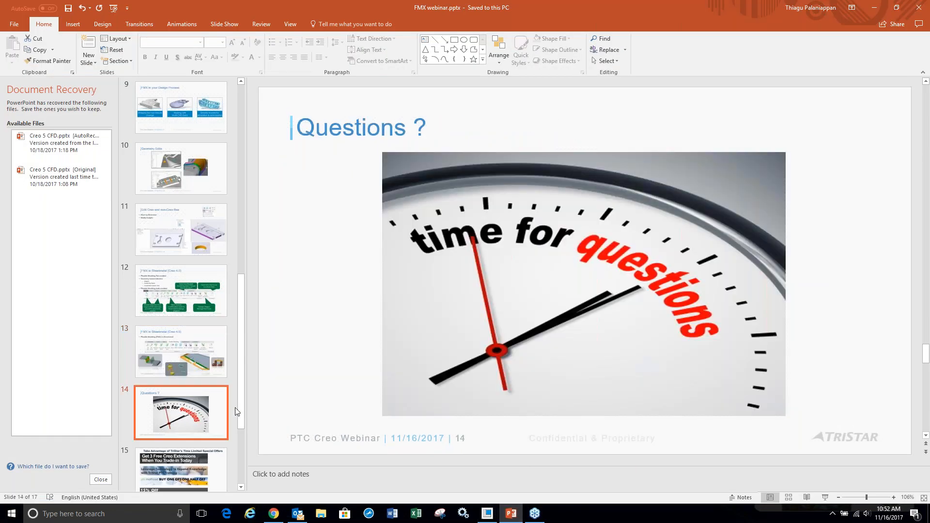
{"action": "left_click", "coordinate": [825, 497]}
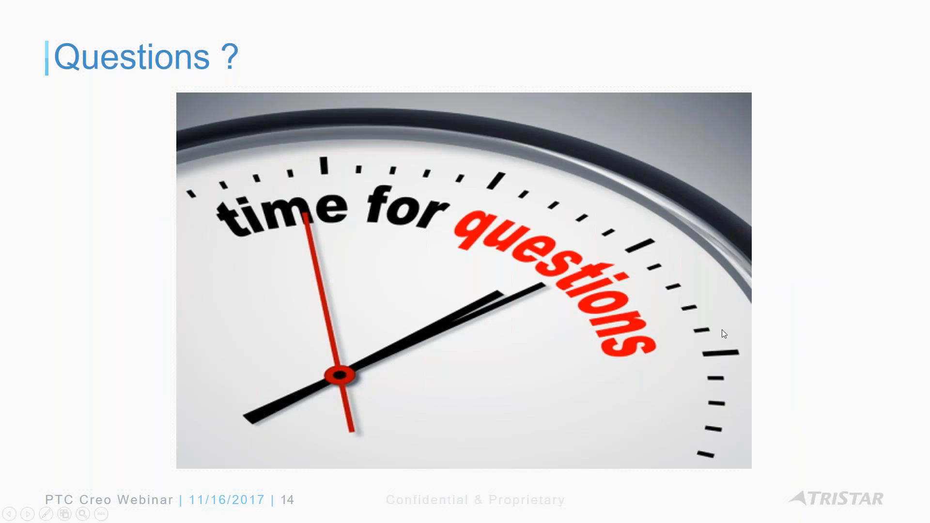